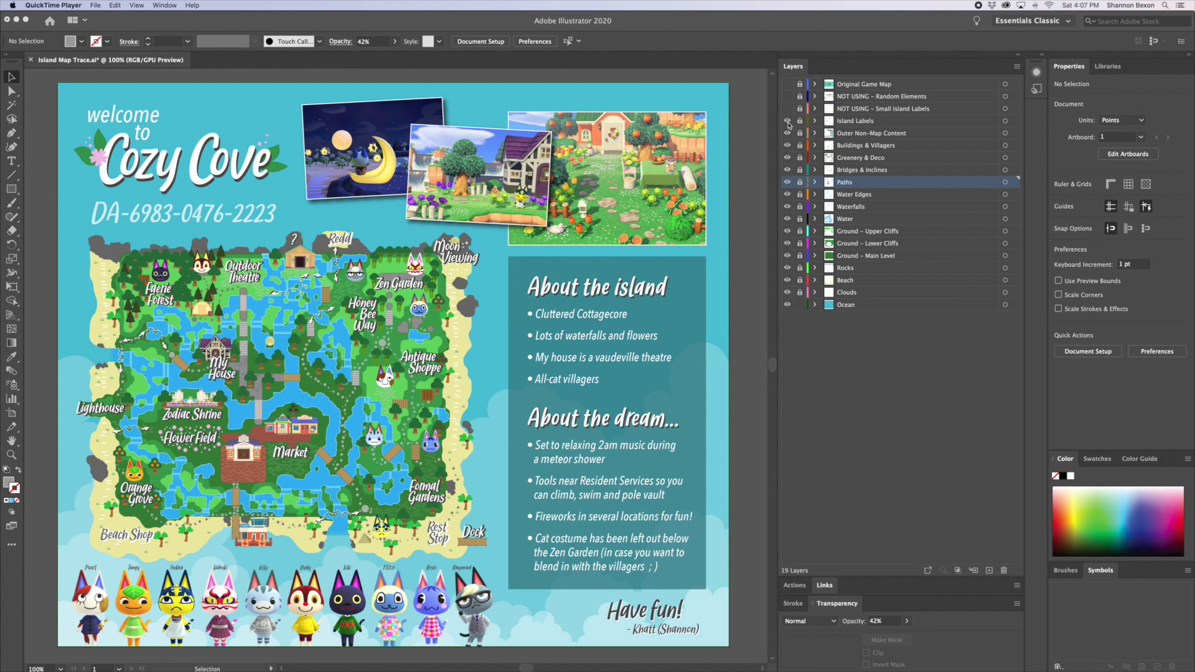
# - Hide the Island Labels, Outer Non-Map Content and Clouds layers so only the island map remains over the ocean
pyautogui.click(788, 124)
pyautogui.moveTo(787, 123); pyautogui.dragTo(787, 134)
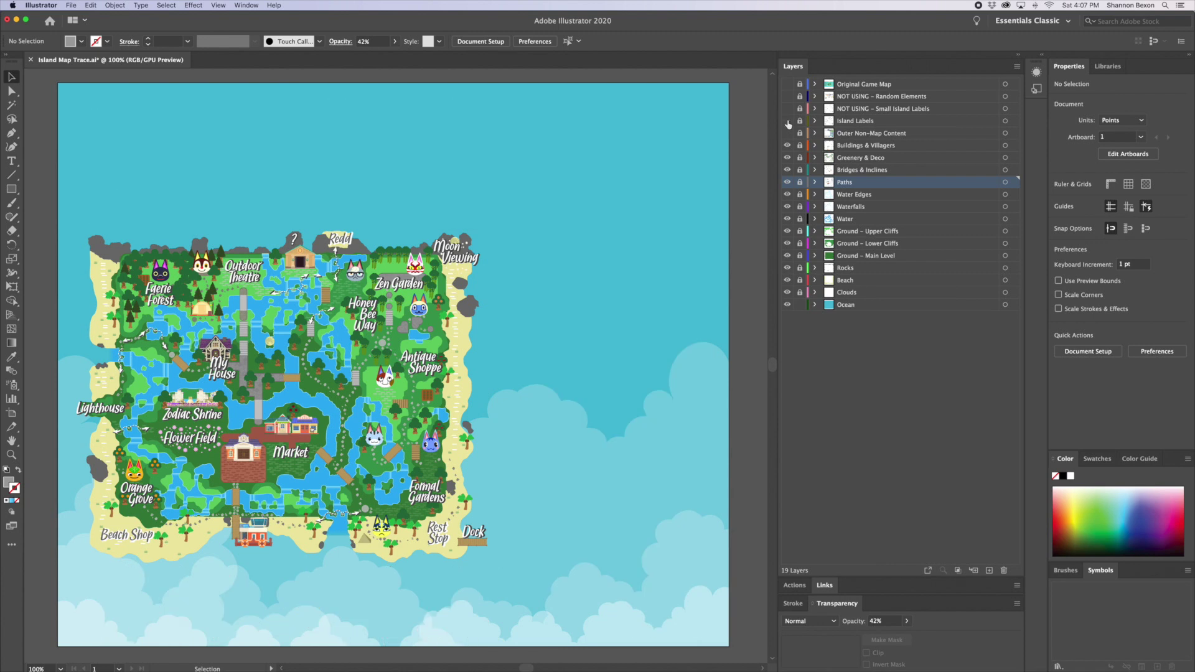
pyautogui.click(787, 292)
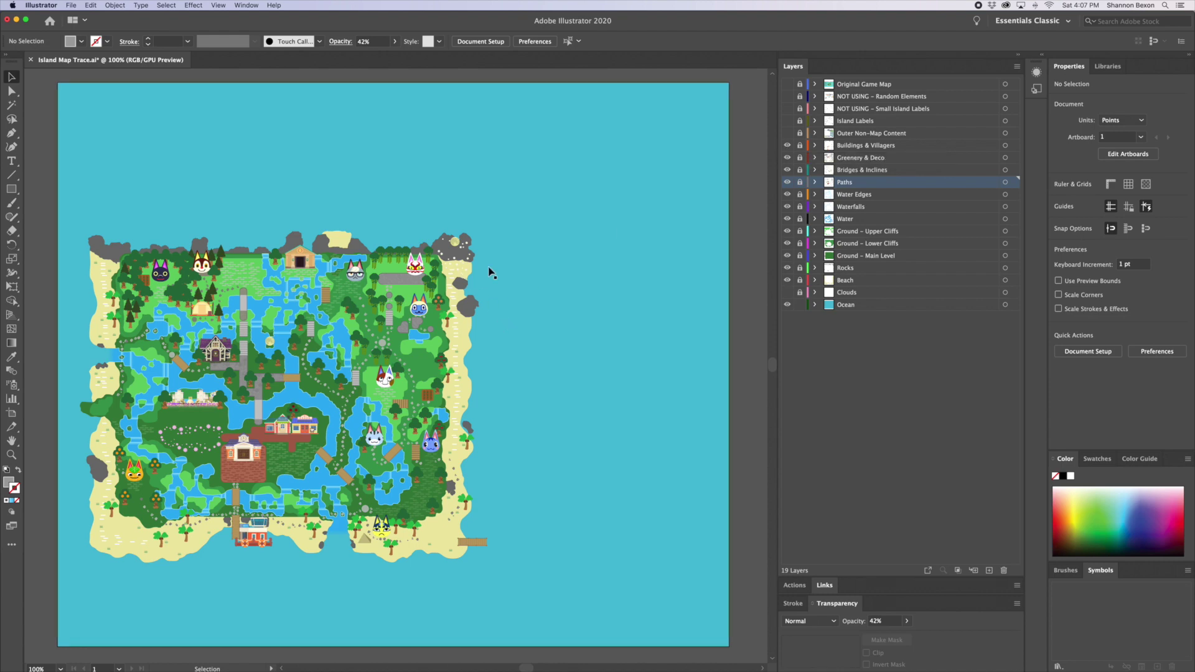
# - Examine the traced island up close at 300%, from the southern plaza and beach up to the northern cliffs and waterfalls
pyautogui.click(11, 455)
pyautogui.click(224, 435)
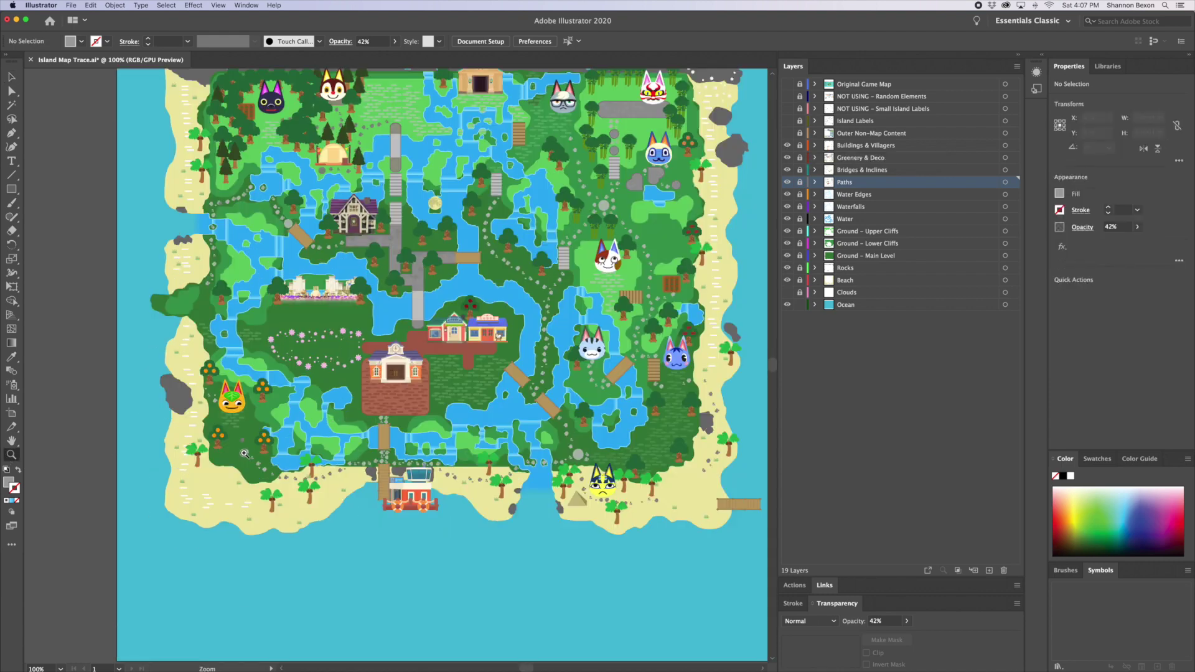
pyautogui.click(356, 392)
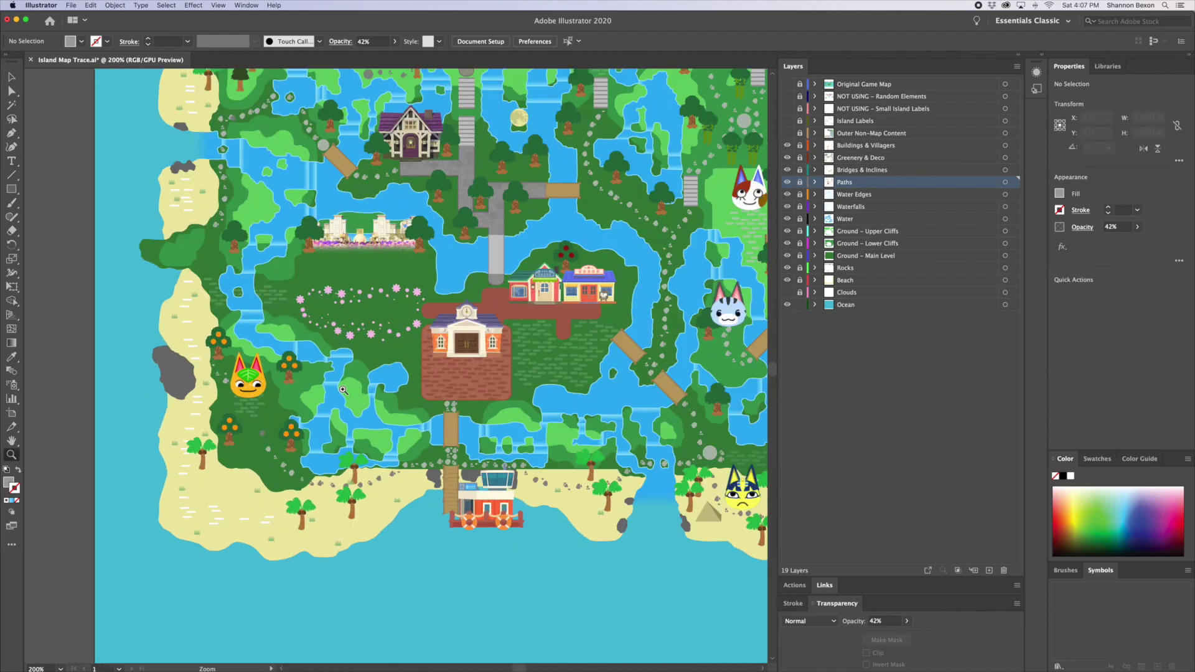
pyautogui.click(367, 376)
pyautogui.click(11, 76)
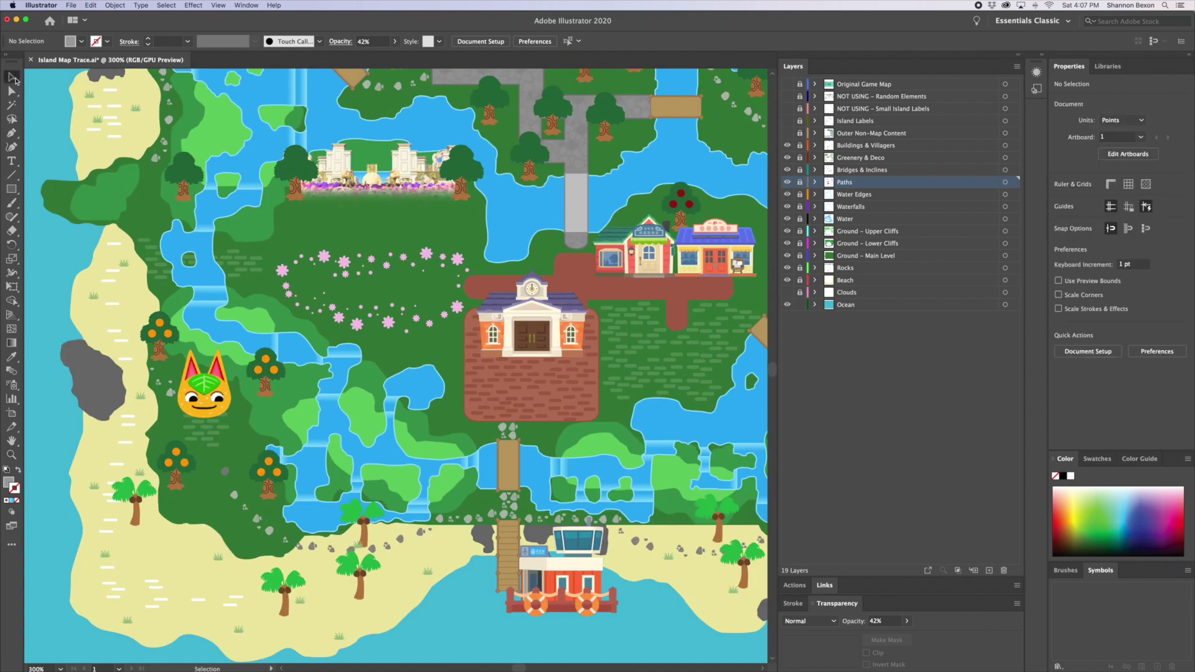
pyautogui.scroll(-2, 438, 315)
pyautogui.scroll(-1, 439, 314)
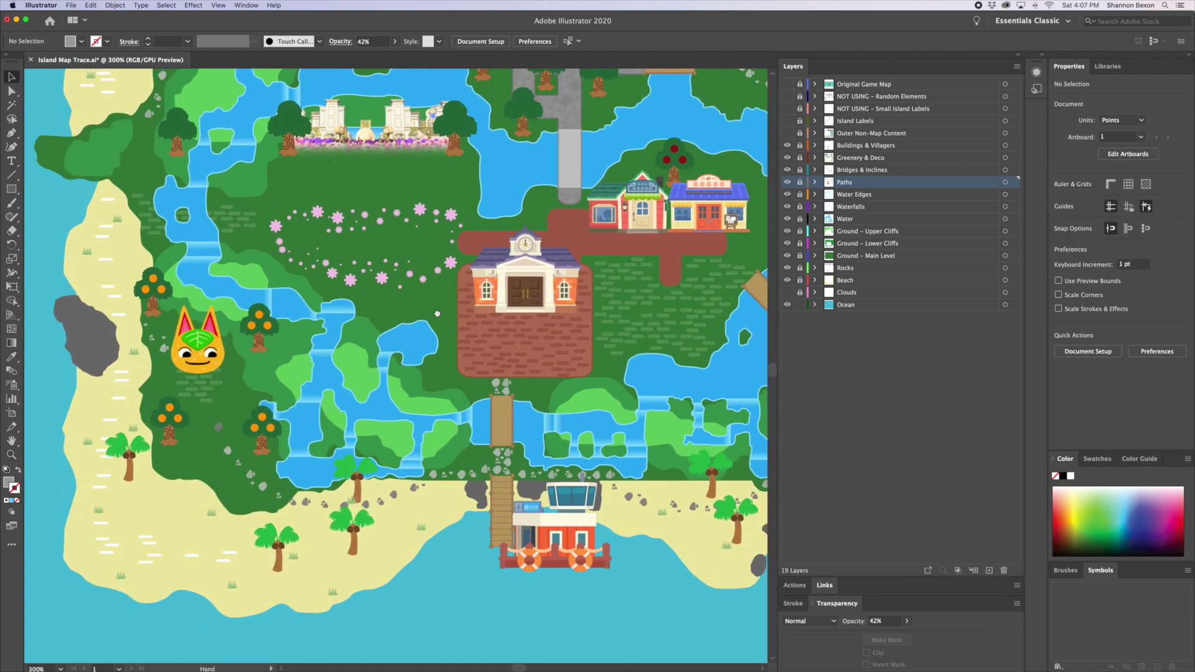
pyautogui.moveTo(437, 314); pyautogui.dragTo(403, 344)
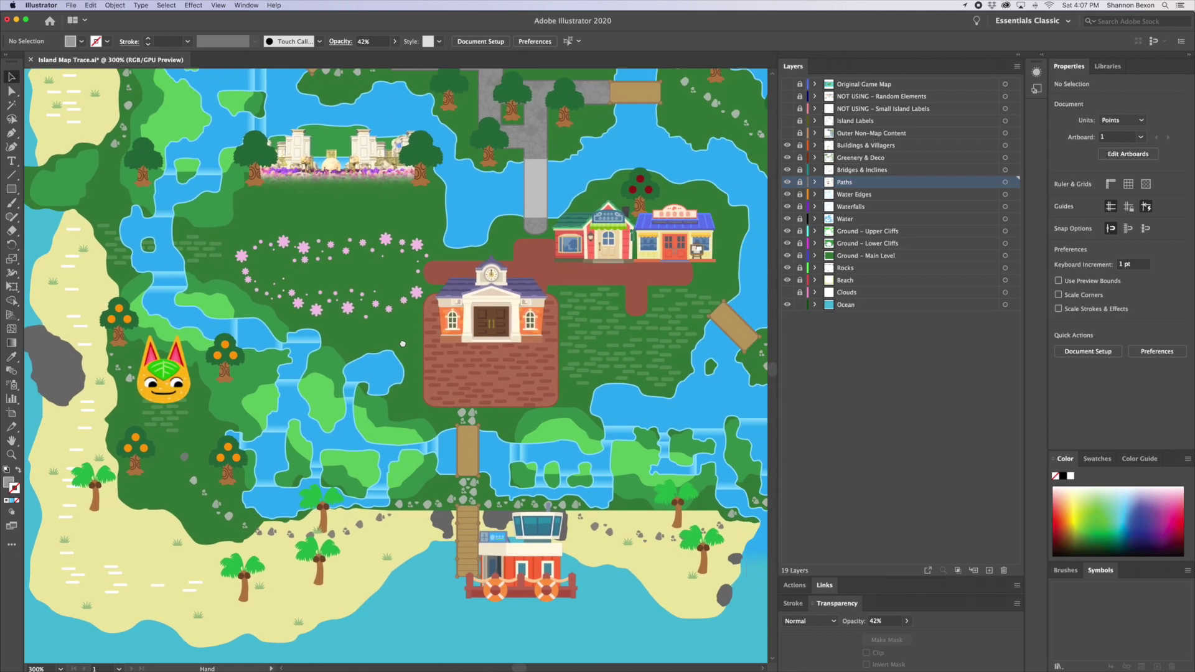
pyautogui.hscroll(2, 402, 344)
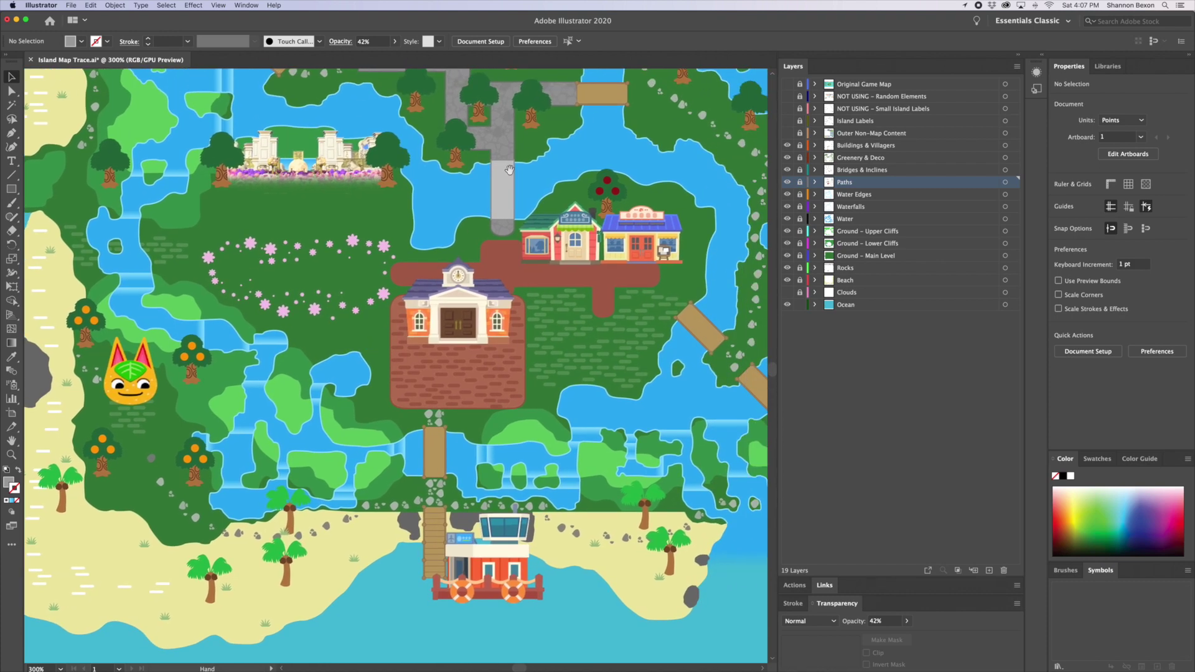
pyautogui.scroll(4, 439, 279)
pyautogui.moveTo(439, 280); pyautogui.dragTo(413, 515)
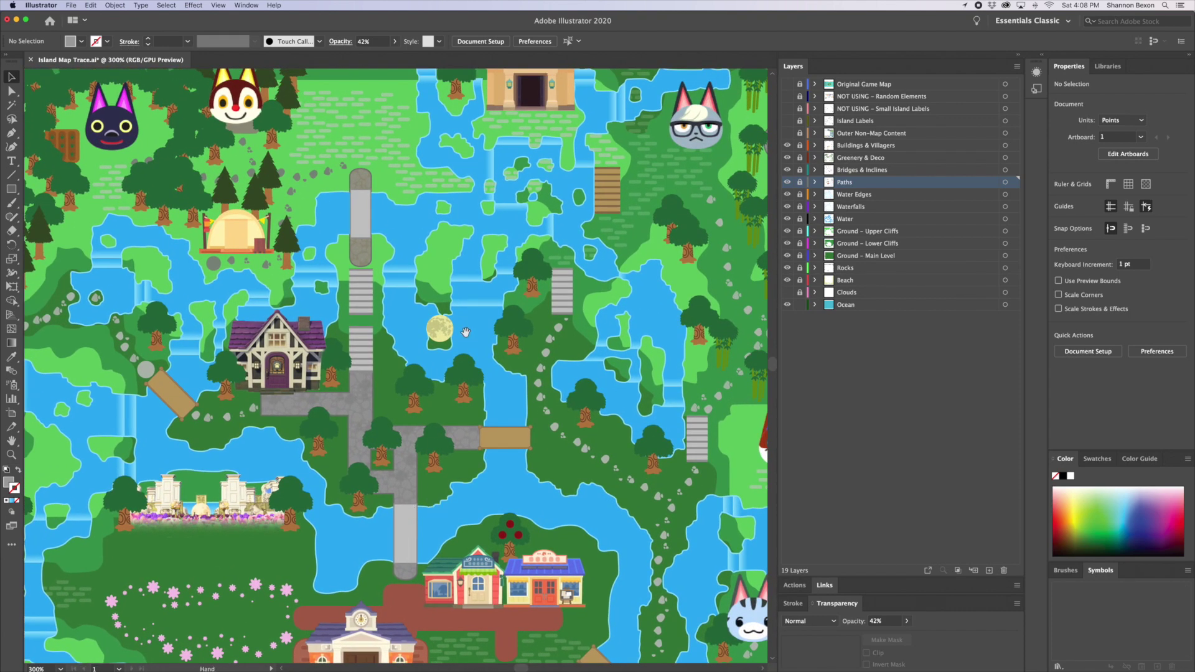
pyautogui.moveTo(534, 336); pyautogui.dragTo(452, 378)
pyautogui.scroll(-6, 321, 475)
pyautogui.hscroll(-3, 320, 475)
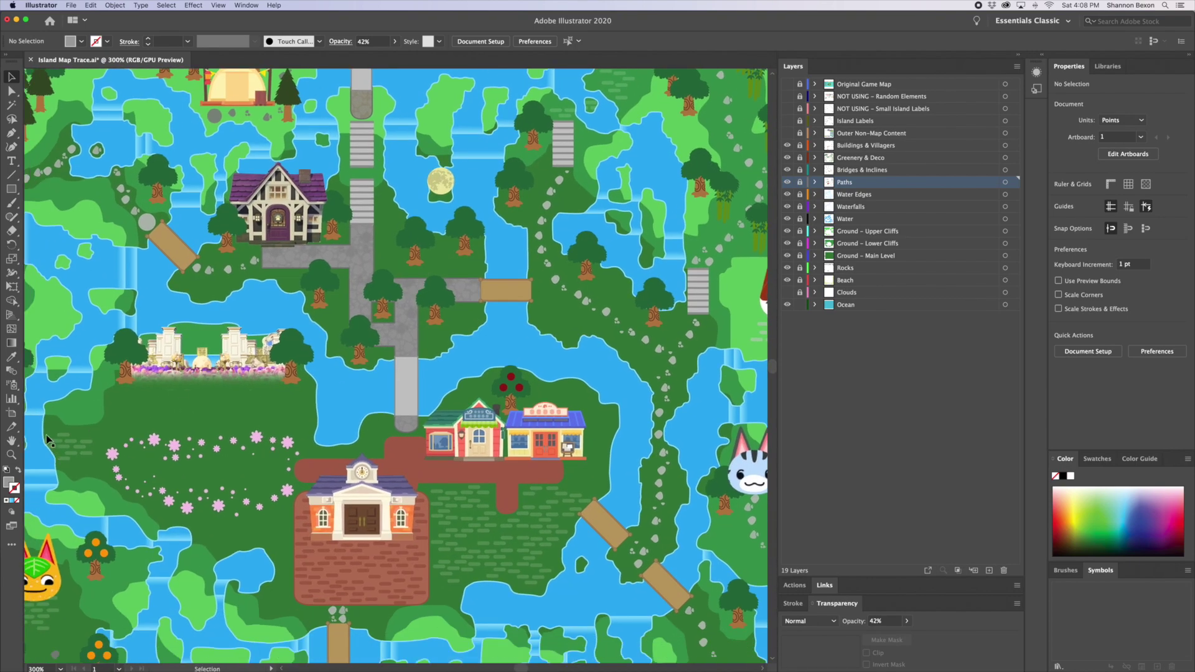
# - Compare the whole traced island with the game's own map by toggling the visibility of the Original Game Map layer
pyautogui.click(12, 454)
pyautogui.keyDown('alt'); pyautogui.click(354, 261); pyautogui.keyUp('alt')
pyautogui.keyDown('alt'); pyautogui.click(354, 260); pyautogui.keyUp('alt')
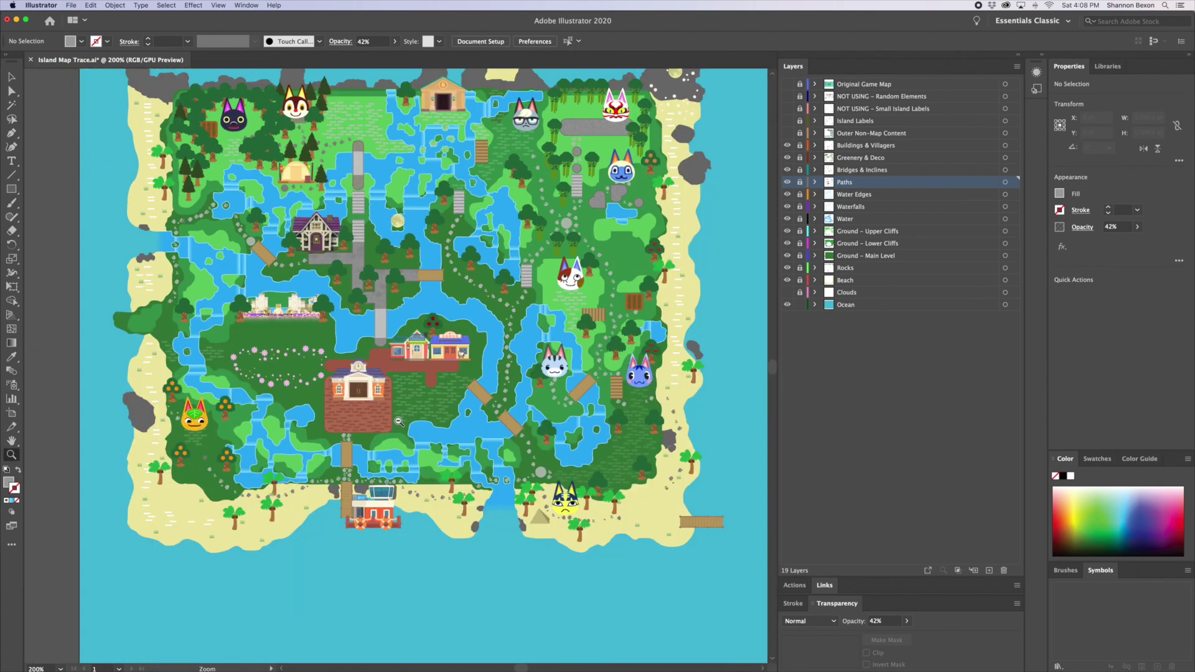
pyautogui.scroll(3, 412, 269)
pyautogui.hscroll(1, 412, 269)
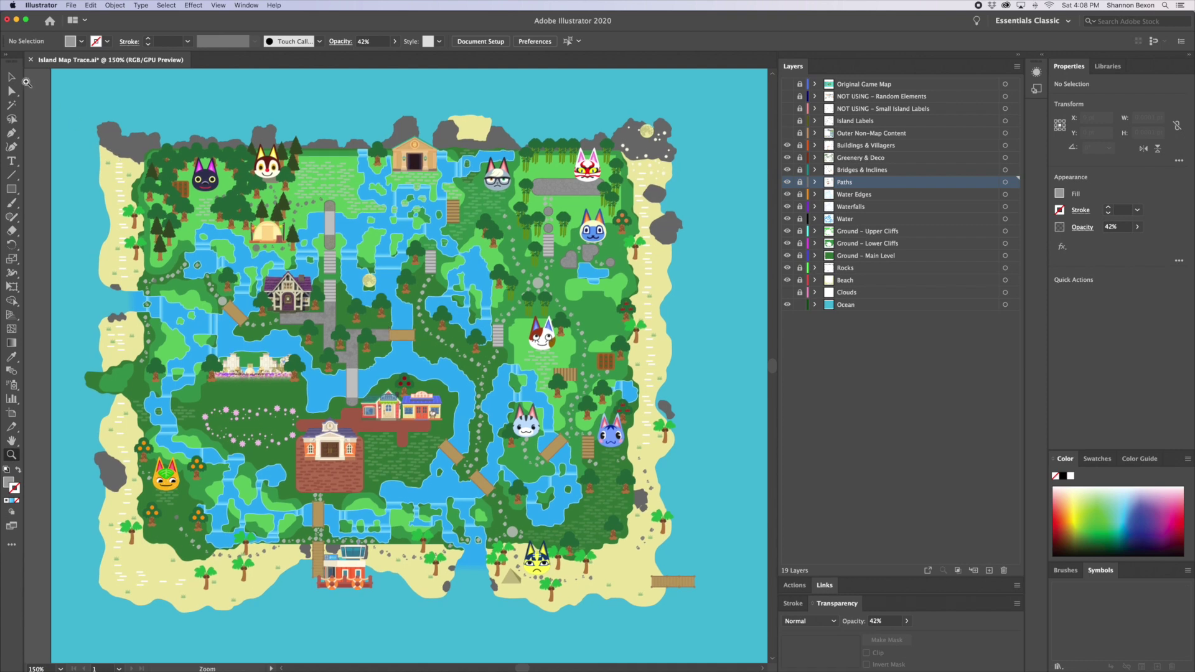
pyautogui.click(12, 77)
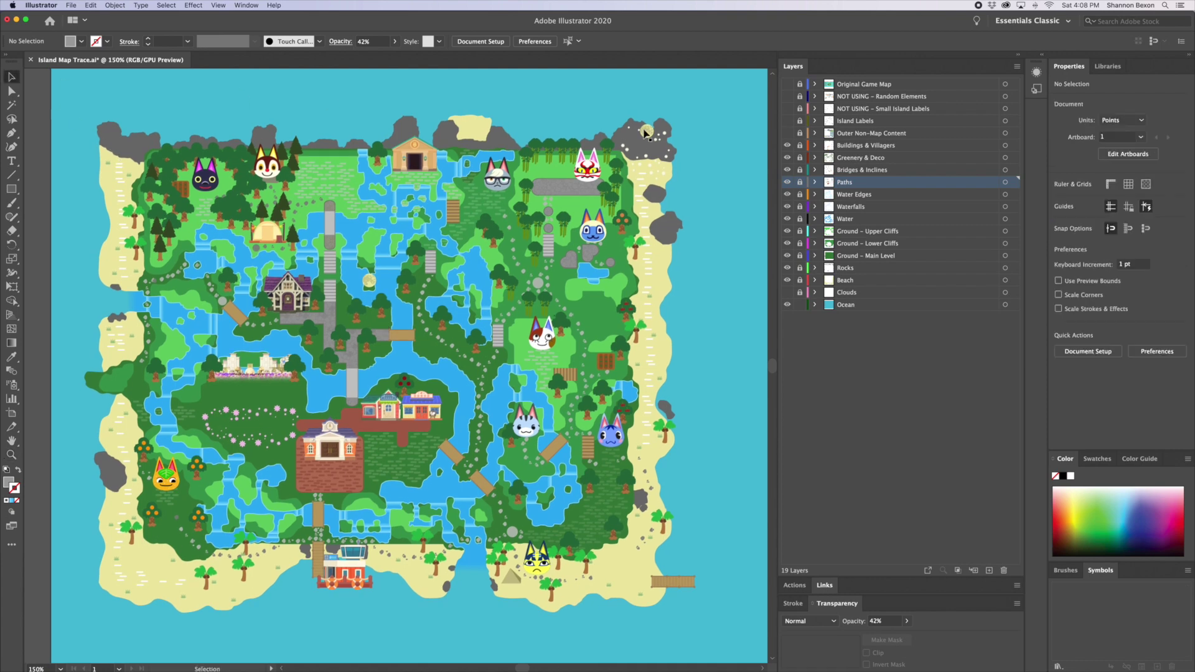
pyautogui.click(787, 84)
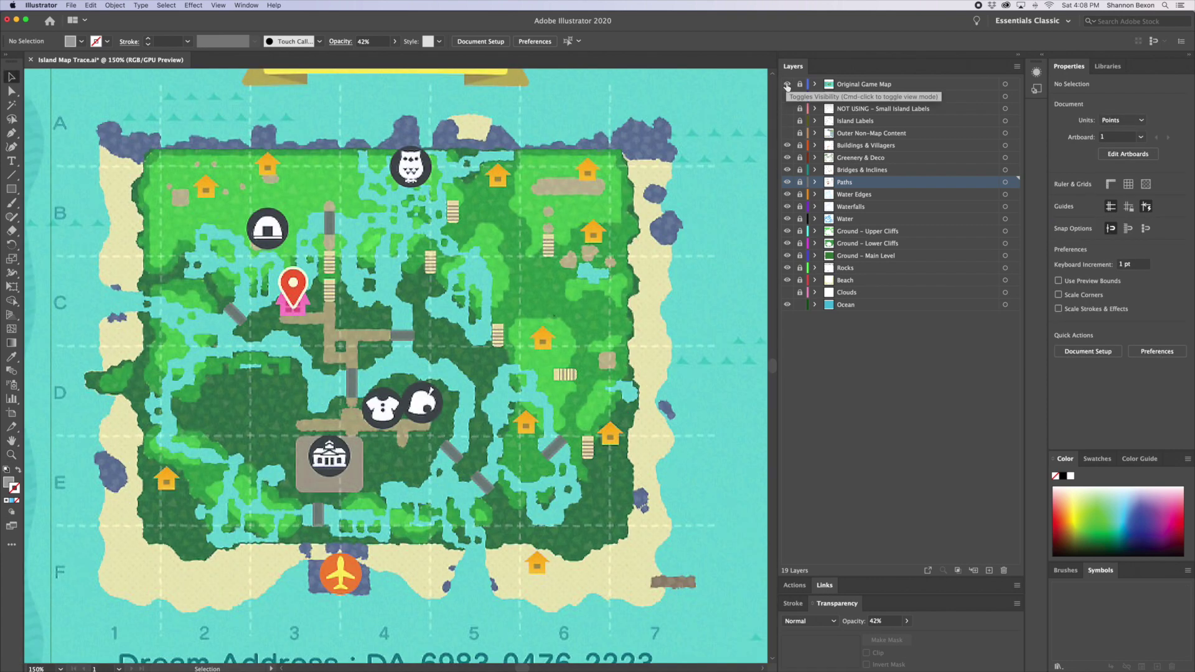
pyautogui.click(788, 84)
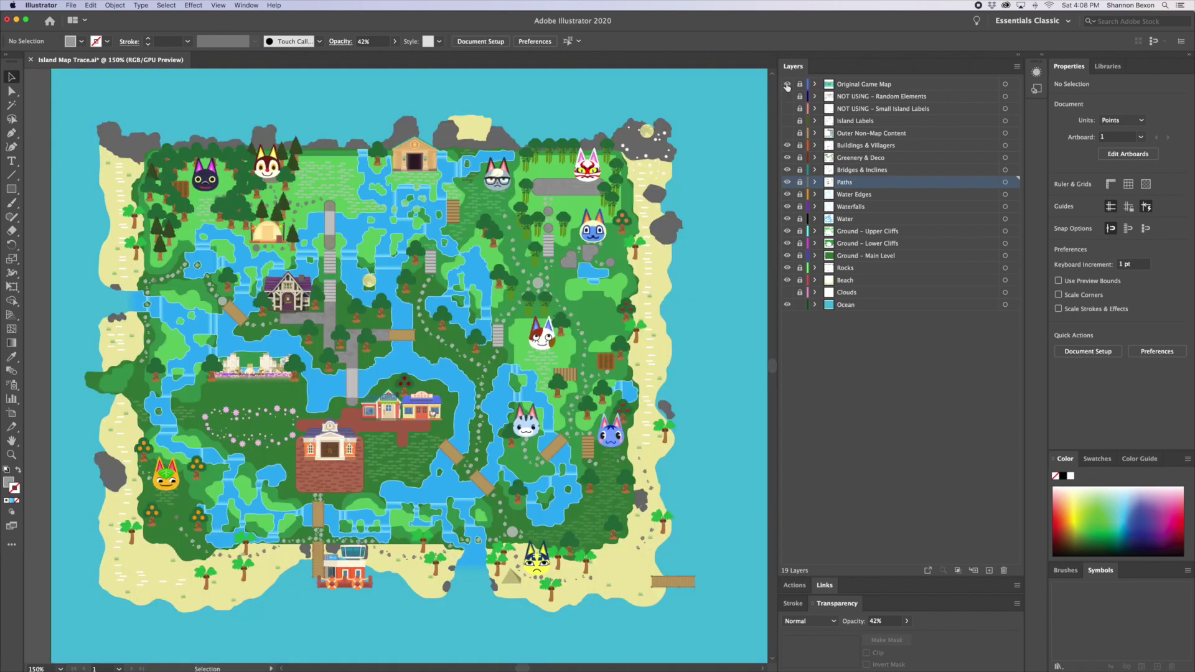
pyautogui.click(787, 84)
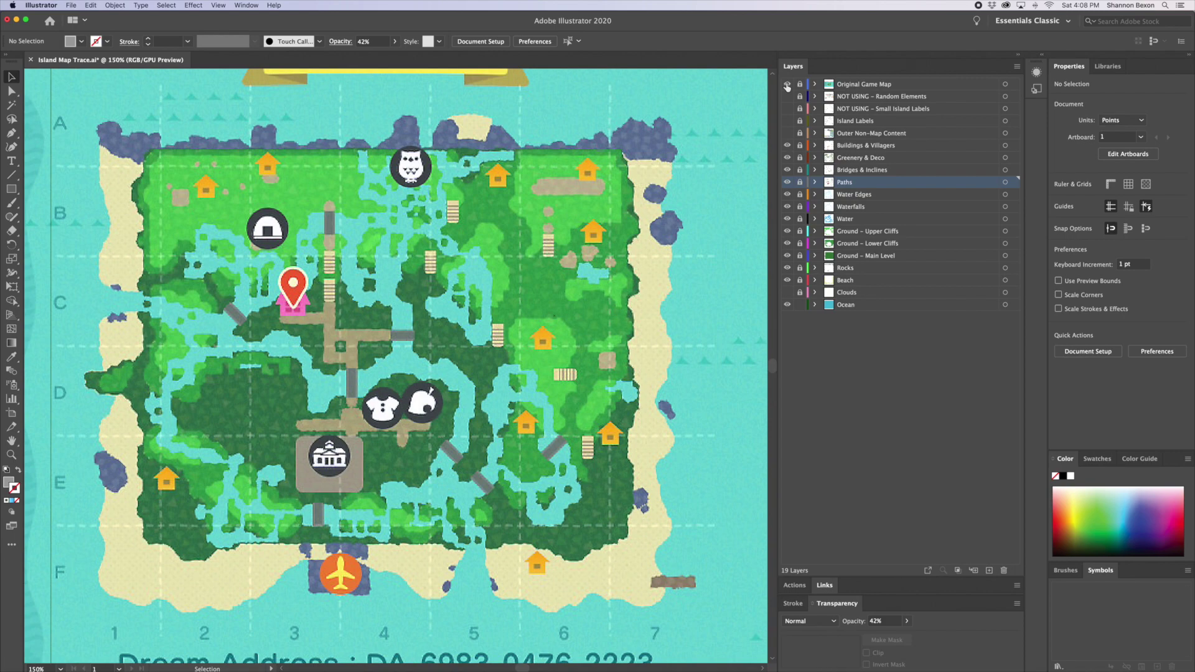
pyautogui.click(787, 85)
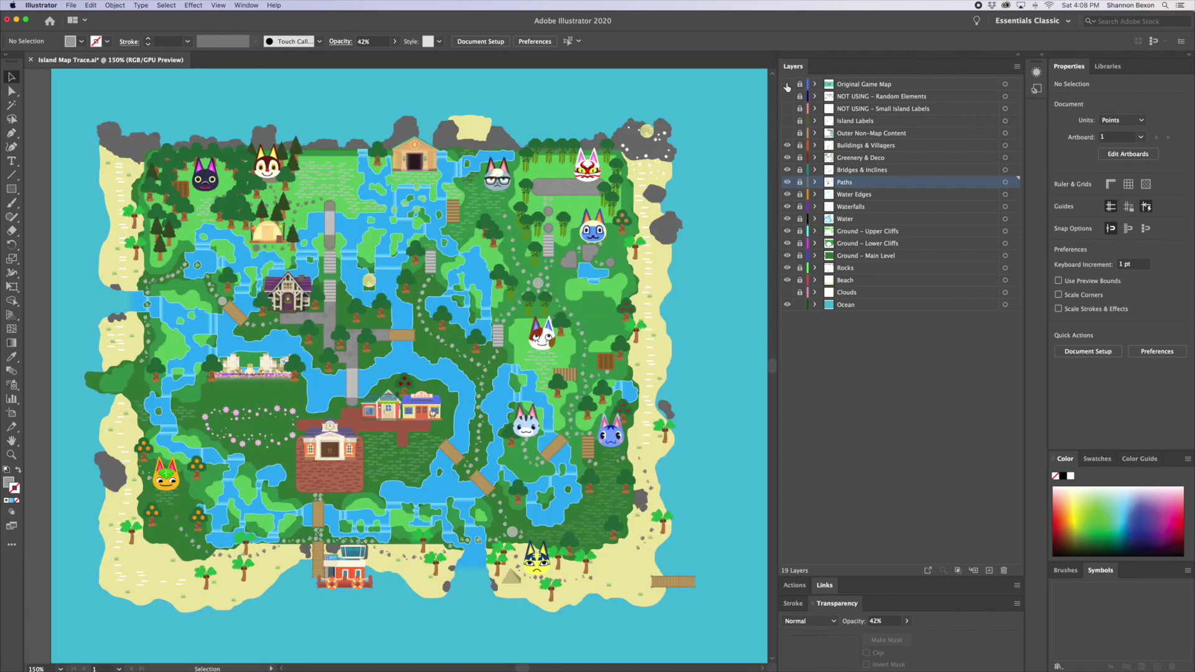
pyautogui.click(787, 85)
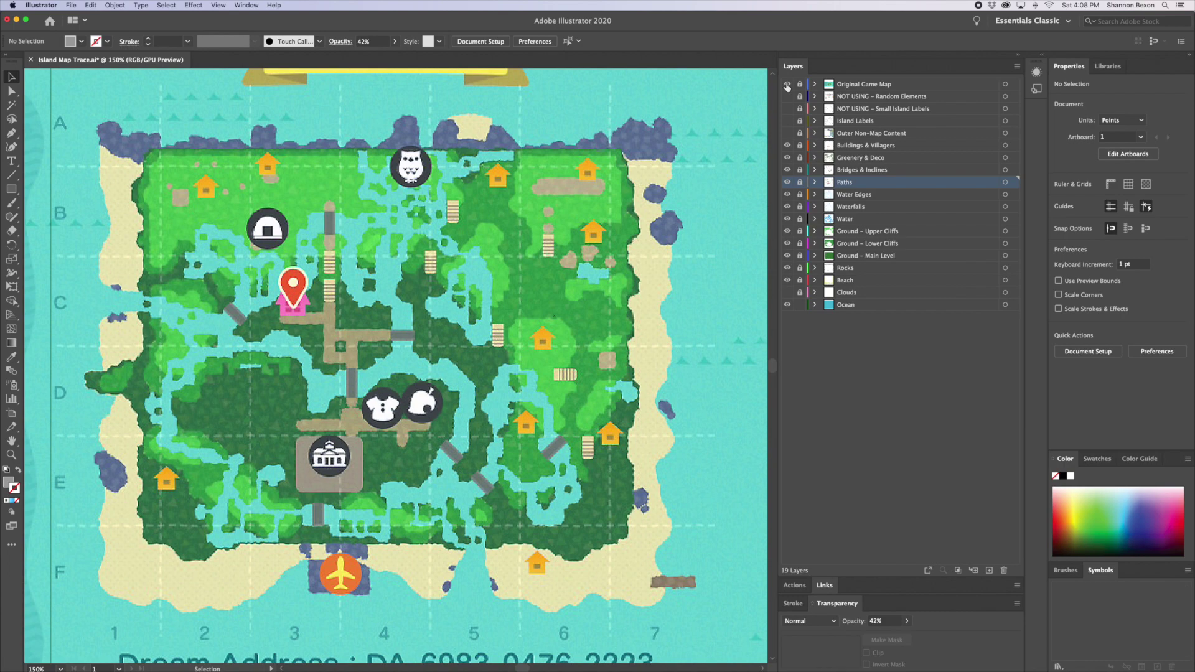
pyautogui.click(787, 85)
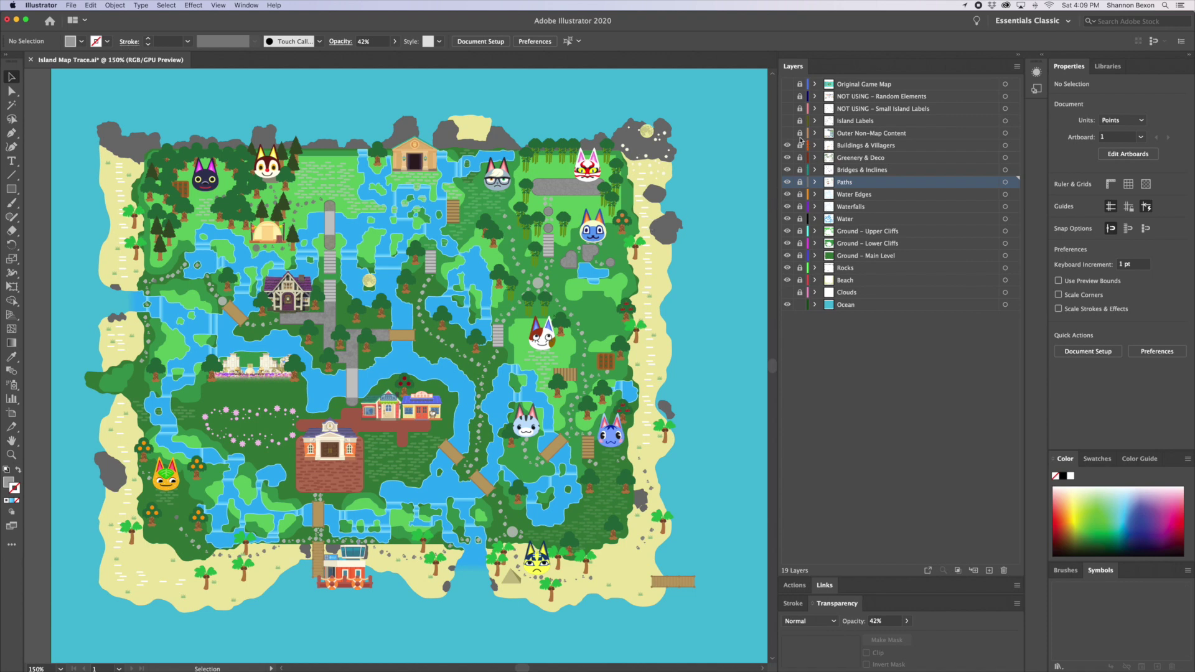
# - Hide the layers from Buildings & Villagers down to Waterfalls and compare the remaining base shapes with the Original Game Map layer
pyautogui.moveTo(787, 152); pyautogui.dragTo(789, 204)
pyautogui.click(787, 207)
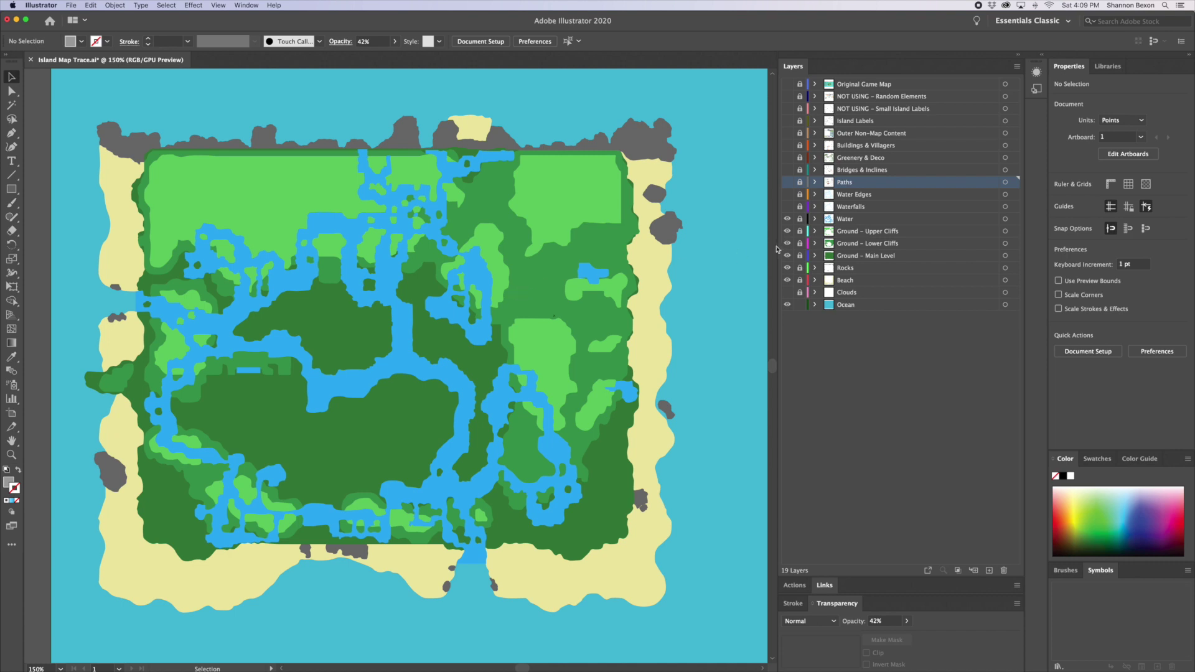
pyautogui.click(787, 84)
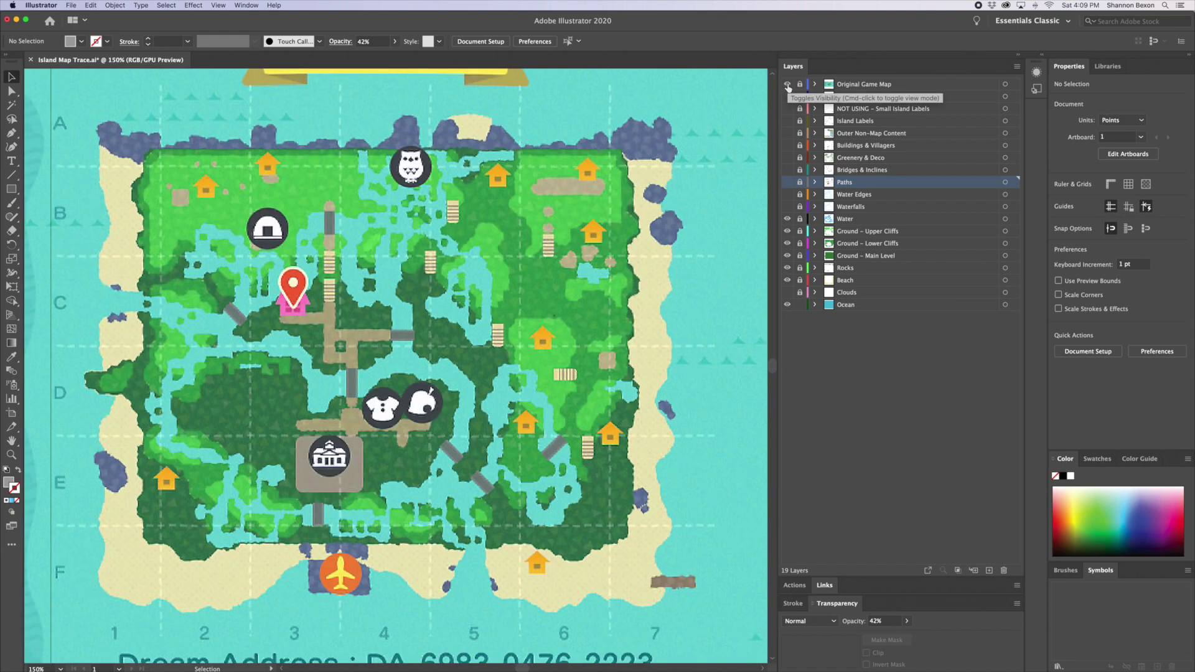
pyautogui.click(787, 84)
pyautogui.click(788, 84)
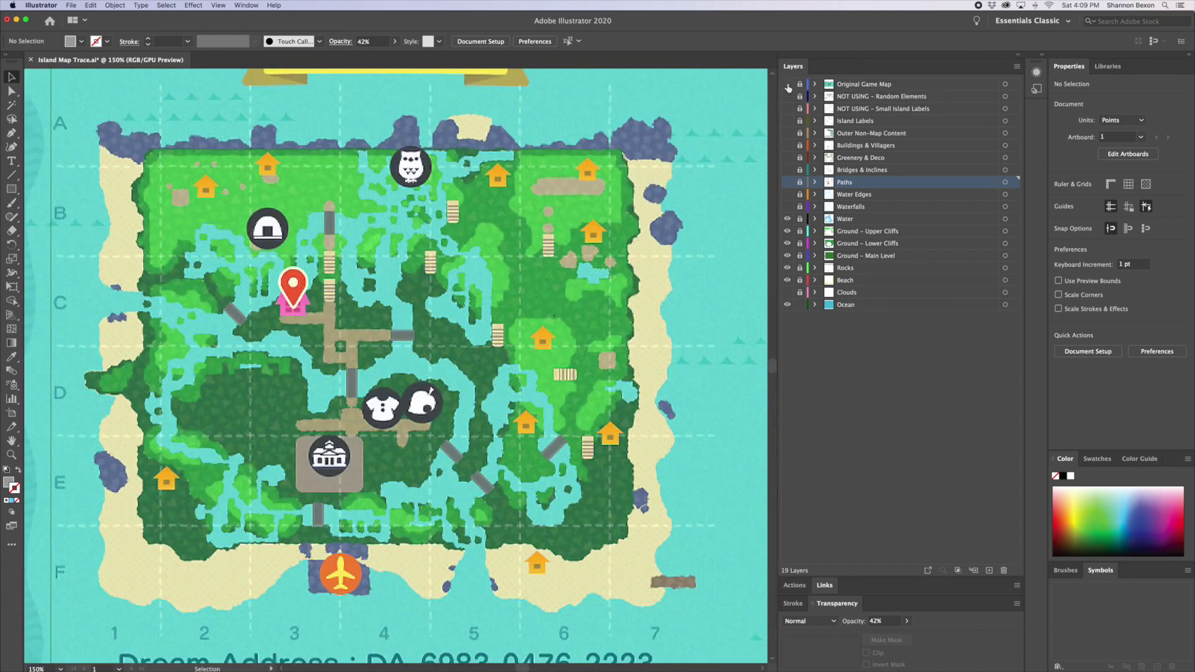
pyautogui.click(787, 85)
pyautogui.click(787, 84)
pyautogui.click(788, 84)
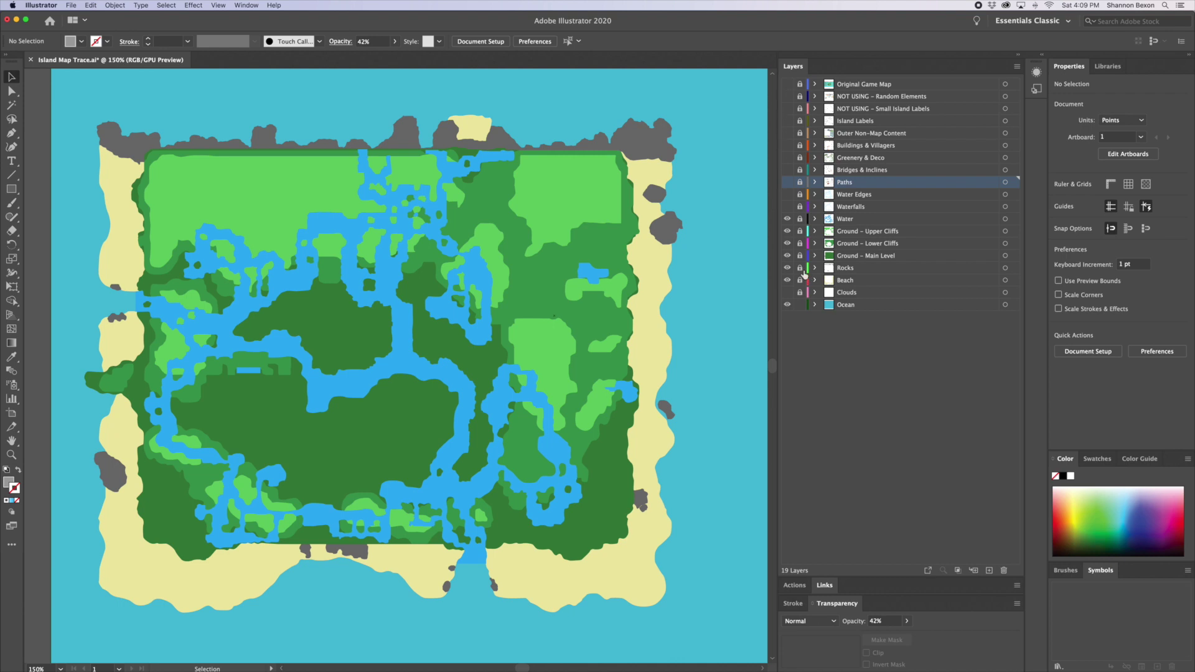
# - Show and unlock the Original Game Map layer and set its map image's opacity to 50%
pyautogui.click(787, 85)
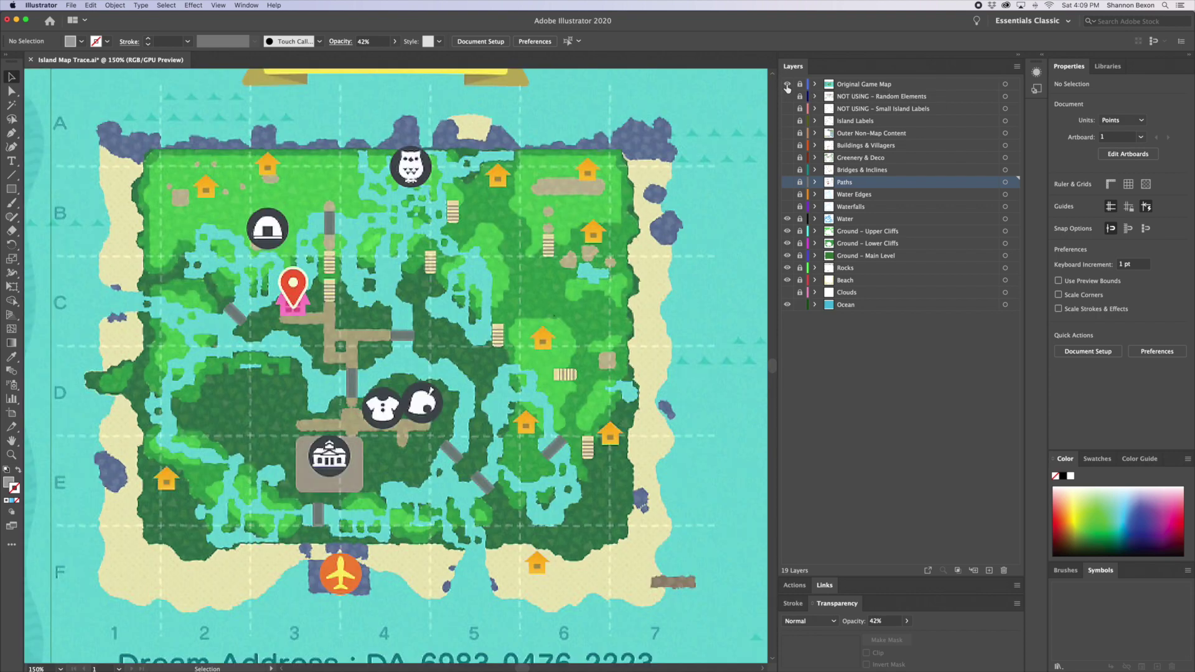
pyautogui.click(883, 86)
pyautogui.click(800, 84)
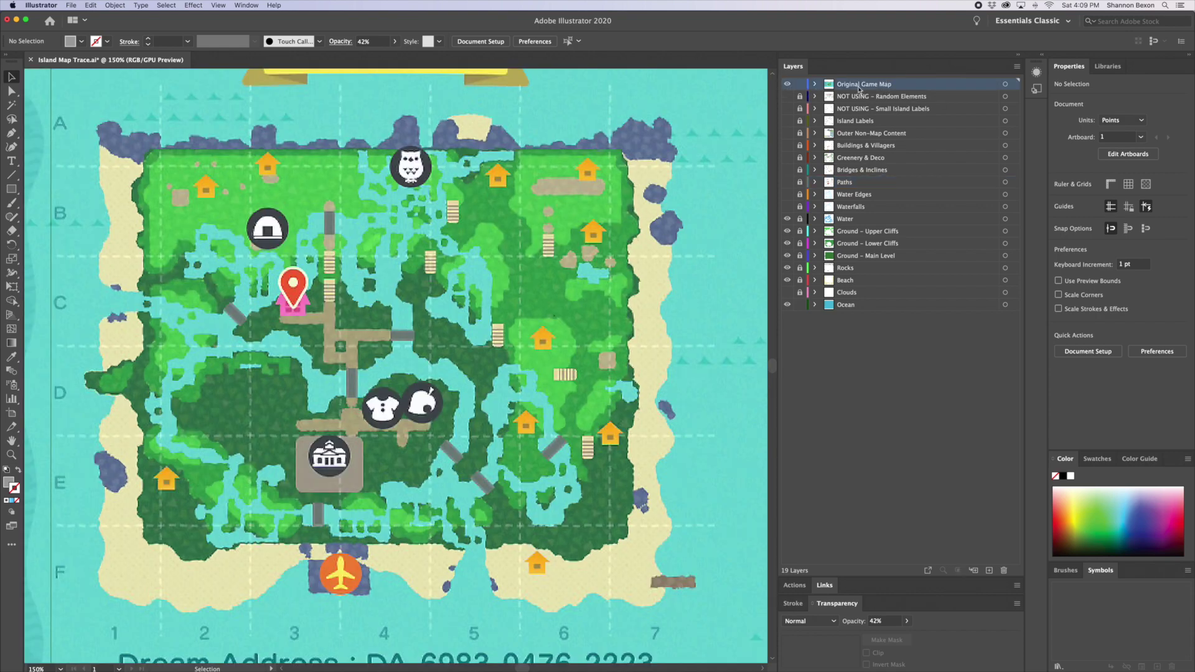
pyautogui.click(346, 203)
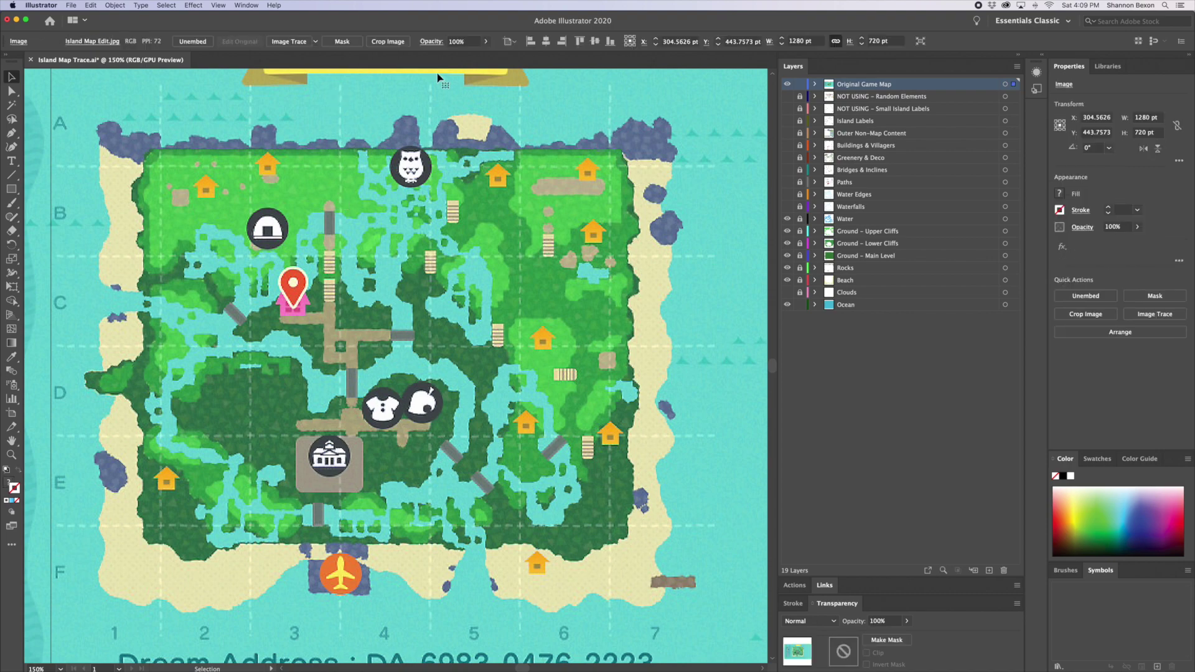
pyautogui.click(458, 41)
pyautogui.write('50')
pyautogui.press('Return')
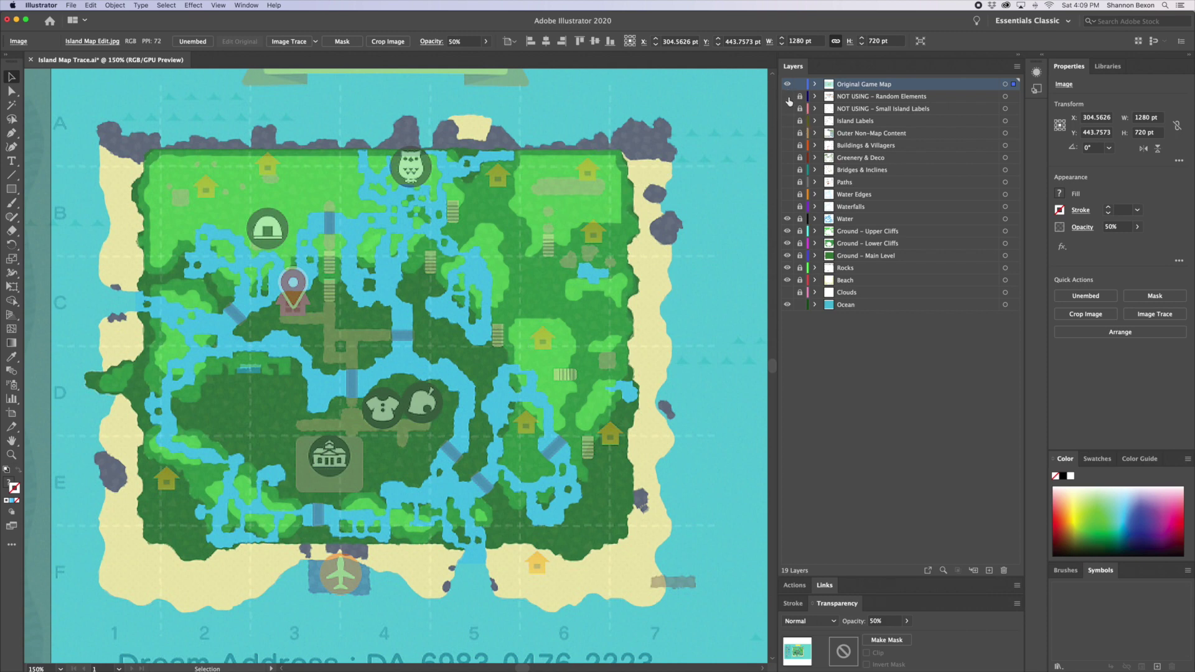
pyautogui.press('super+shift+a')
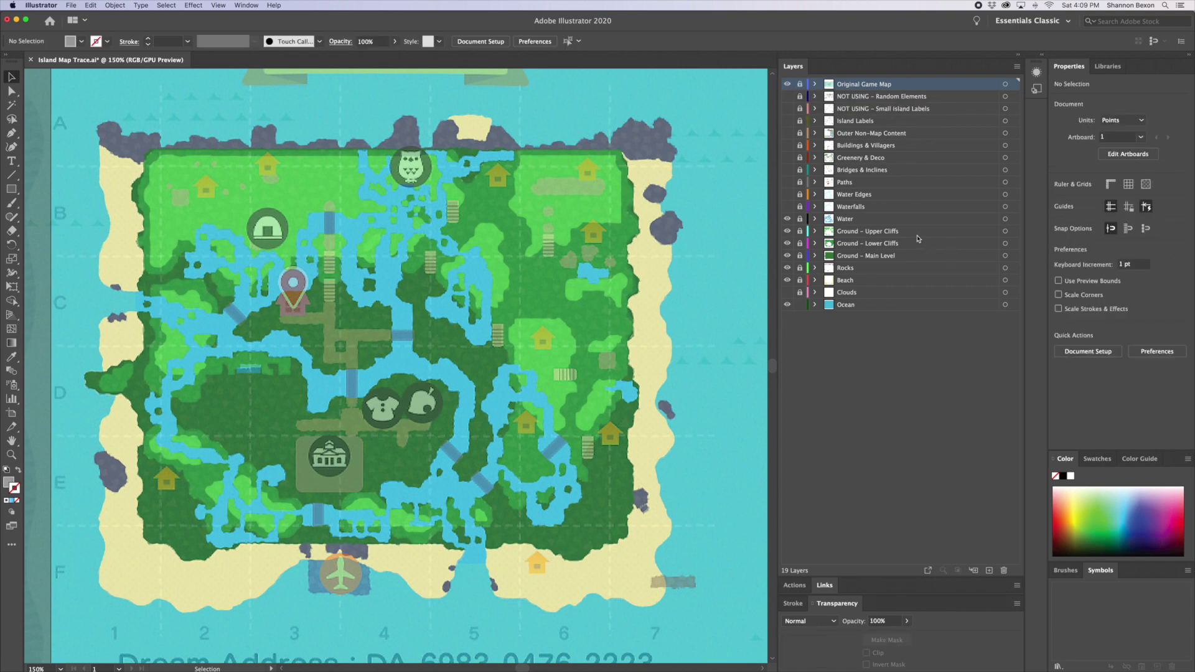
# - Check what the Ocean and Beach layers contribute to the map by toggling the visibility of each
pyautogui.click(788, 308)
pyautogui.click(788, 308)
pyautogui.click(788, 307)
pyautogui.click(788, 307)
pyautogui.click(788, 281)
pyautogui.click(788, 281)
pyautogui.click(788, 282)
pyautogui.click(788, 281)
pyautogui.click(788, 281)
pyautogui.click(788, 281)
# - Hide the layers from Water down to Rocks and compare the Beach shape with the original map
pyautogui.moveTo(787, 218); pyautogui.dragTo(788, 269)
pyautogui.click(788, 282)
pyautogui.click(788, 282)
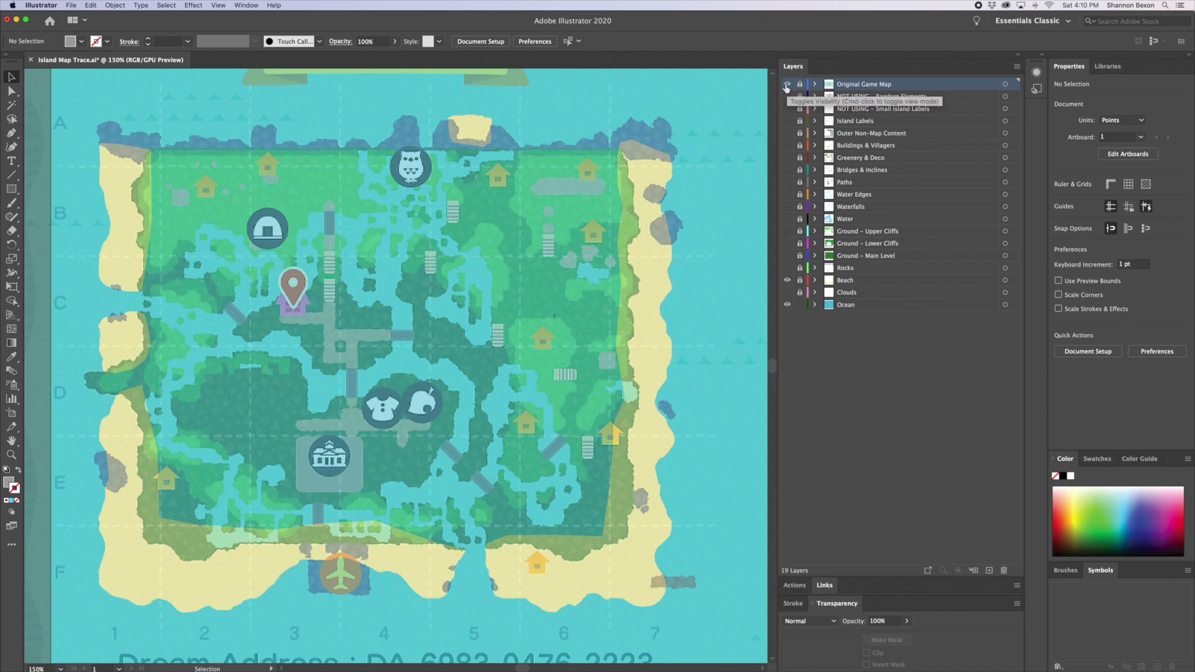
pyautogui.click(787, 85)
pyautogui.click(787, 85)
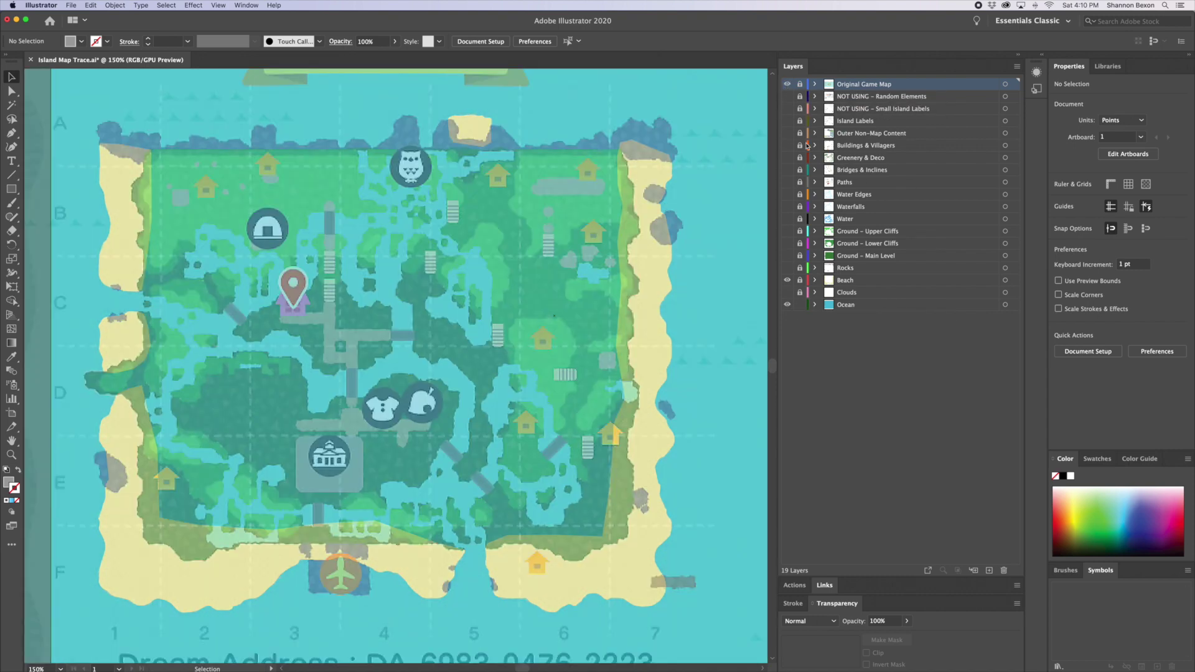
pyautogui.click(788, 281)
pyautogui.click(788, 280)
pyautogui.click(788, 281)
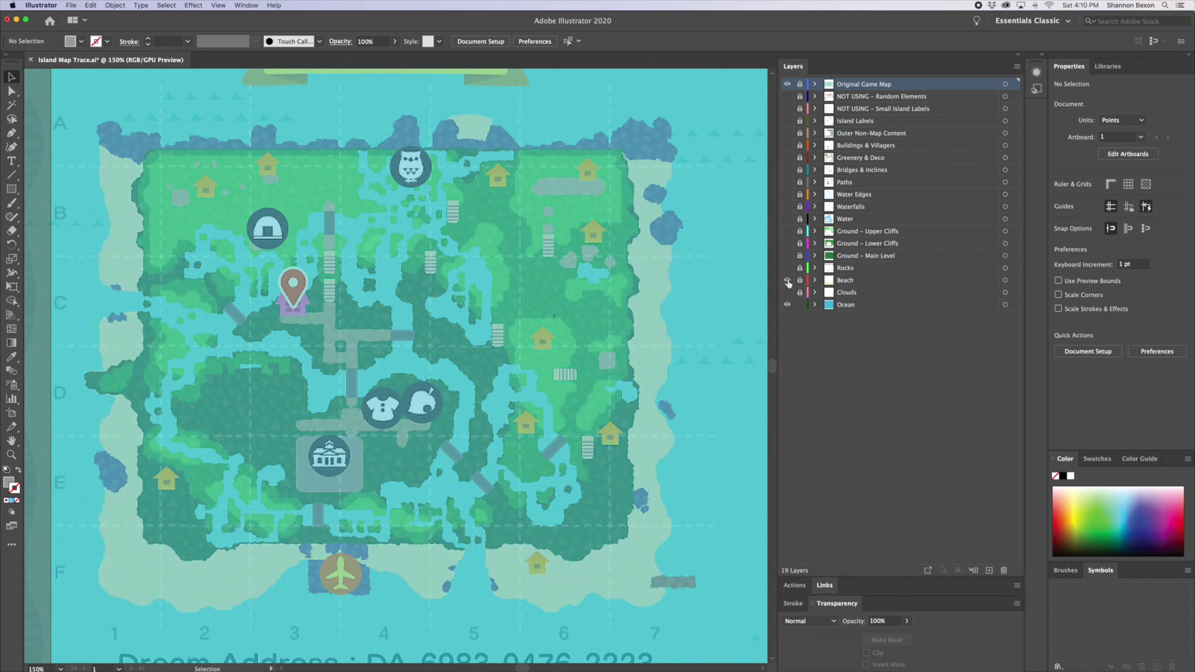
pyautogui.click(788, 280)
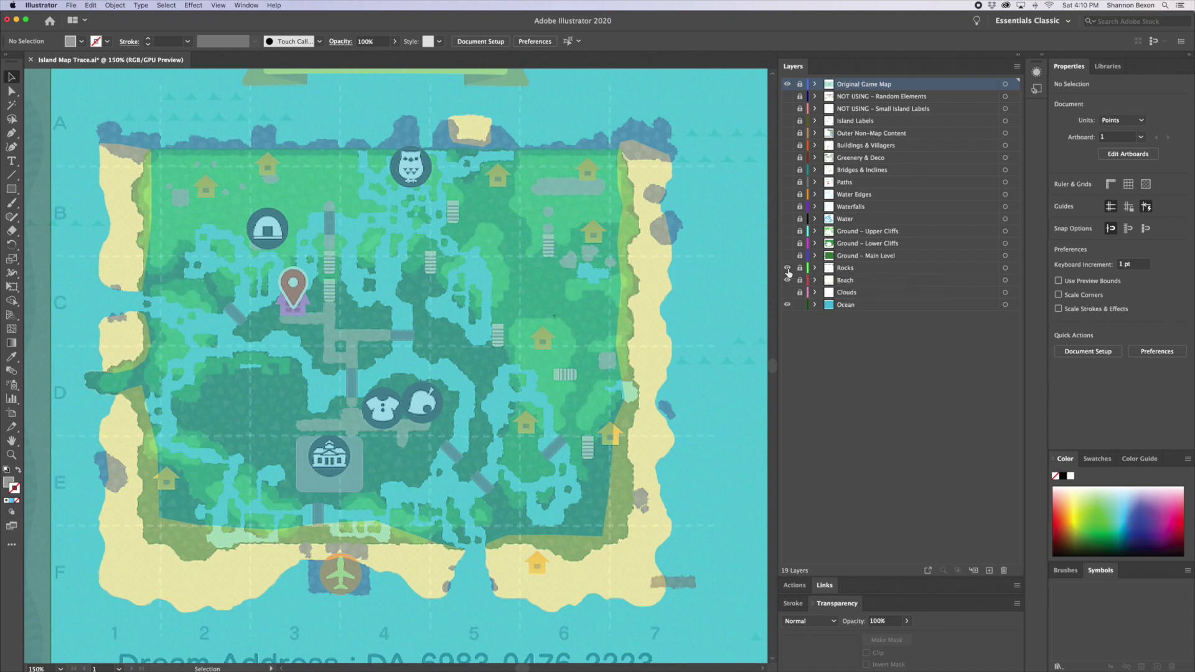
# - Show the Rocks layer above the beach, toggling it to compare the rock shapes with the original map
pyautogui.click(787, 268)
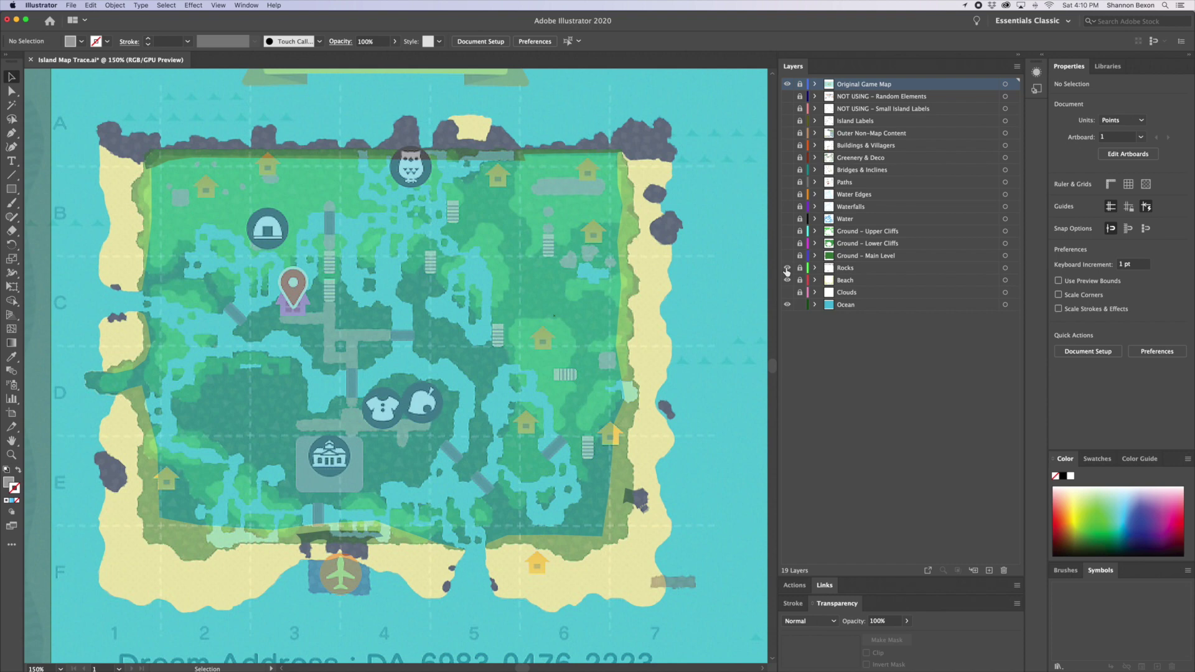
pyautogui.click(787, 268)
pyautogui.click(787, 269)
pyautogui.click(787, 268)
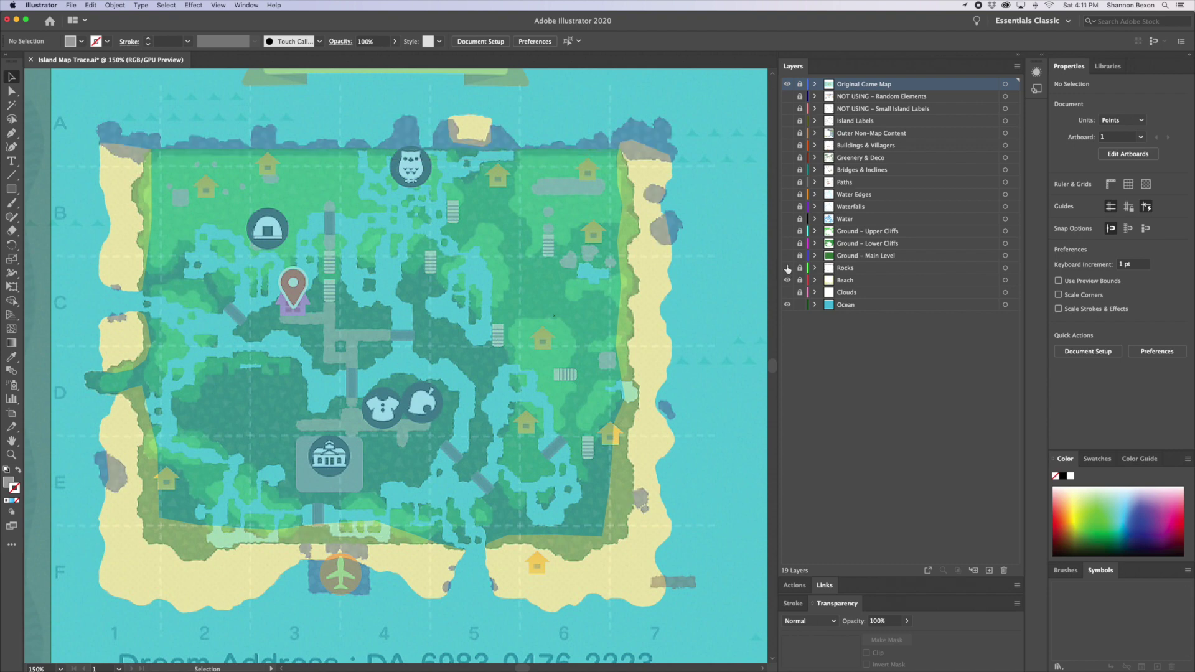
pyautogui.click(788, 268)
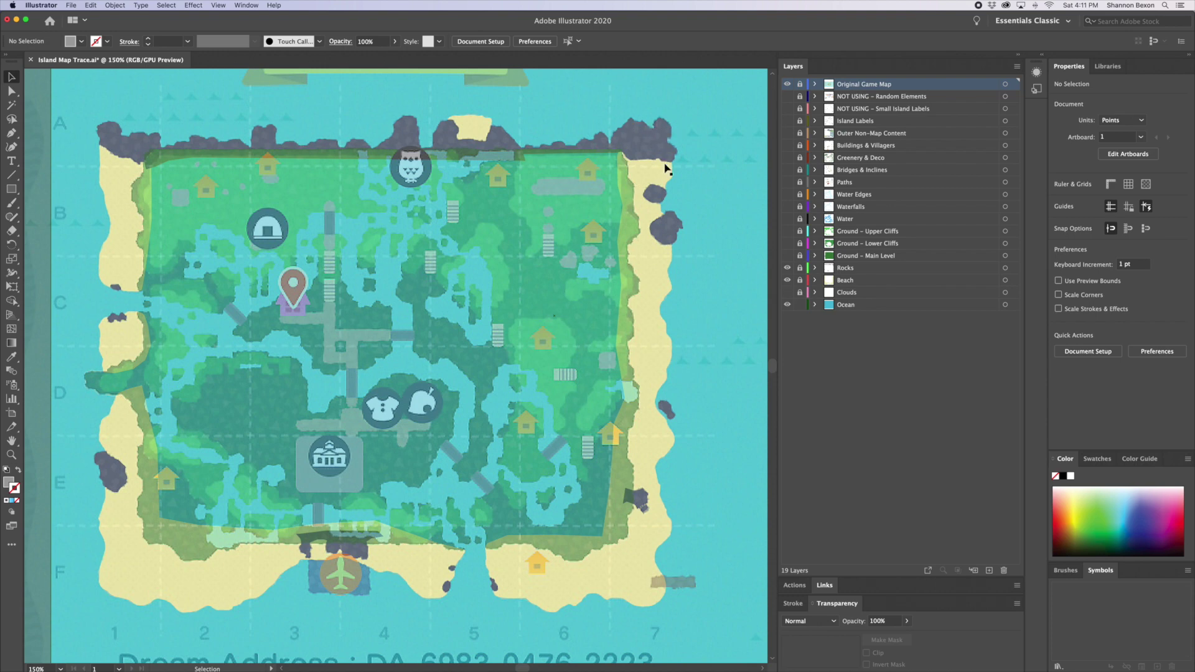
# - Toggle the Rocks layer's visibility, and inspect the rocks at the island's upper-left corner up close
pyautogui.click(787, 268)
pyautogui.click(787, 268)
pyautogui.click(11, 455)
pyautogui.click(185, 230)
pyautogui.click(351, 214)
pyautogui.moveTo(405, 332); pyautogui.dragTo(443, 366)
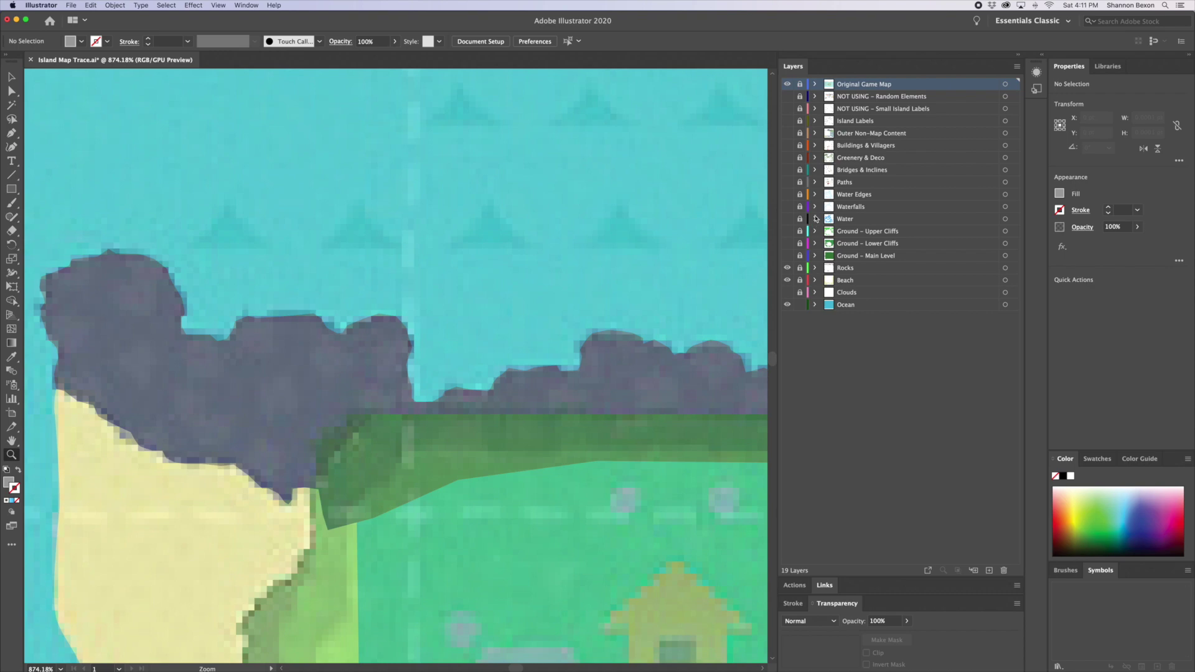
# - Unlock the Rocks layer, try moving the long rock shape on the island's north edge, and undo the move
pyautogui.click(801, 268)
pyautogui.click(11, 91)
pyautogui.moveTo(356, 350); pyautogui.dragTo(371, 499)
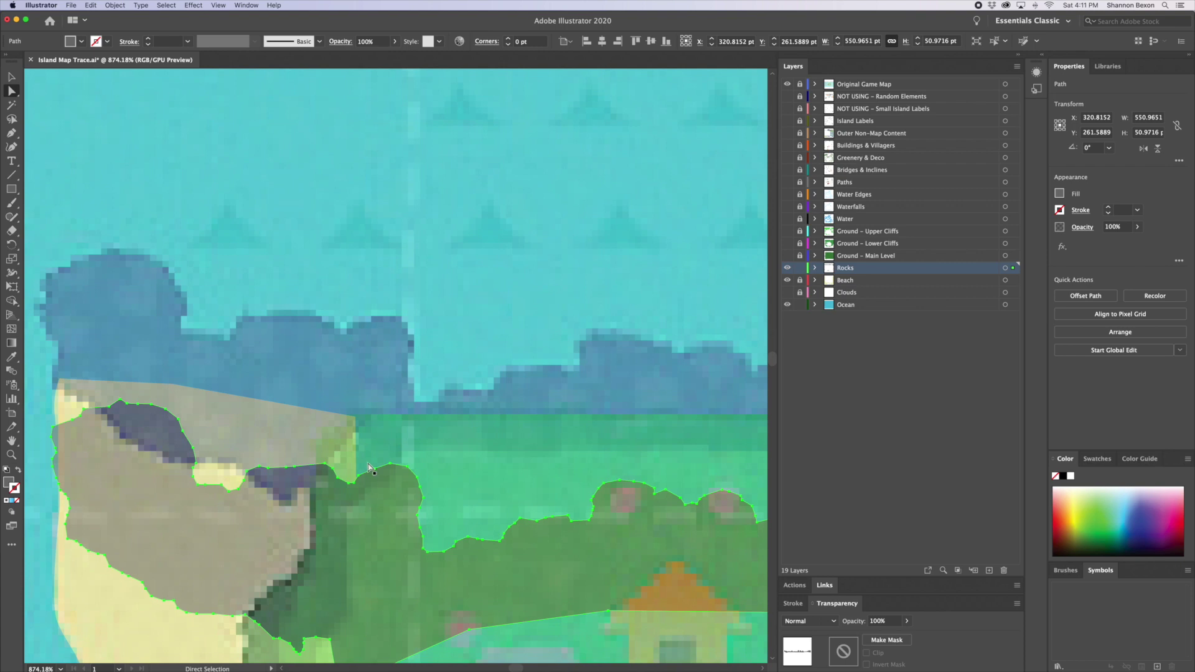
pyautogui.press('super+z')
# - Demonstrate the Pen tool on the Rocks layer by starting a test path of straight segments in the ocean above the rocks
pyautogui.click(11, 132)
pyautogui.click(316, 211)
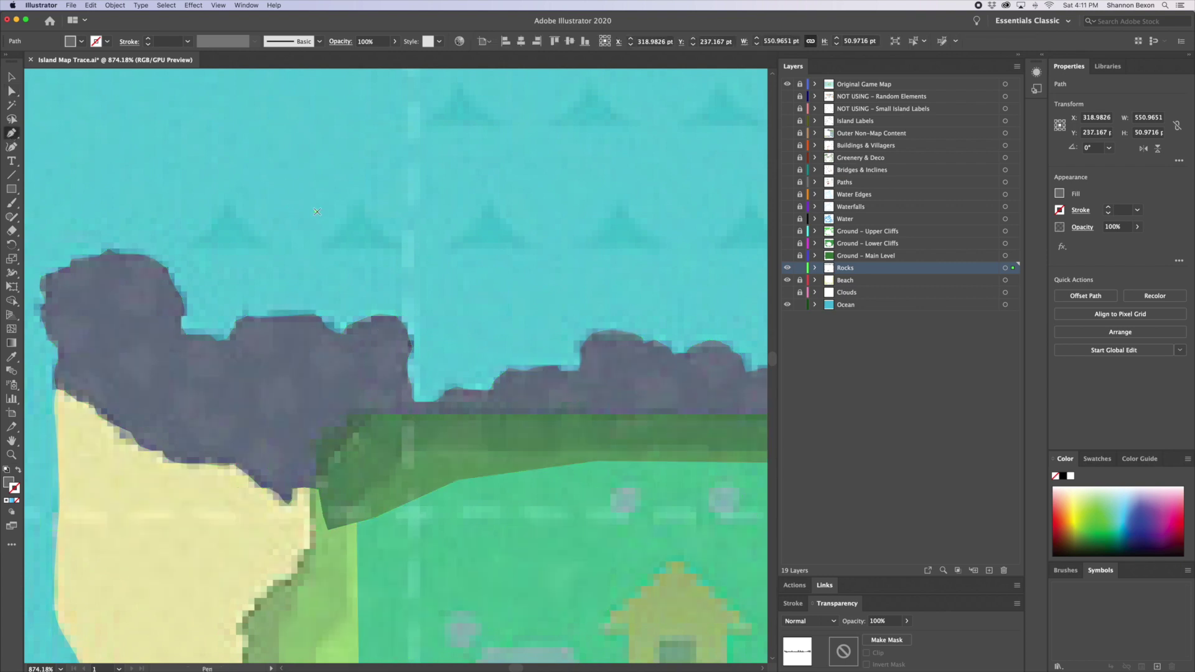
pyautogui.click(386, 186)
pyautogui.click(423, 277)
pyautogui.click(499, 263)
pyautogui.click(496, 197)
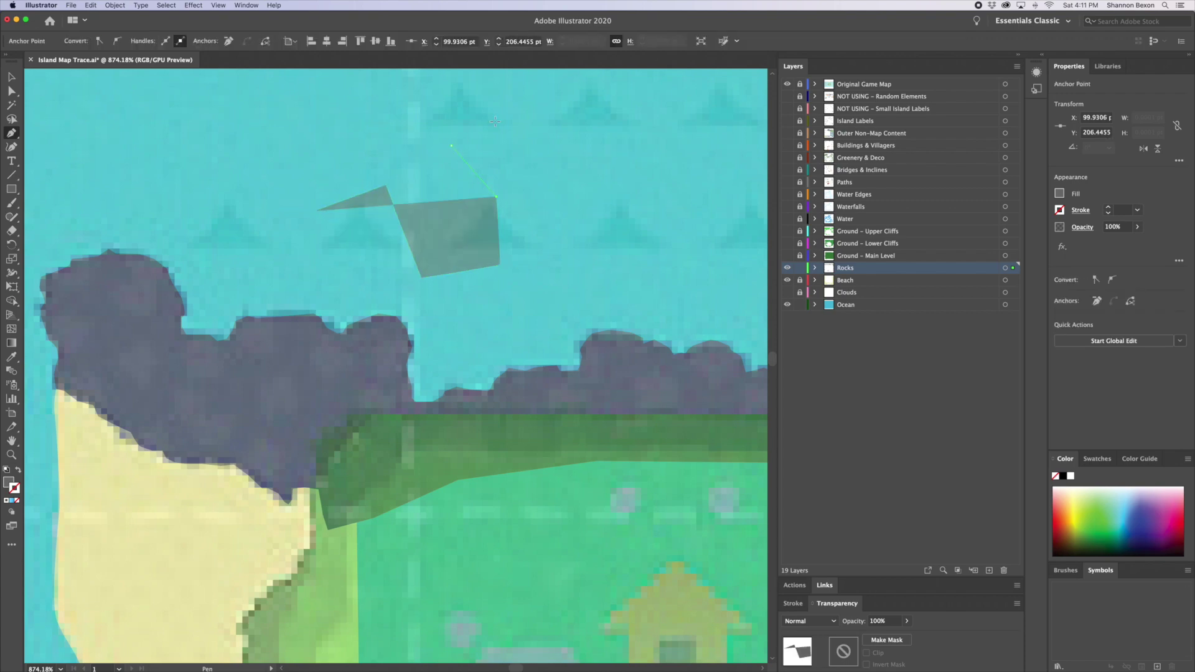
pyautogui.click(452, 146)
pyautogui.click(538, 104)
pyautogui.click(649, 142)
# - Extend the test path with several curved Pen segments east of the straight ones
pyautogui.moveTo(627, 173); pyautogui.dragTo(626, 208)
pyautogui.moveTo(668, 244)
pyautogui.mouseDown()
pyautogui.moveTo(709, 215)
pyautogui.moveTo(689, 148)
pyautogui.moveTo(735, 167)
pyautogui.mouseUp()
pyautogui.click(729, 209)
pyautogui.moveTo(739, 249); pyautogui.dragTo(736, 305)
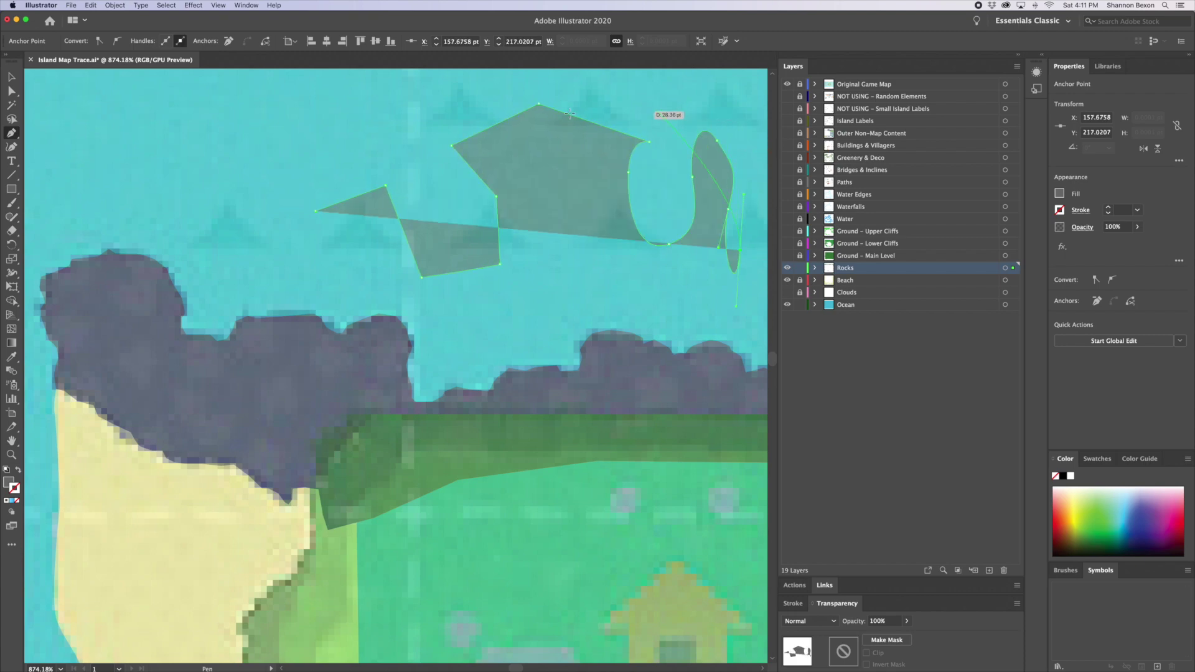
# - Continue the test path with a run of short Pen segments back toward its starting point and down above the rocks
pyautogui.click(430, 122)
pyautogui.click(394, 105)
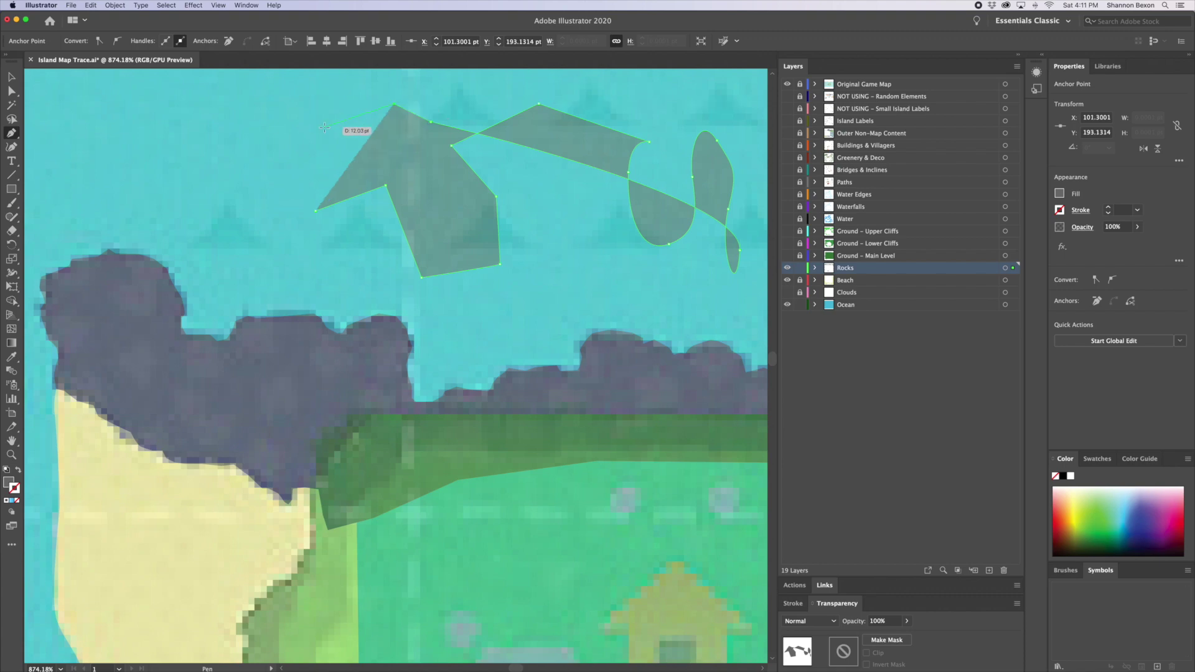
pyautogui.click(312, 126)
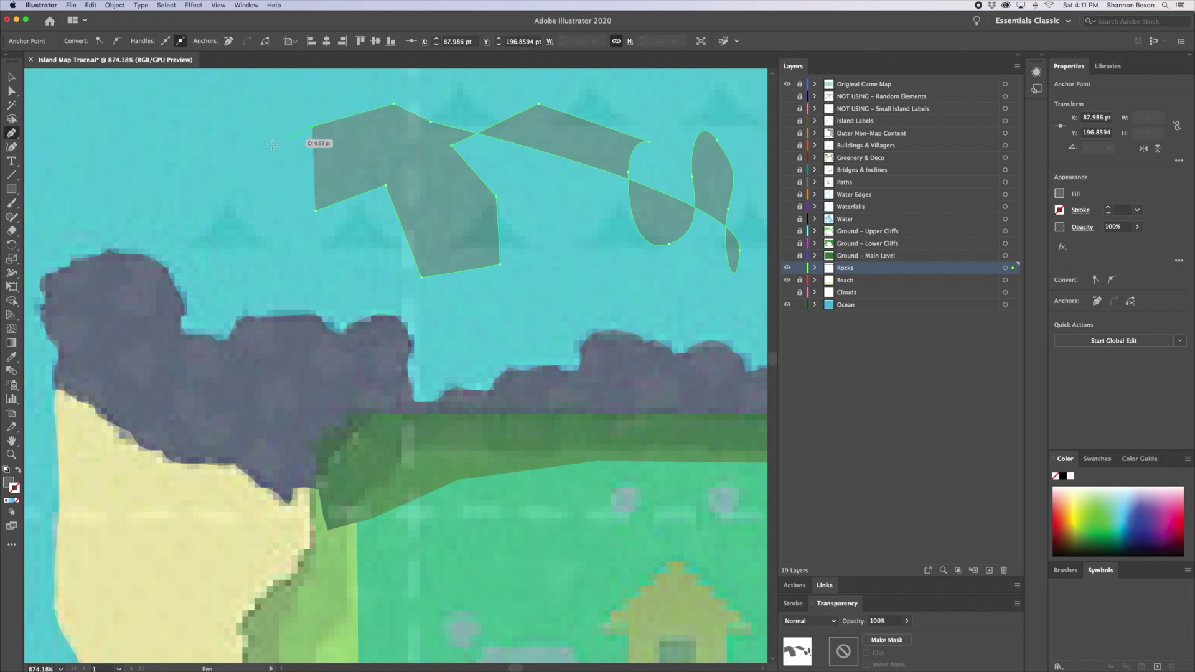
pyautogui.click(266, 146)
pyautogui.click(279, 198)
pyautogui.click(284, 228)
pyautogui.click(292, 230)
pyautogui.click(299, 231)
pyautogui.click(307, 230)
pyautogui.click(345, 215)
pyautogui.keyDown('super'); pyautogui.click(362, 241); pyautogui.keyUp('super')
pyautogui.click(349, 214)
pyautogui.click(360, 237)
pyautogui.click(362, 265)
pyautogui.click(364, 285)
pyautogui.click(391, 302)
pyautogui.click(424, 302)
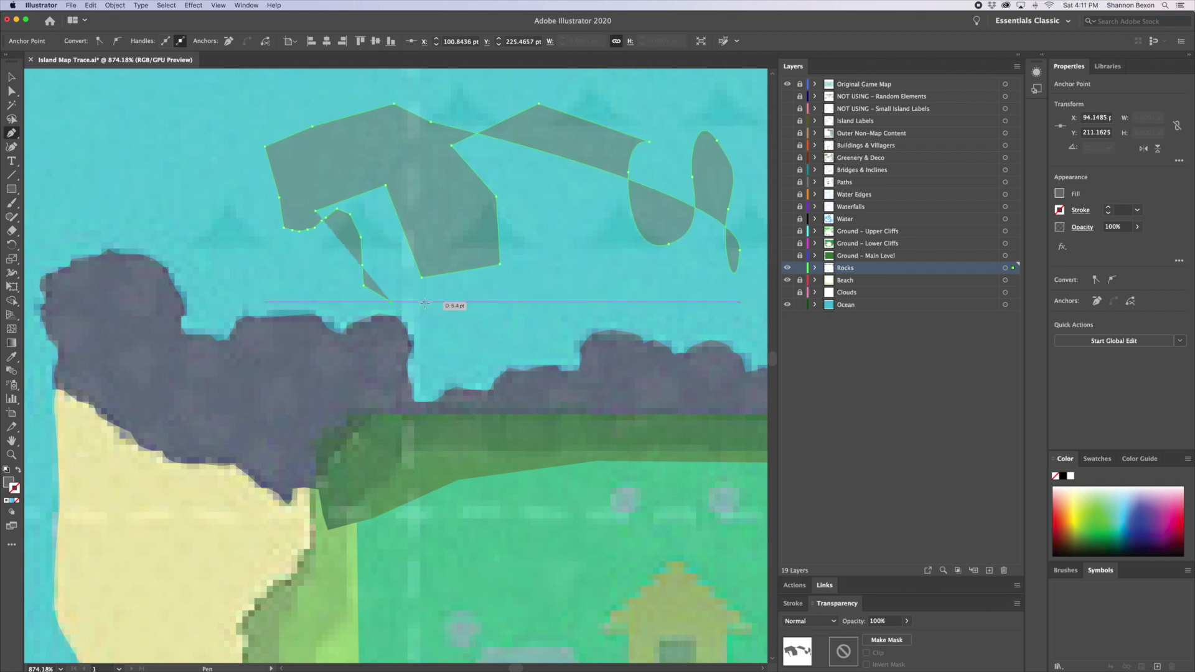
# - Delete the Pen test path and lock the Rocks layer again
pyautogui.click(13, 76)
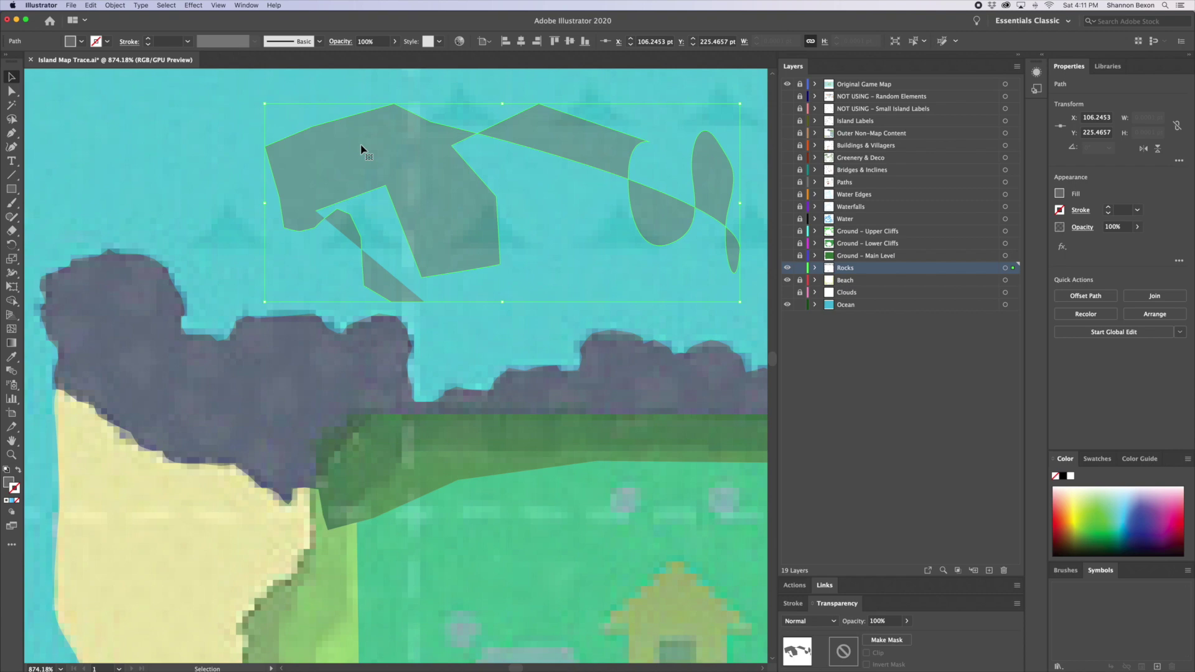
pyautogui.click(361, 156)
pyautogui.press('z')
pyautogui.keyDown('alt'); pyautogui.click(523, 460); pyautogui.keyUp('alt')
pyautogui.scroll(-3, 522, 461)
pyautogui.scroll(-5, 523, 461)
pyautogui.moveTo(442, 417); pyautogui.dragTo(473, 363)
pyautogui.press('v')
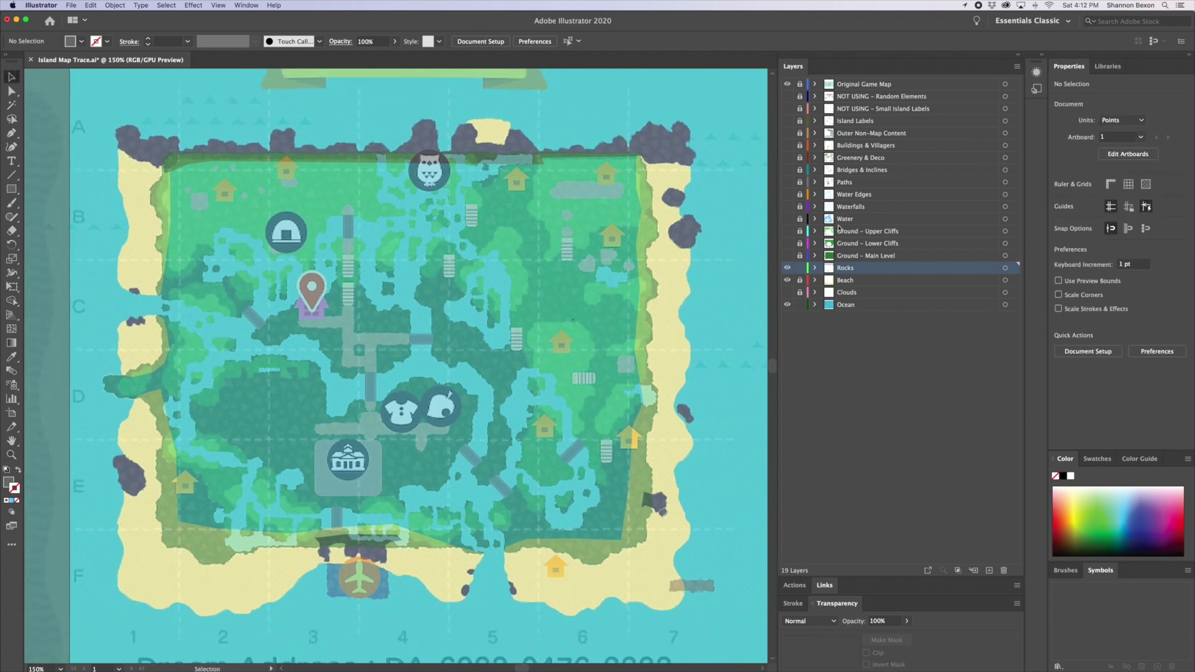
pyautogui.click(800, 268)
# - Show the Ground – Main Level layer and hide the Rocks and Beach layers
pyautogui.click(788, 257)
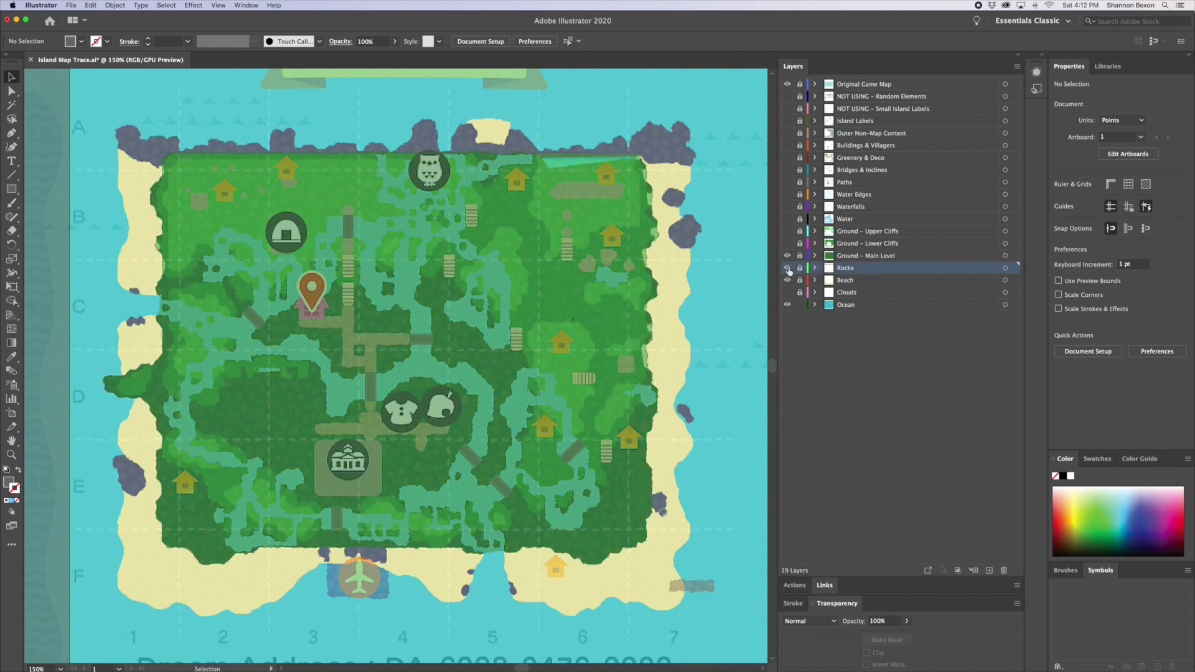
pyautogui.click(787, 267)
pyautogui.click(788, 280)
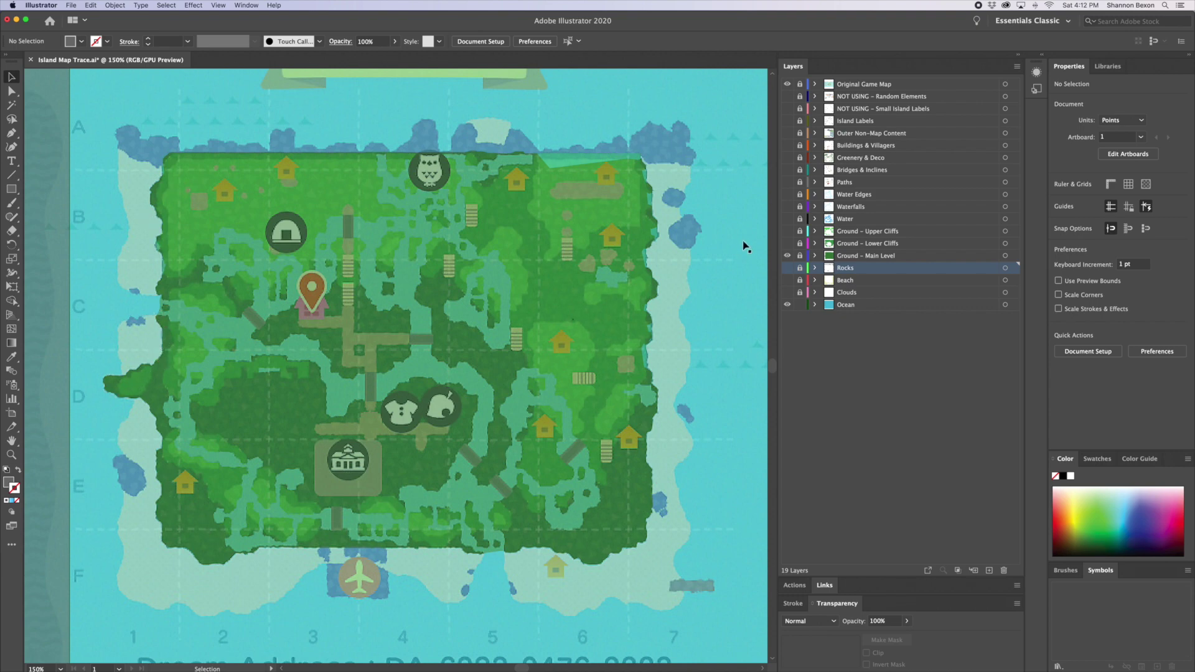
# - Show the Ground – Lower Cliffs layer, toggling it repeatedly to compare its shapes with the original map
pyautogui.click(788, 244)
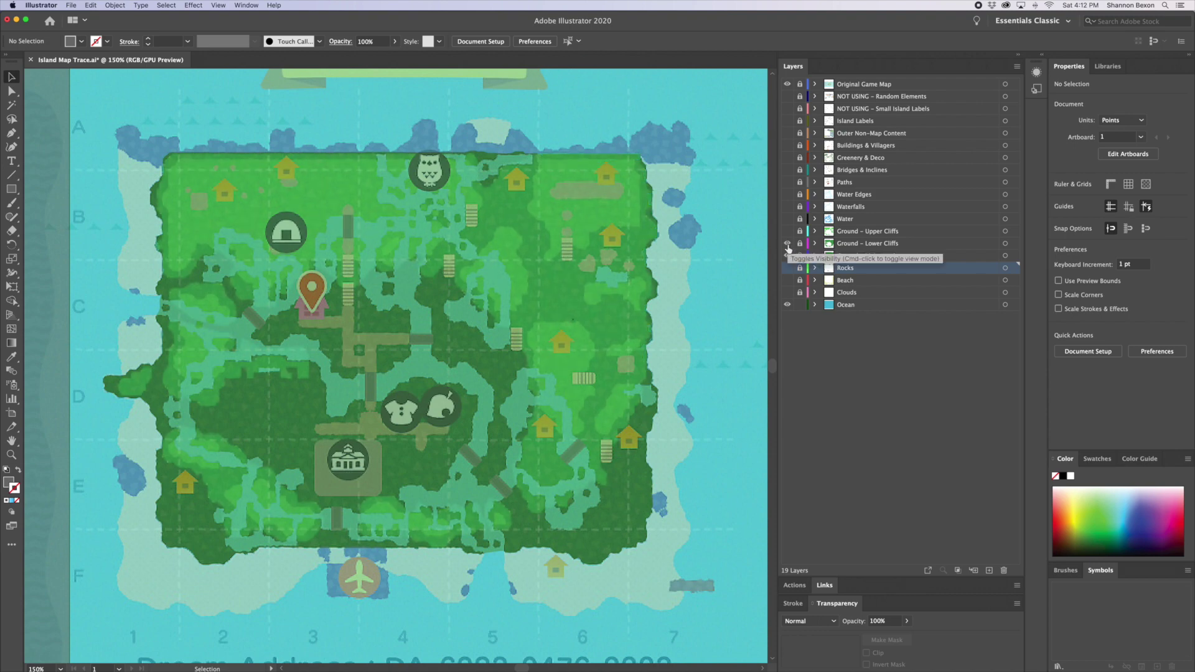
pyautogui.click(787, 245)
pyautogui.click(787, 245)
pyautogui.click(787, 245)
pyautogui.click(788, 245)
pyautogui.click(788, 244)
pyautogui.click(787, 245)
pyautogui.click(787, 245)
pyautogui.click(788, 244)
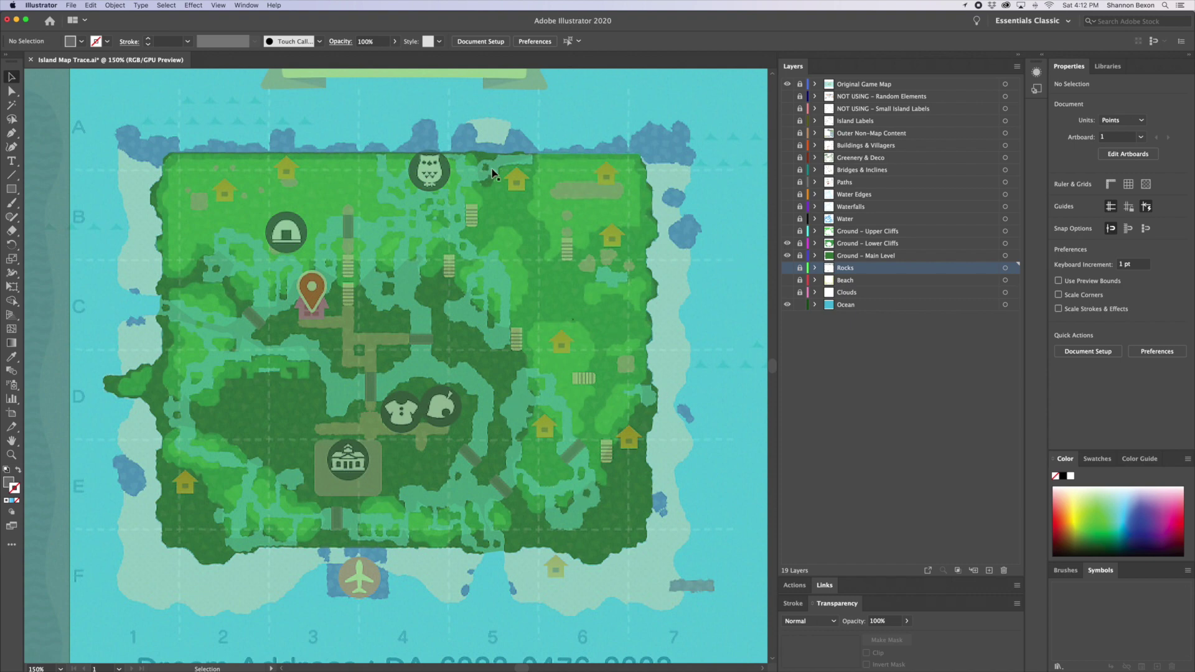
# - Show the Ground – Upper Cliffs layer, toggling it repeatedly to check which areas it adds above the lower cliffs
pyautogui.click(788, 232)
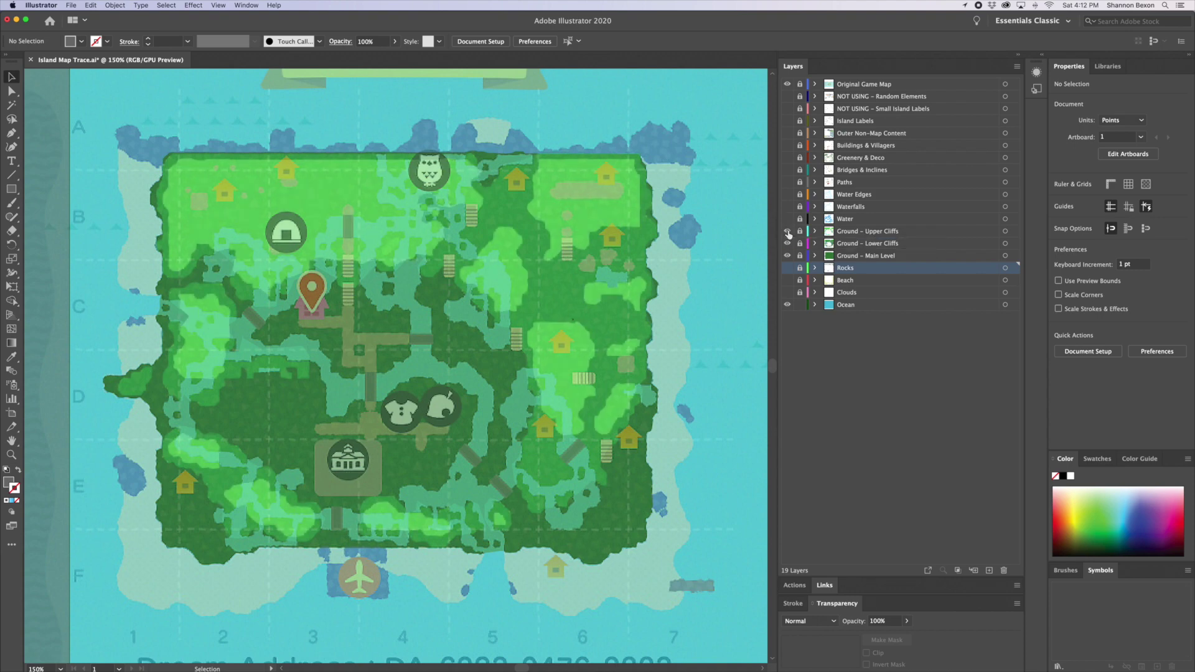
pyautogui.click(789, 232)
pyautogui.click(788, 232)
pyautogui.click(788, 233)
pyautogui.click(788, 232)
pyautogui.click(788, 232)
pyautogui.click(789, 232)
pyautogui.click(788, 232)
pyautogui.click(788, 232)
pyautogui.click(788, 232)
pyautogui.click(788, 233)
# - Show the Rocks, Beach and Water layers, toggling Water to compare the rivers with the original map
pyautogui.click(788, 268)
pyautogui.click(788, 280)
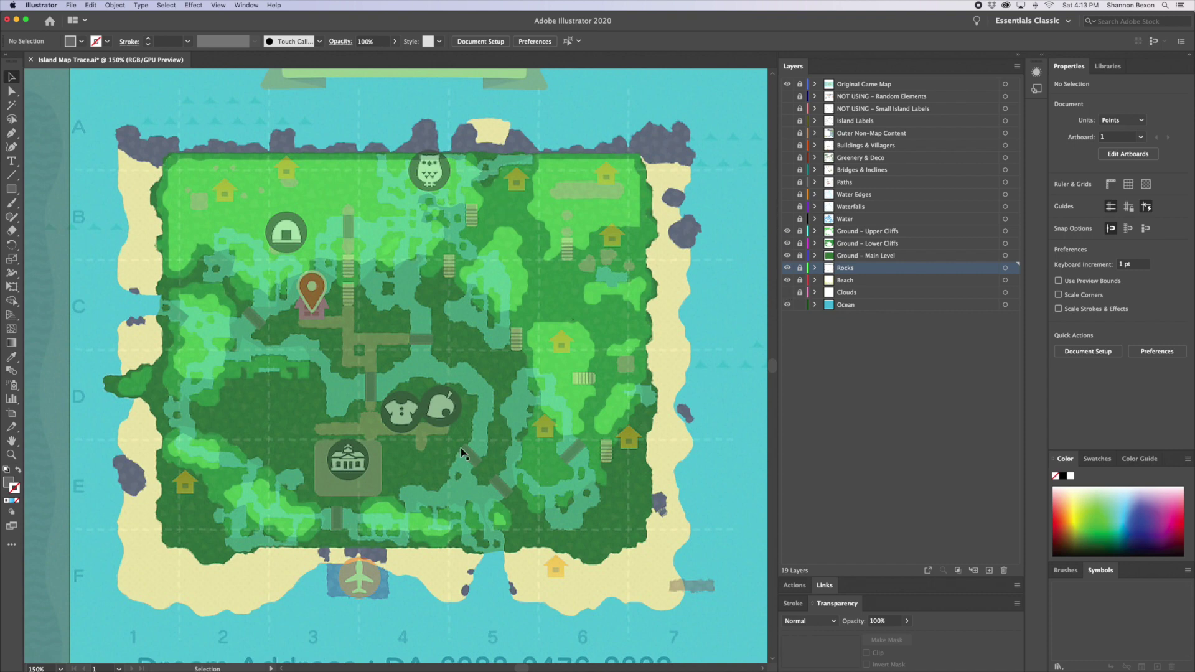
pyautogui.click(788, 220)
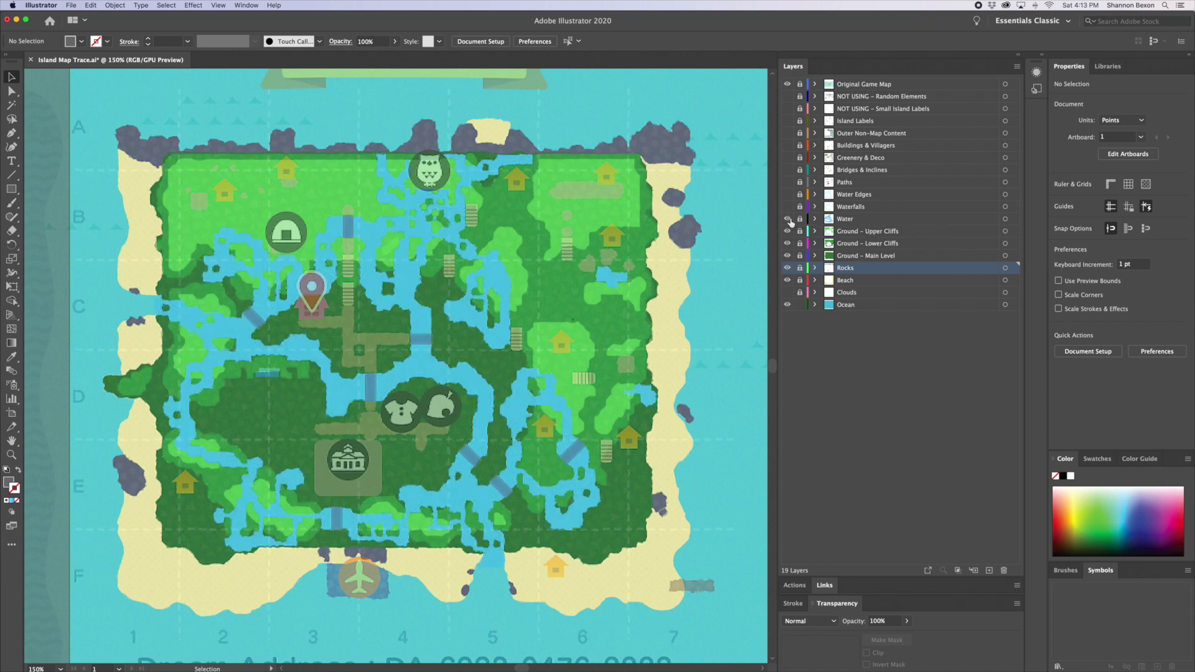
pyautogui.click(788, 219)
pyautogui.click(788, 219)
pyautogui.click(789, 219)
pyautogui.click(788, 220)
pyautogui.click(788, 219)
pyautogui.click(789, 219)
# - Toggle the Original Game Map layer to compare the traced layers on their own with the game map overlay
pyautogui.click(786, 87)
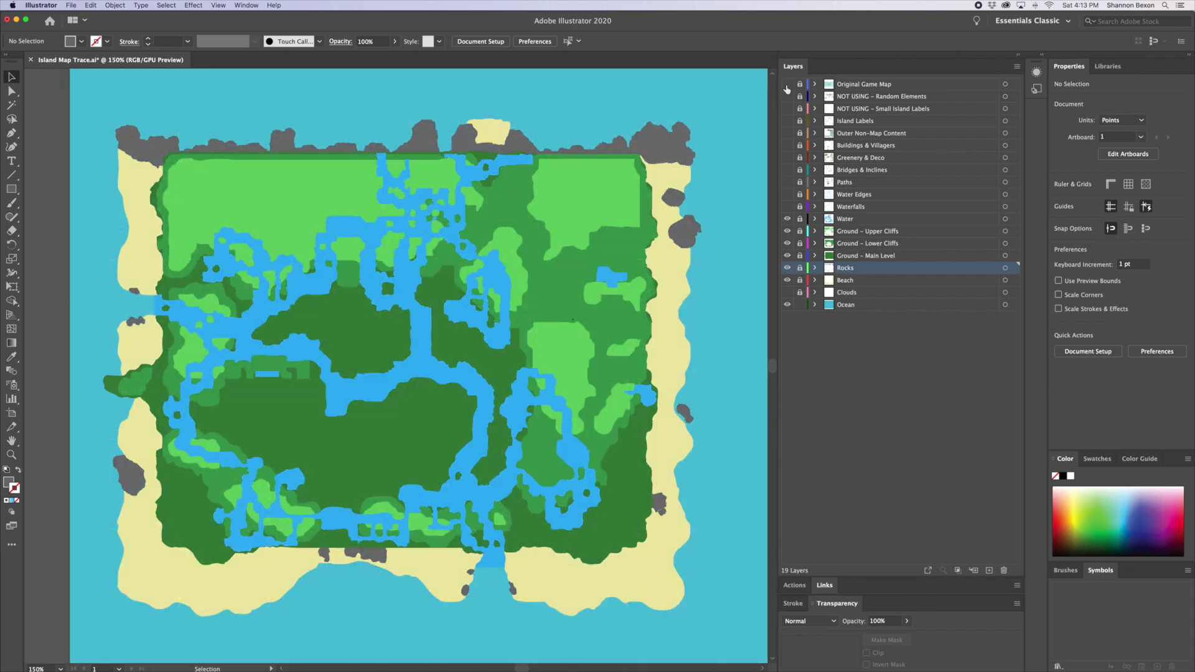
pyautogui.click(786, 87)
pyautogui.click(786, 86)
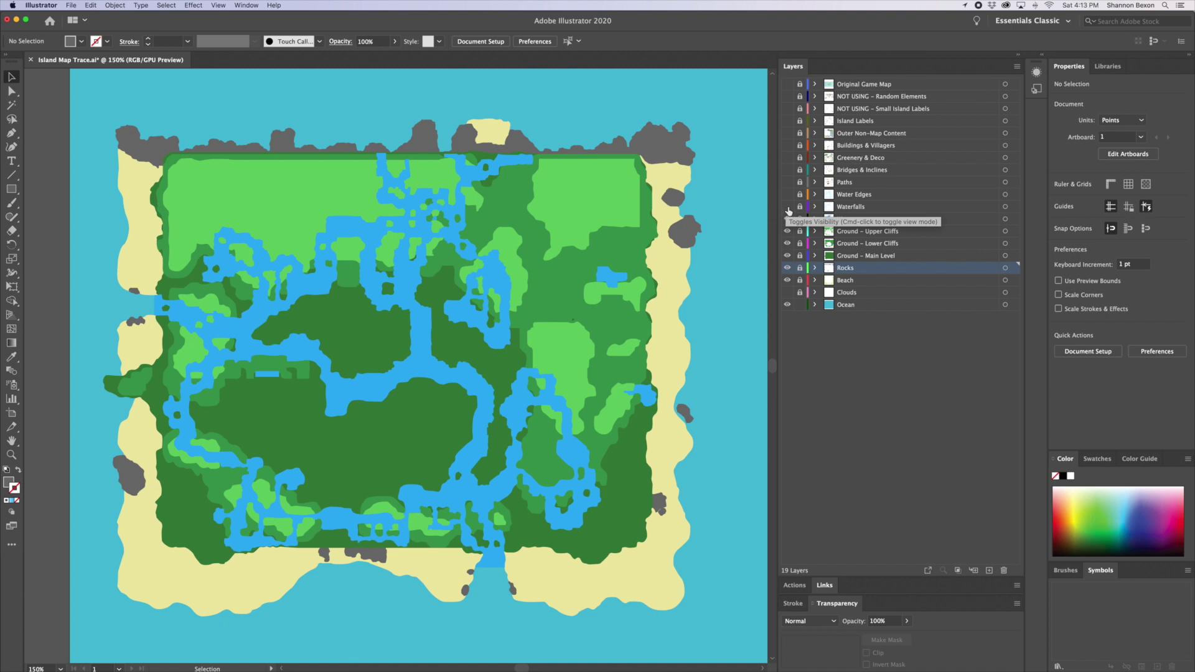
pyautogui.click(787, 84)
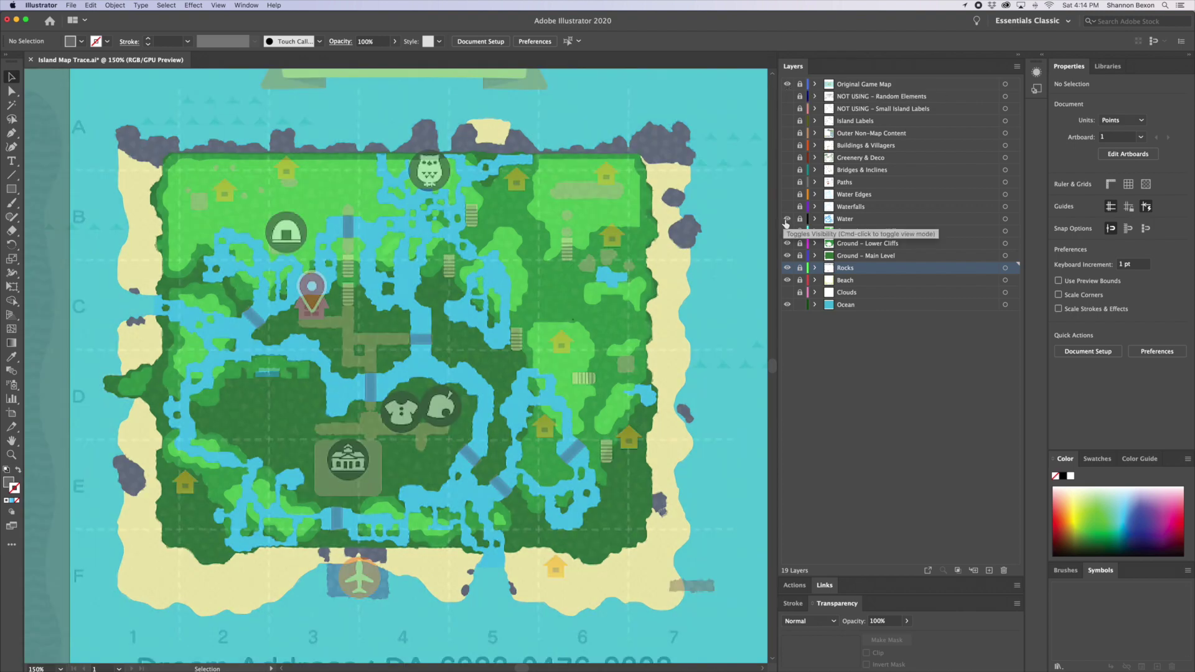
# - Hide the Original Game Map and reduce the artwork to the Ocean layer, then show the layers from Water down to Beach again
pyautogui.moveTo(787, 219); pyautogui.dragTo(791, 276)
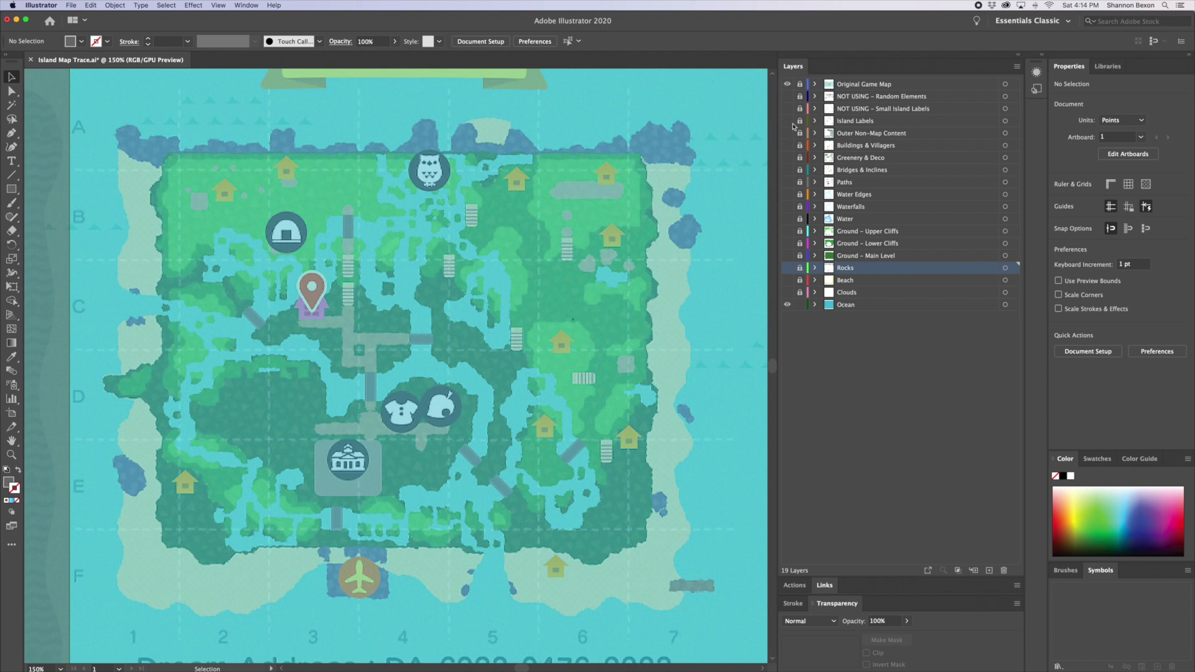
pyautogui.click(788, 84)
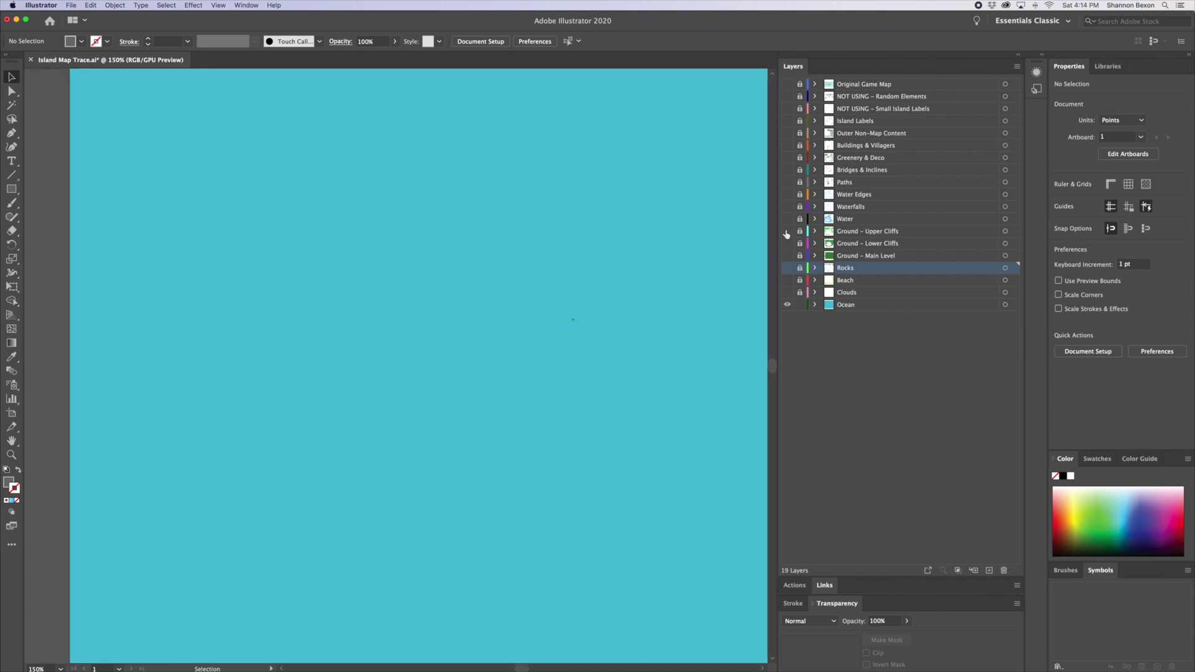
pyautogui.moveTo(787, 219); pyautogui.dragTo(787, 292)
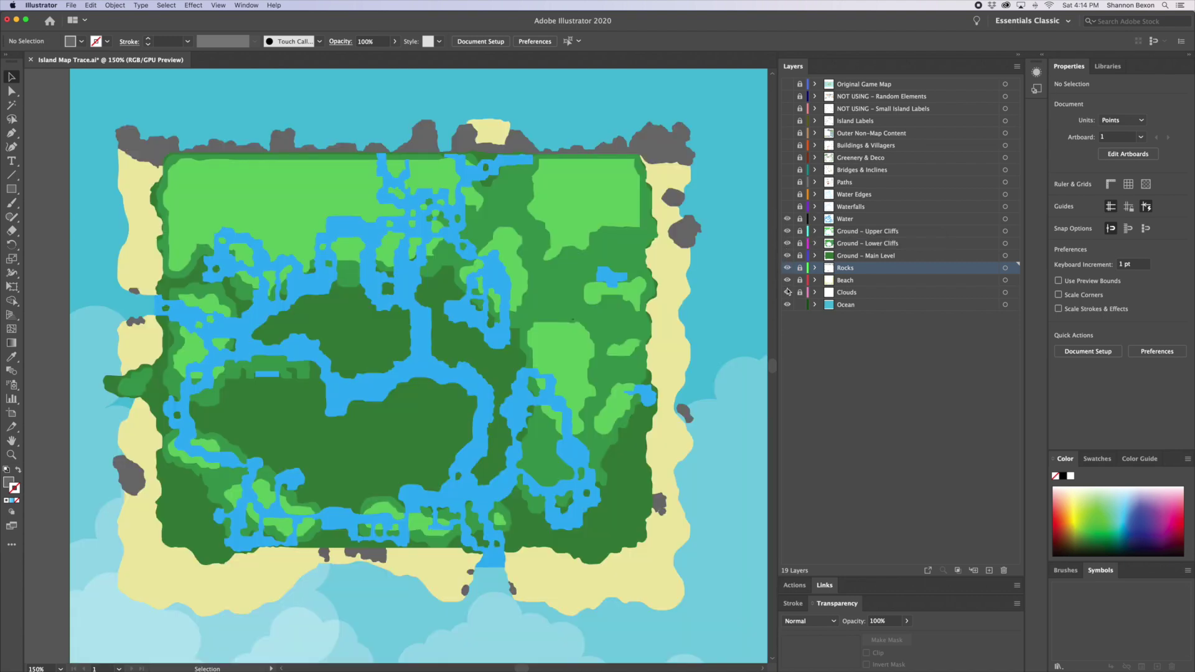
pyautogui.click(788, 293)
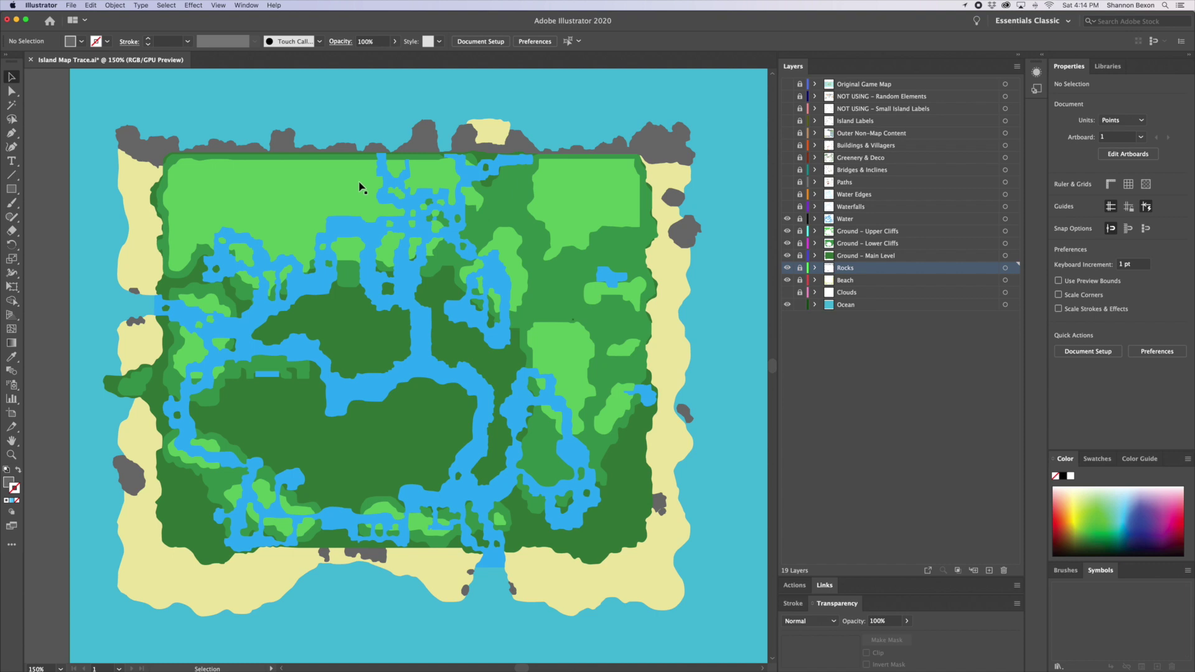
# - Show the Original Game Map over only the Ocean layer and toggle Greenery & Deco to preview its trees and decorations
pyautogui.click(787, 84)
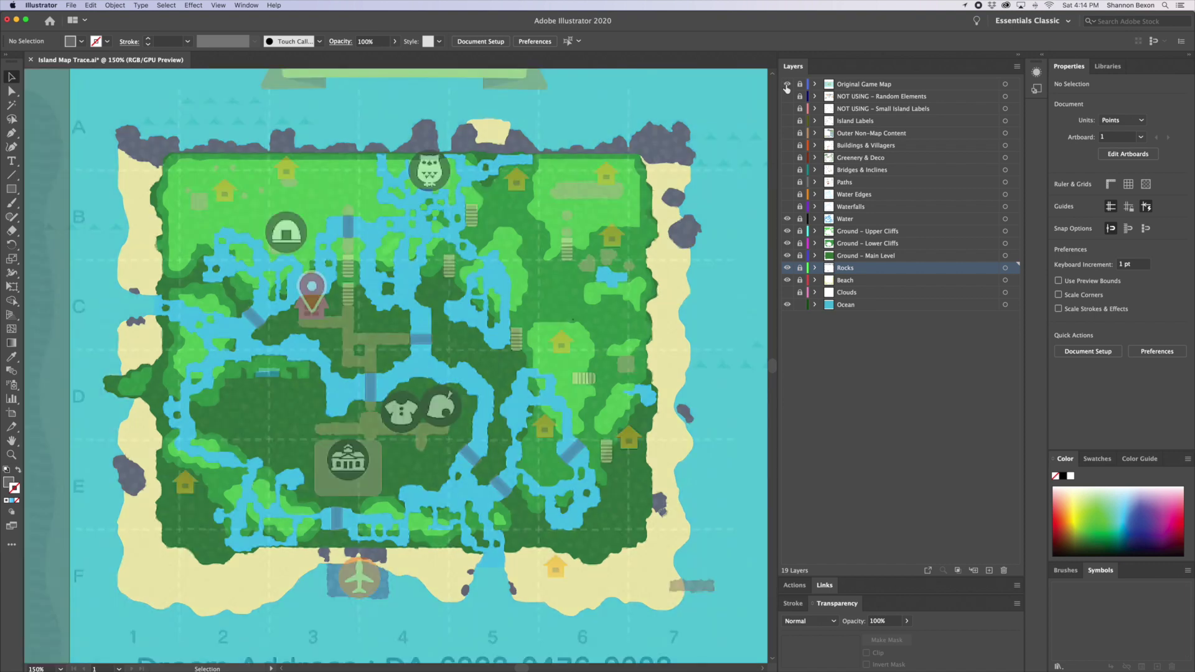
pyautogui.moveTo(786, 218); pyautogui.dragTo(789, 282)
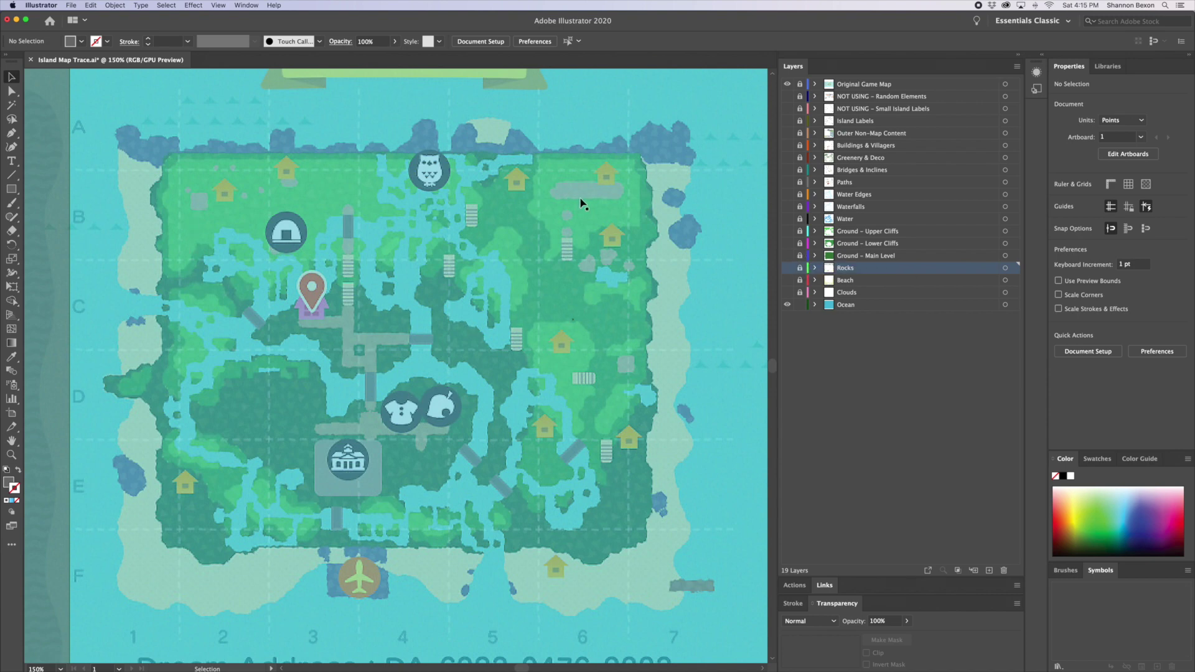
pyautogui.click(788, 158)
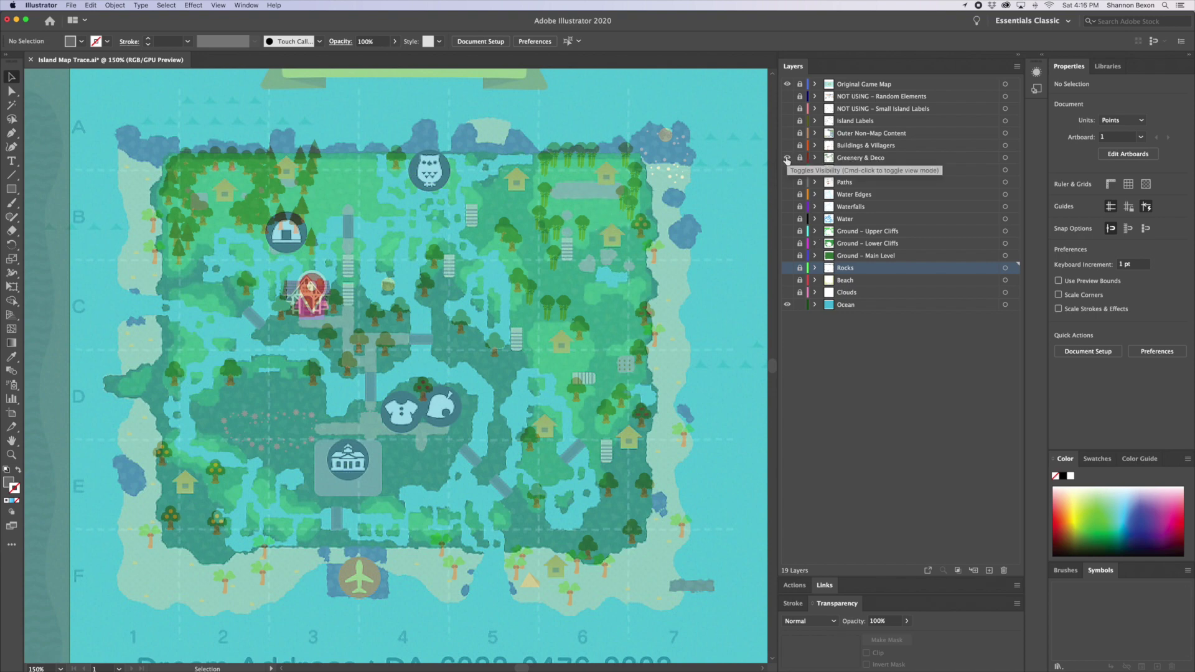
pyautogui.click(787, 158)
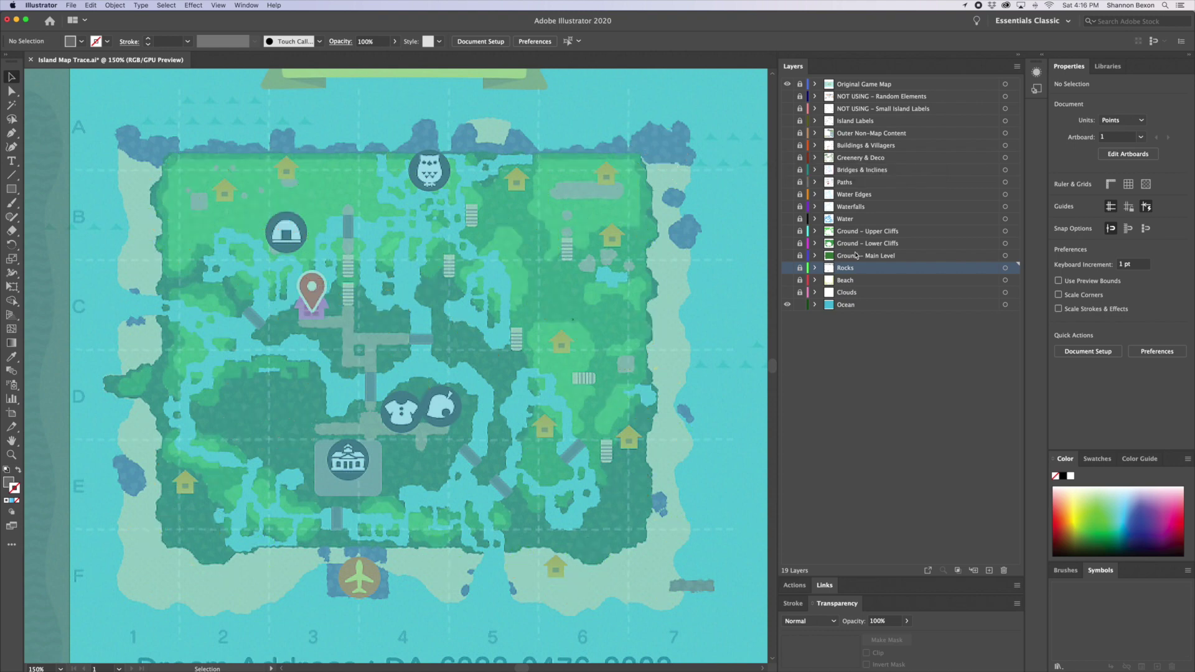
# - Show the three Ground layers, Water and Waterfalls, and toggle Water Edges to preview its effect
pyautogui.moveTo(788, 242); pyautogui.dragTo(788, 219)
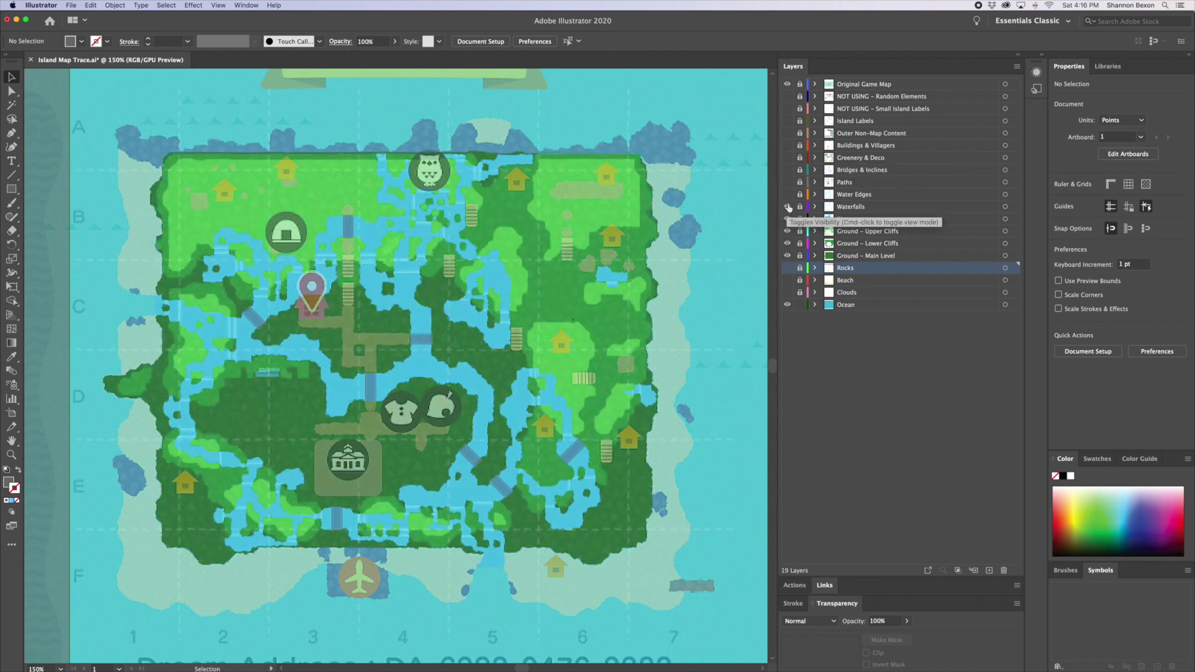
pyautogui.click(788, 195)
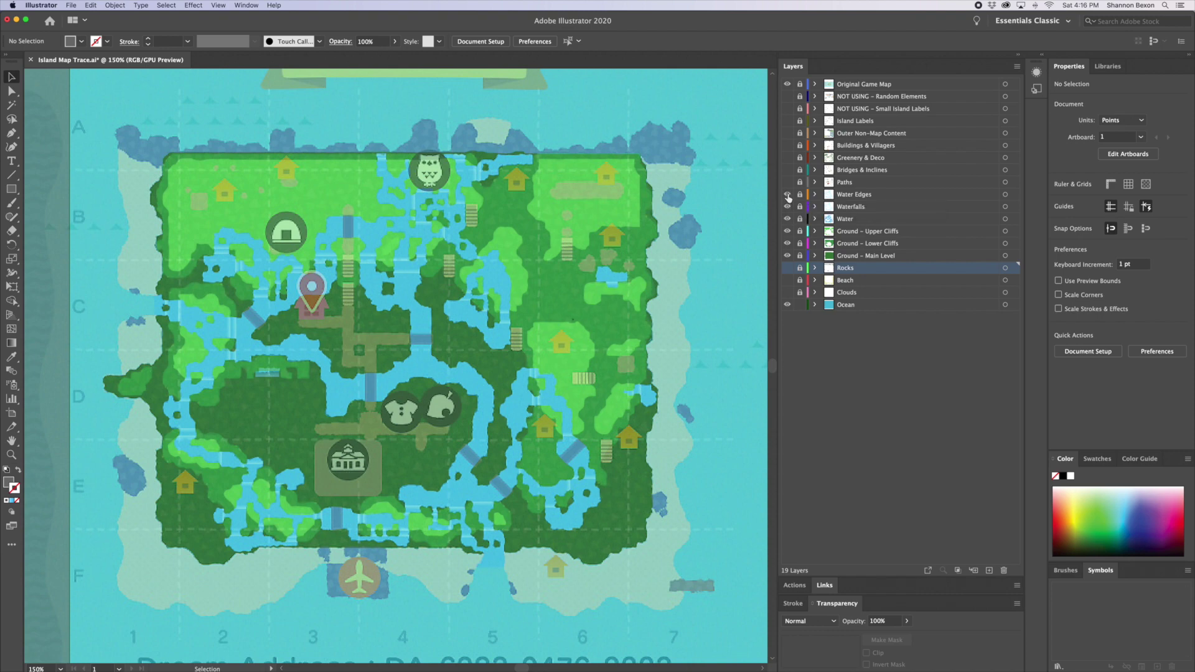
pyautogui.click(787, 195)
# - Hide the Original Game Map, show the NOT USING – Random Elements layer, and look through the spare artwork around the artboard
pyautogui.click(788, 85)
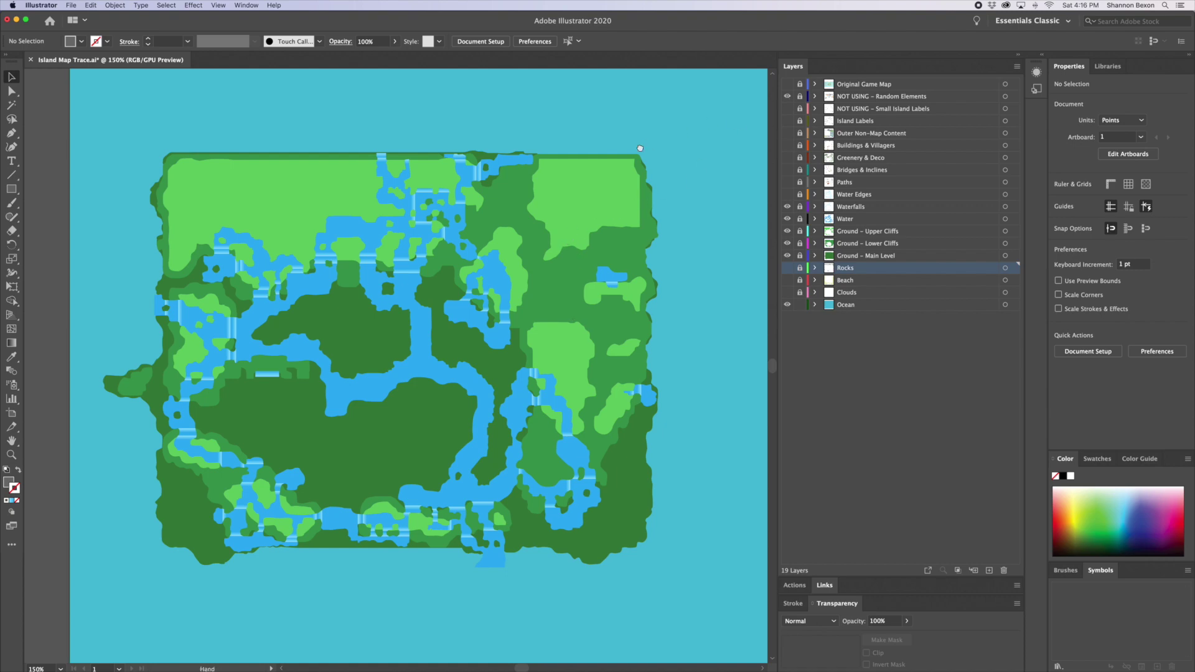
pyautogui.scroll(10, 593, 256)
pyautogui.scroll(6, 593, 256)
pyautogui.hscroll(4, 592, 256)
pyautogui.click(11, 454)
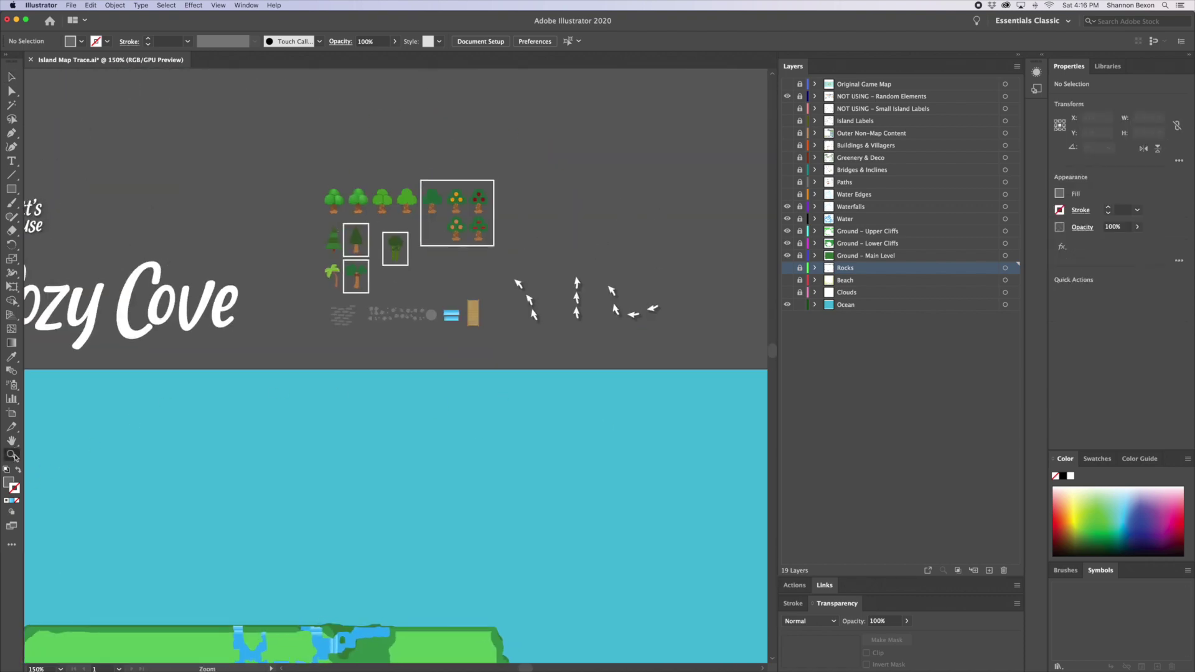
pyautogui.scroll(6, 373, 261)
pyautogui.hscroll(10, 336, 302)
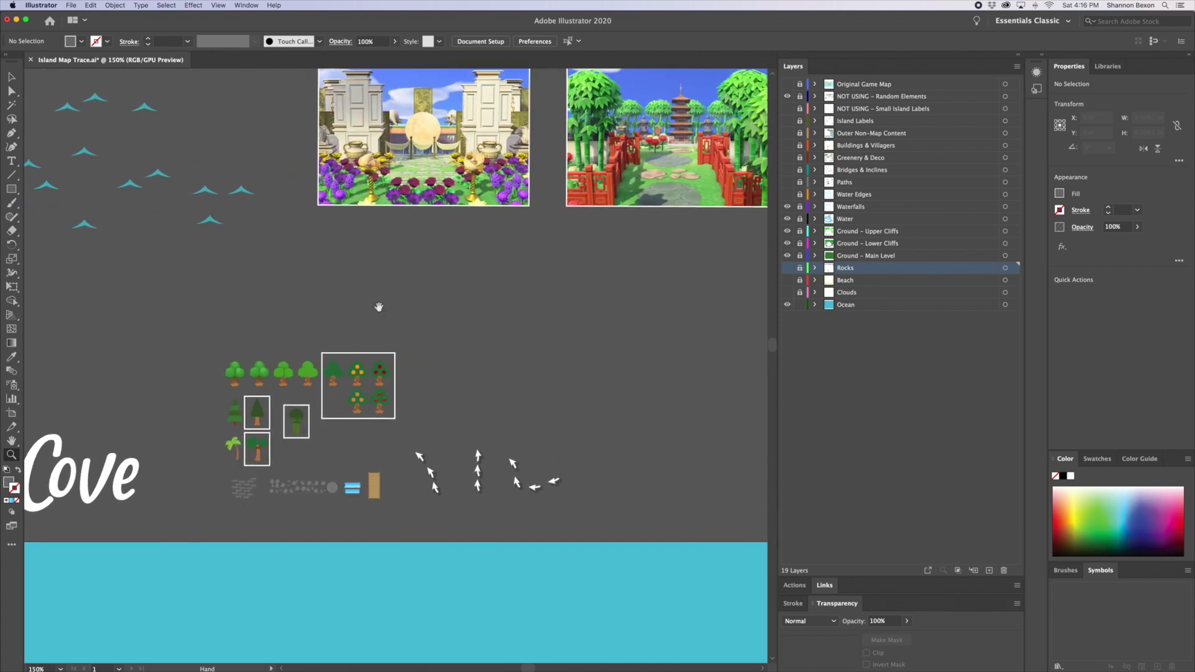
pyautogui.scroll(10, 180, 315)
pyautogui.hscroll(-15, 324, 311)
pyautogui.scroll(-5, 487, 306)
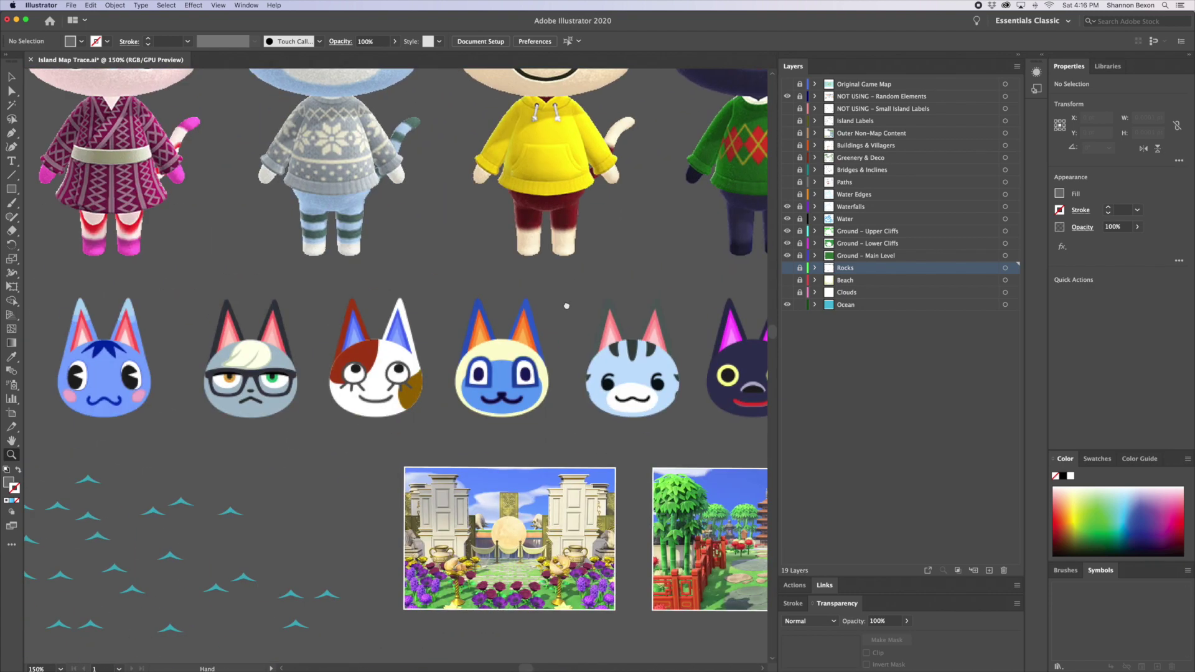
pyautogui.hscroll(-10, 487, 306)
pyautogui.scroll(-10, 488, 306)
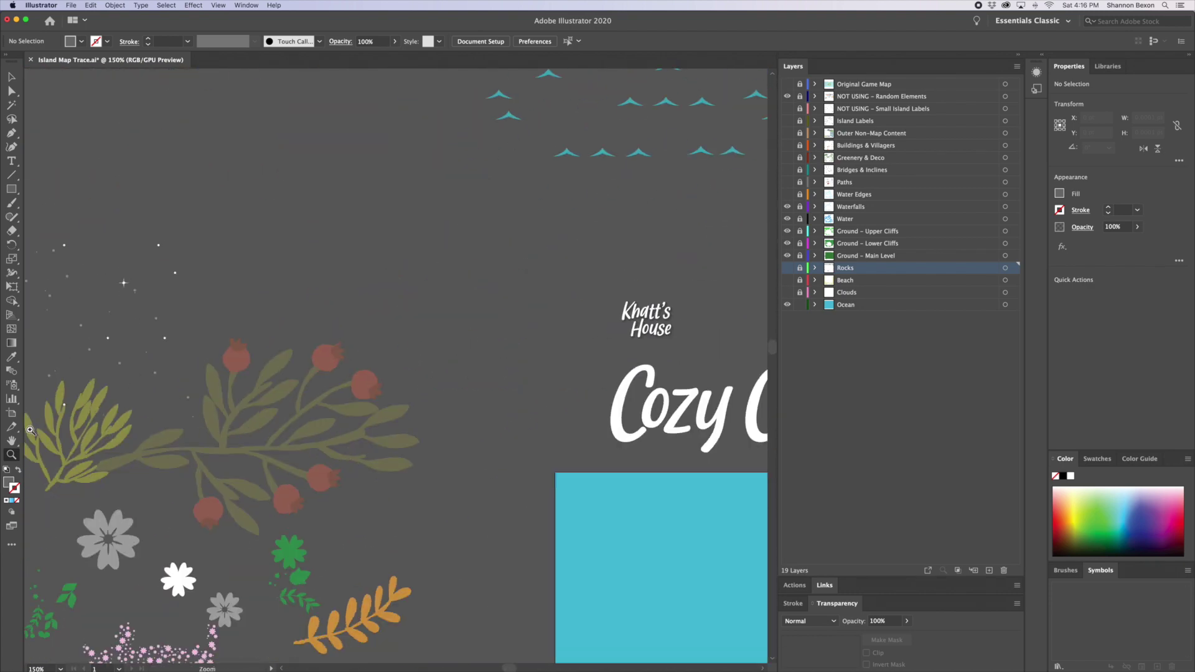
# - Look over the full collection of spare artwork around the artboard, including the villagers, buildings and plants
pyautogui.press('super+minus')
pyautogui.press('super+minus')
pyautogui.press('super+minus')
pyautogui.press('super+minus')
pyautogui.scroll(-5, 429, 299)
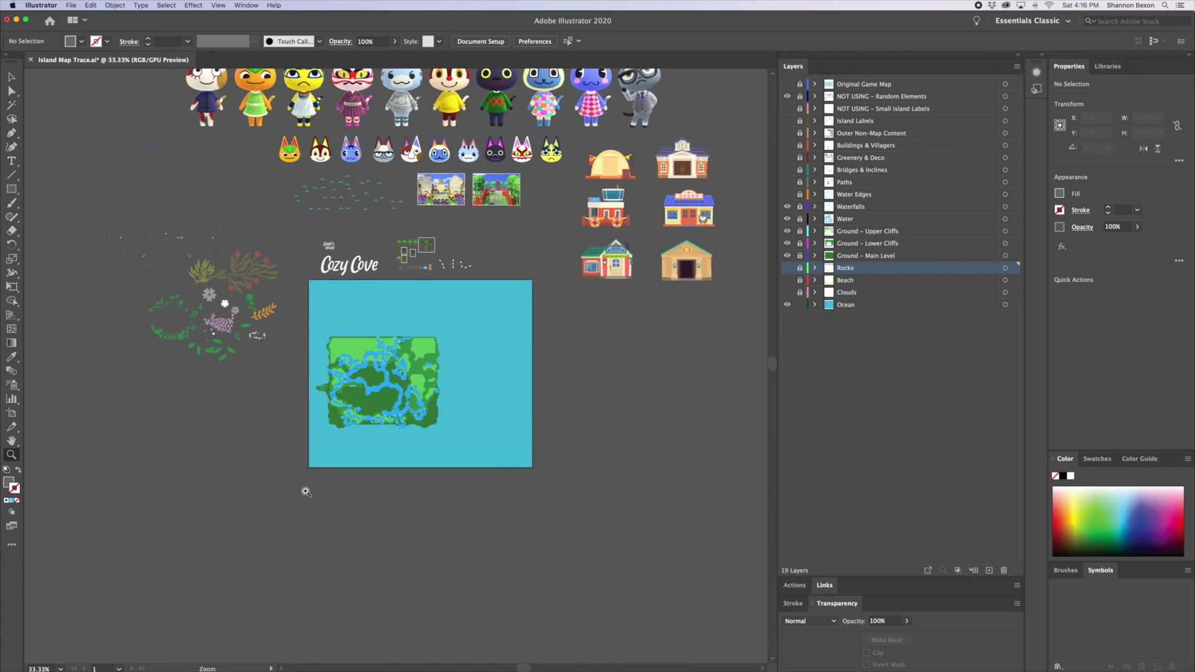
pyautogui.scroll(5, 492, 365)
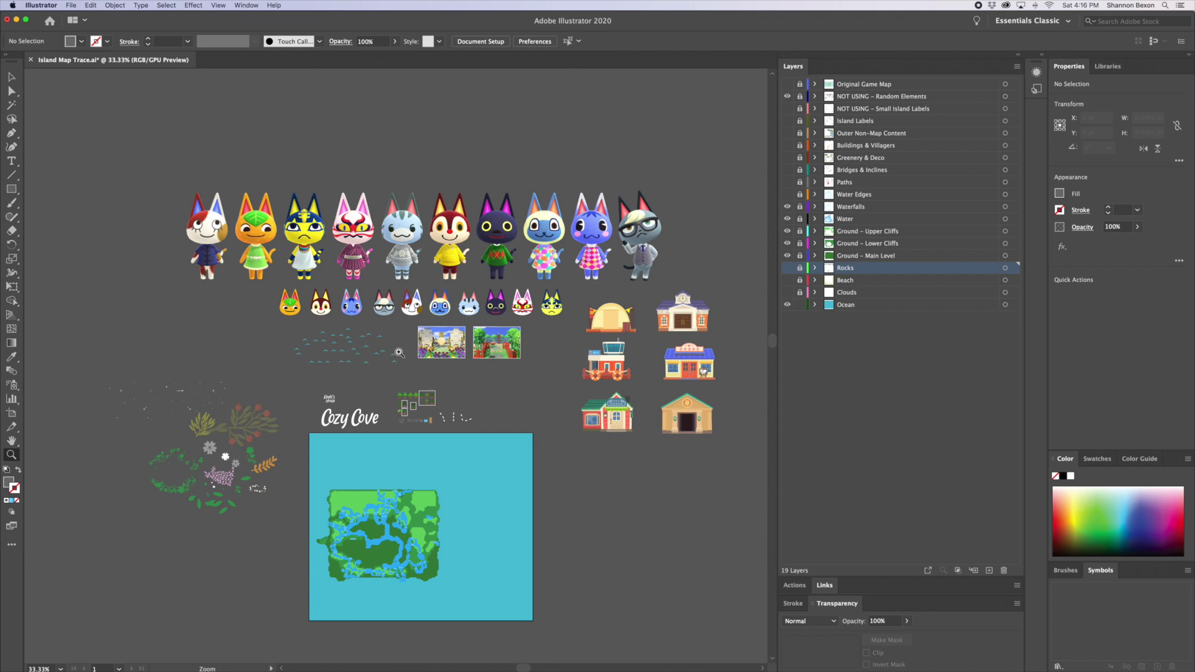
# - Examine the spare tree variants, path pieces and arrows stored just above the artboard
pyautogui.click(407, 411)
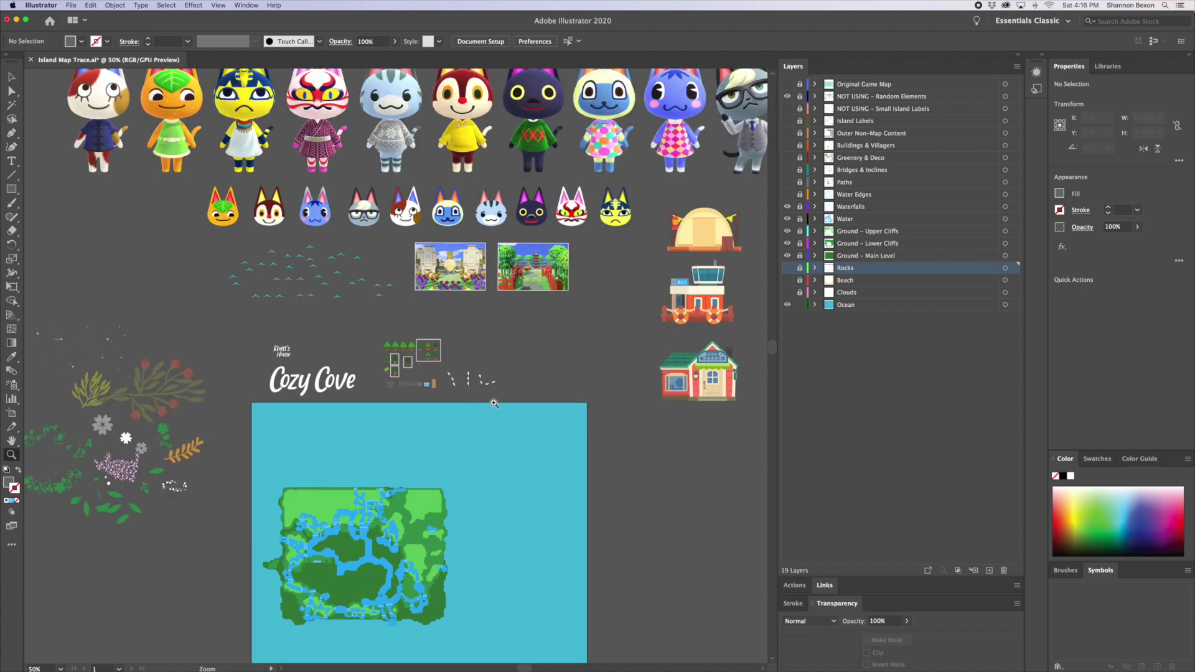
pyautogui.click(386, 373)
pyautogui.click(379, 348)
pyautogui.click(350, 361)
pyautogui.click(350, 361)
pyautogui.click(352, 380)
pyautogui.hscroll(4, 311, 330)
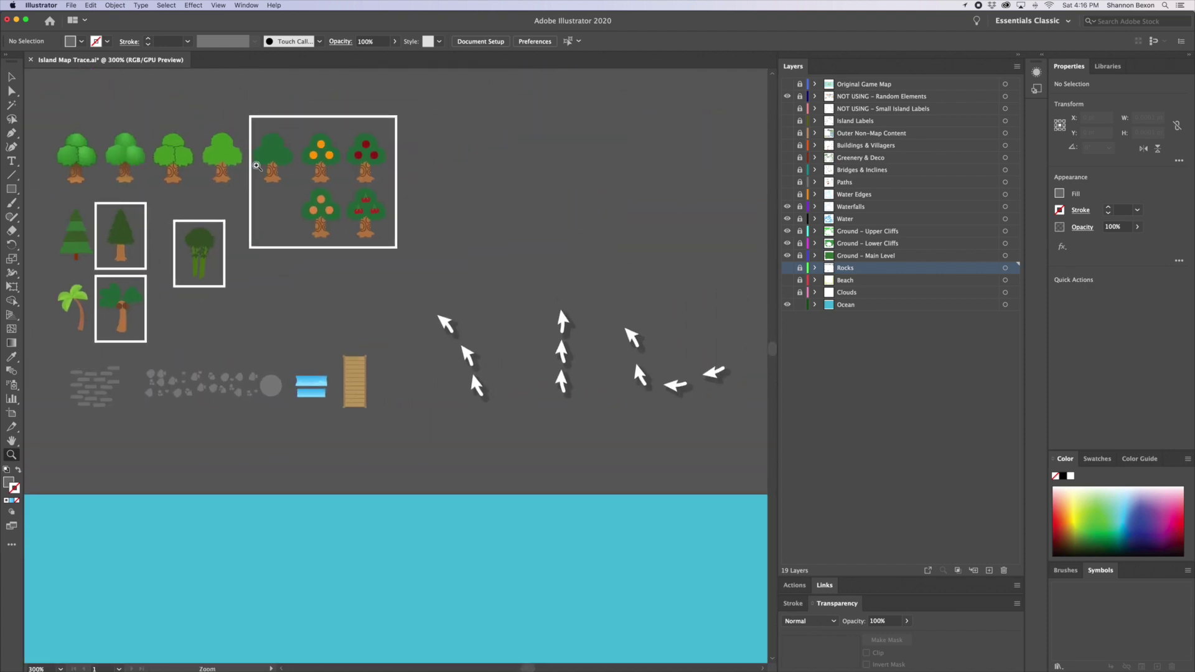
# - Examine the two reusable waterfall pieces beside the wooden bridge up close
pyautogui.click(292, 376)
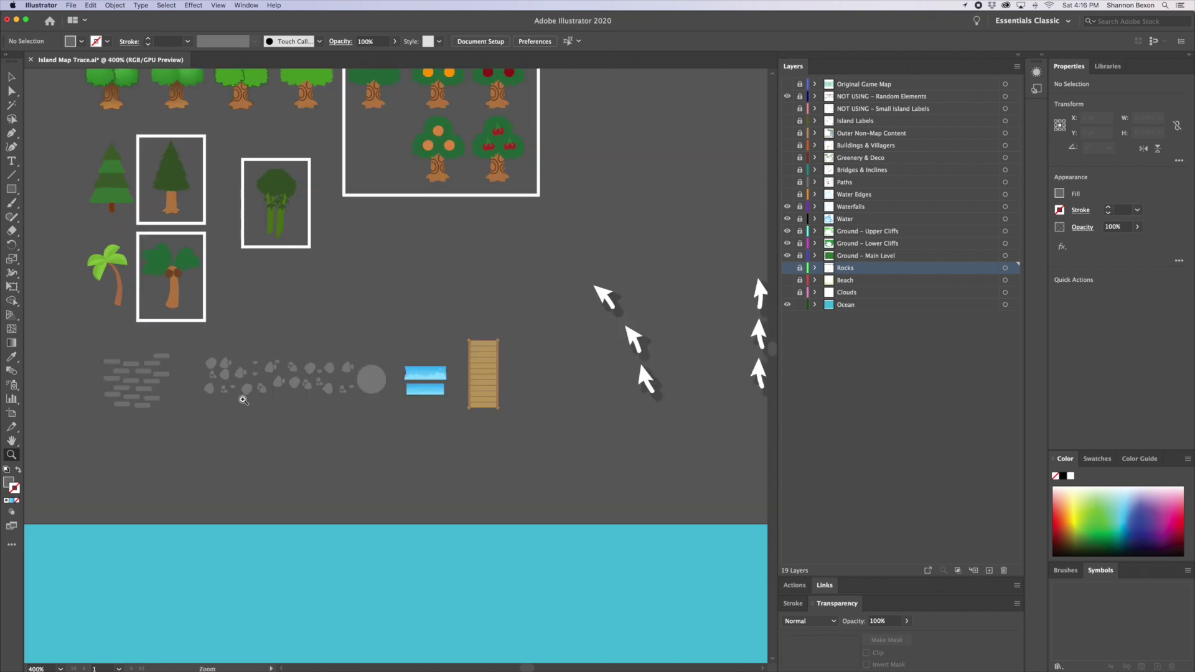
pyautogui.click(374, 383)
pyautogui.click(388, 384)
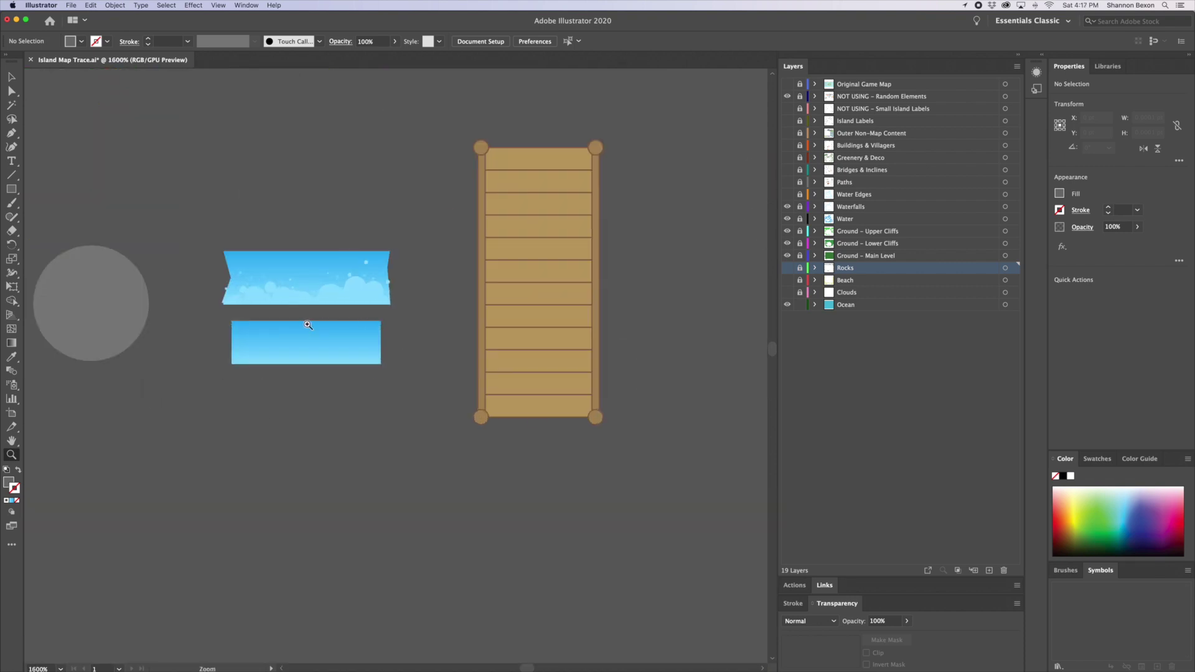
pyautogui.click(305, 325)
pyautogui.press('v')
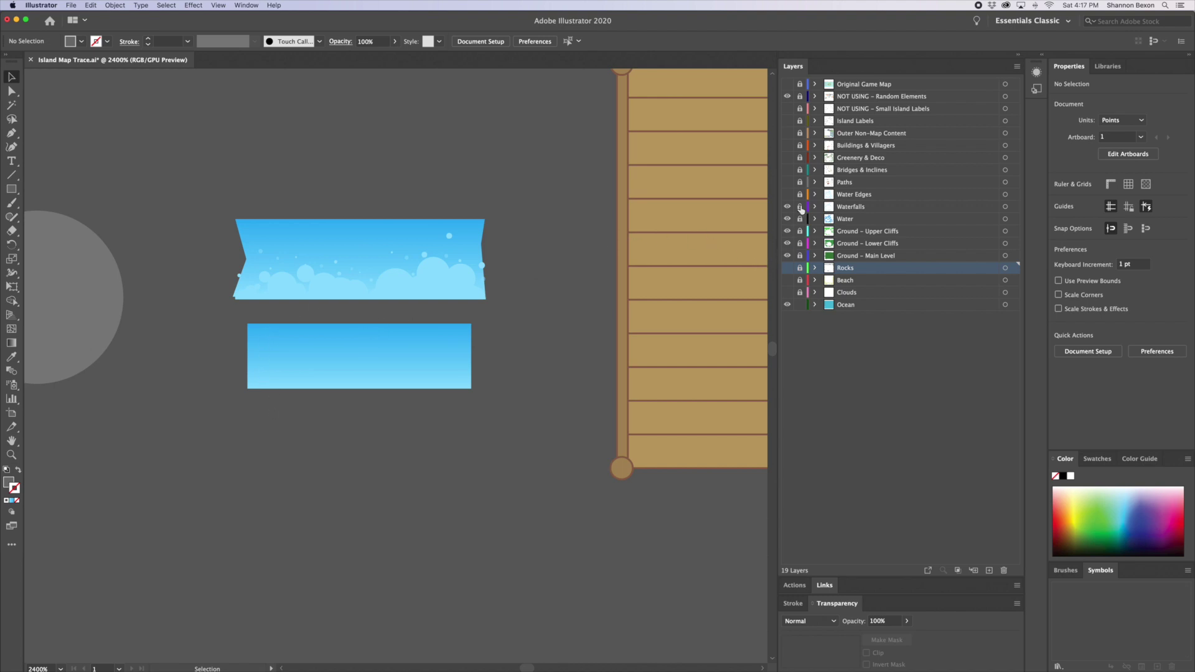
# - Examine how the waterfall shapes sit in the river along the map's upper edge
pyautogui.click(12, 454)
pyautogui.keyDown('alt'); pyautogui.click(391, 524); pyautogui.keyUp('alt')
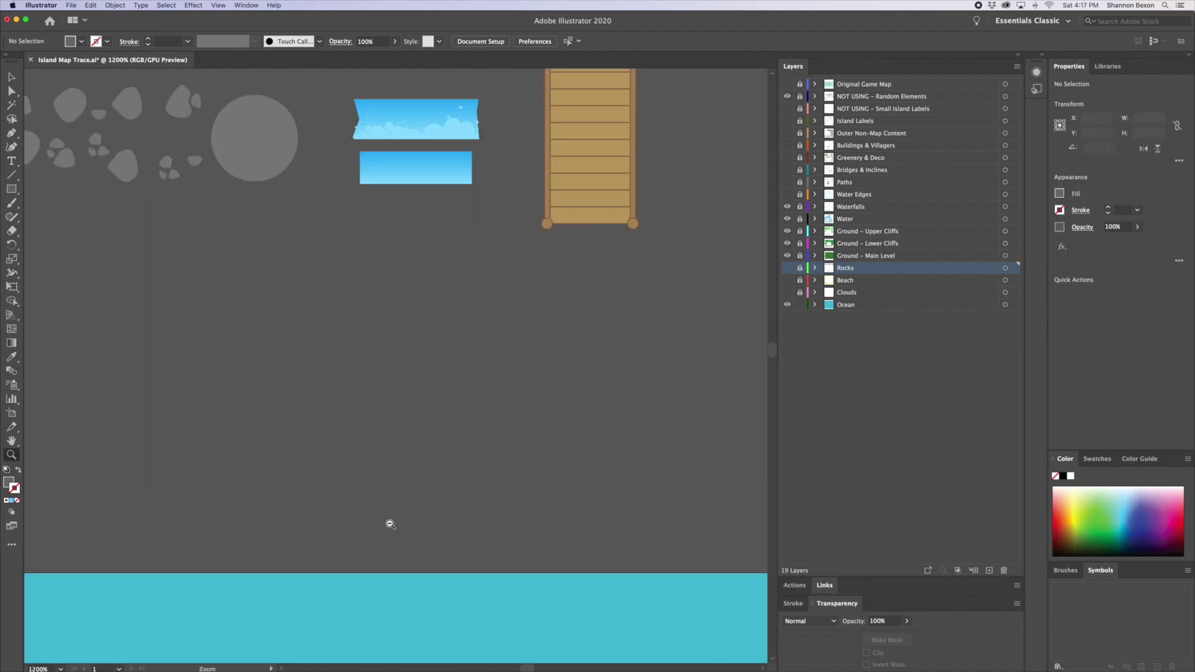
pyautogui.keyDown('alt'); pyautogui.click(390, 525); pyautogui.keyUp('alt')
pyautogui.moveTo(388, 496); pyautogui.dragTo(444, 247)
pyautogui.scroll(-10, 338, 488)
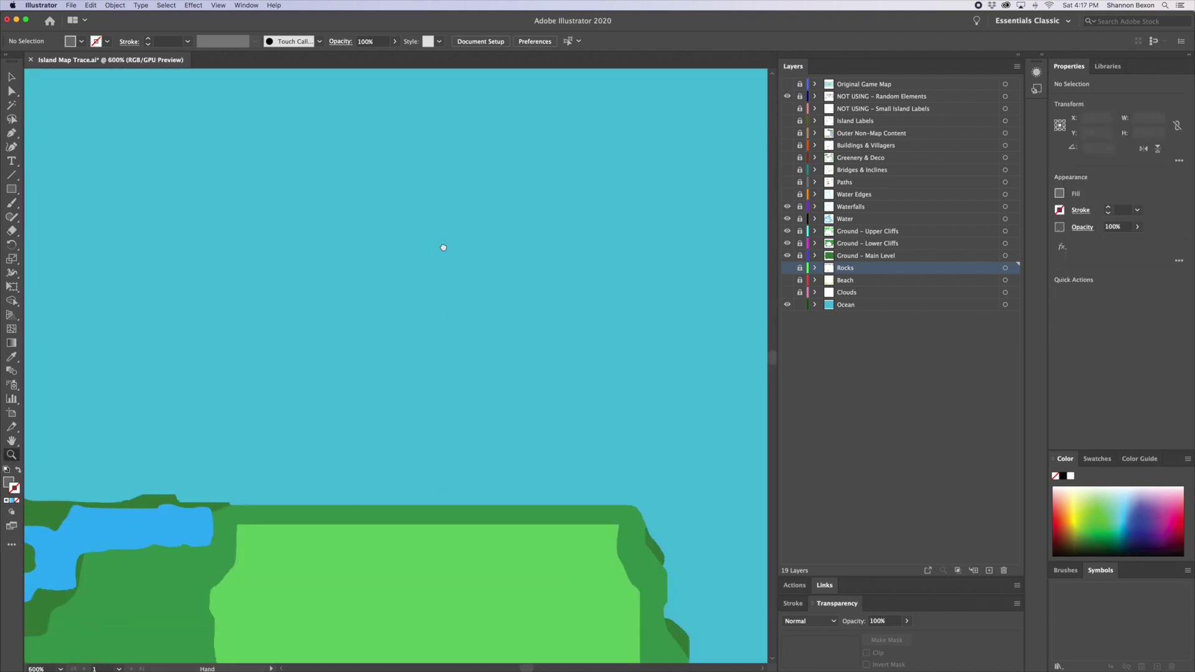
pyautogui.click(364, 333)
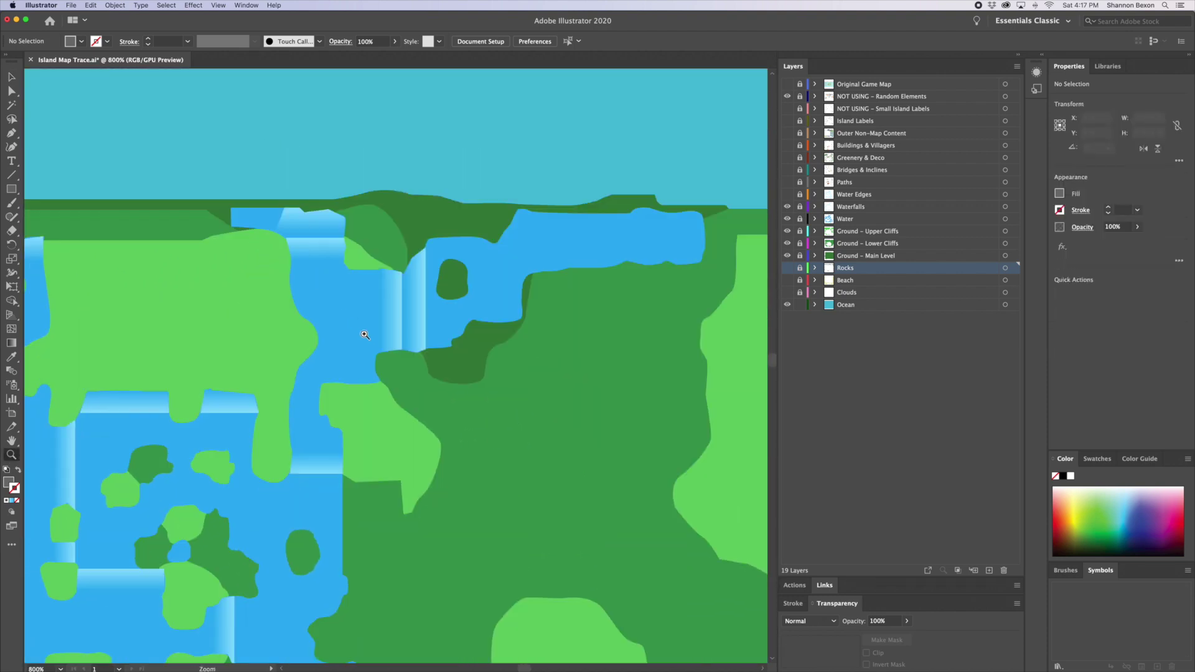
pyautogui.click(364, 333)
pyautogui.click(348, 280)
pyautogui.click(333, 327)
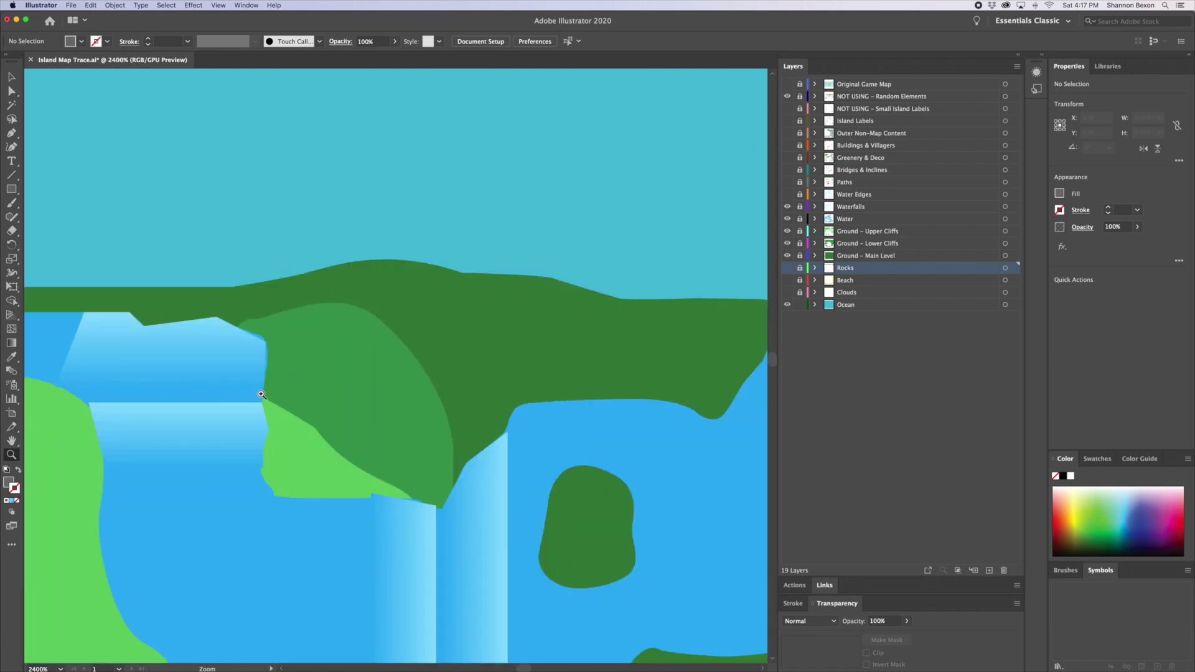
pyautogui.click(261, 395)
pyautogui.click(297, 353)
# - Unlock the Waterfalls layer and select the uppermost waterfall shape for direct anchor editing
pyautogui.press('a')
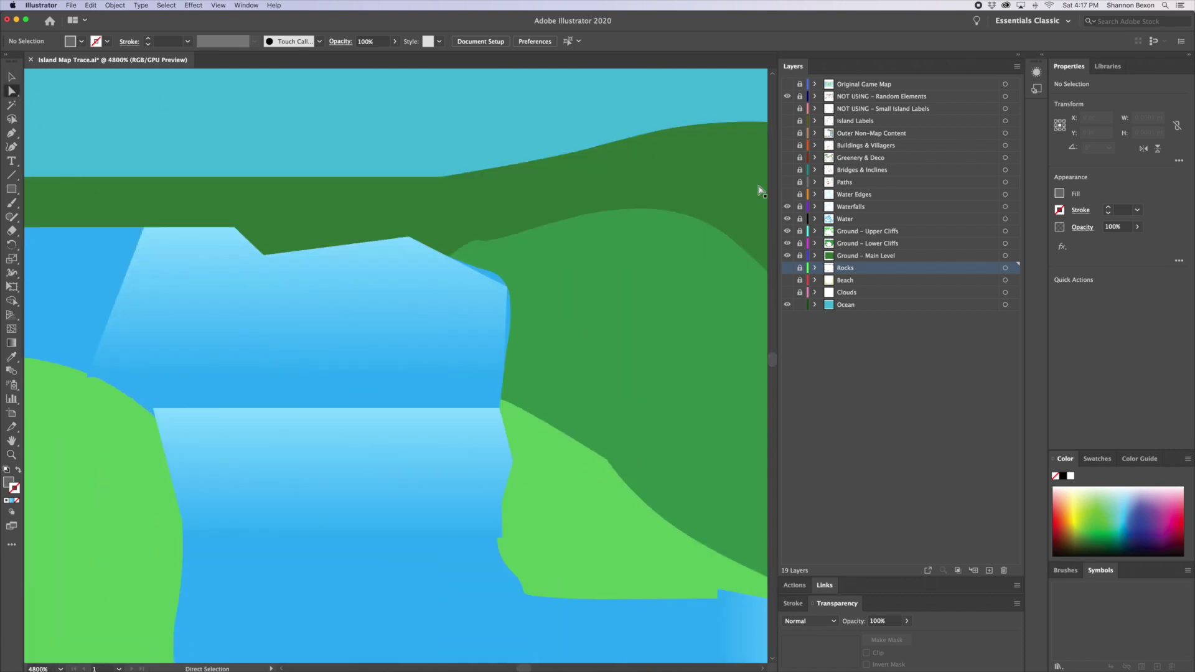
pyautogui.click(868, 206)
pyautogui.click(800, 207)
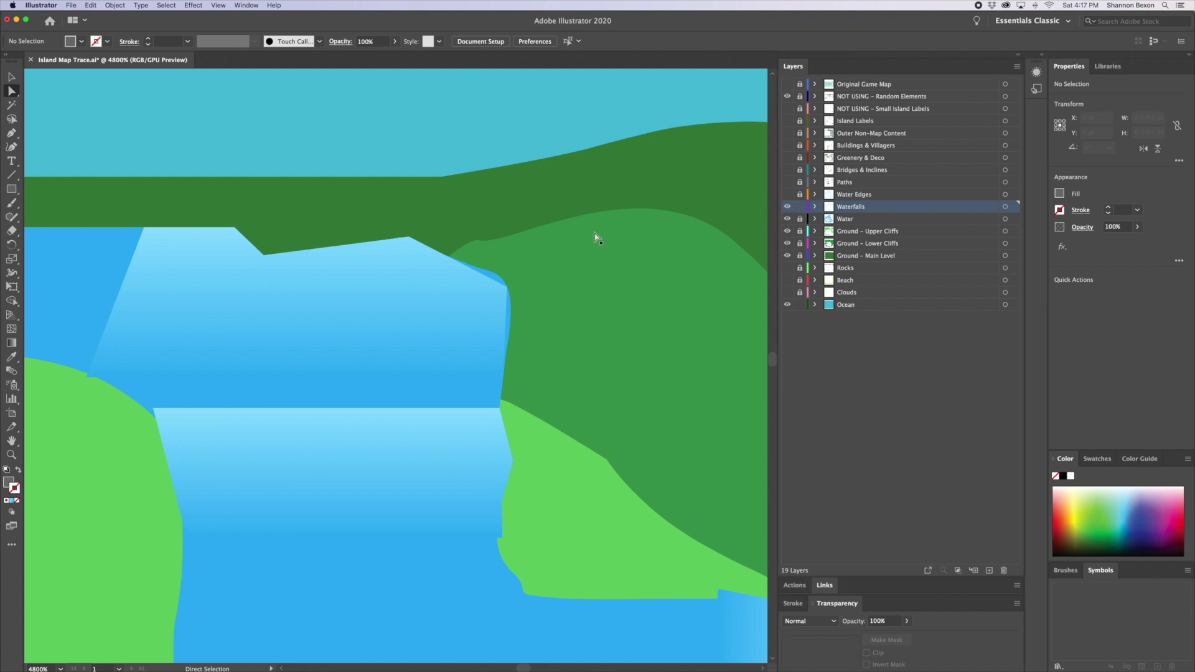
pyautogui.click(431, 299)
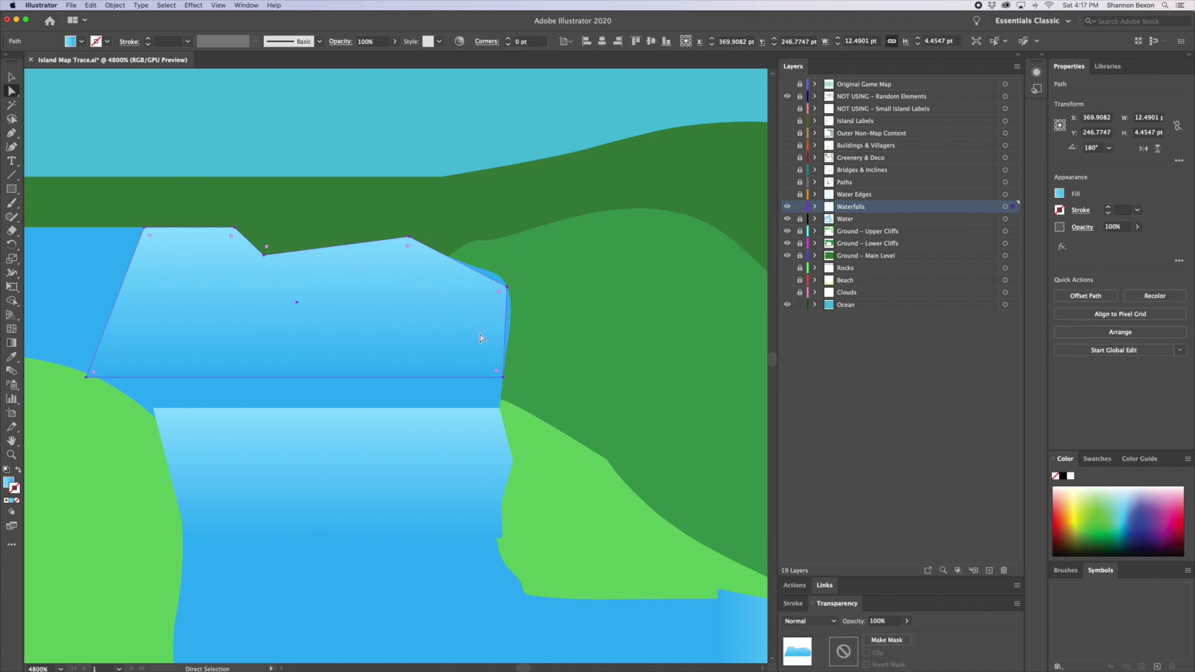
# - Show every hidden layer from Water Edges up to NOT USING – Small Island Labels over a lower waterfall
pyautogui.press('space')
pyautogui.moveTo(214, 406); pyautogui.dragTo(515, 208)
pyautogui.moveTo(299, 571); pyautogui.dragTo(432, 342)
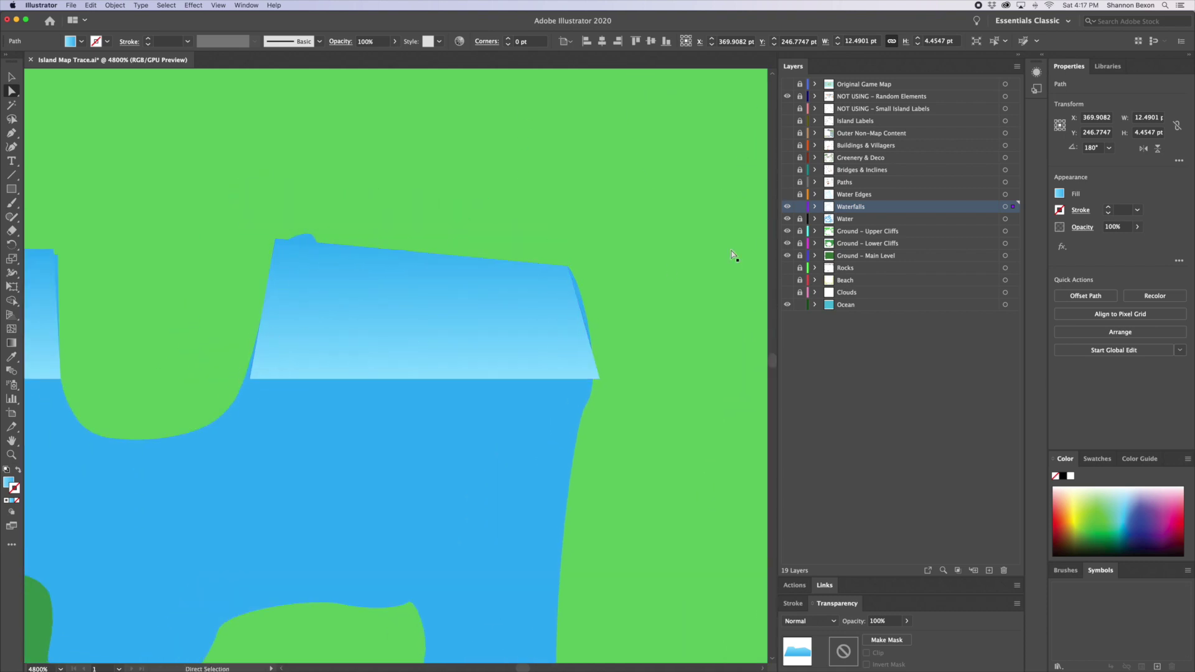
pyautogui.moveTo(787, 196); pyautogui.dragTo(791, 157)
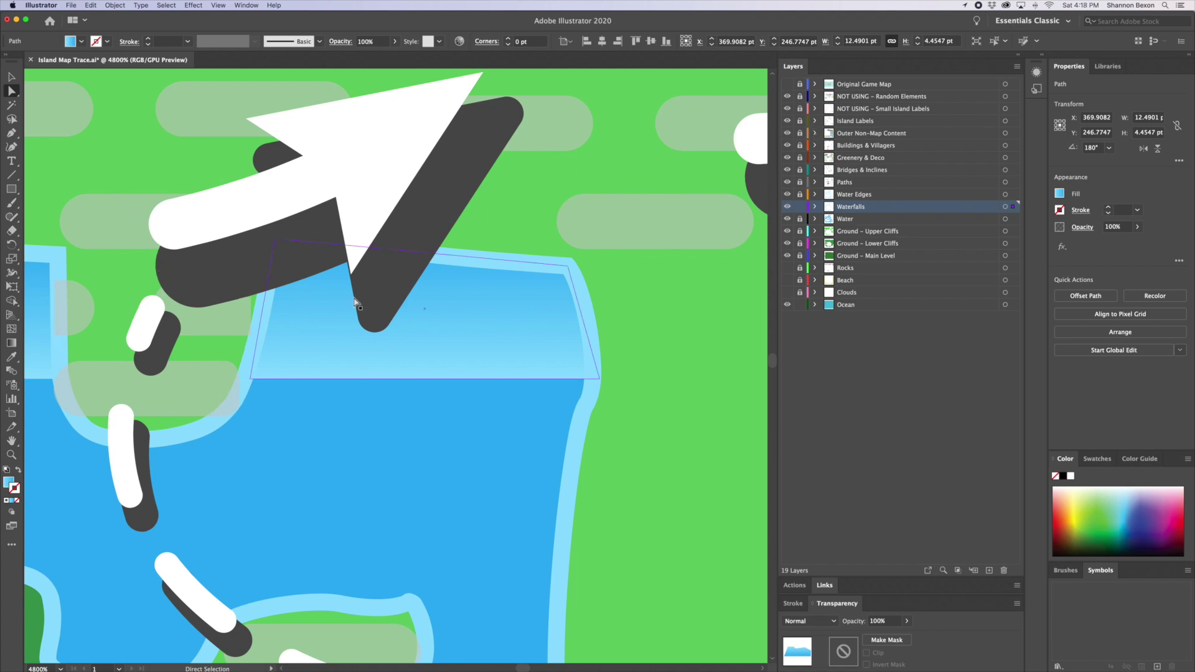
# - Examine how the light water edges frame the waterfall shapes around the upper river and its small islands
pyautogui.moveTo(101, 341); pyautogui.dragTo(540, 295)
pyautogui.scroll(-10, 539, 295)
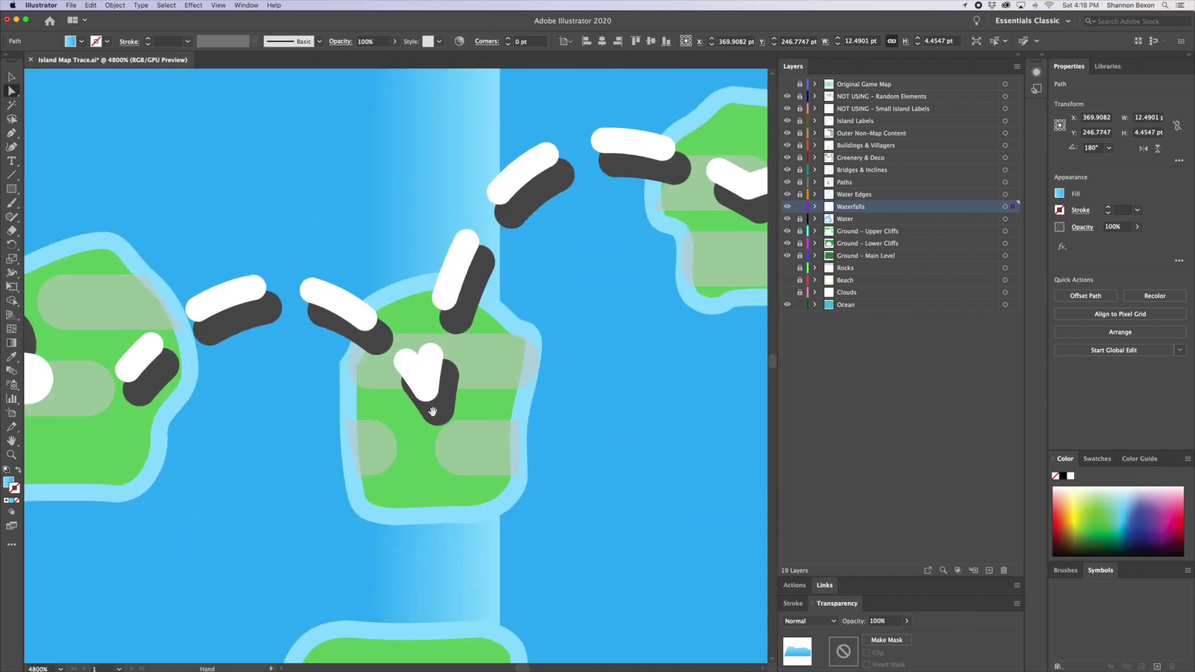
pyautogui.moveTo(367, 438); pyautogui.dragTo(613, 389)
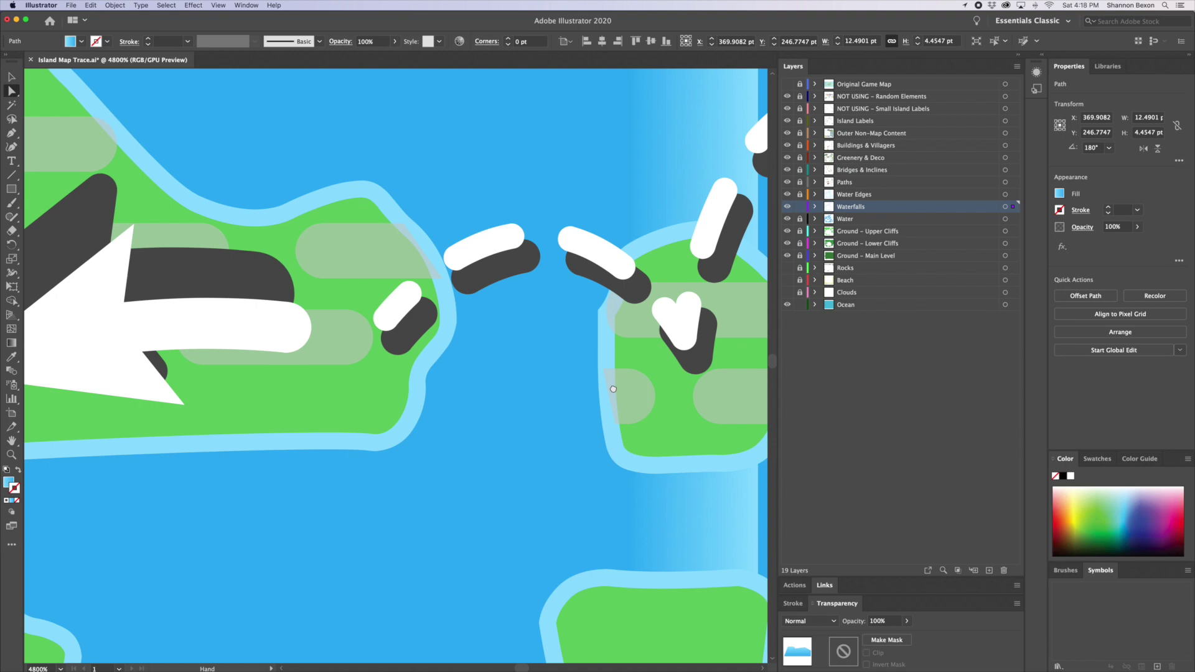
pyautogui.moveTo(260, 433); pyautogui.dragTo(415, 492)
pyautogui.scroll(10, 416, 492)
pyautogui.hscroll(5, 416, 491)
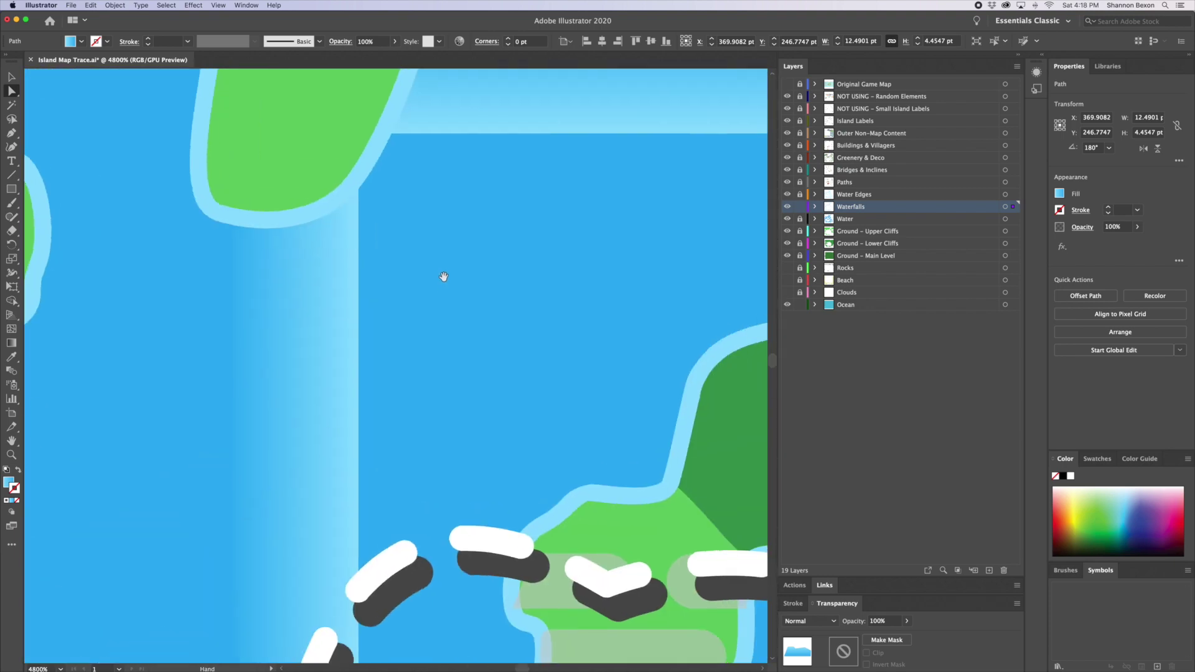
pyautogui.scroll(10, 513, 210)
pyautogui.moveTo(467, 258); pyautogui.dragTo(181, 187)
pyautogui.hscroll(7, 448, 334)
pyautogui.scroll(2, 448, 334)
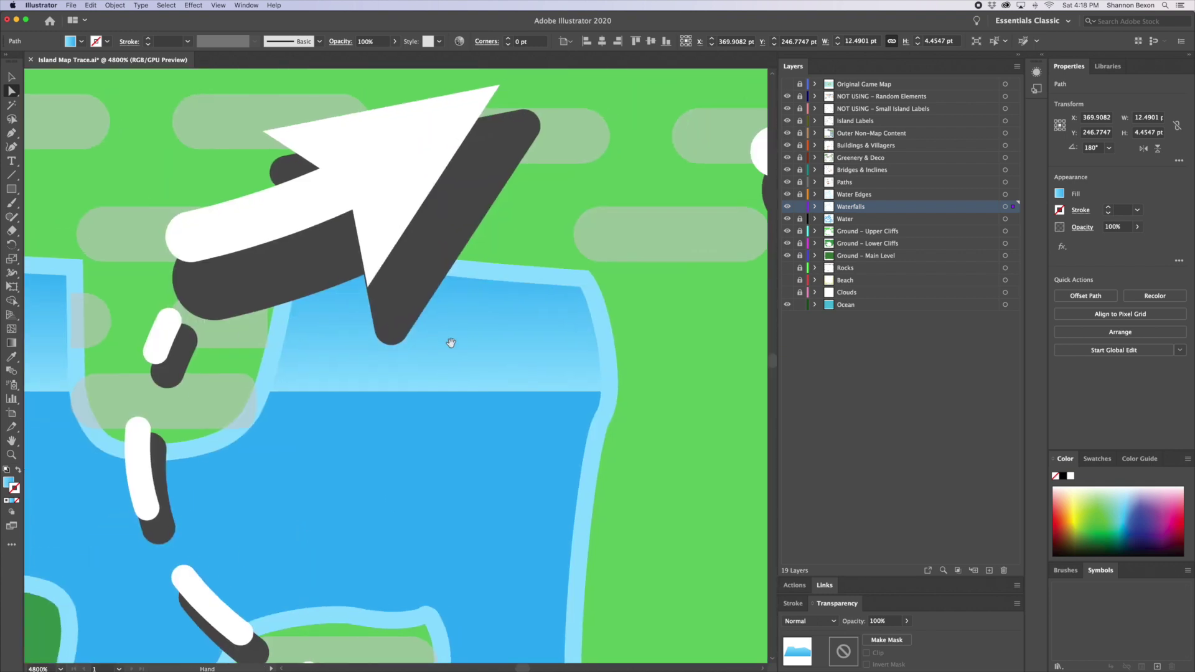
pyautogui.hscroll(-8, 521, 259)
pyautogui.scroll(-1, 521, 260)
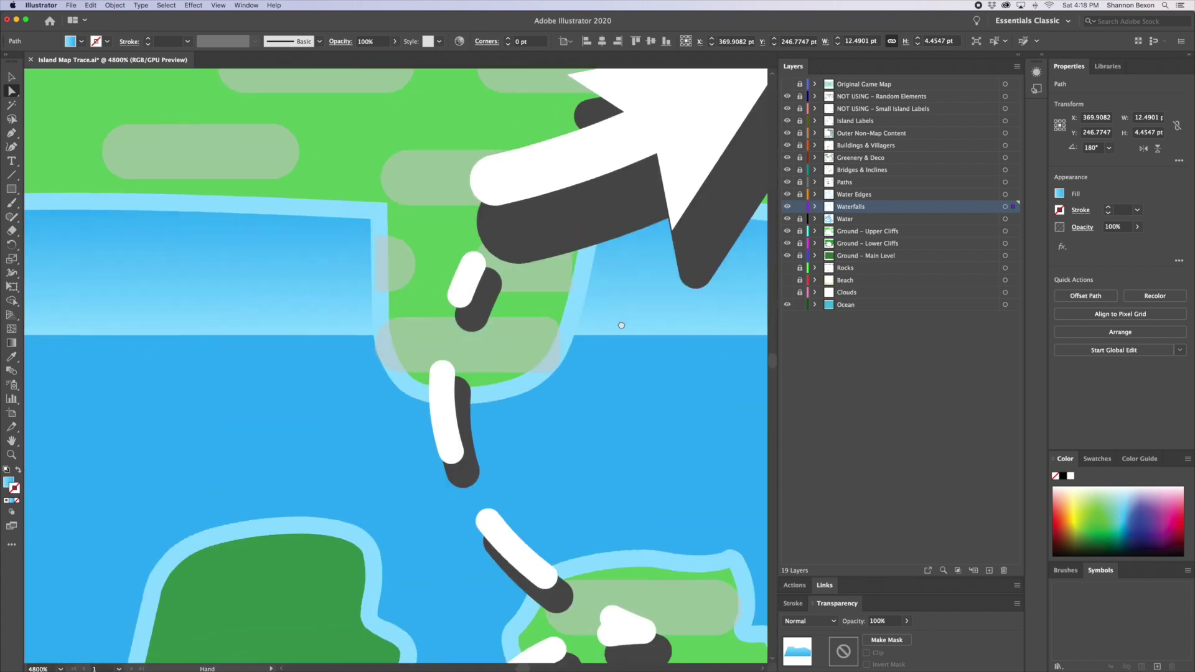
pyautogui.hscroll(-7, 516, 359)
pyautogui.hscroll(2, 516, 359)
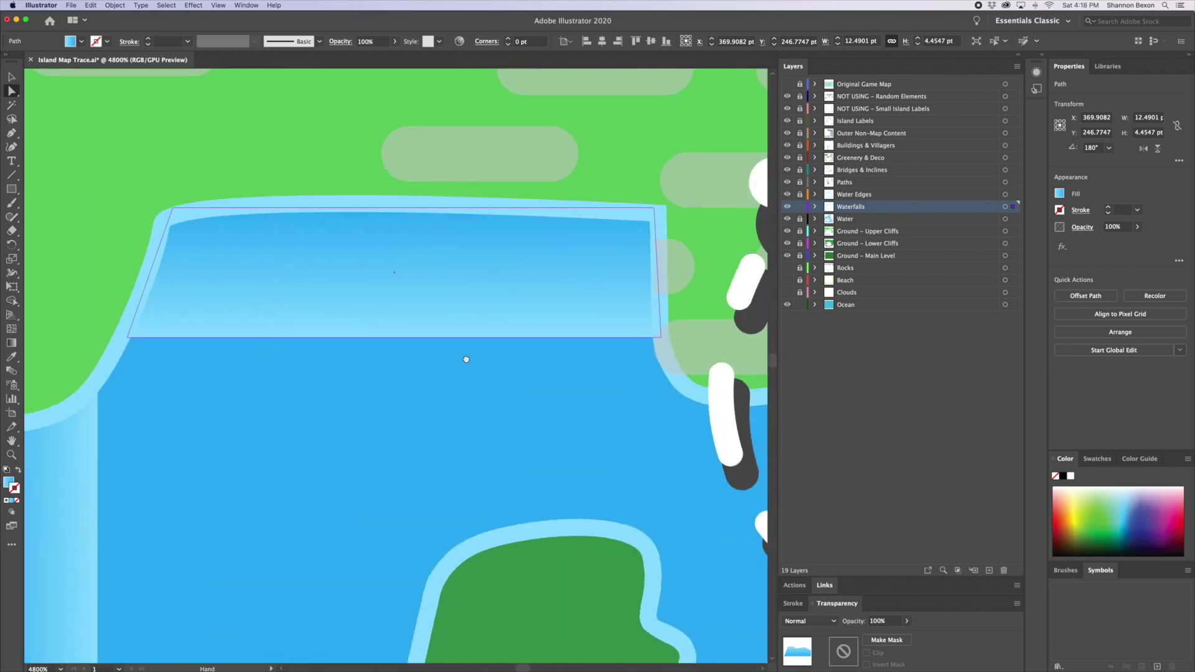
# - Move the wide waterfall's upper-left anchor point slightly outward to about X 330.2 pt, Y 277.3 pt
pyautogui.click(366, 305)
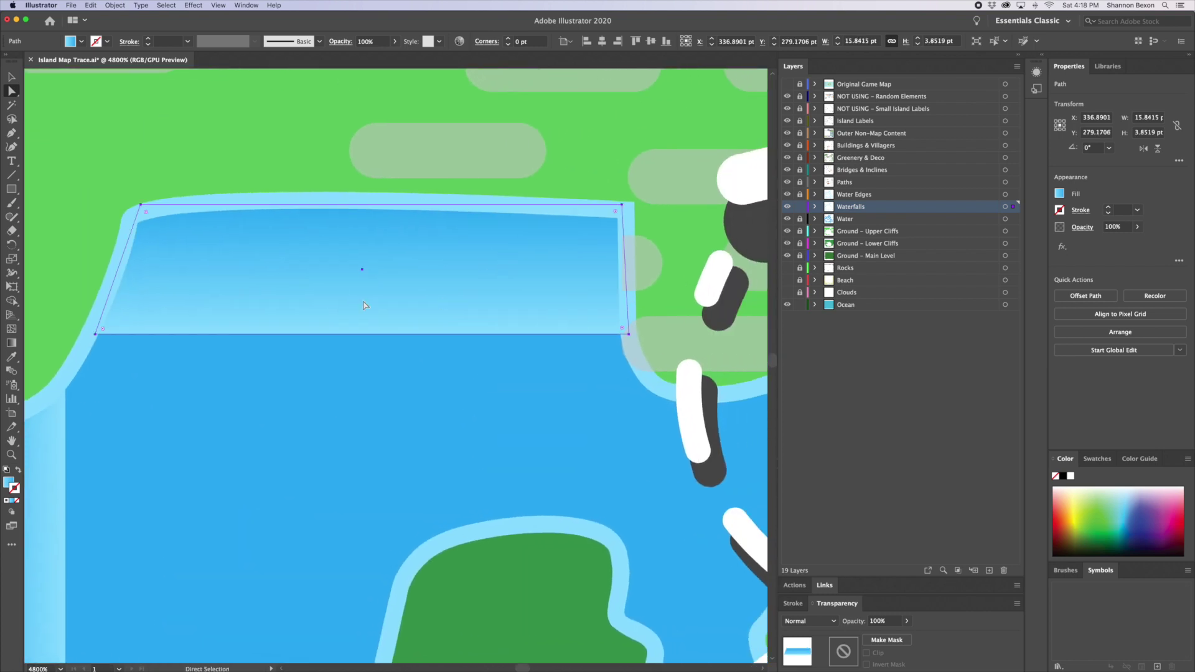
pyautogui.click(150, 170)
pyautogui.click(141, 200)
pyautogui.click(140, 205)
pyautogui.moveTo(140, 206)
pyautogui.mouseDown()
pyautogui.moveTo(80, 211)
pyautogui.moveTo(237, 248)
pyautogui.moveTo(315, 200)
pyautogui.moveTo(141, 218)
pyautogui.moveTo(137, 207)
pyautogui.mouseUp()
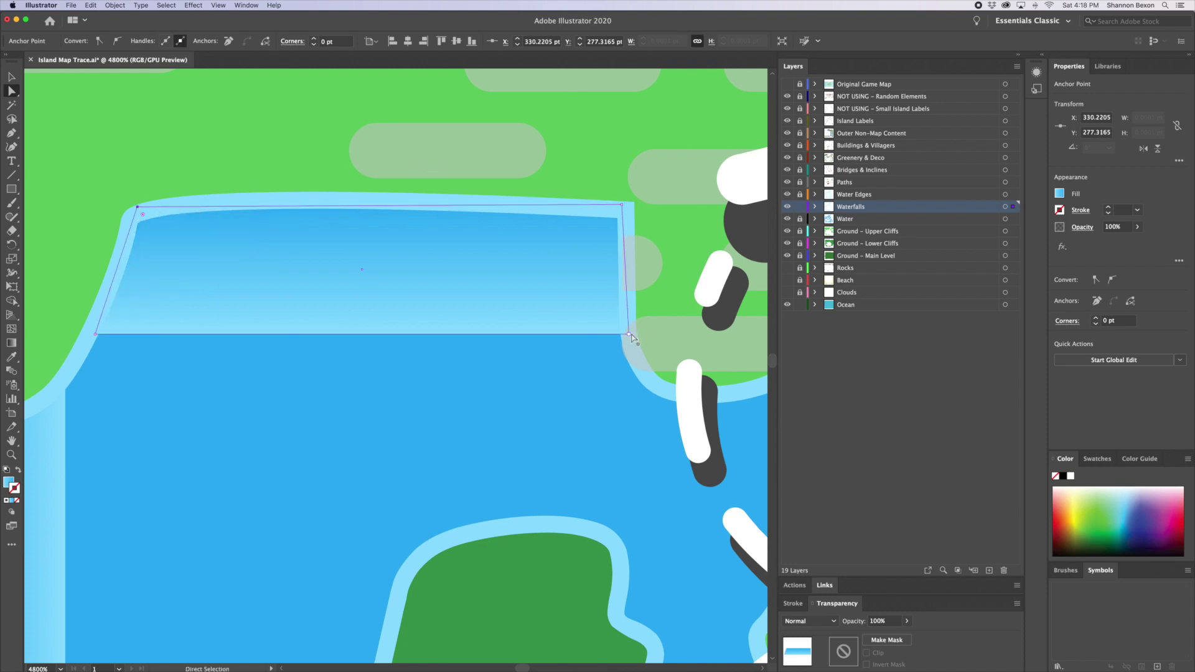
# - Pull the waterfall's lower-right anchor point inward, try shifting the shape and raising that corner, and undo both trial moves
pyautogui.moveTo(630, 335); pyautogui.dragTo(417, 345)
pyautogui.press('super+shift+a')
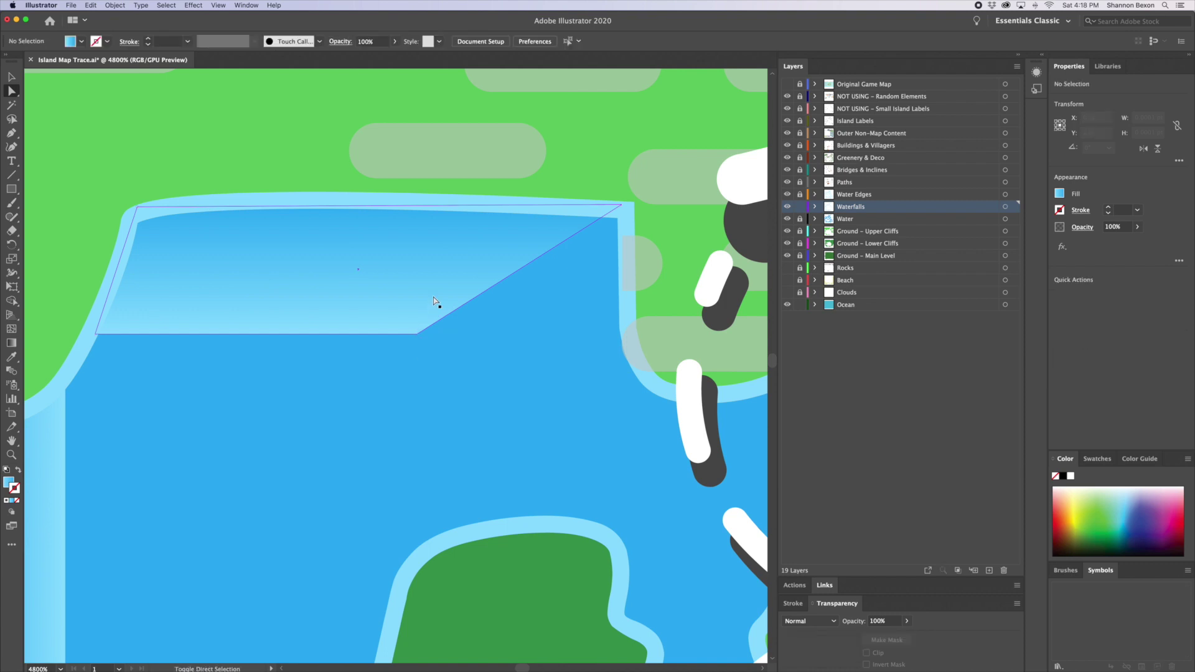
pyautogui.click(419, 334)
pyautogui.moveTo(419, 333); pyautogui.dragTo(460, 265)
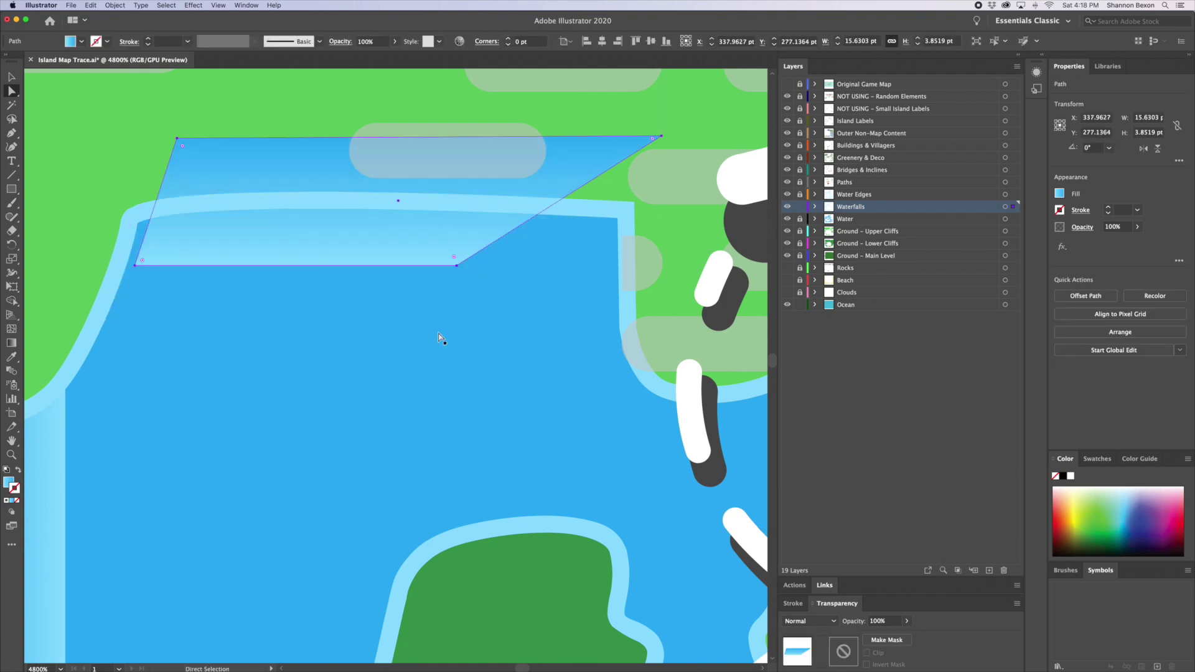
pyautogui.press('super+z')
pyautogui.moveTo(418, 335); pyautogui.dragTo(446, 265)
pyautogui.click(438, 359)
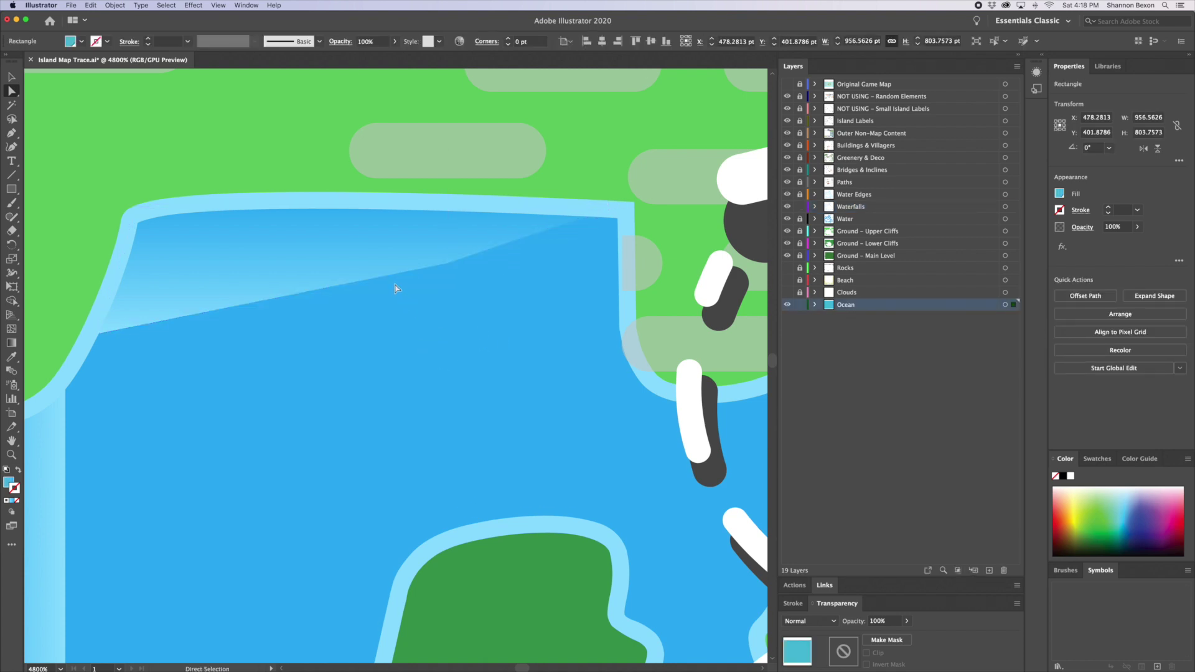
pyautogui.press('super')
pyautogui.press('super+z')
# - Move the waterfall's lower-right anchor point back out to the river's right bank
pyautogui.click(430, 390)
pyautogui.click(421, 332)
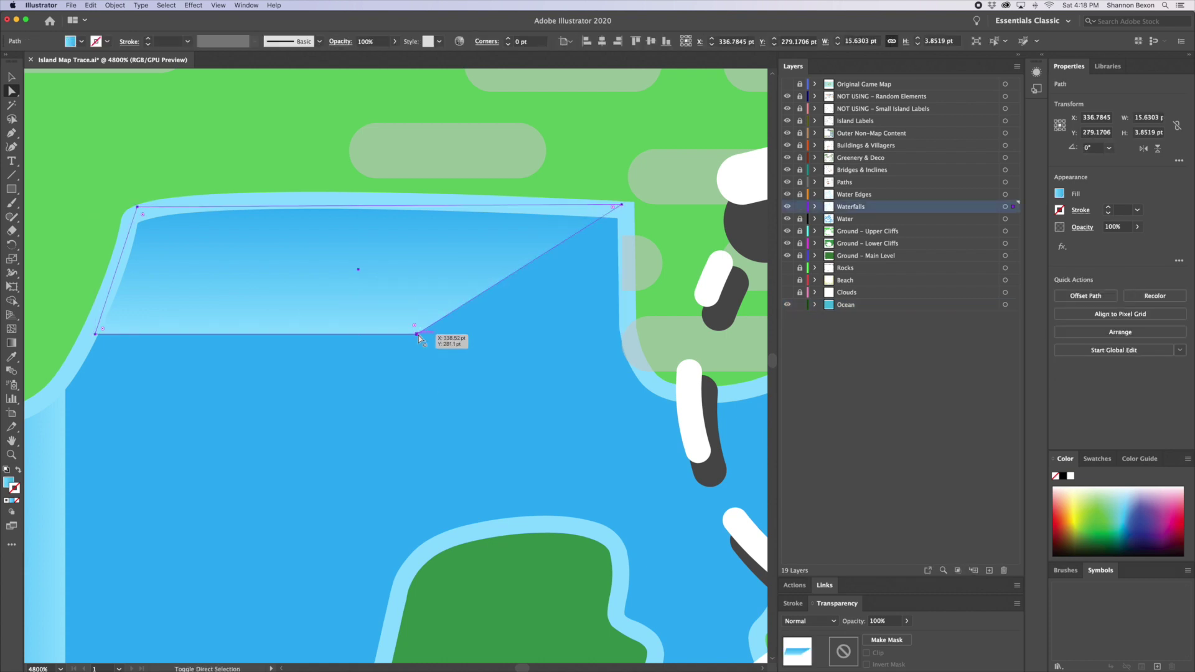
pyautogui.click(417, 335)
pyautogui.moveTo(417, 334); pyautogui.dragTo(627, 334)
# - Try rotating the whole waterfall shape 180 degrees to reverse its gradient direction
pyautogui.click(11, 77)
pyautogui.click(252, 394)
pyautogui.click(539, 242)
pyautogui.moveTo(634, 200); pyautogui.dragTo(236, 307)
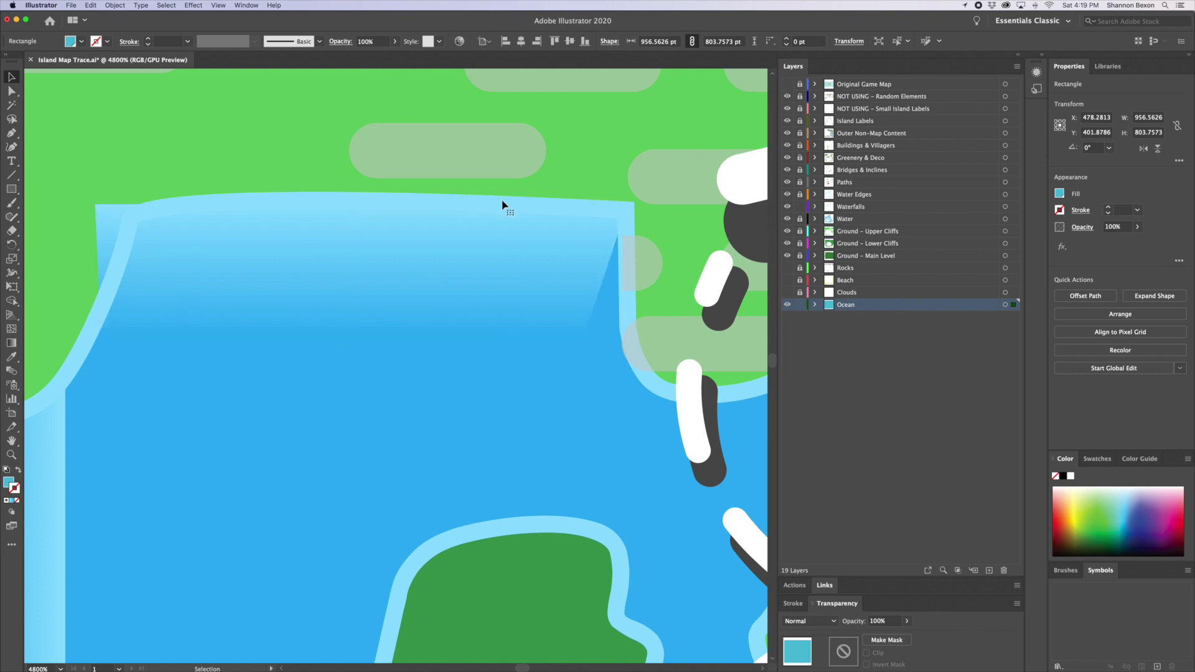
pyautogui.click(492, 243)
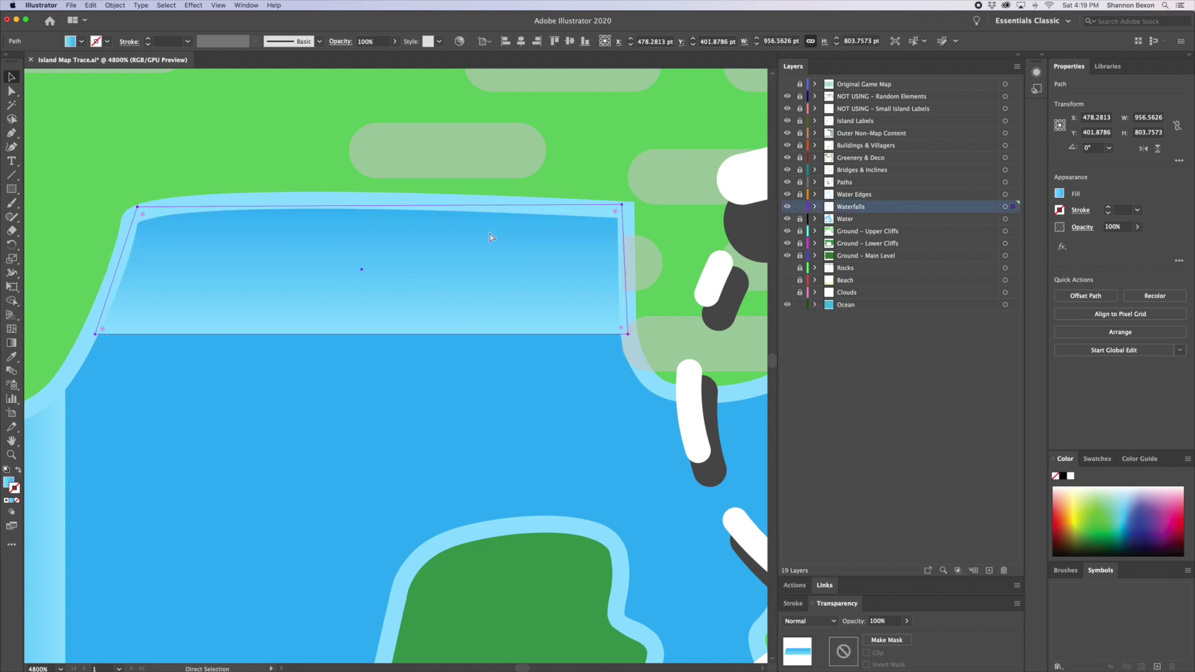
pyautogui.click(392, 214)
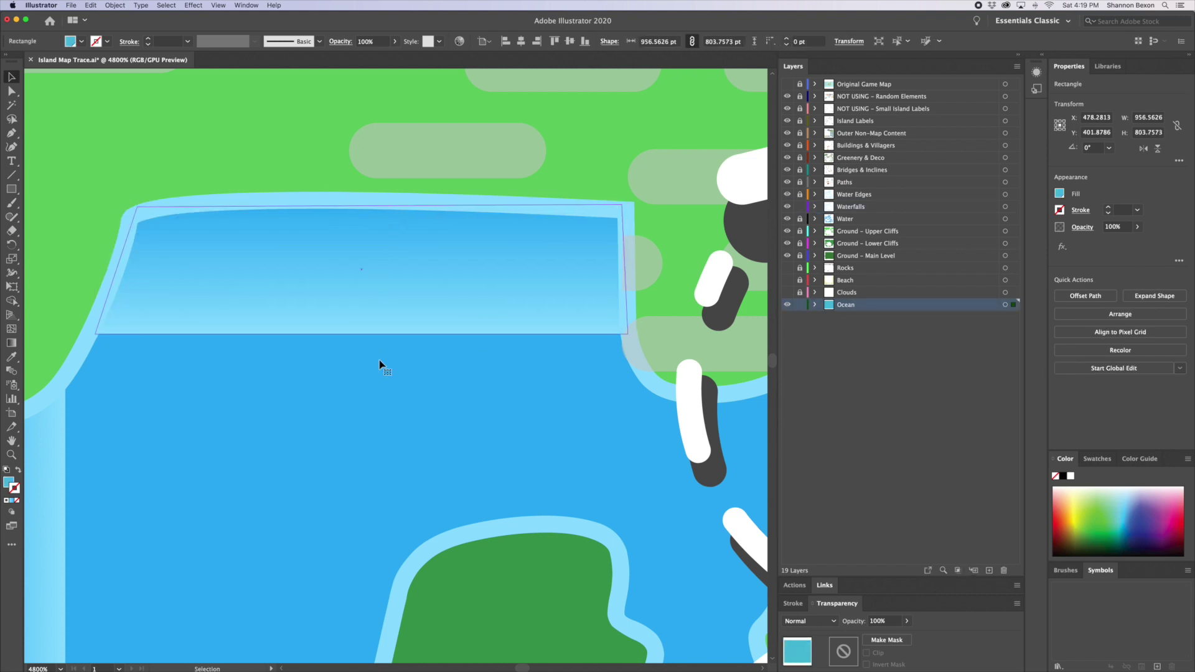
# - Review the complete map with its labels, buildings and paths from the river area down to the market
pyautogui.click(11, 455)
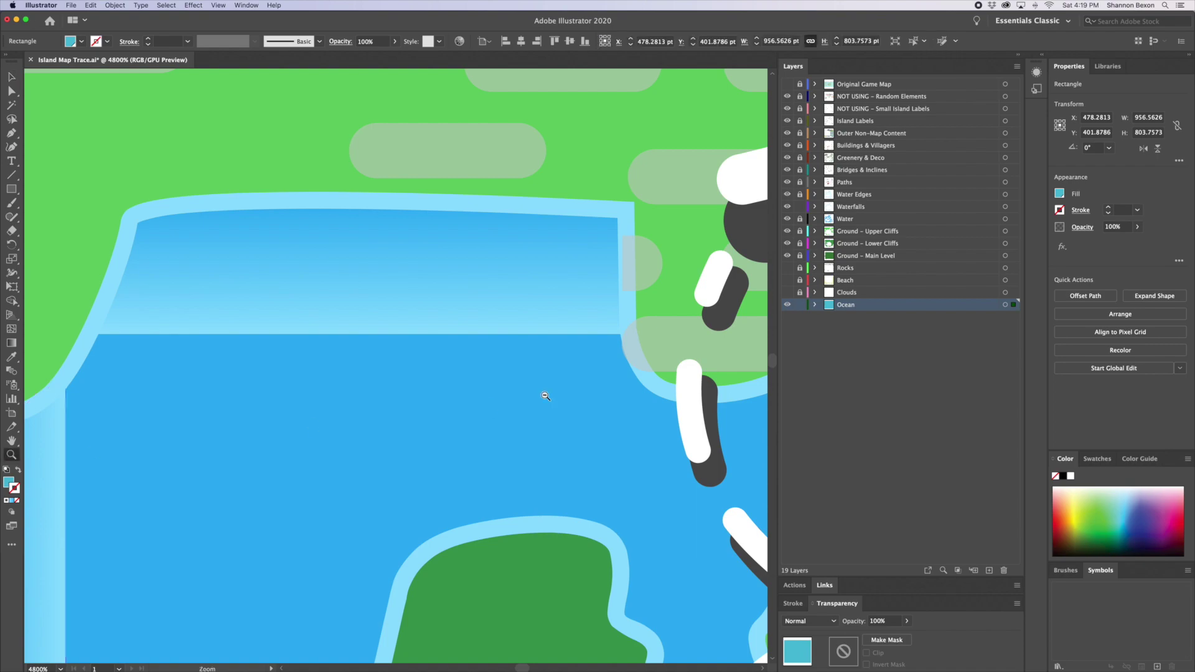
pyautogui.keyDown('alt'); pyautogui.click(489, 405); pyautogui.keyUp('alt')
pyautogui.keyDown('alt'); pyautogui.click(489, 405); pyautogui.keyUp('alt')
pyautogui.keyDown('alt'); pyautogui.click(435, 355); pyautogui.keyUp('alt')
pyautogui.keyDown('alt'); pyautogui.click(379, 305); pyautogui.keyUp('alt')
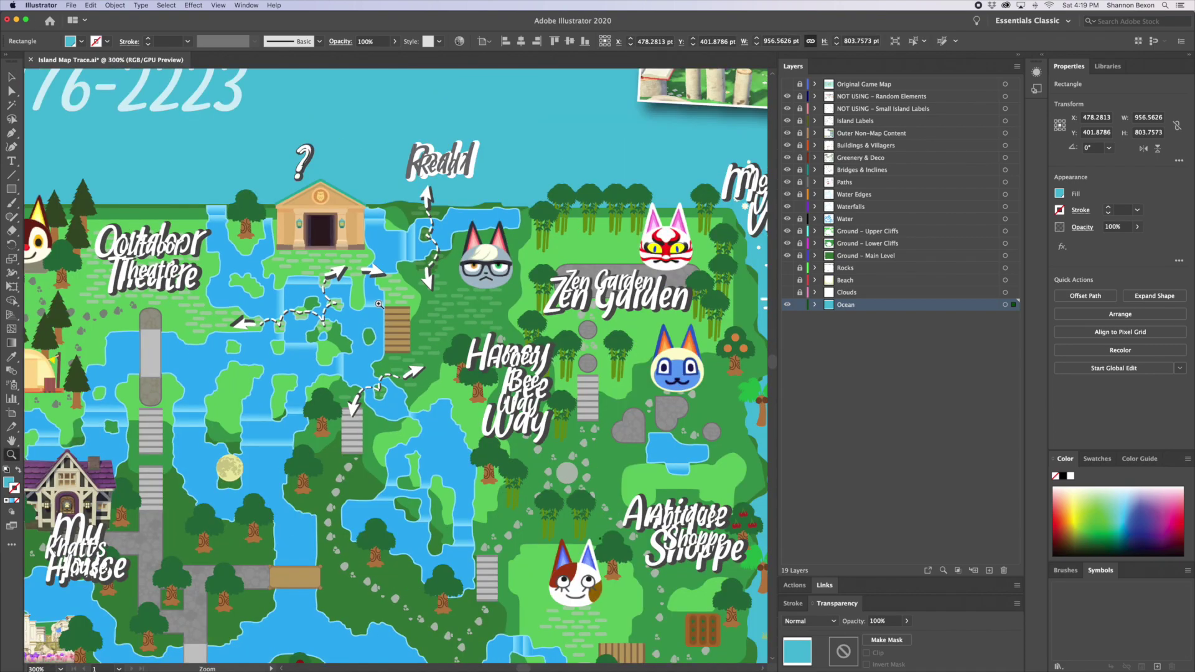
pyautogui.moveTo(379, 305); pyautogui.dragTo(666, 50)
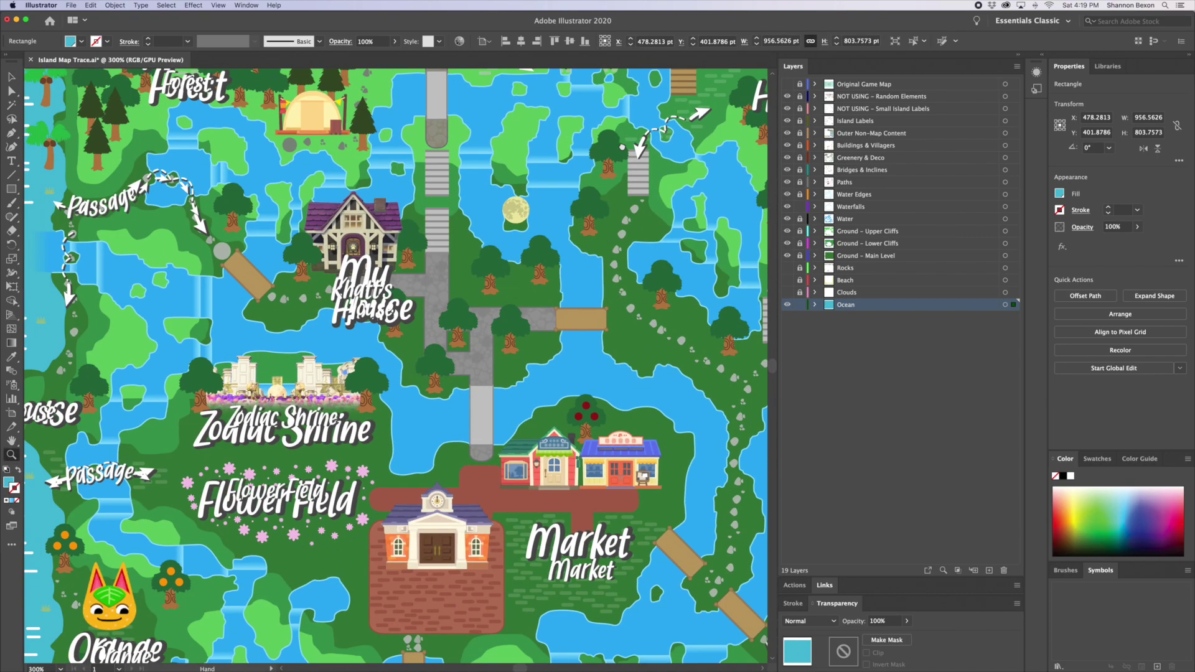
pyautogui.moveTo(195, 148); pyautogui.dragTo(201, 236)
pyautogui.scroll(3, 291, 244)
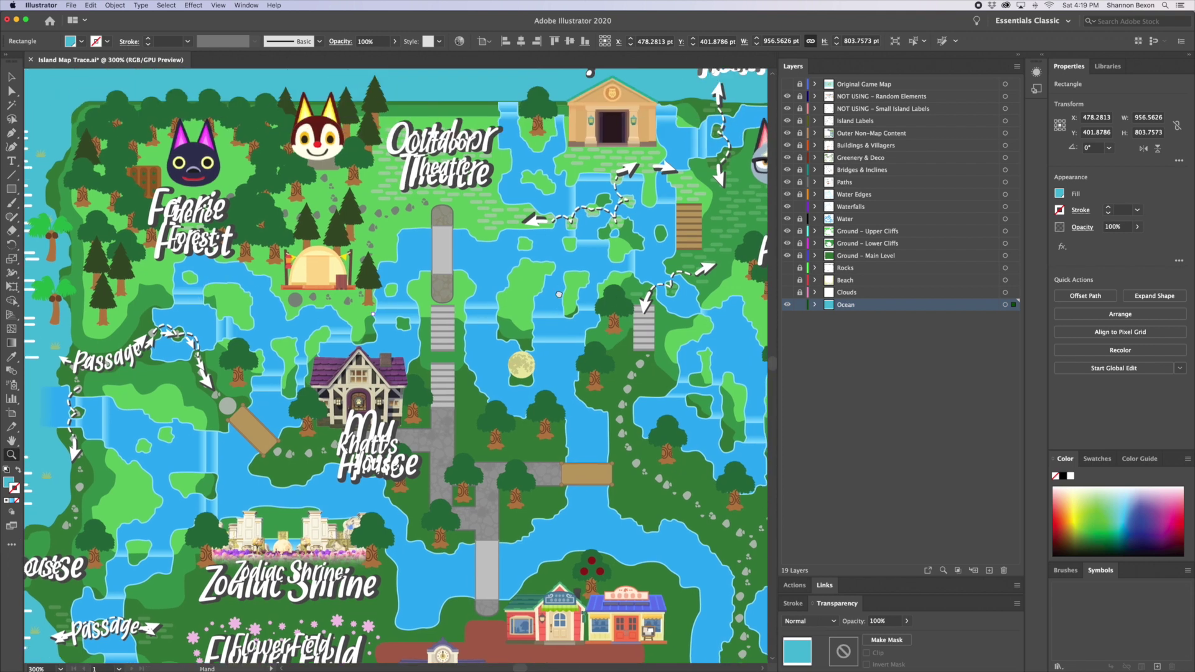
# - Examine the water edges and waterfalls up close from the Outdoor Theatre across to the Antique Shoppe
pyautogui.click(787, 195)
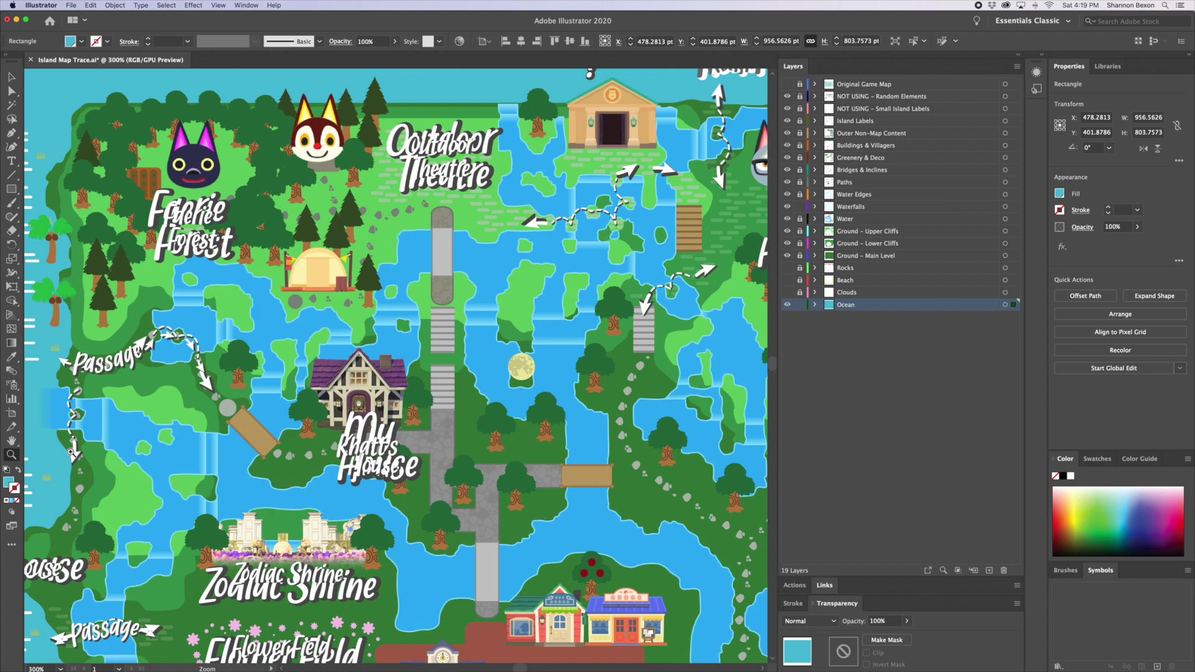
pyautogui.click(367, 402)
pyautogui.click(502, 248)
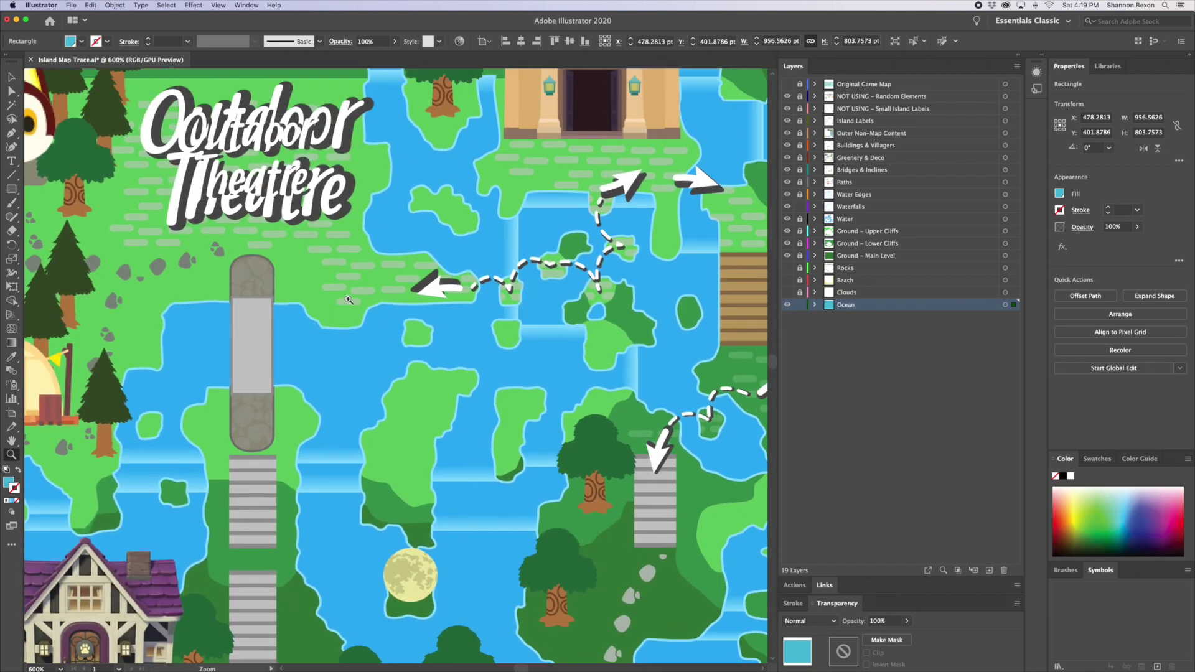
pyautogui.scroll(-5, 435, 249)
pyautogui.hscroll(2, 435, 249)
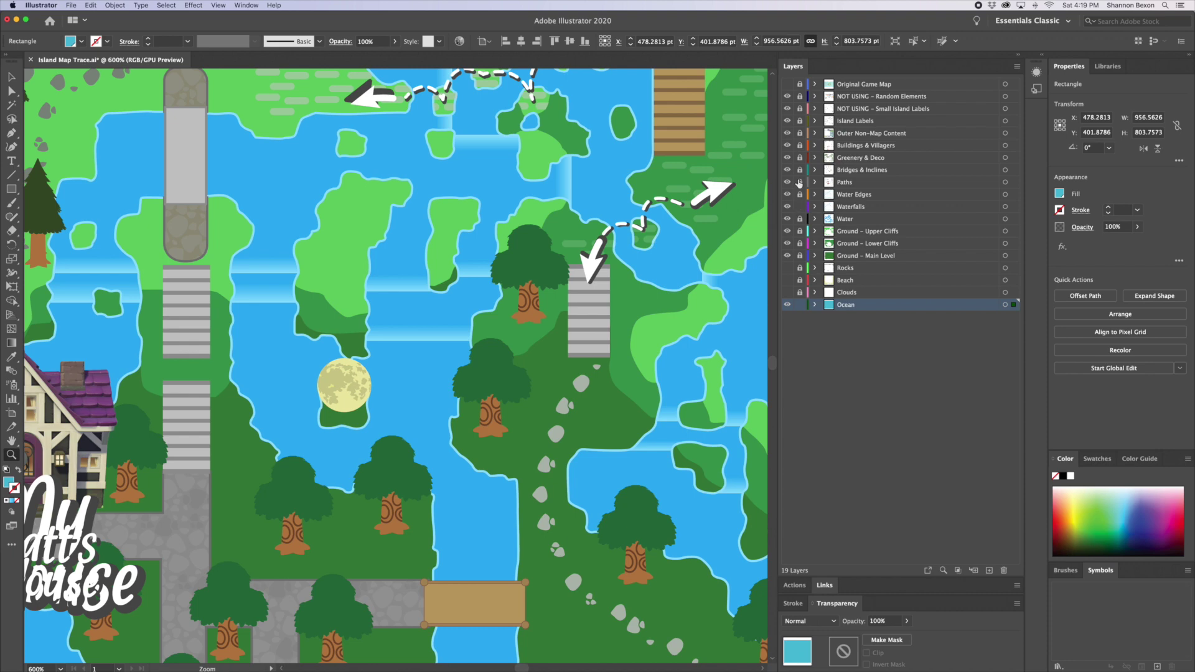
pyautogui.moveTo(621, 199); pyautogui.dragTo(545, 375)
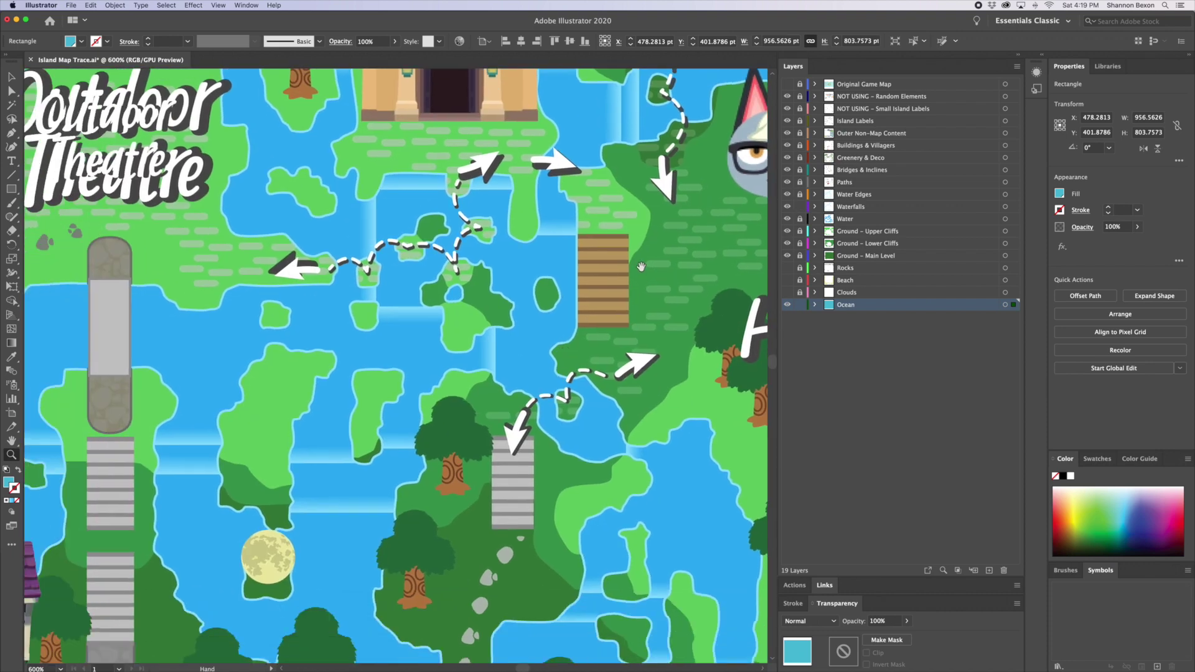
pyautogui.moveTo(639, 273); pyautogui.dragTo(345, 304)
pyautogui.moveTo(539, 365); pyautogui.dragTo(355, 166)
pyautogui.moveTo(498, 298); pyautogui.dragTo(376, 214)
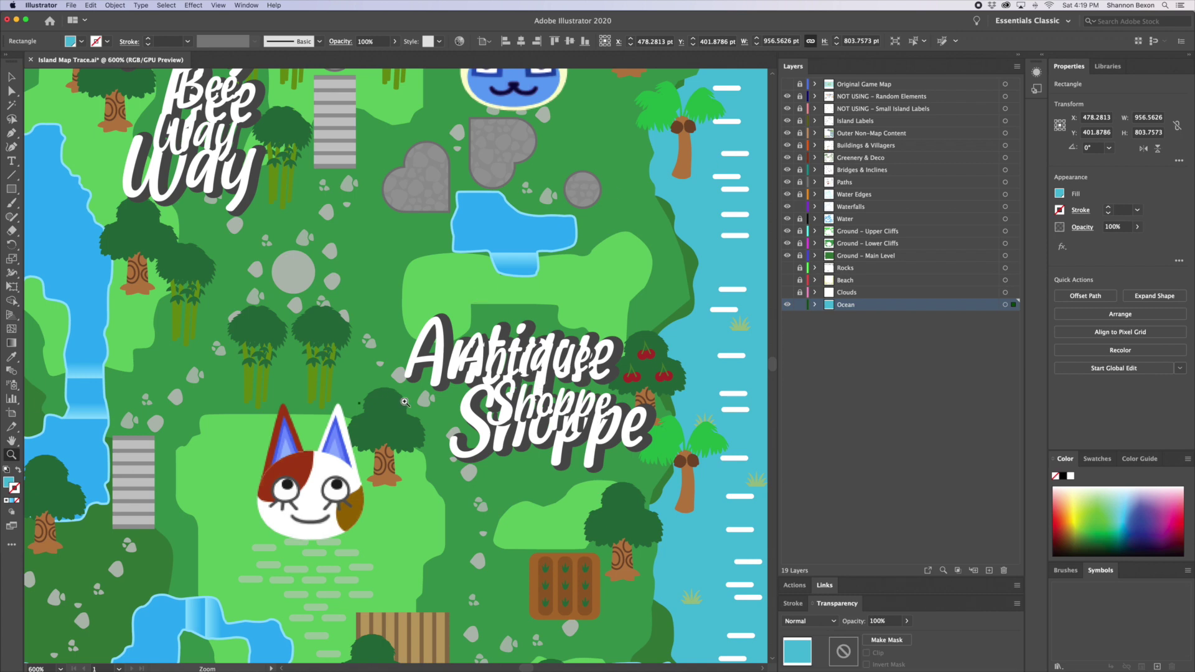
# - Hide the unused random elements and Island Labels layers, keeping the small island labels displayed
pyautogui.click(787, 109)
pyautogui.click(788, 108)
pyautogui.click(787, 121)
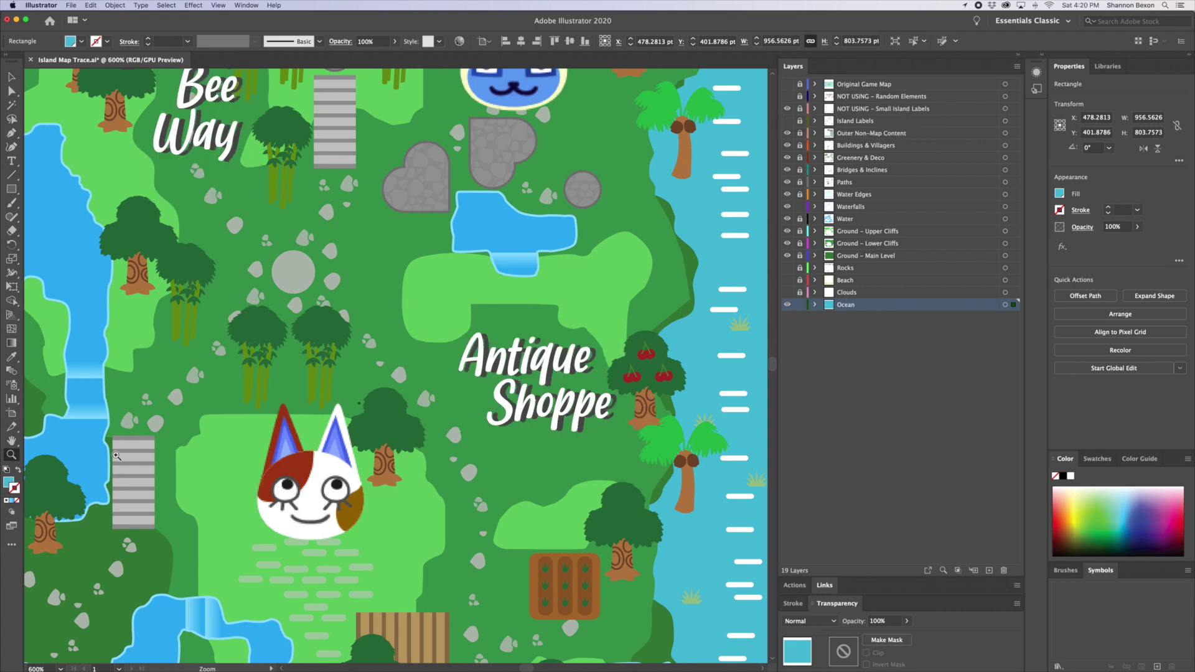
# - Show the Island Labels layer again and hide the unused small island labels layer
pyautogui.keyDown('alt'); pyautogui.click(411, 405); pyautogui.keyUp('alt')
pyautogui.keyDown('alt'); pyautogui.click(430, 373); pyautogui.keyUp('alt')
pyautogui.keyDown('alt'); pyautogui.click(436, 361); pyautogui.keyUp('alt')
pyautogui.keyDown('alt'); pyautogui.click(446, 338); pyautogui.keyUp('alt')
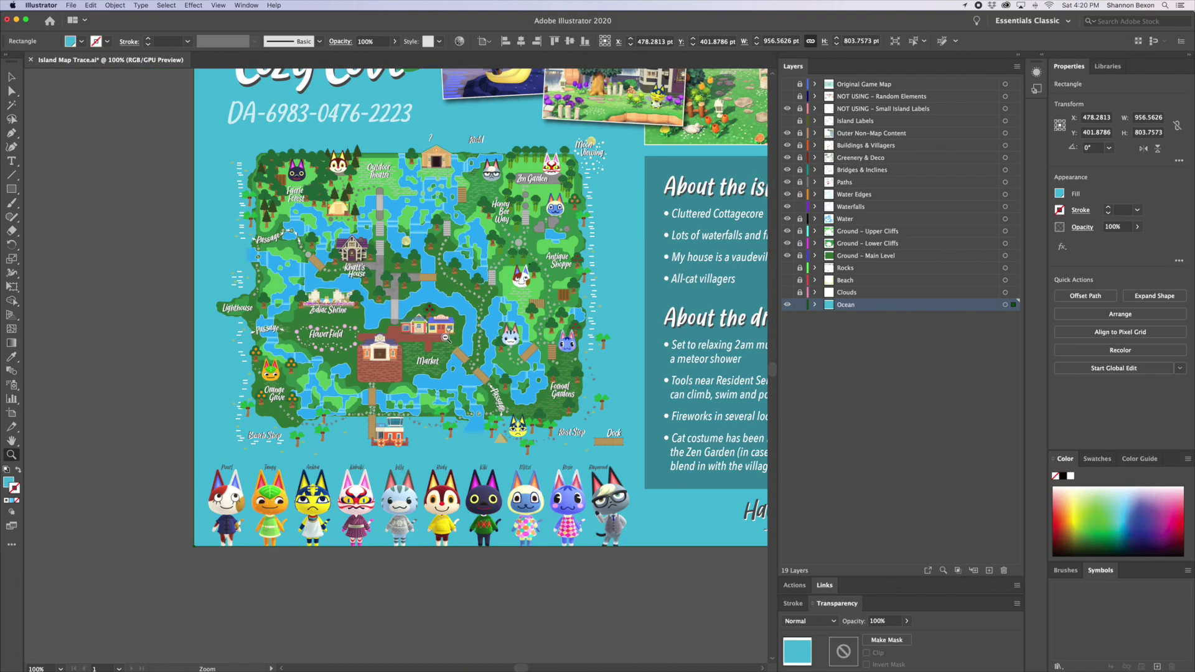
pyautogui.press('super+0')
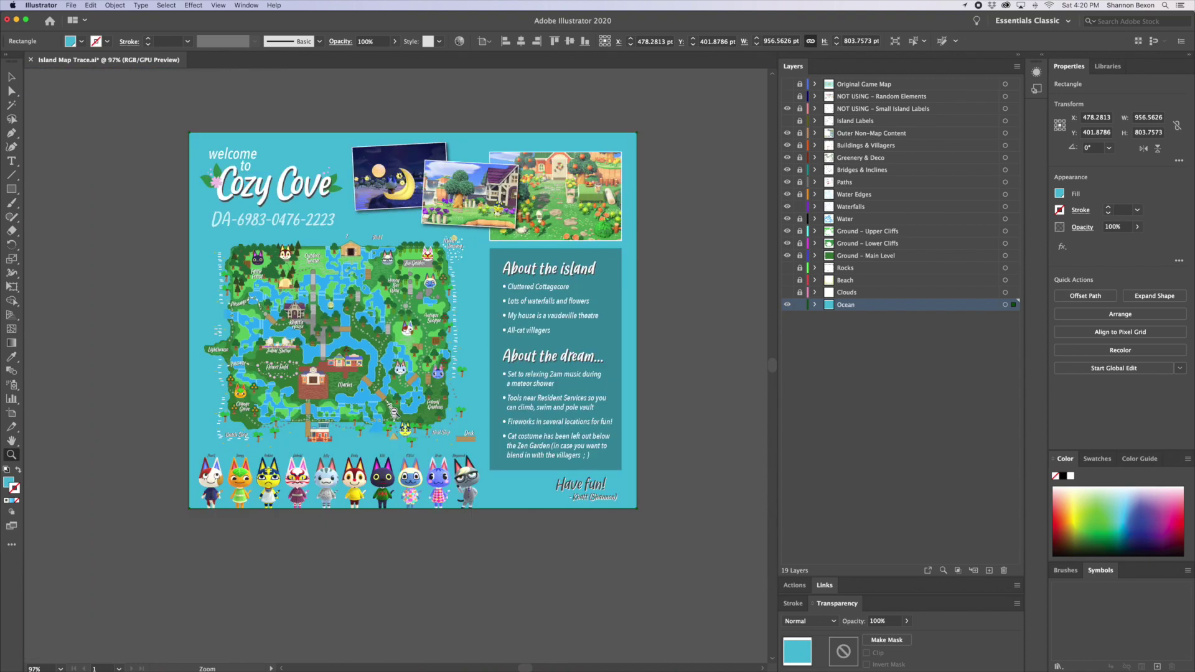
pyautogui.keyDown('alt'); pyautogui.click(393, 412); pyautogui.keyUp('alt')
pyautogui.click(367, 388)
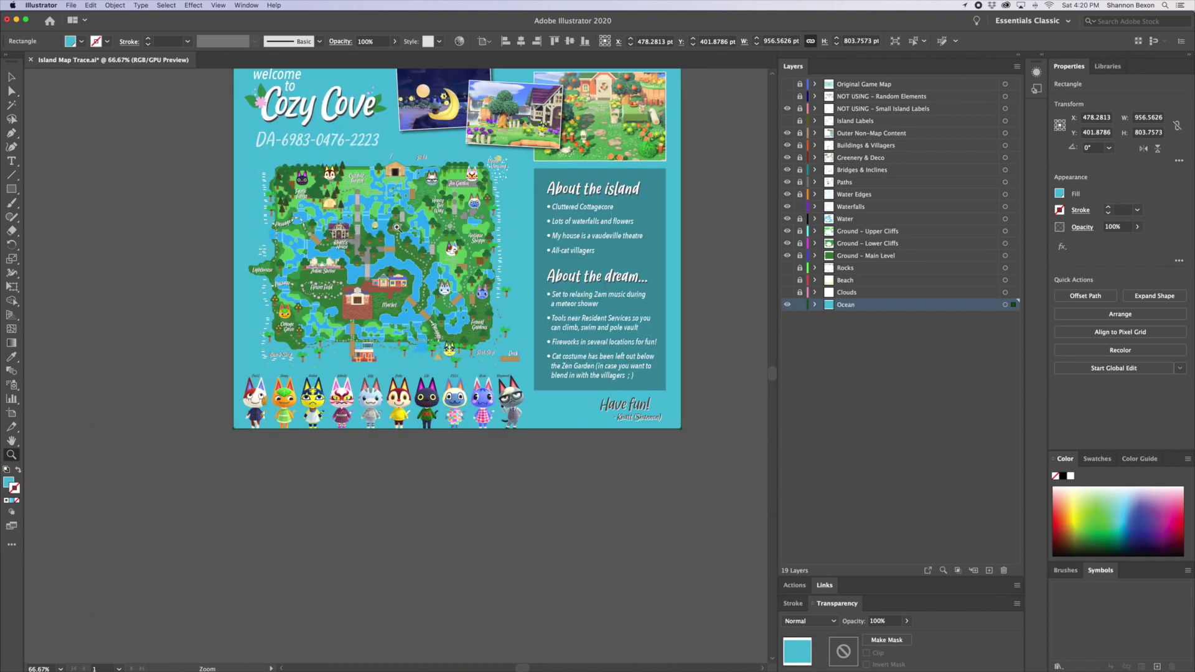
pyautogui.click(434, 201)
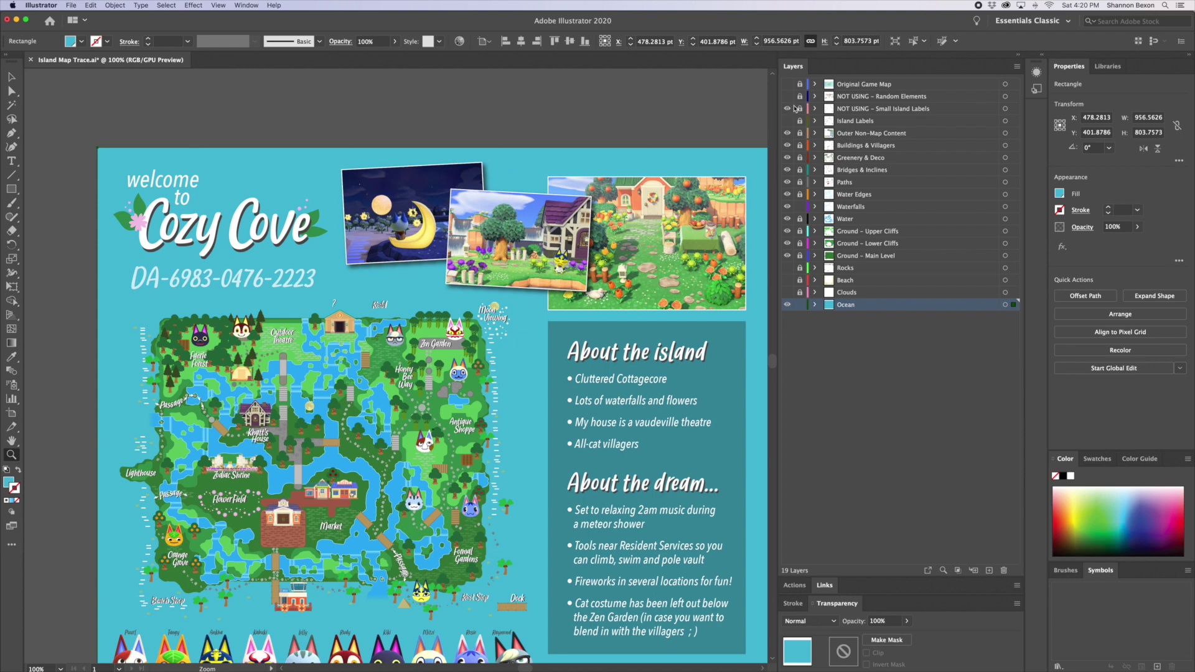
pyautogui.click(788, 120)
pyautogui.click(788, 110)
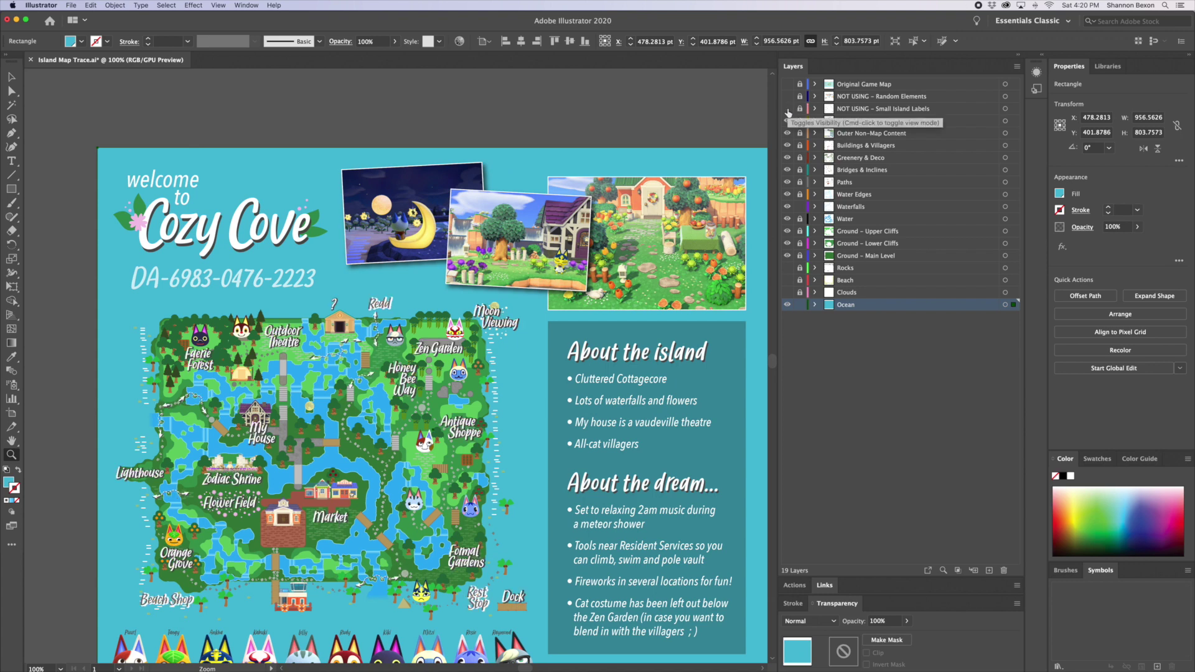
# - Show the Rocks and Beach layers around the island map
pyautogui.click(383, 471)
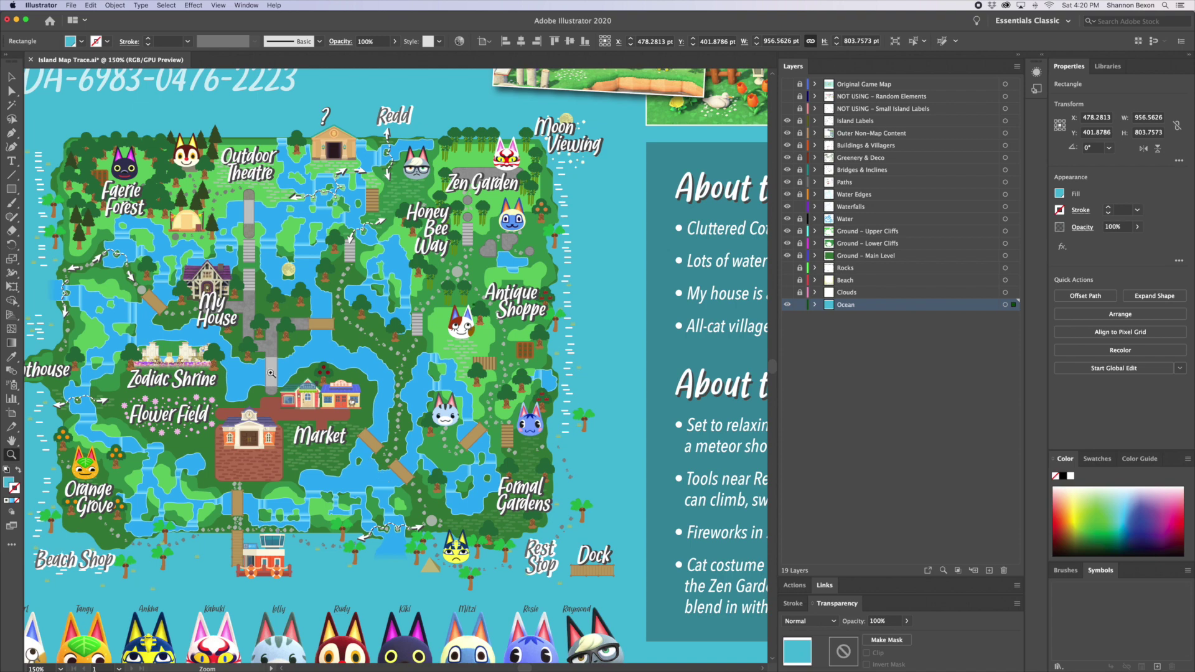
pyautogui.click(269, 273)
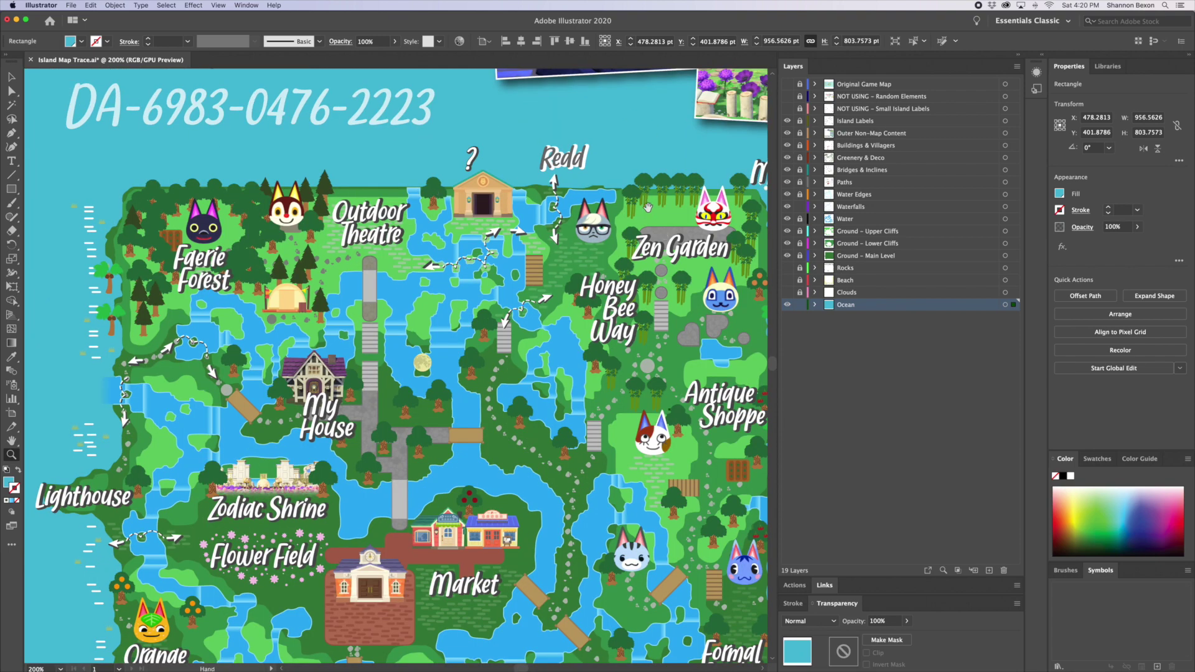
pyautogui.scroll(-5, 516, 381)
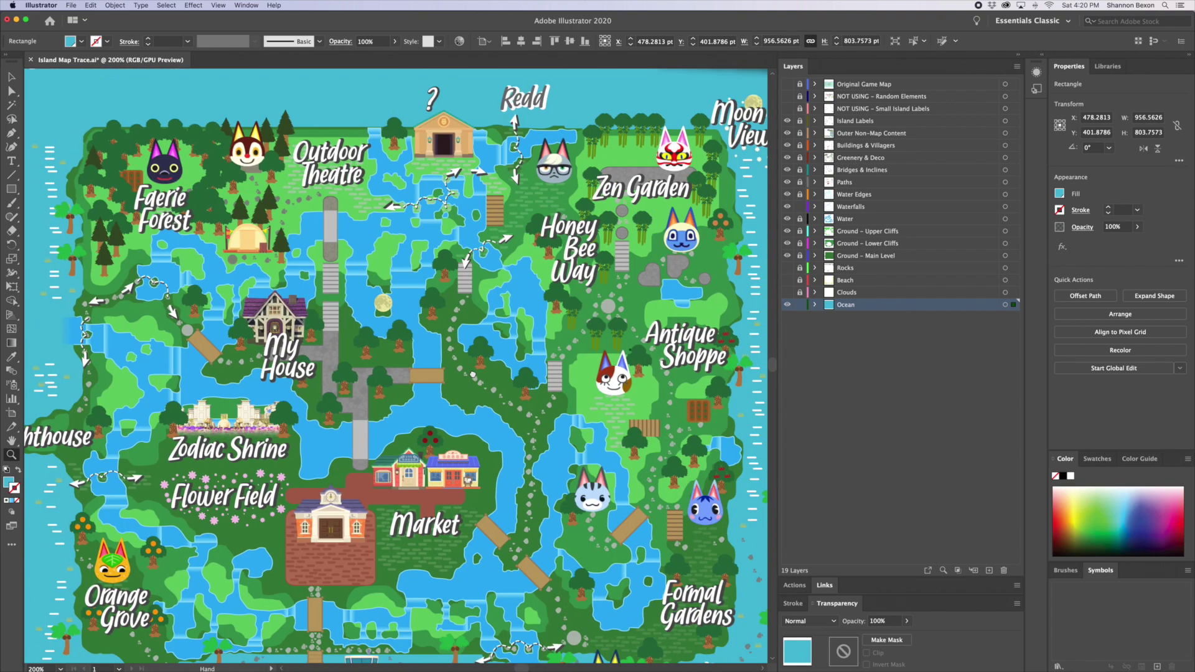
pyautogui.moveTo(788, 278); pyautogui.dragTo(789, 291)
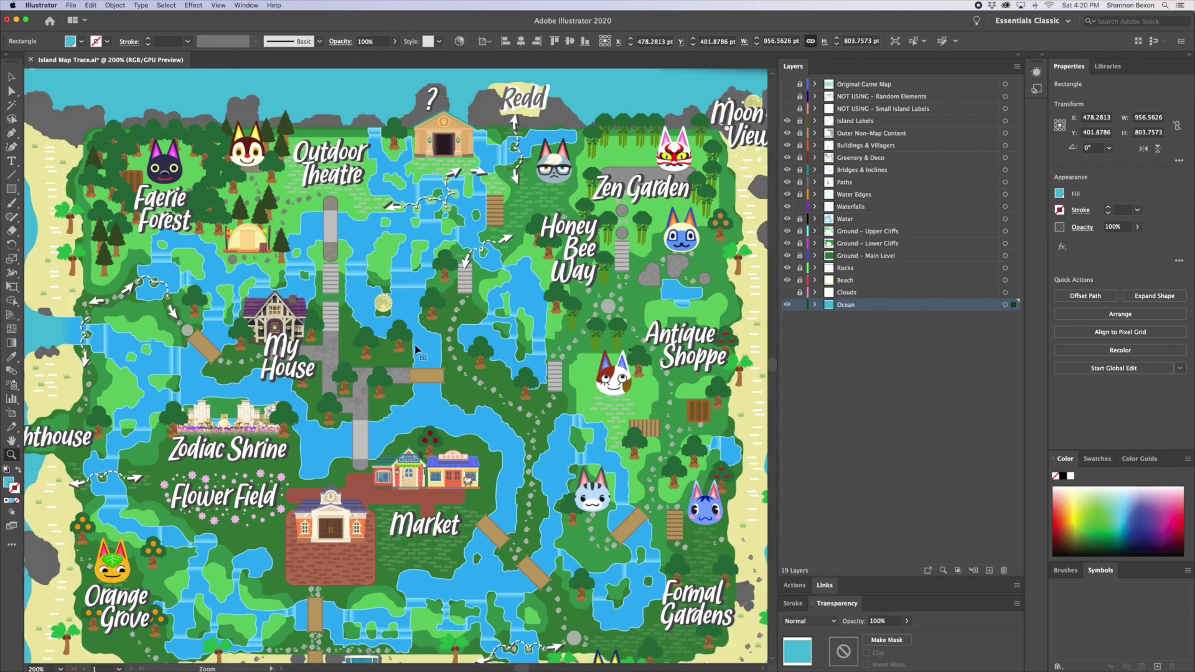
# - Review the full poster, the beach near the Orange Grove and the western side up to the Faerie Forest
pyautogui.press('super+1')
pyautogui.moveTo(450, 411); pyautogui.dragTo(434, 382)
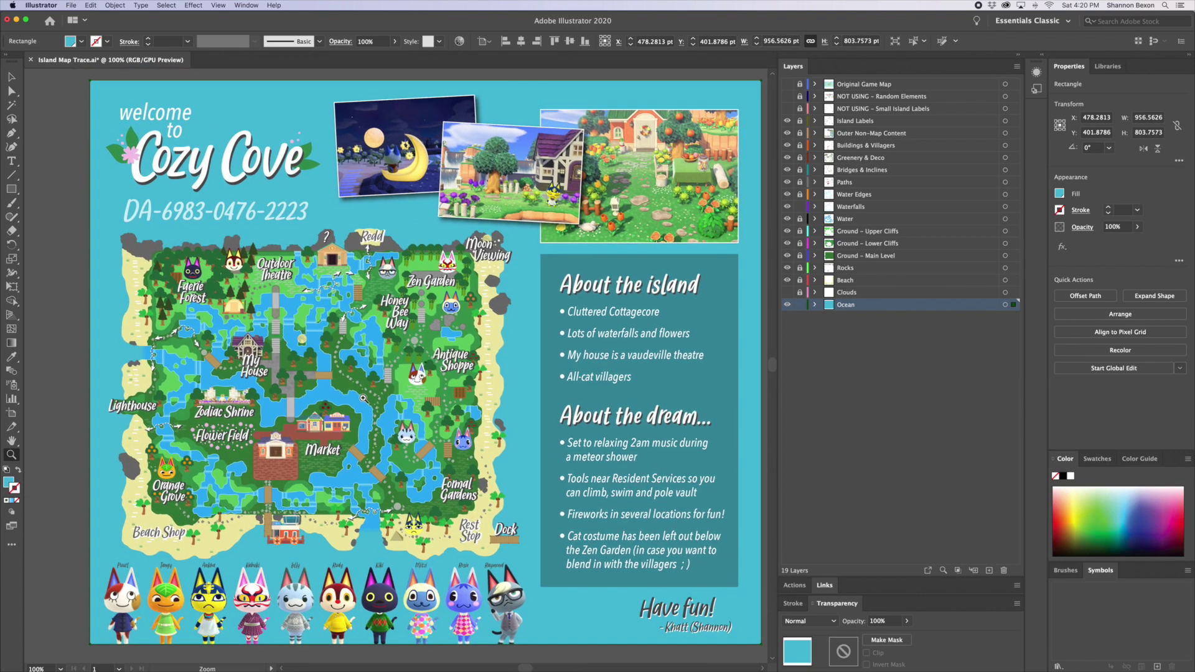
pyautogui.click(346, 440)
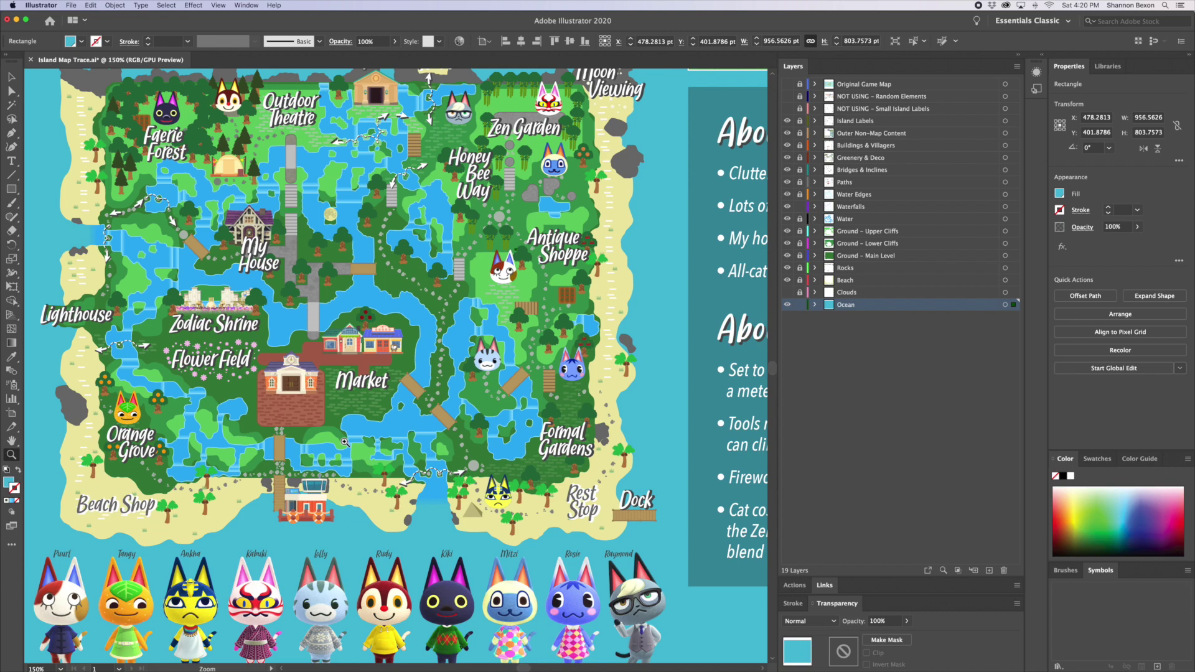
pyautogui.click(252, 498)
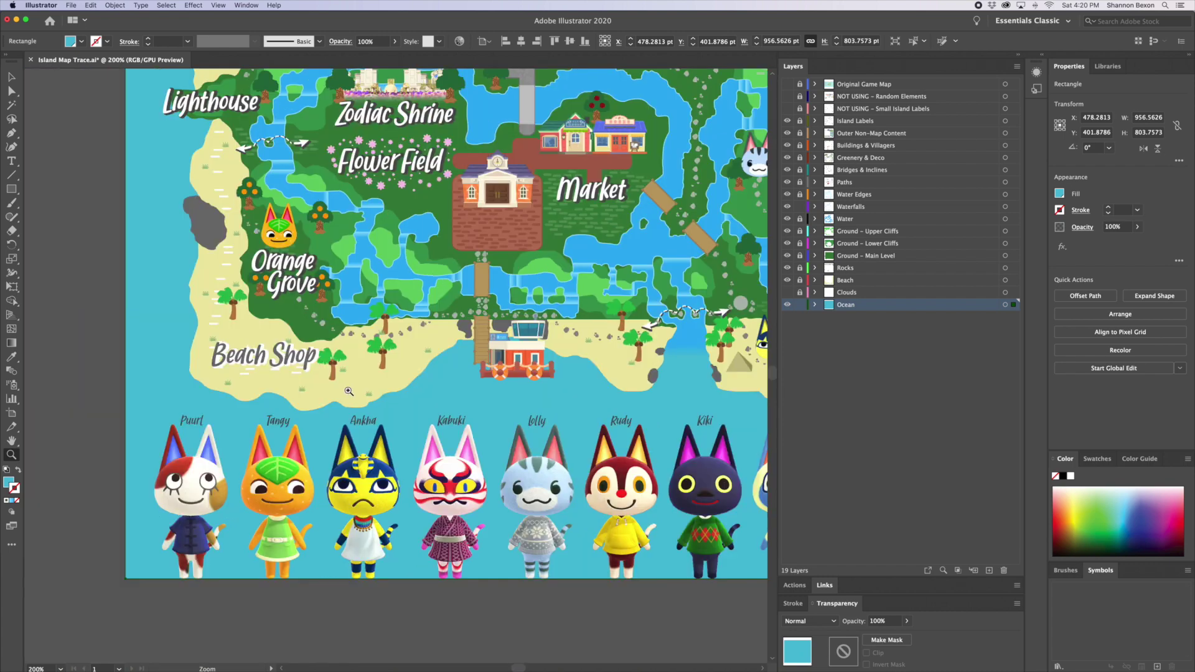
pyautogui.click(349, 392)
pyautogui.moveTo(383, 312); pyautogui.dragTo(357, 435)
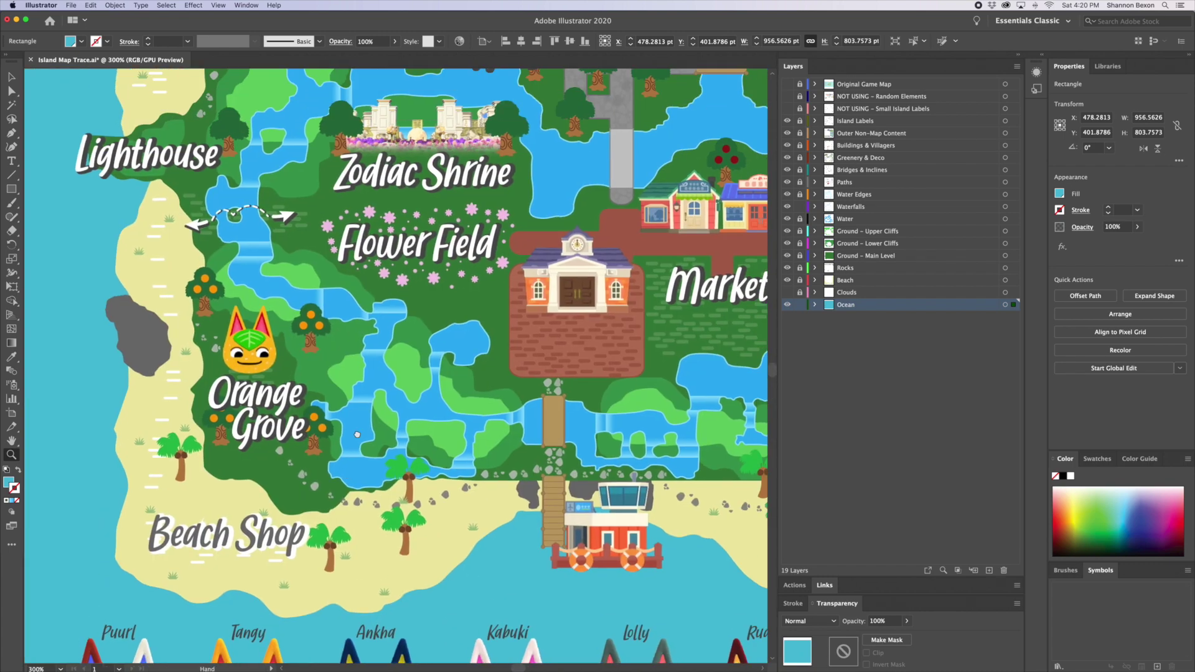
pyautogui.moveTo(335, 235); pyautogui.dragTo(331, 447)
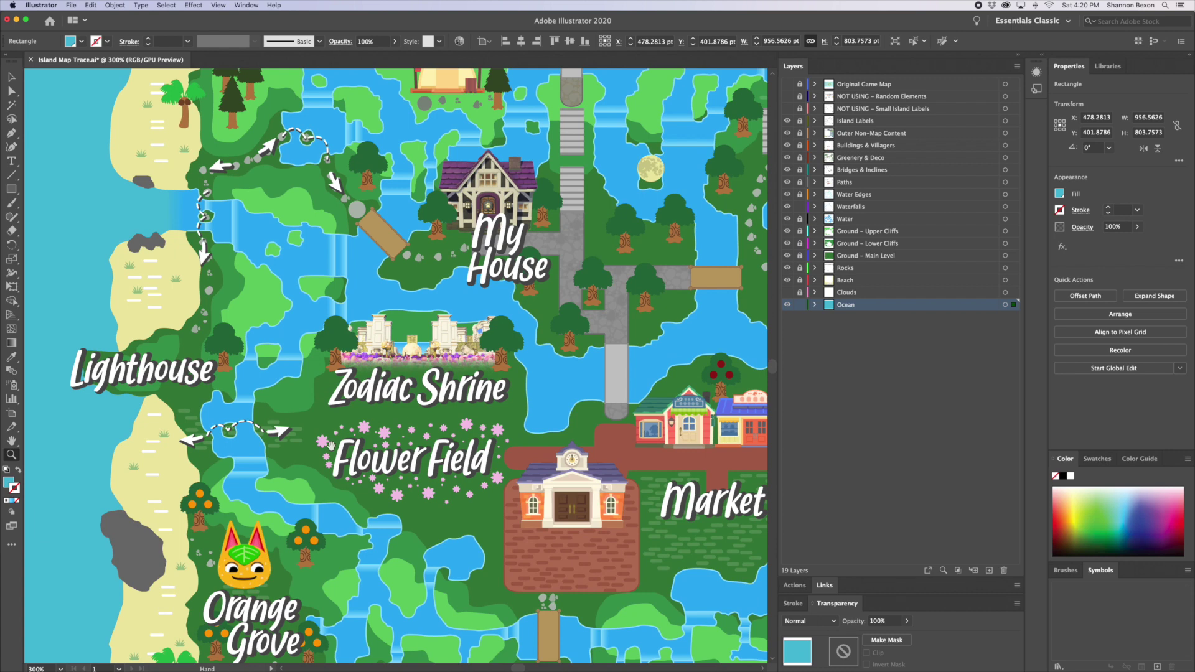
pyautogui.moveTo(500, 230); pyautogui.dragTo(426, 388)
pyautogui.moveTo(365, 95); pyautogui.dragTo(383, 158)
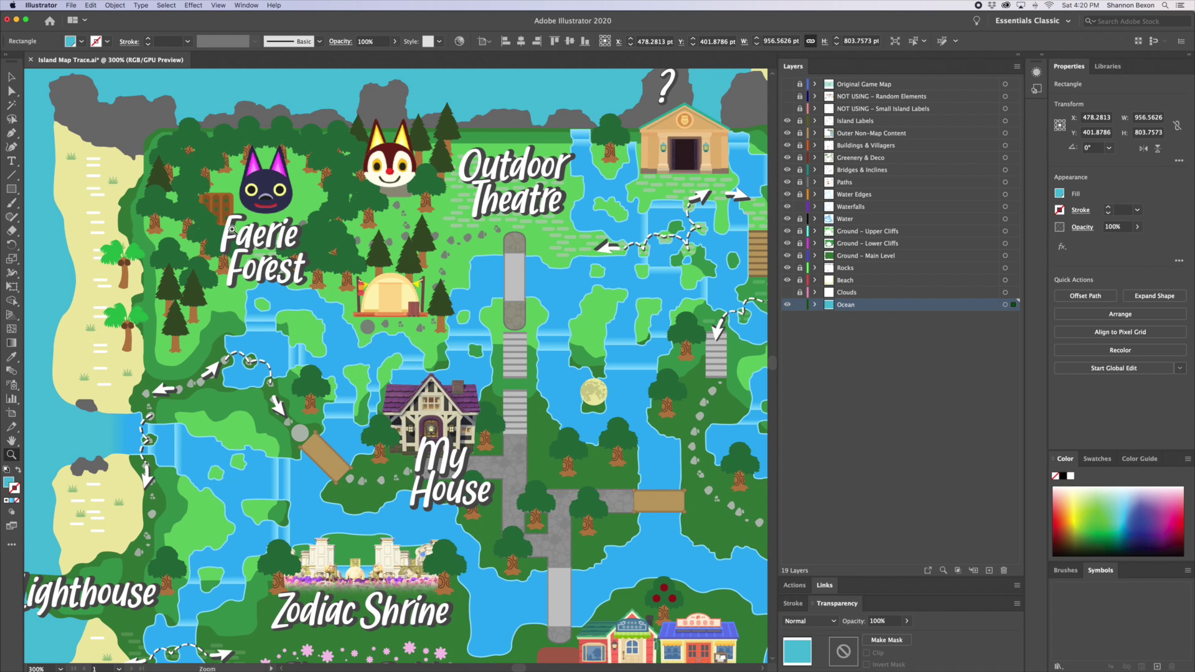
# - Examine the western beach's palm trees and grass up close, and the northern part of the map across to the Zen Garden
pyautogui.moveTo(158, 378); pyautogui.dragTo(394, 413)
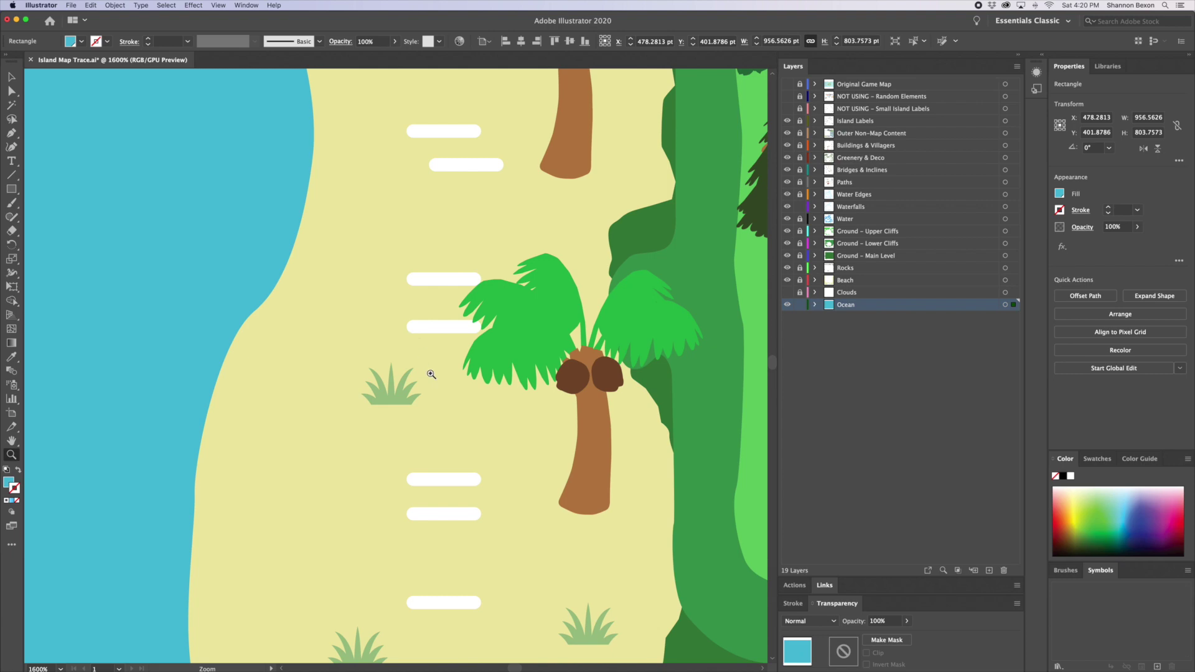
pyautogui.press('super+minus')
pyautogui.press('super+minus')
pyautogui.press('super+minus')
pyautogui.press('super+minus')
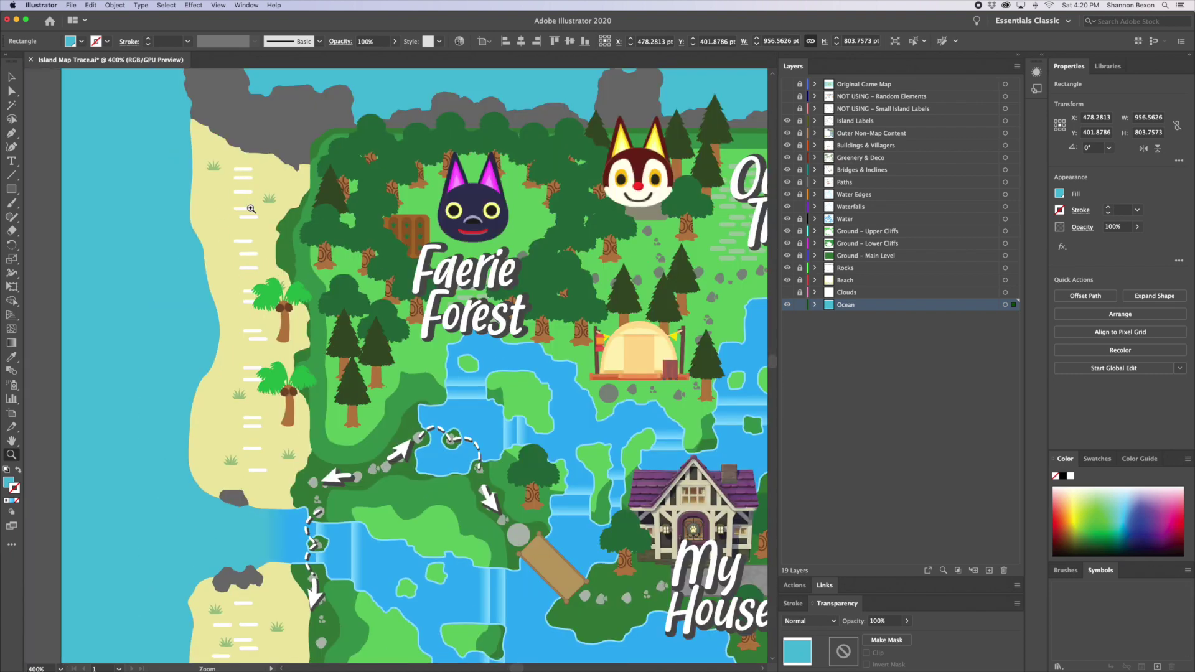
pyautogui.moveTo(548, 297); pyautogui.dragTo(236, 347)
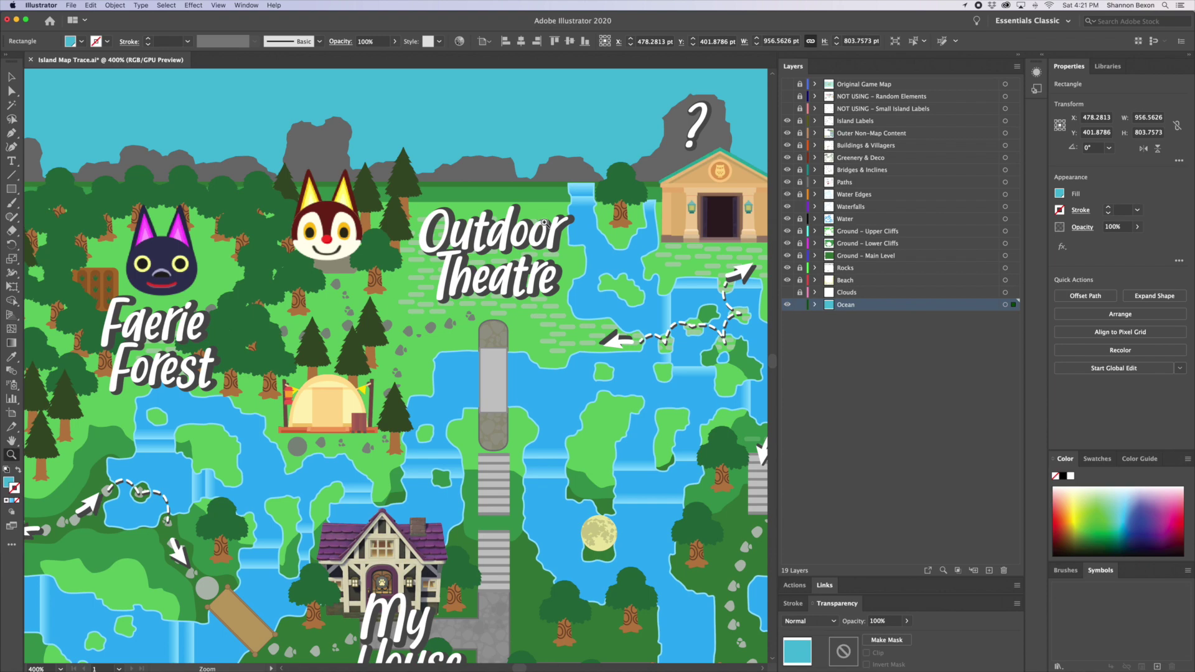
pyautogui.moveTo(542, 166); pyautogui.dragTo(262, 250)
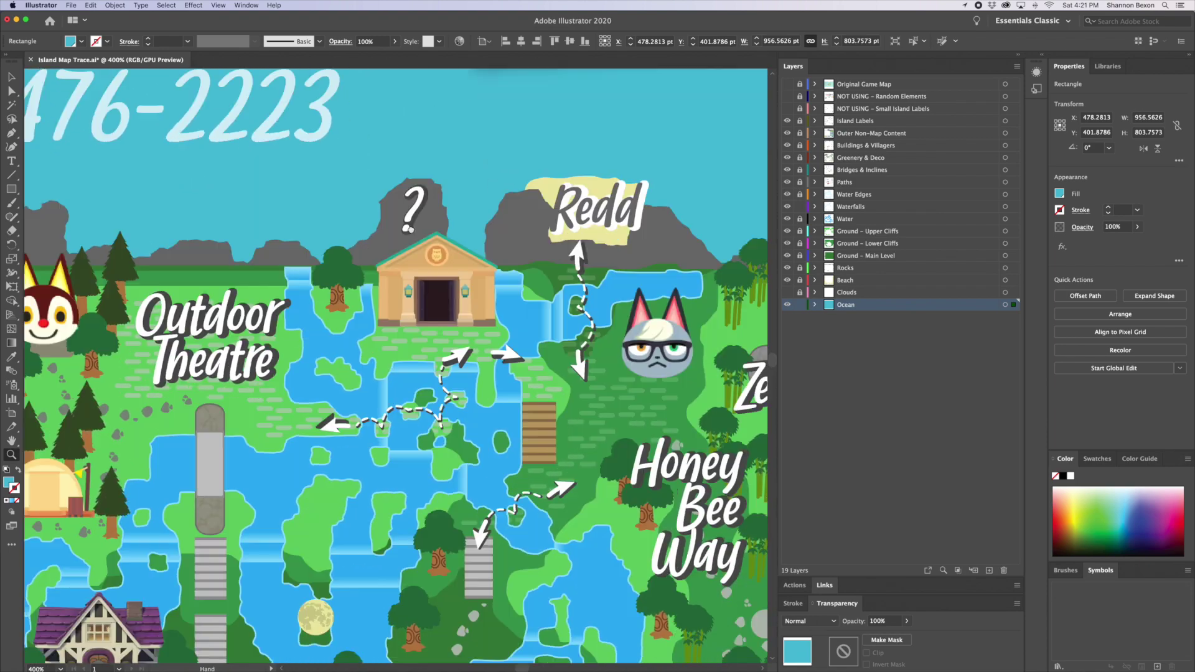
pyautogui.scroll(-5, 446, 254)
pyautogui.hscroll(5, 445, 255)
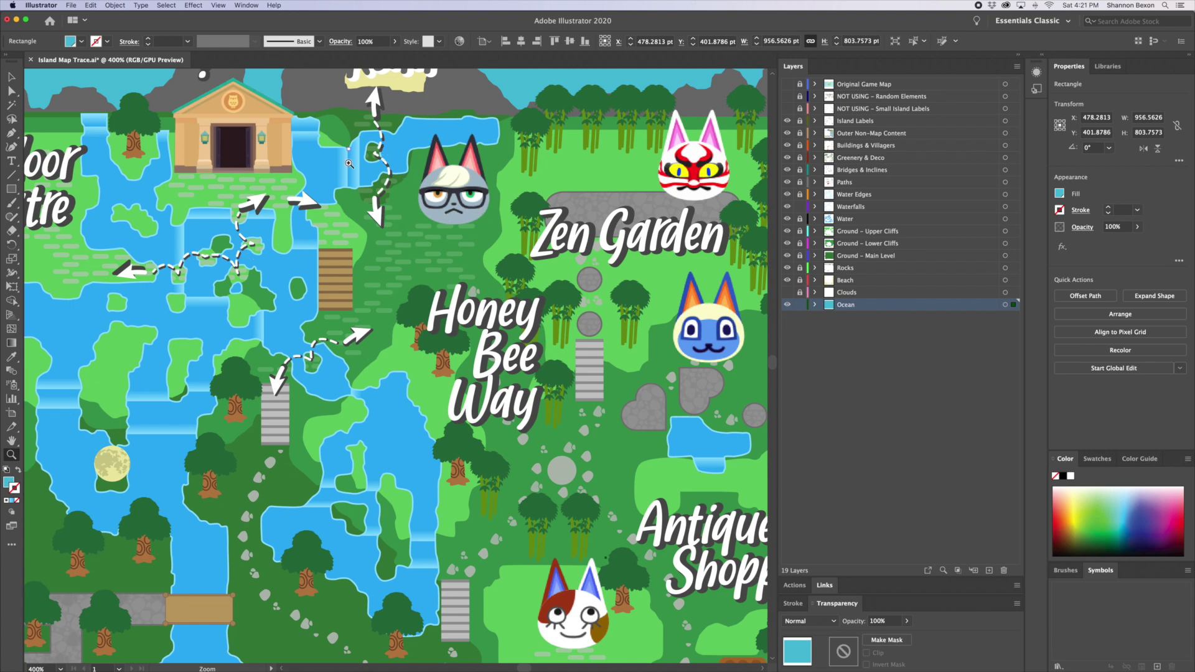
pyautogui.scroll(-2, 409, 447)
pyautogui.hscroll(4, 409, 447)
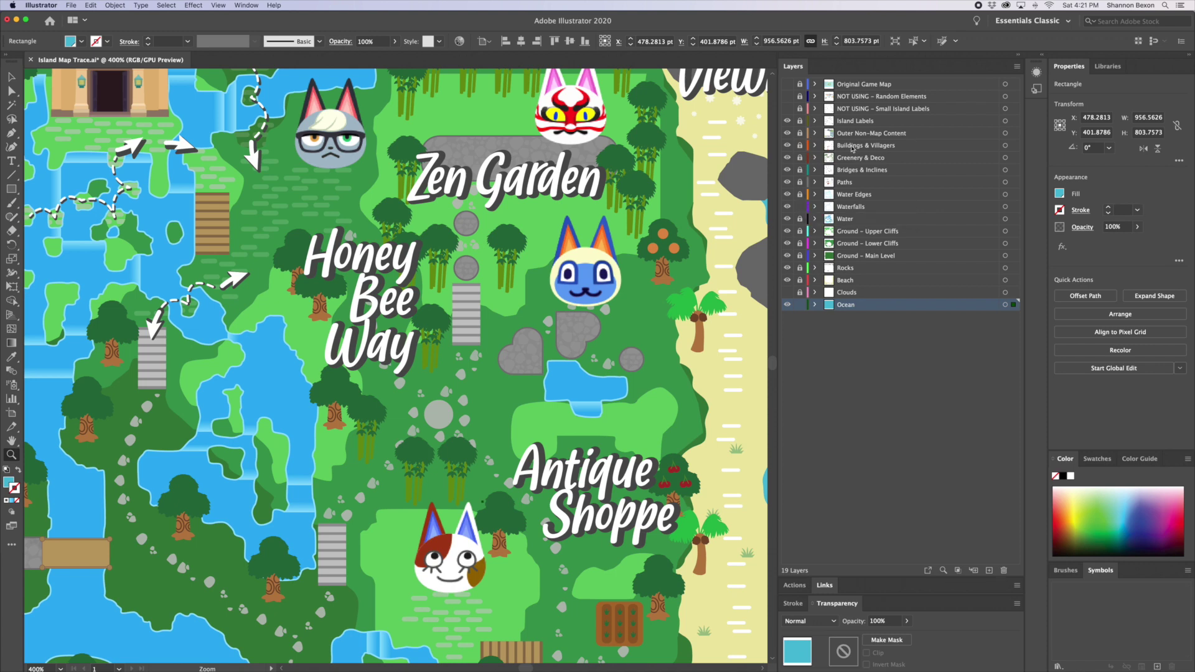
# - Toggle the Paths layer's visibility repeatedly to compare the map with and without its paths
pyautogui.click(788, 183)
pyautogui.click(788, 183)
pyautogui.click(789, 183)
pyautogui.click(788, 183)
pyautogui.click(788, 183)
pyautogui.click(788, 183)
# - Show the NOT USING – Random Elements layer with the spare artwork around the poster
pyautogui.keyDown('alt'); pyautogui.click(435, 230); pyautogui.keyUp('alt')
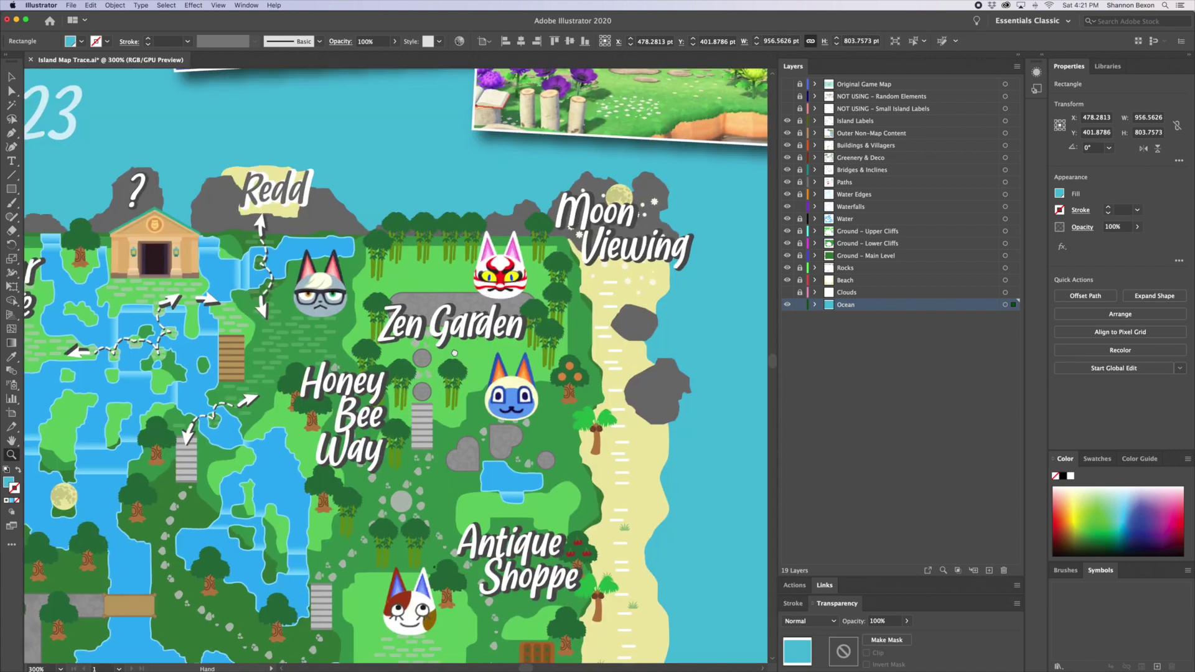
pyautogui.scroll(-10, 454, 353)
pyautogui.click(361, 268)
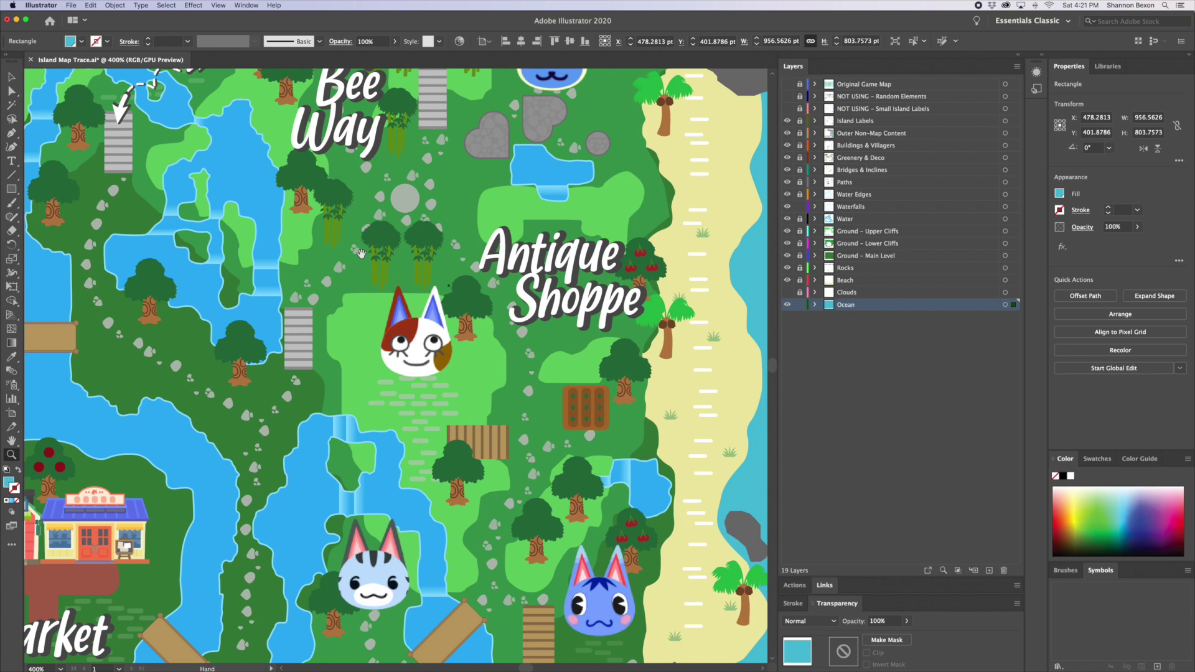
pyautogui.scroll(-3, 362, 253)
pyautogui.scroll(15, 497, 361)
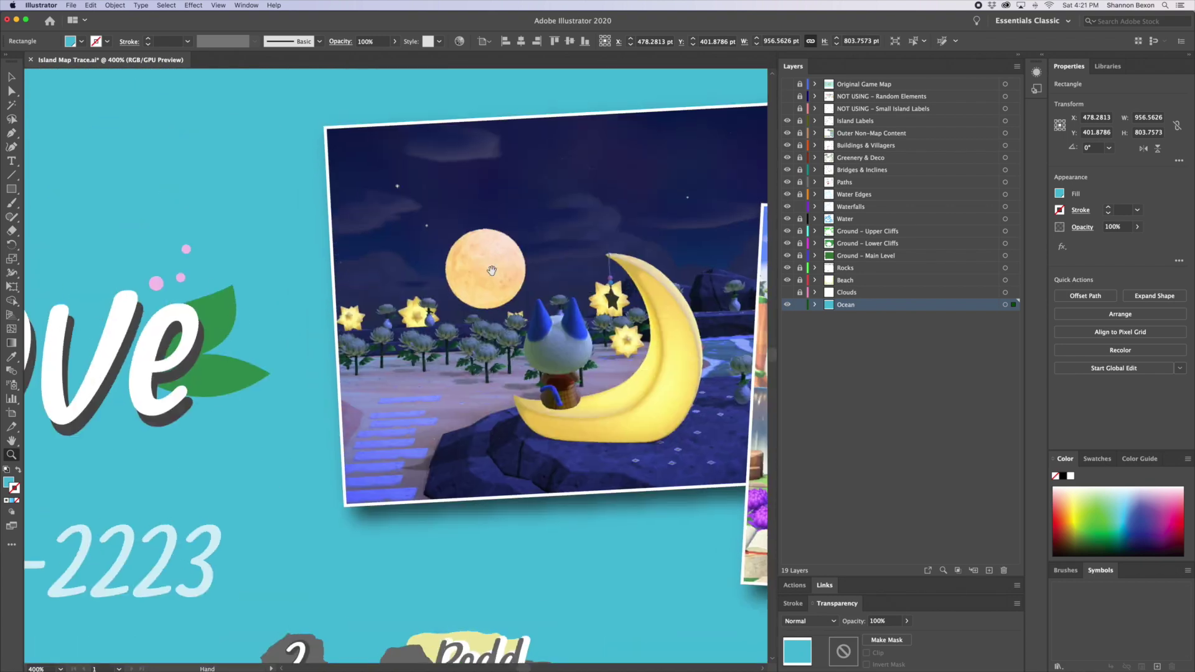
pyautogui.scroll(15, 498, 361)
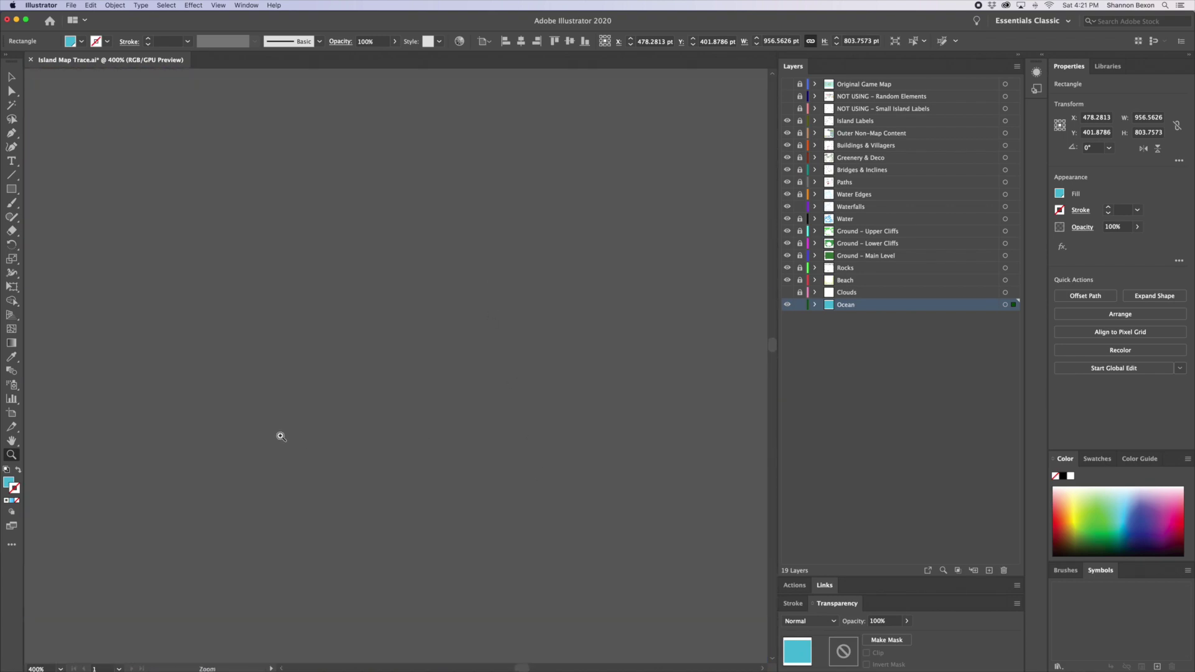
pyautogui.scroll(-6, 356, 388)
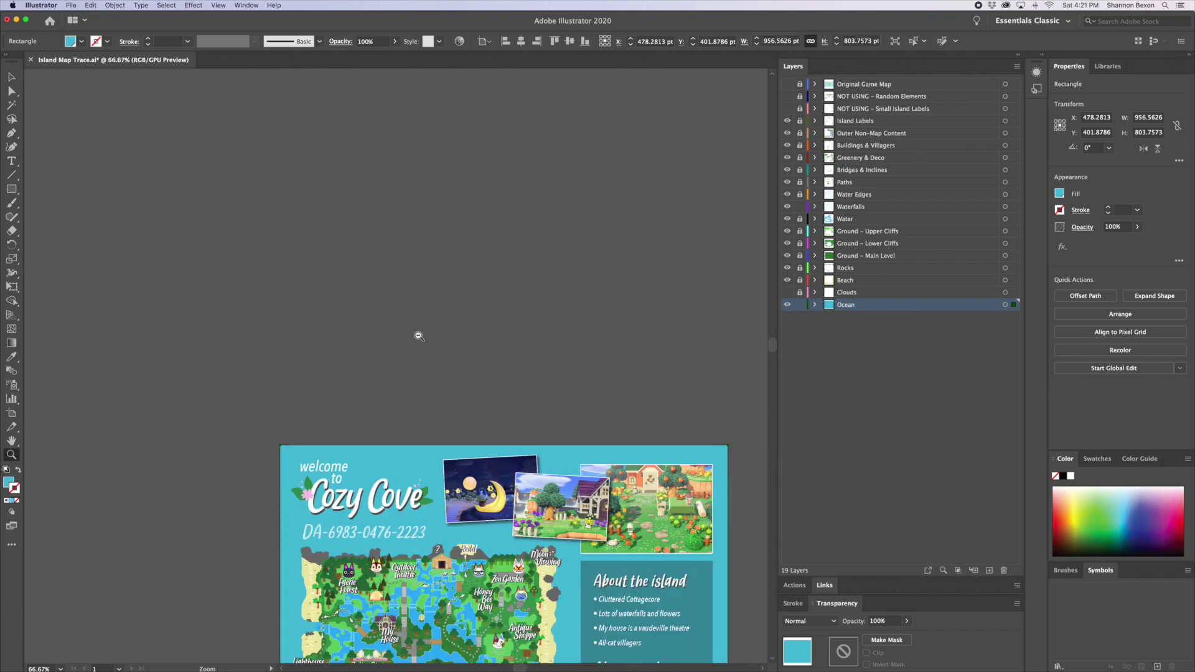
pyautogui.click(787, 97)
pyautogui.click(412, 444)
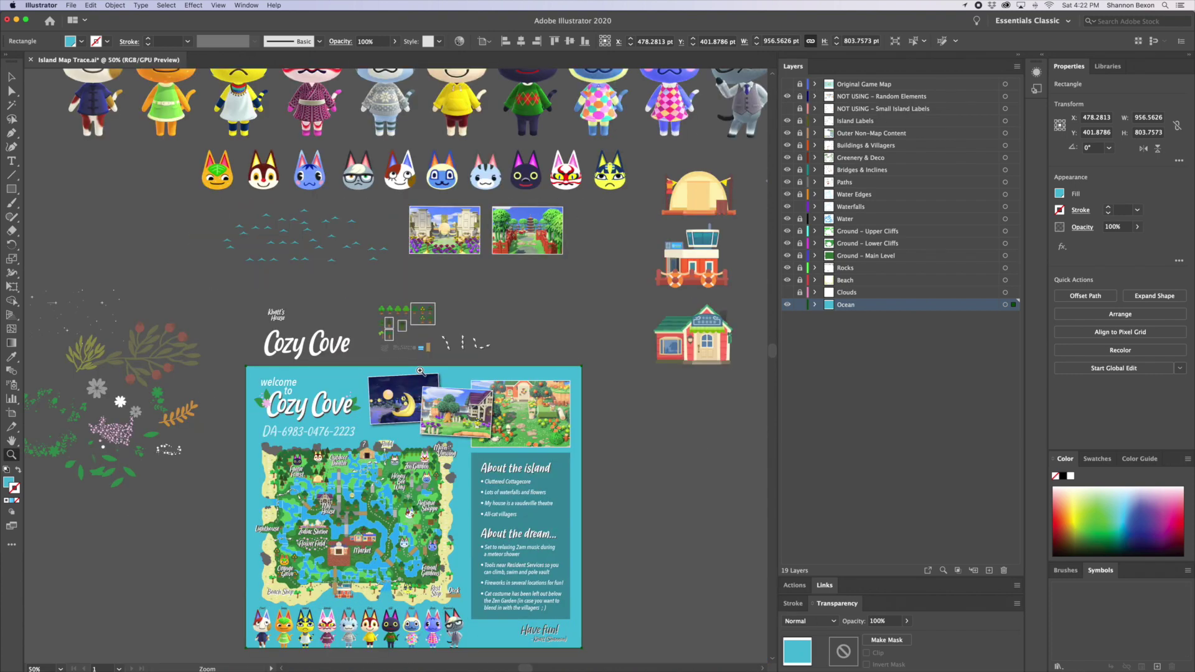
# - Examine the tree design variations above the poster up close and deselect the ocean rectangle
pyautogui.scroll(6, 420, 371)
pyautogui.scroll(3, 381, 328)
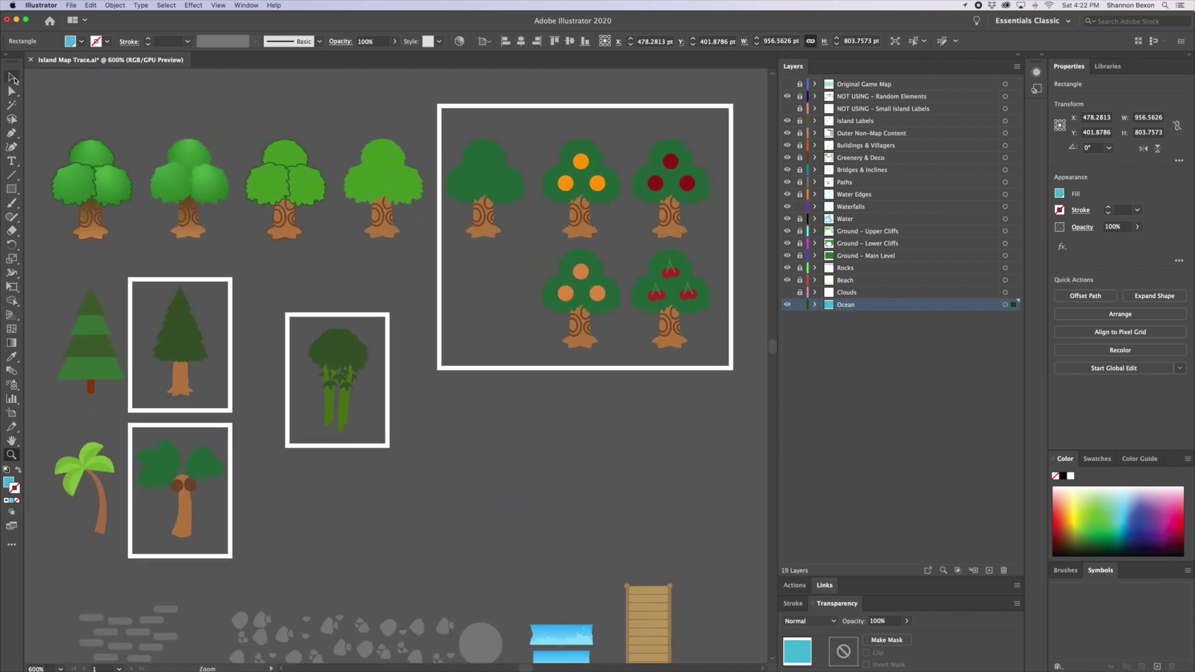
pyautogui.click(13, 78)
pyautogui.click(162, 96)
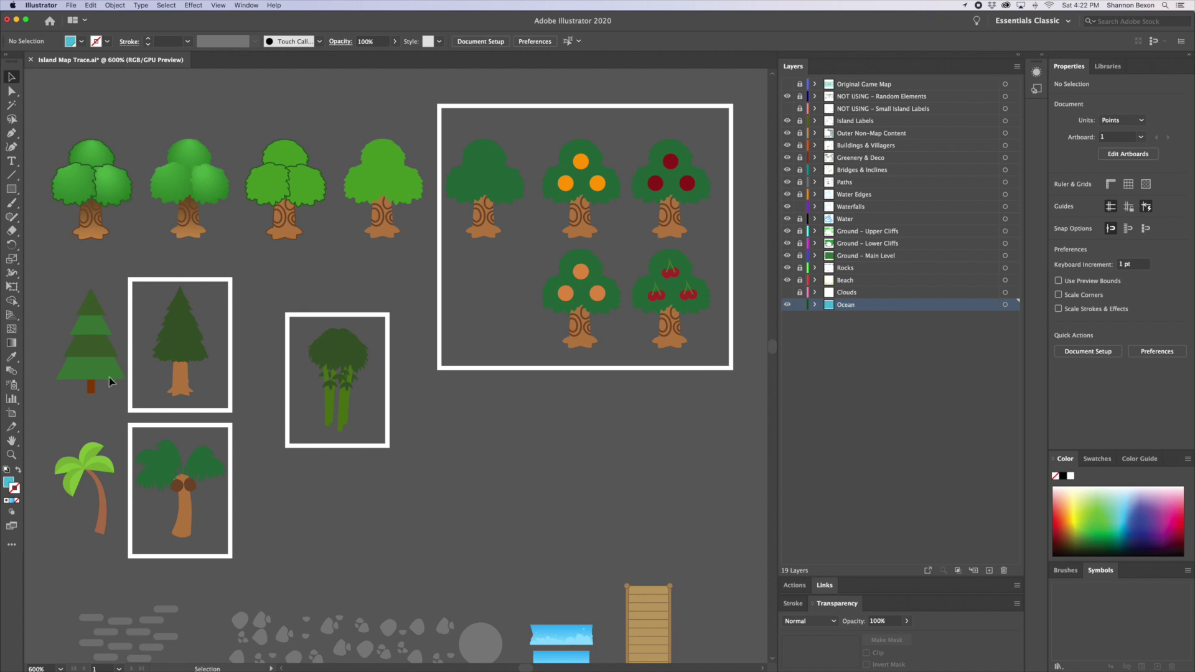
# - Examine the tree, pine, palm and bamboo design variations, comparing the framed versions with the unframed ones
pyautogui.hscroll(-5, 97, 337)
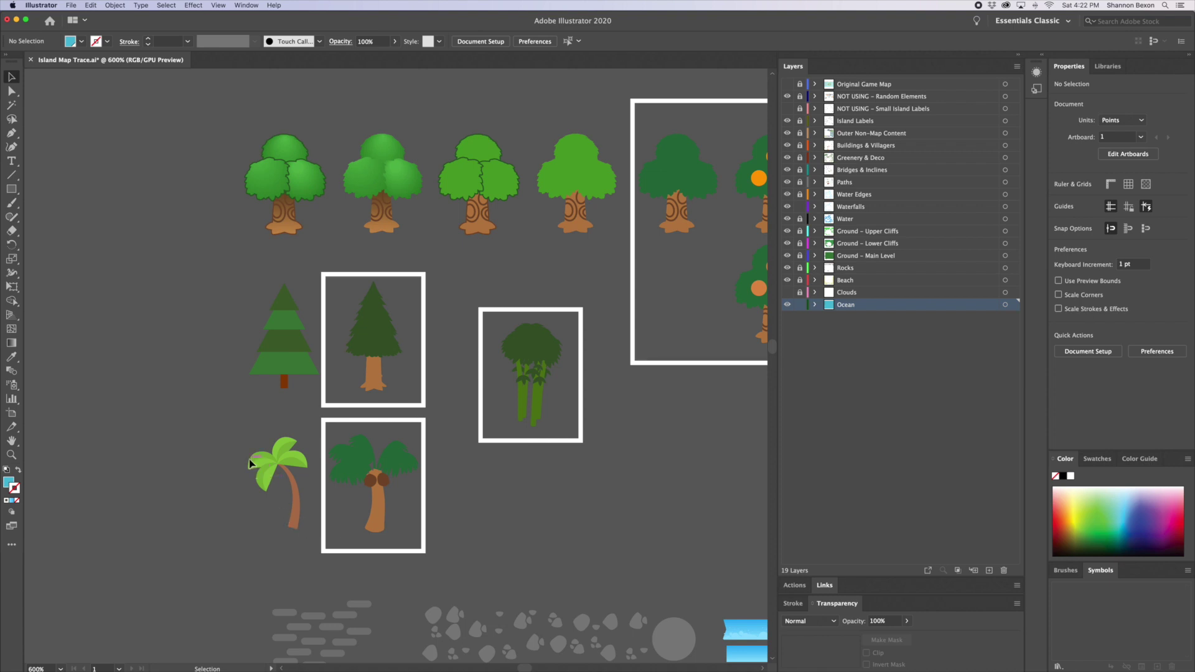
pyautogui.hscroll(5, 282, 421)
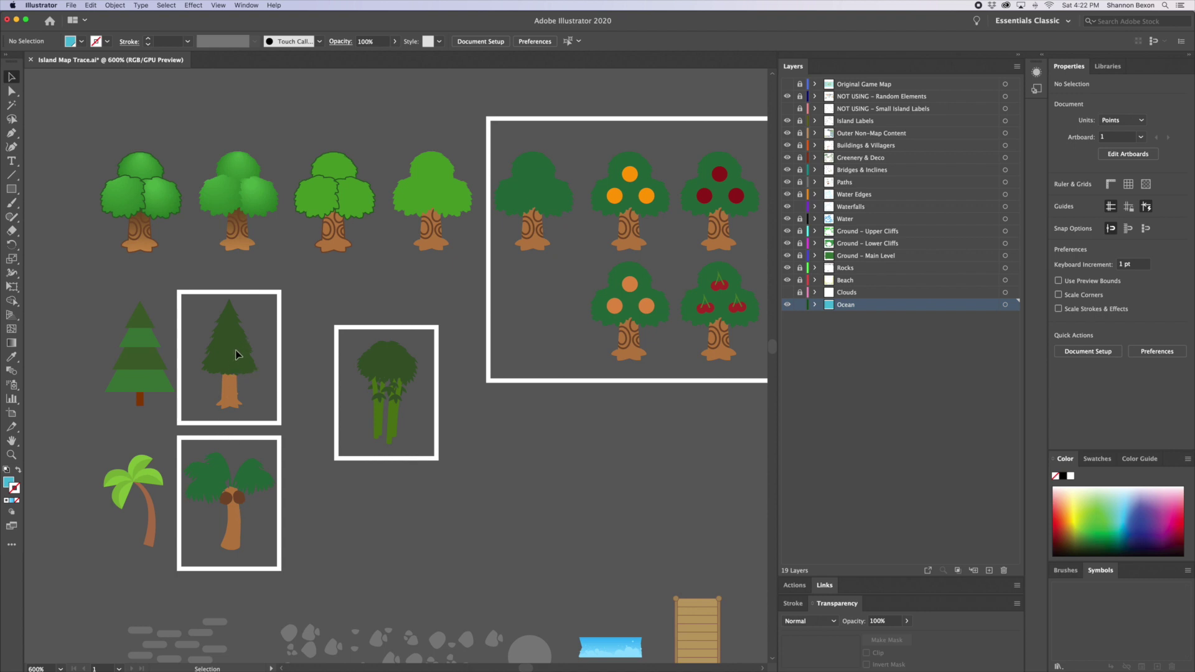
pyautogui.scroll(-3, 427, 466)
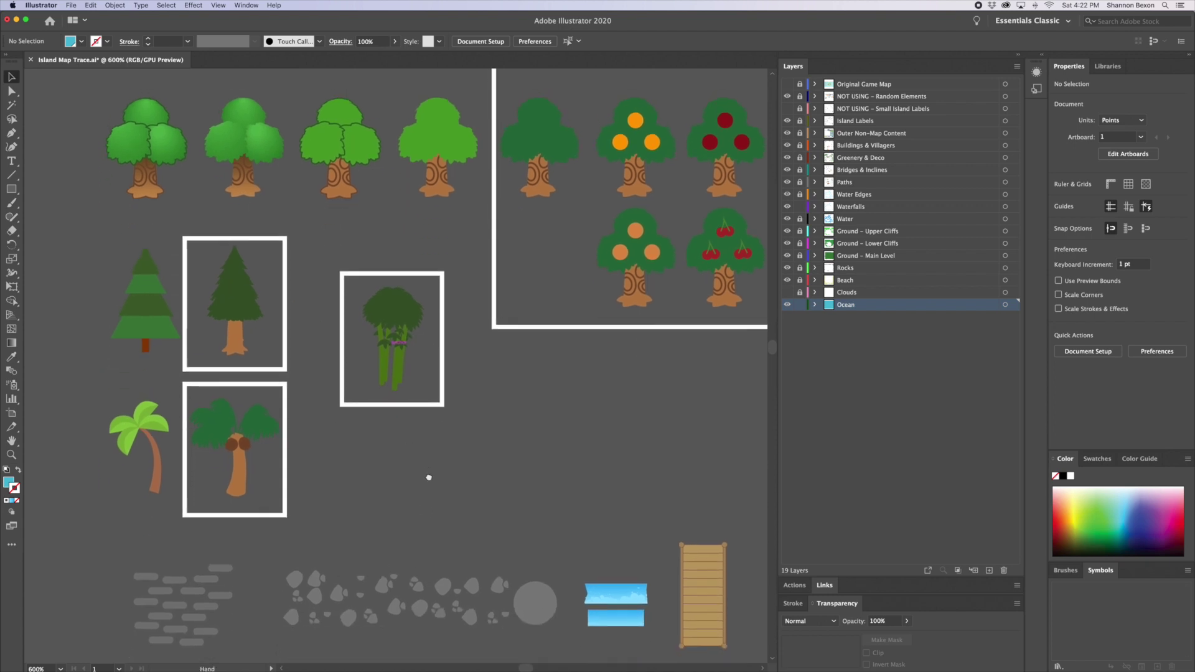
pyautogui.moveTo(427, 467); pyautogui.dragTo(447, 521)
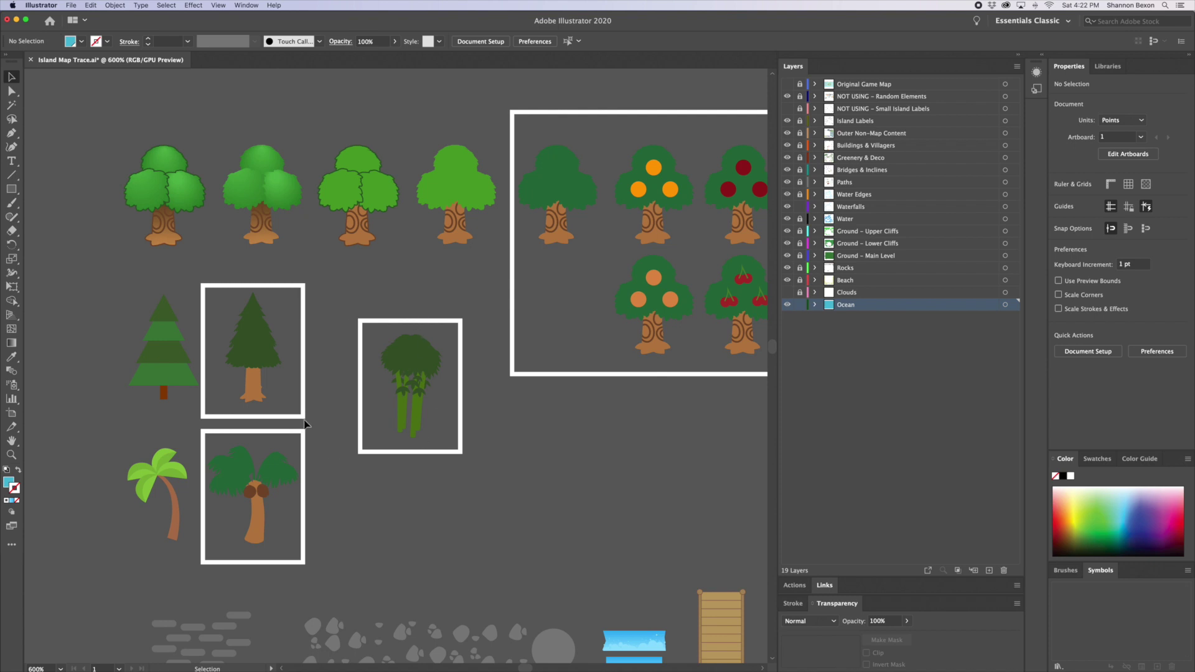
pyautogui.hscroll(5, 508, 305)
pyautogui.scroll(1, 507, 304)
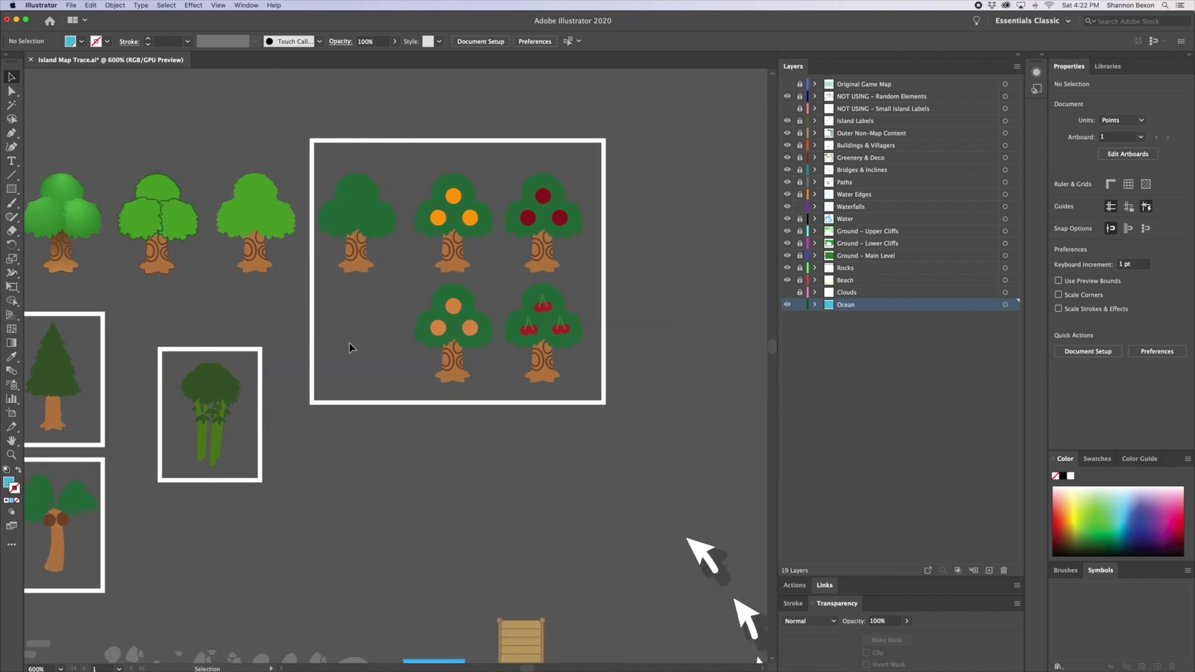
pyautogui.hscroll(-5, 350, 343)
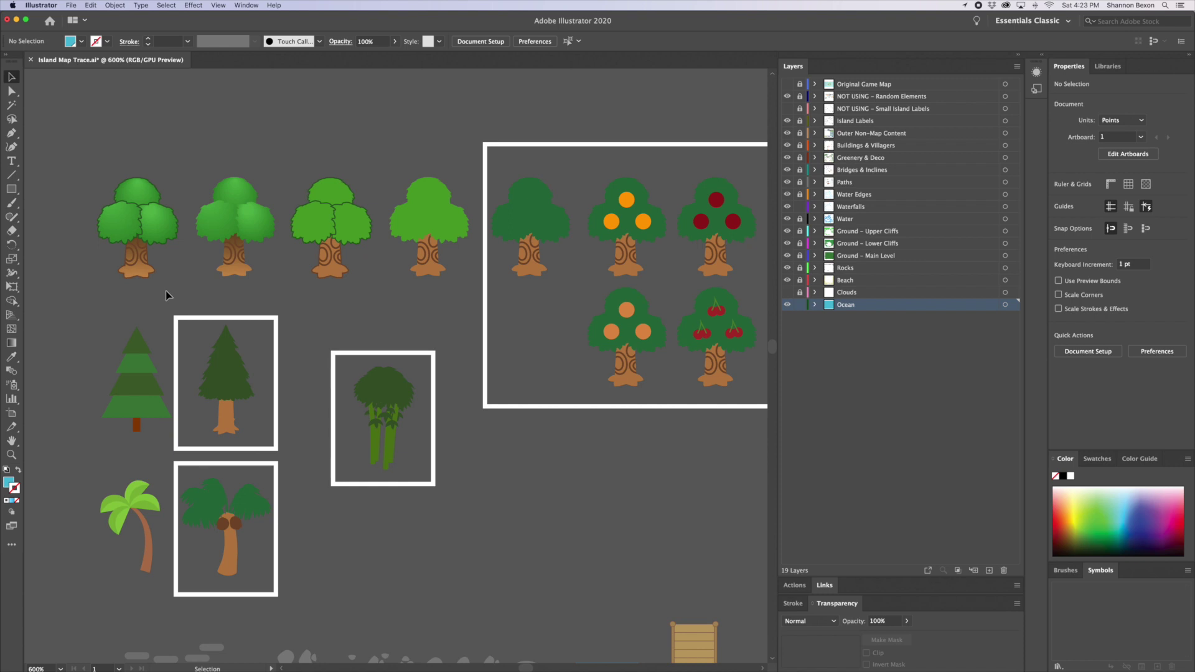
pyautogui.press('space')
pyautogui.moveTo(456, 243); pyautogui.dragTo(346, 243)
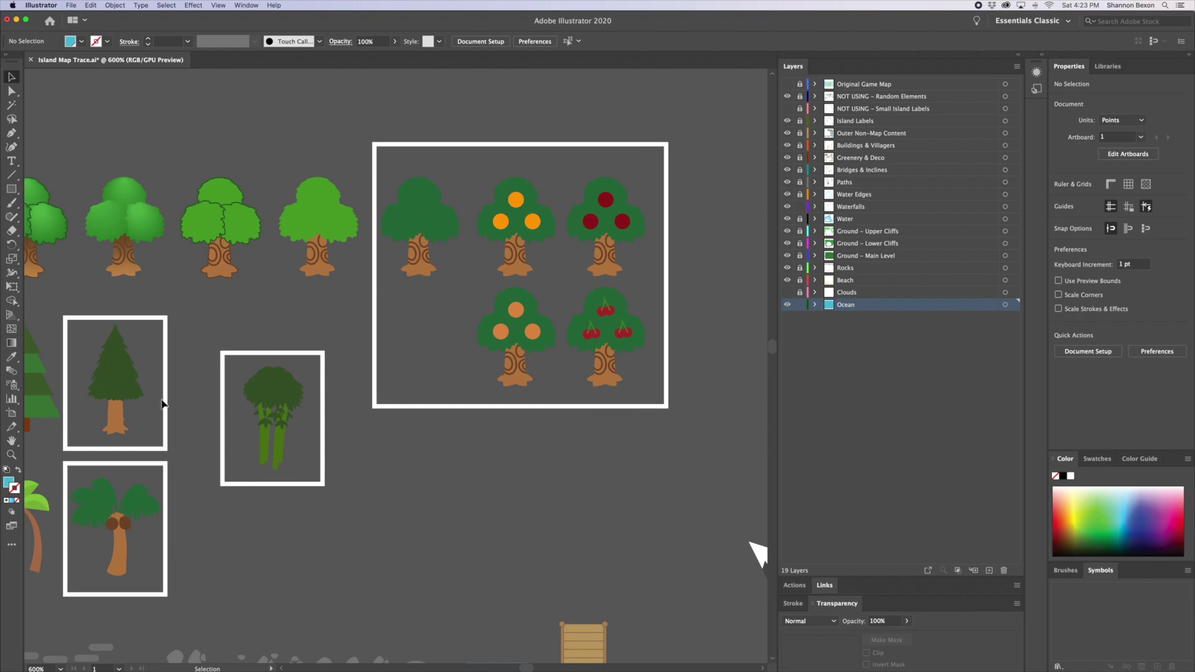
pyautogui.scroll(-1, 273, 492)
# - Examine how the tree designs are used across the island map, from the southern beach to the Faerie Forest
pyautogui.click(12, 455)
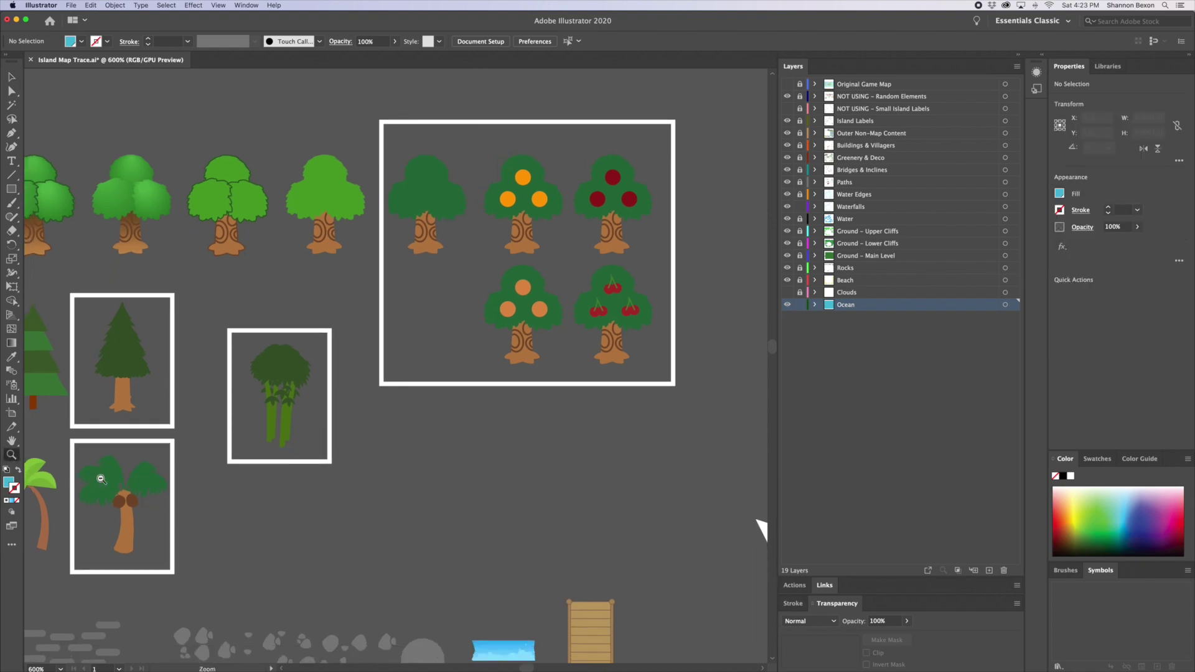
pyautogui.keyDown('alt'); pyautogui.click(362, 528); pyautogui.keyUp('alt')
pyautogui.keyDown('alt'); pyautogui.click(361, 527); pyautogui.keyUp('alt')
pyautogui.keyDown('alt'); pyautogui.click(362, 527); pyautogui.keyUp('alt')
pyautogui.moveTo(448, 607); pyautogui.dragTo(539, 254)
pyautogui.moveTo(452, 469); pyautogui.dragTo(530, 191)
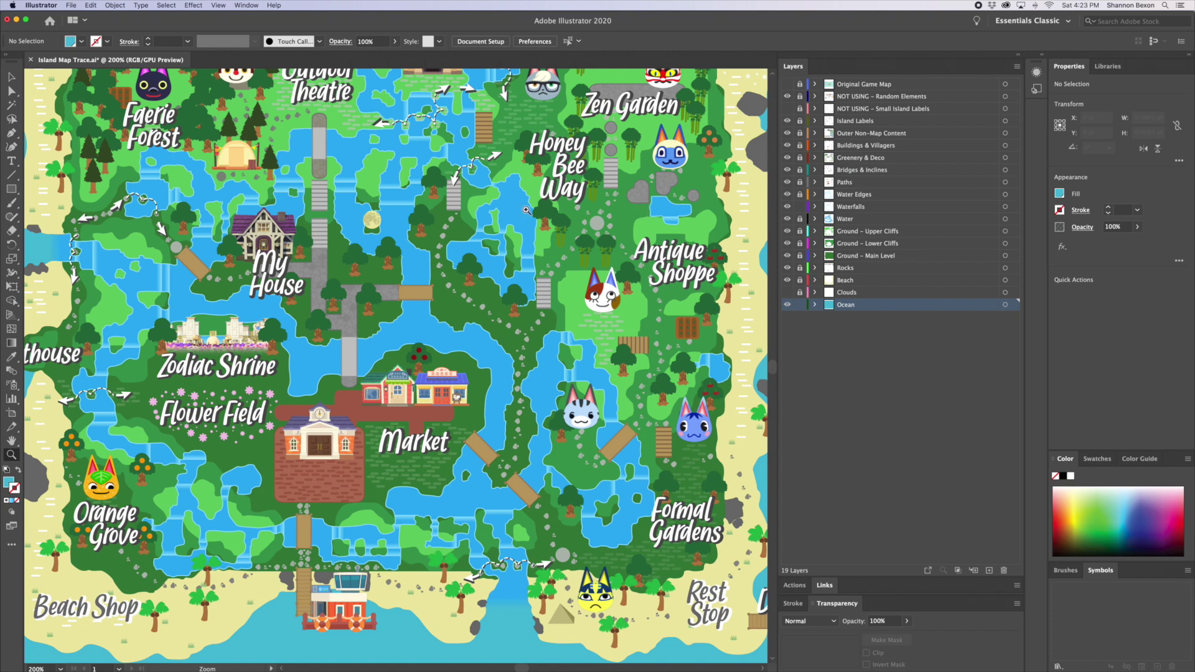
pyautogui.scroll(5, 342, 233)
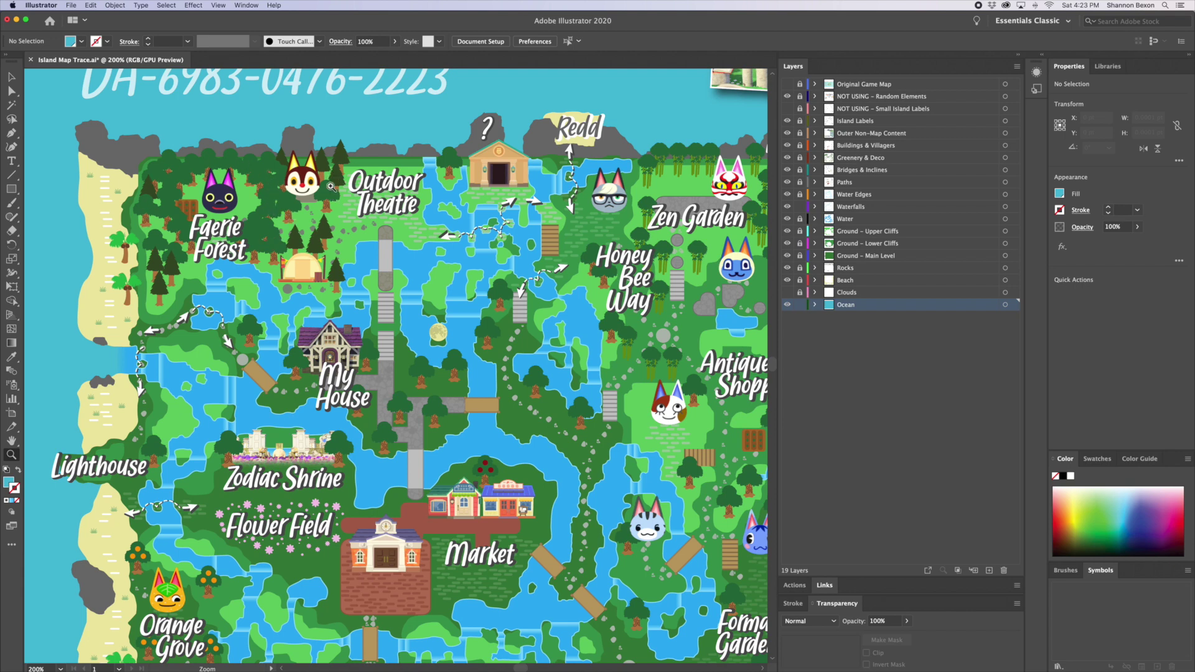
pyautogui.press('space')
pyautogui.moveTo(396, 341); pyautogui.dragTo(407, 467)
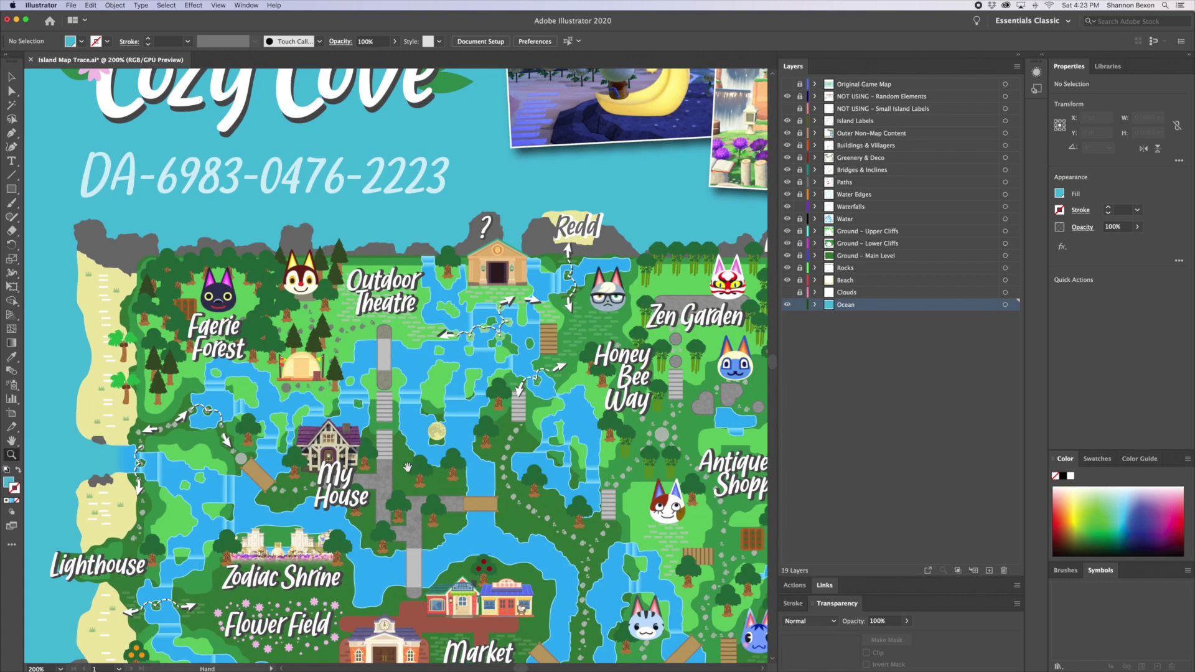
# - Unlock the layer with the spare artwork above the poster and ungroup its trees, path patterns, waterfall and bridge pieces
pyautogui.keyDown('alt'); pyautogui.click(402, 268); pyautogui.keyUp('alt')
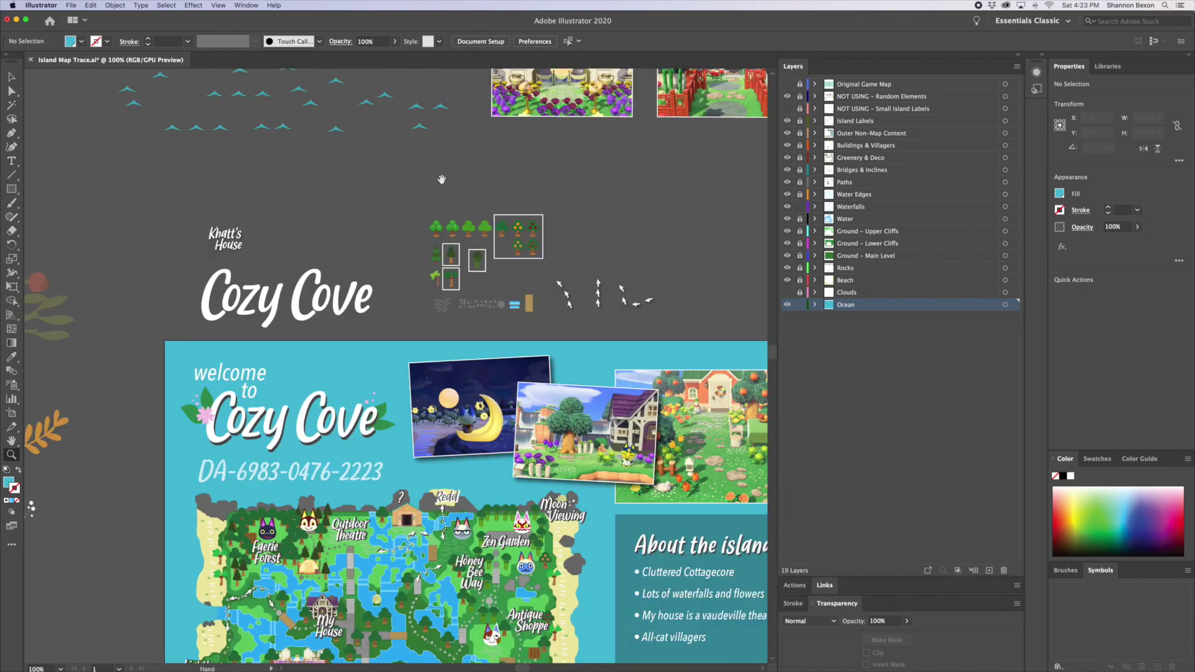
pyautogui.scroll(3, 448, 249)
pyautogui.click(465, 336)
pyautogui.click(405, 378)
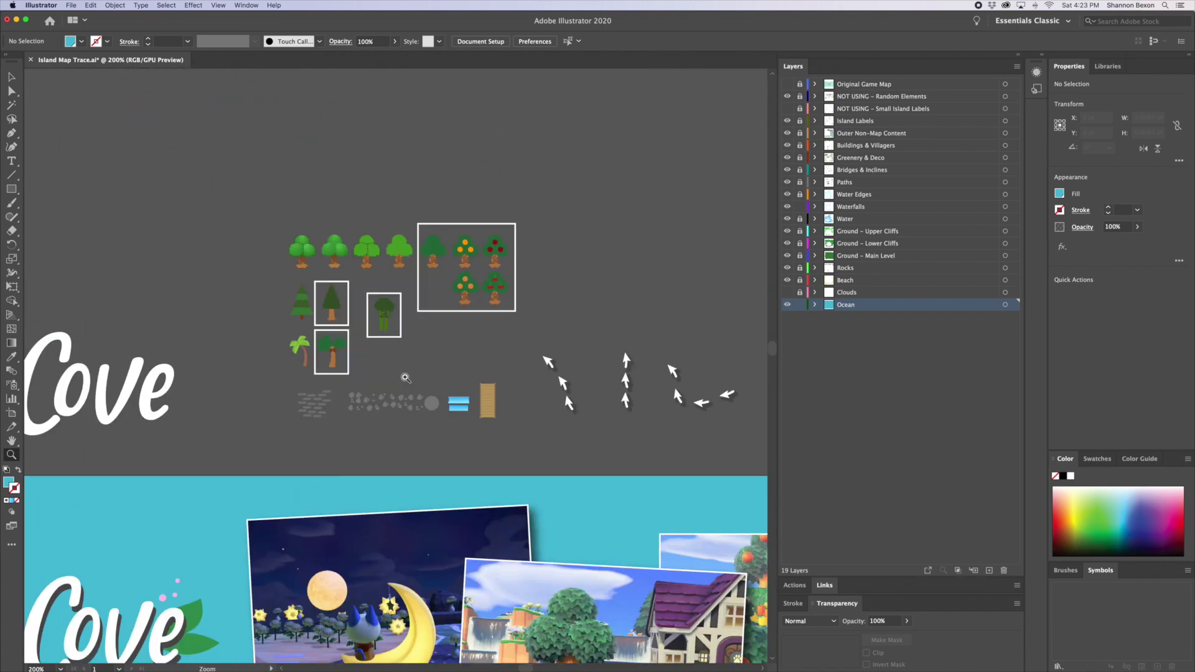
pyautogui.click(406, 378)
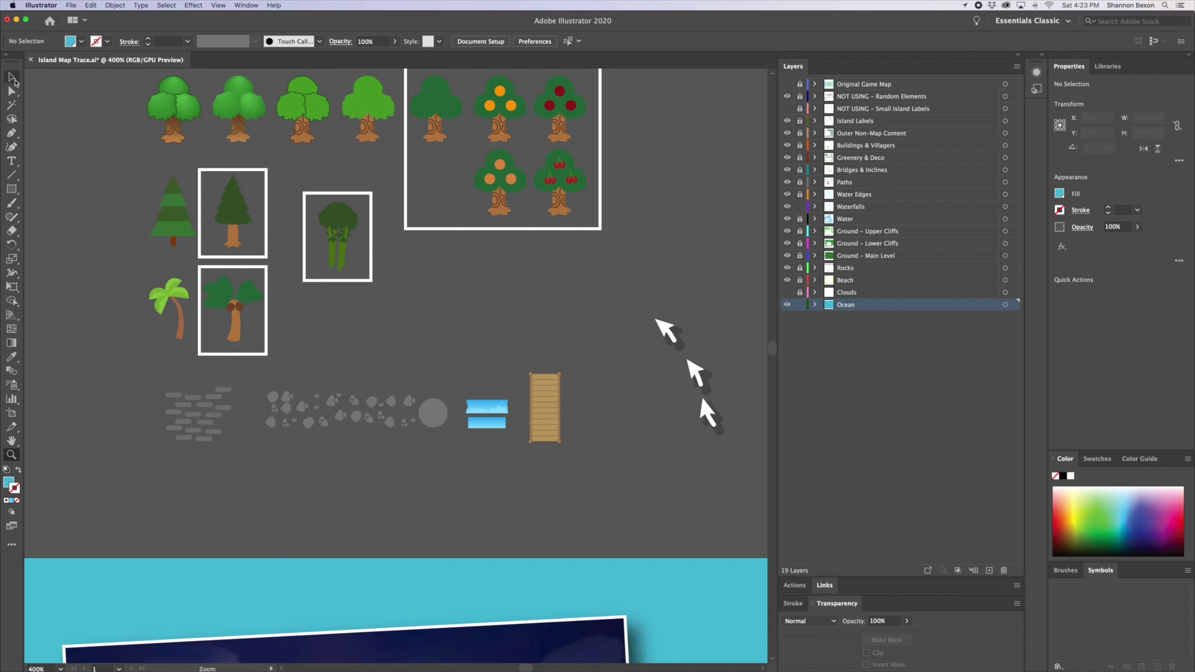
pyautogui.click(12, 77)
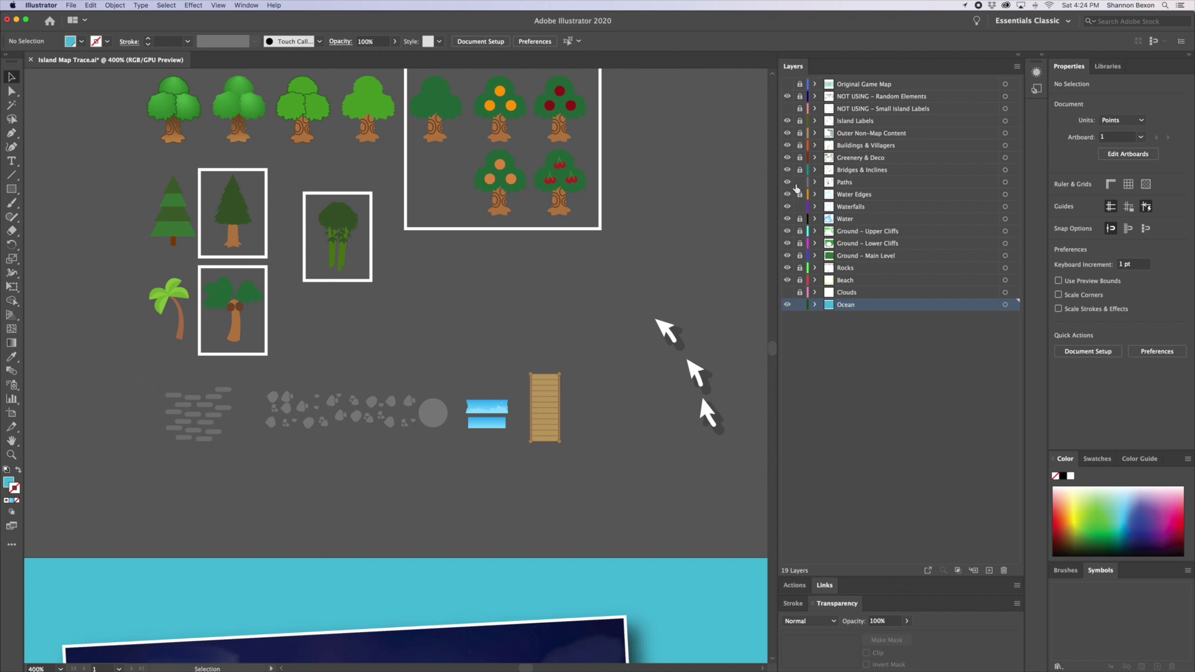
pyautogui.click(800, 182)
pyautogui.click(187, 404)
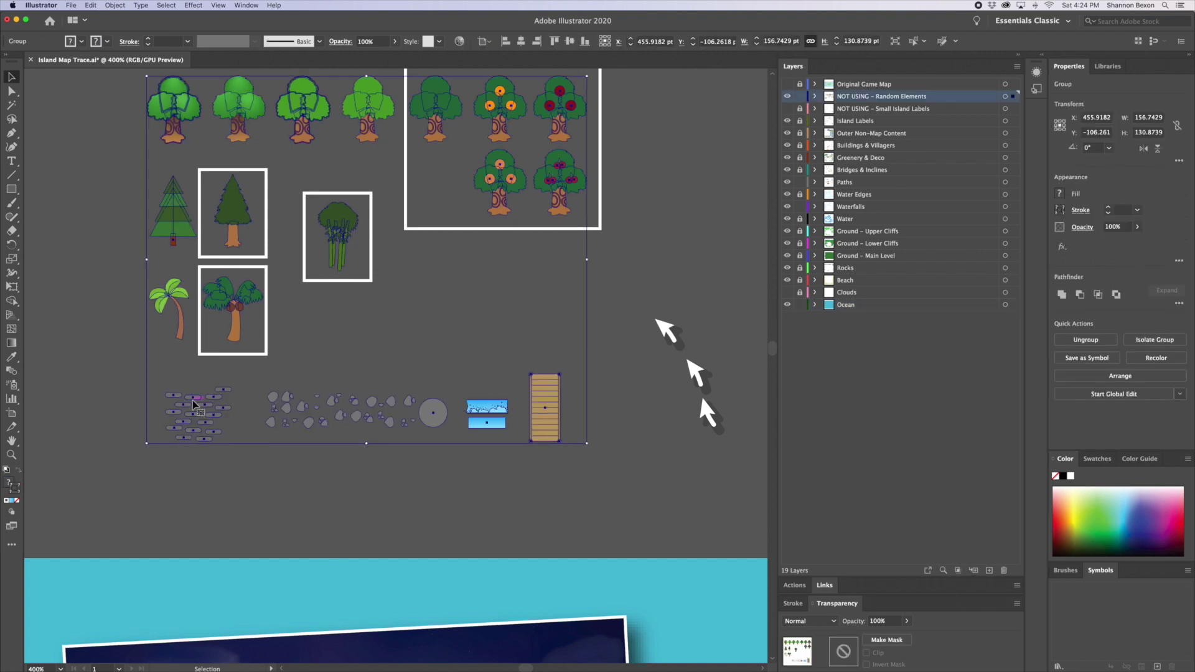
pyautogui.rightClick(192, 403)
pyautogui.click(253, 483)
# - Duplicate the grey brick path pattern beside the original and rotate the copy 180°
pyautogui.click(118, 426)
pyautogui.click(191, 421)
pyautogui.moveTo(191, 420); pyautogui.dragTo(344, 425)
pyautogui.moveTo(389, 367); pyautogui.dragTo(131, 415)
pyautogui.click(152, 428)
pyautogui.click(157, 425)
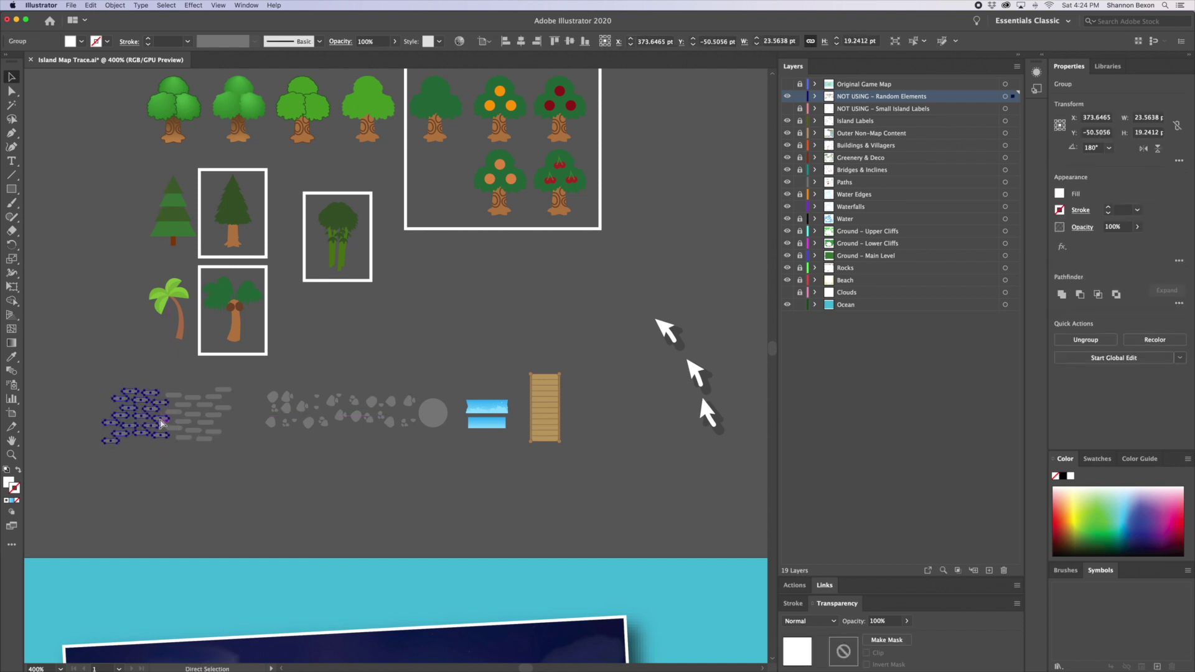
# - Extend the brick pattern with further copies below it, close the gap between the pieces, and ungroup the bricks
pyautogui.moveTo(204, 409); pyautogui.dragTo(165, 462)
pyautogui.click(330, 470)
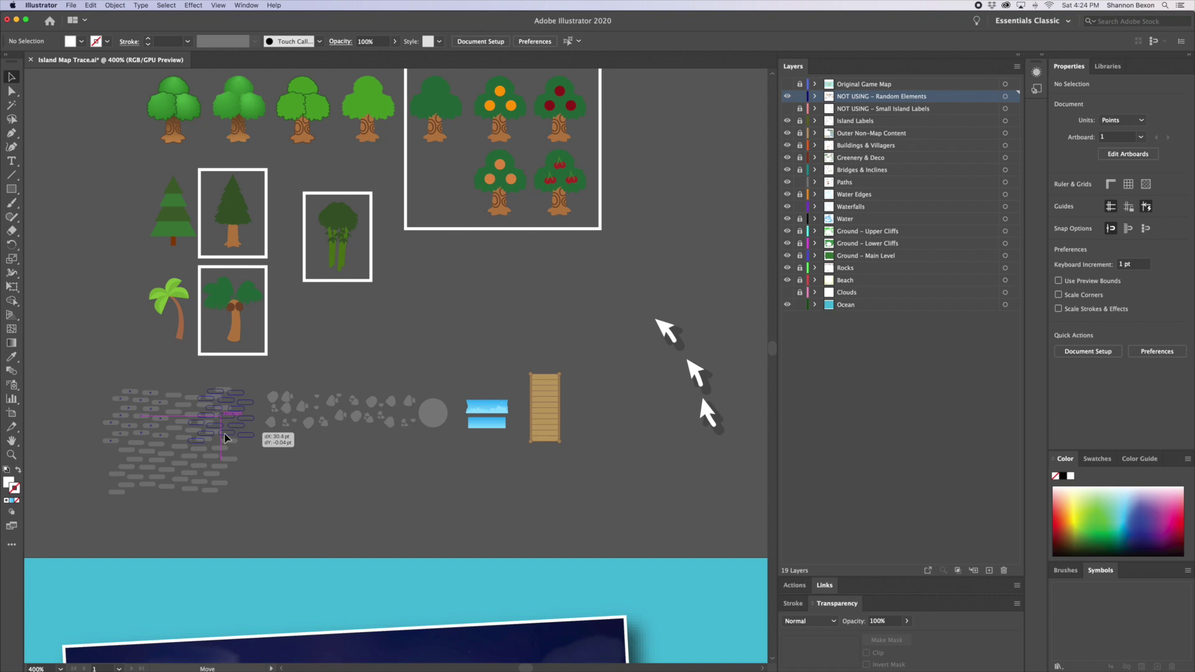
pyautogui.click(201, 440)
pyautogui.press('v')
pyautogui.rightClick(138, 413)
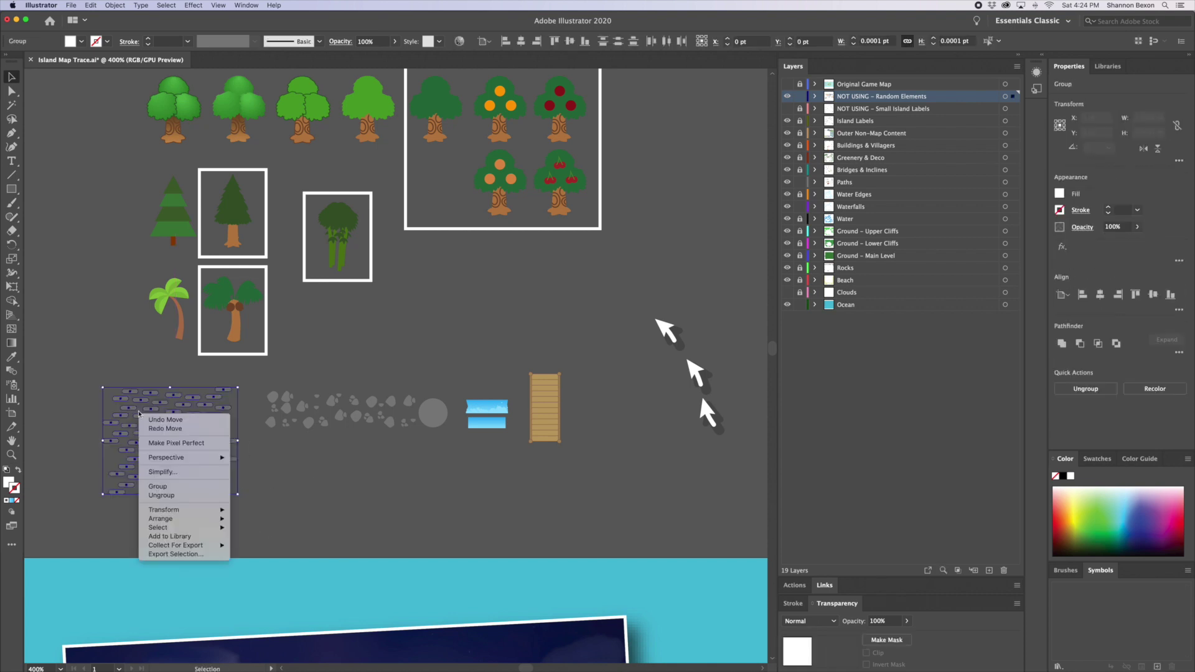
pyautogui.click(163, 496)
# - Rearrange individual bricks within and around the enlarged pattern for an irregular layout, and deselect them
pyautogui.moveTo(155, 429)
pyautogui.mouseDown()
pyautogui.moveTo(246, 429)
pyautogui.moveTo(194, 449)
pyautogui.moveTo(147, 424)
pyautogui.mouseUp()
pyautogui.moveTo(172, 462); pyautogui.dragTo(187, 487)
pyautogui.moveTo(186, 421); pyautogui.dragTo(145, 364)
pyautogui.click(173, 419)
pyautogui.moveTo(155, 427); pyautogui.dragTo(163, 456)
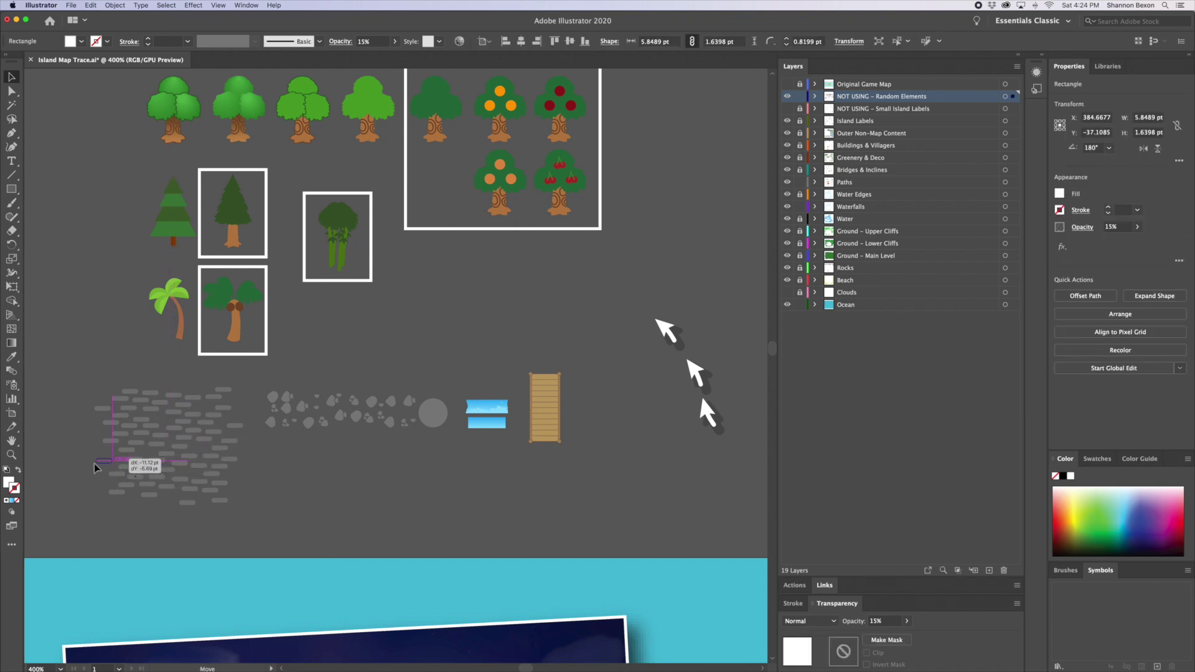
pyautogui.click(143, 408)
pyautogui.moveTo(144, 408); pyautogui.dragTo(178, 392)
pyautogui.click(140, 371)
# - Examine the brick paths near Redd and the round stepping stones below the Zen Garden label up close
pyautogui.scroll(-15, 200, 440)
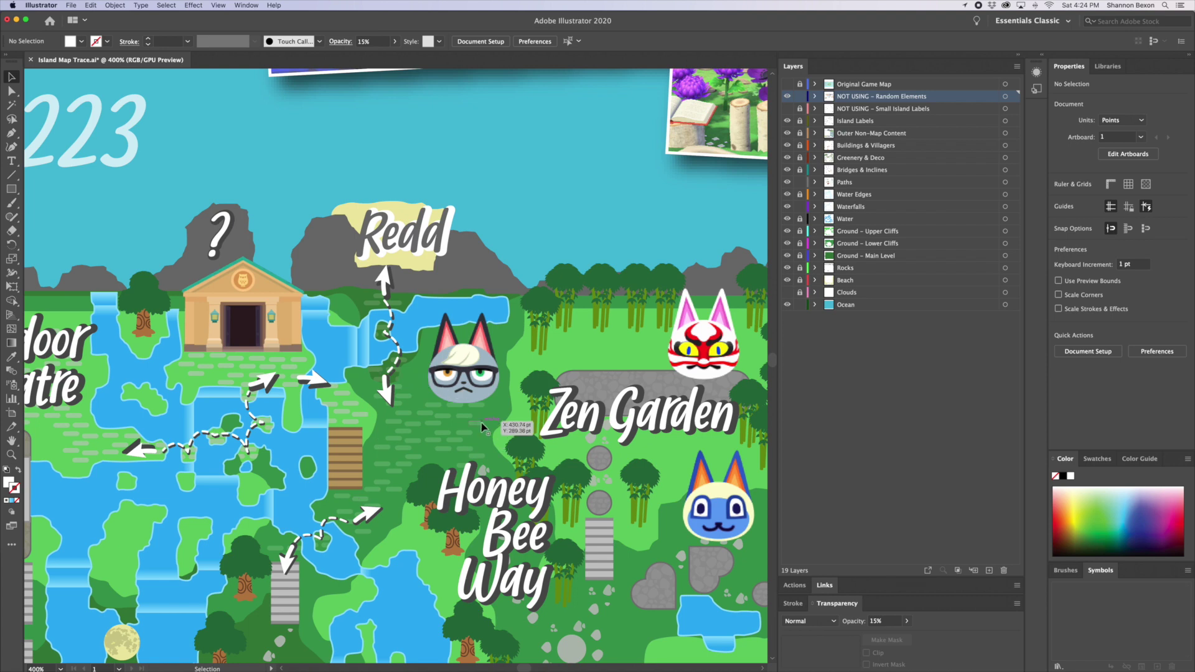
pyautogui.hscroll(5, 481, 463)
pyautogui.scroll(-1, 481, 464)
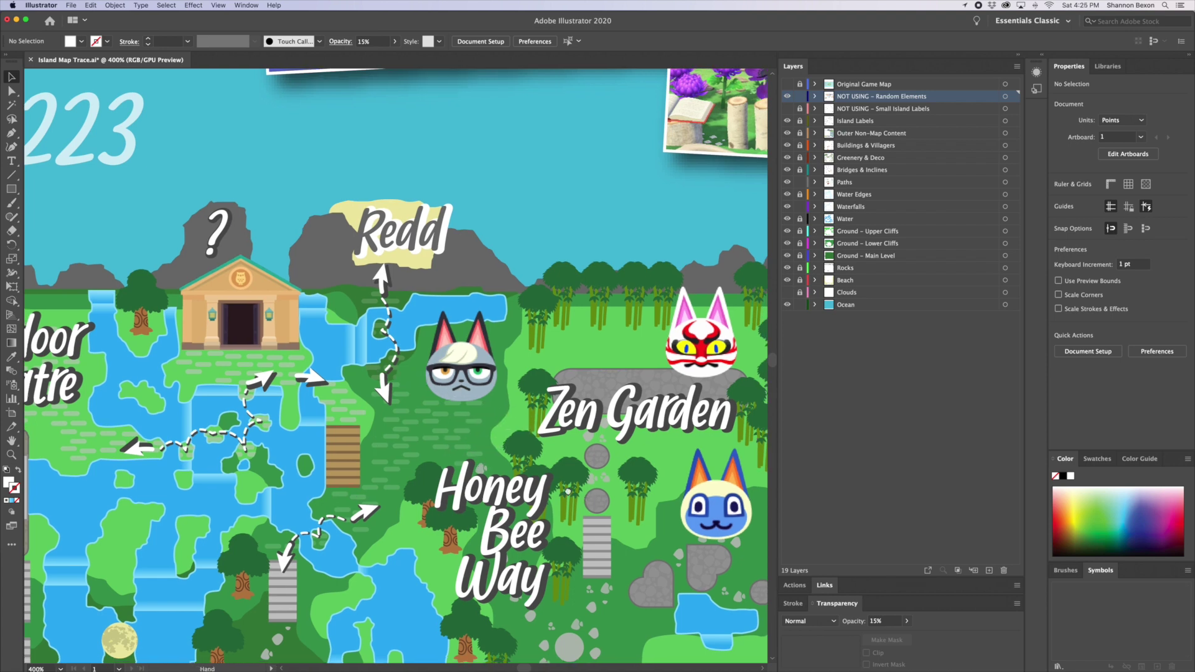
pyautogui.click(11, 455)
pyautogui.click(429, 427)
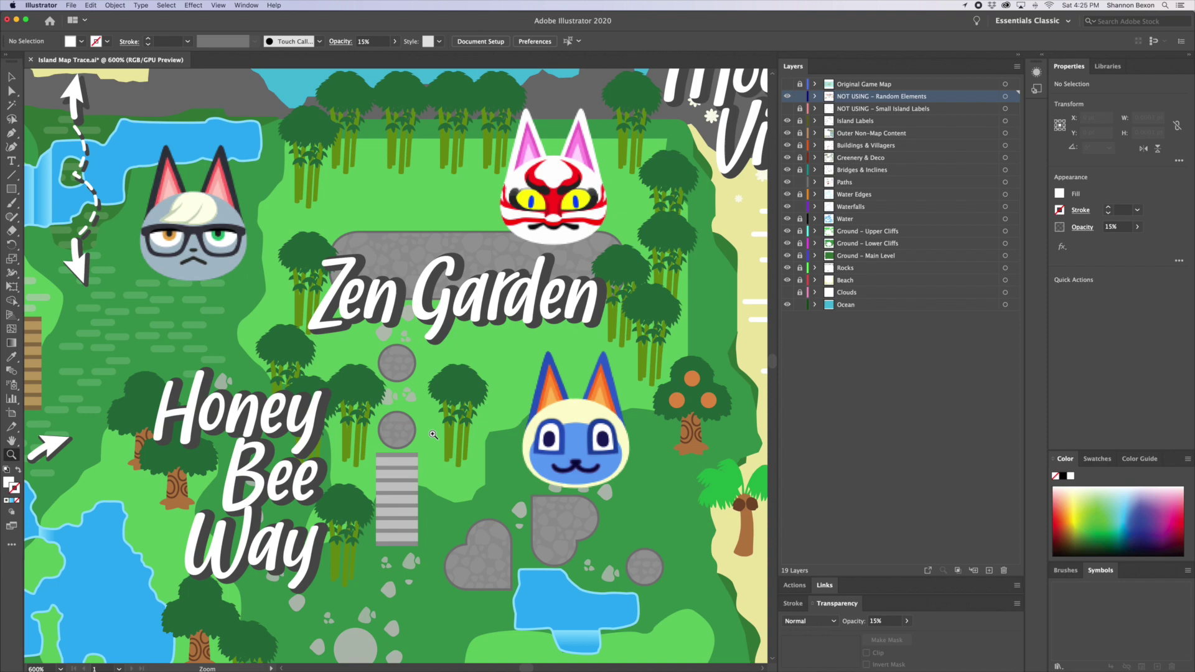
pyautogui.click(458, 398)
pyautogui.click(403, 291)
pyautogui.press('v')
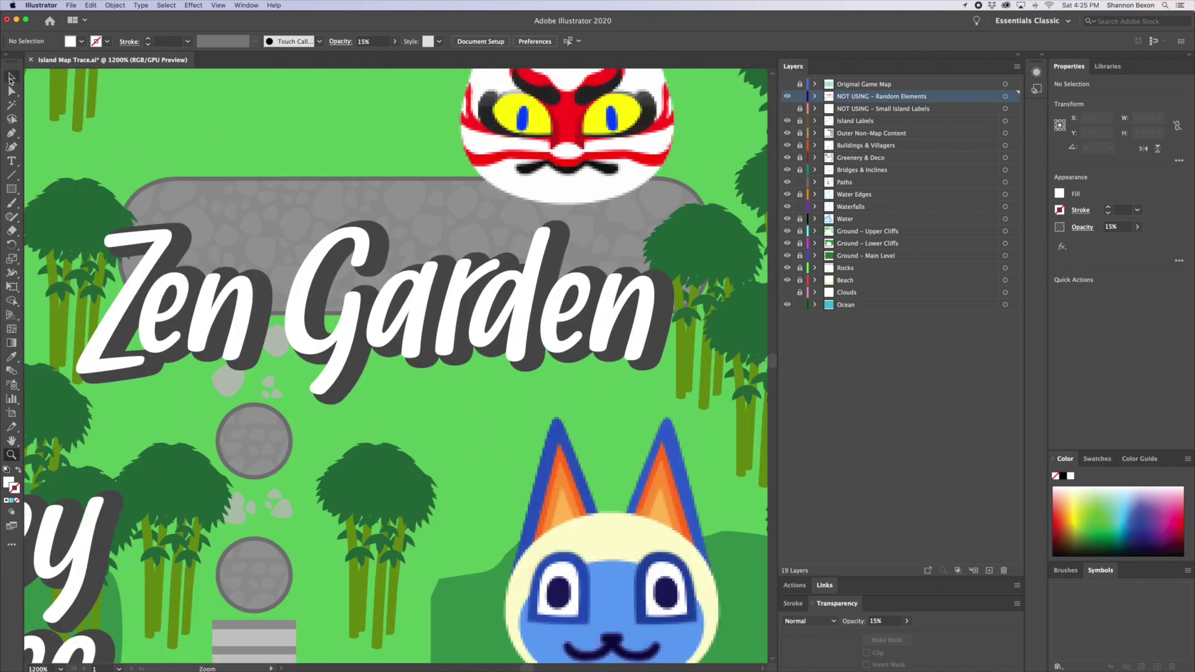
pyautogui.moveTo(274, 340); pyautogui.dragTo(292, 216)
pyautogui.moveTo(337, 344); pyautogui.dragTo(328, 261)
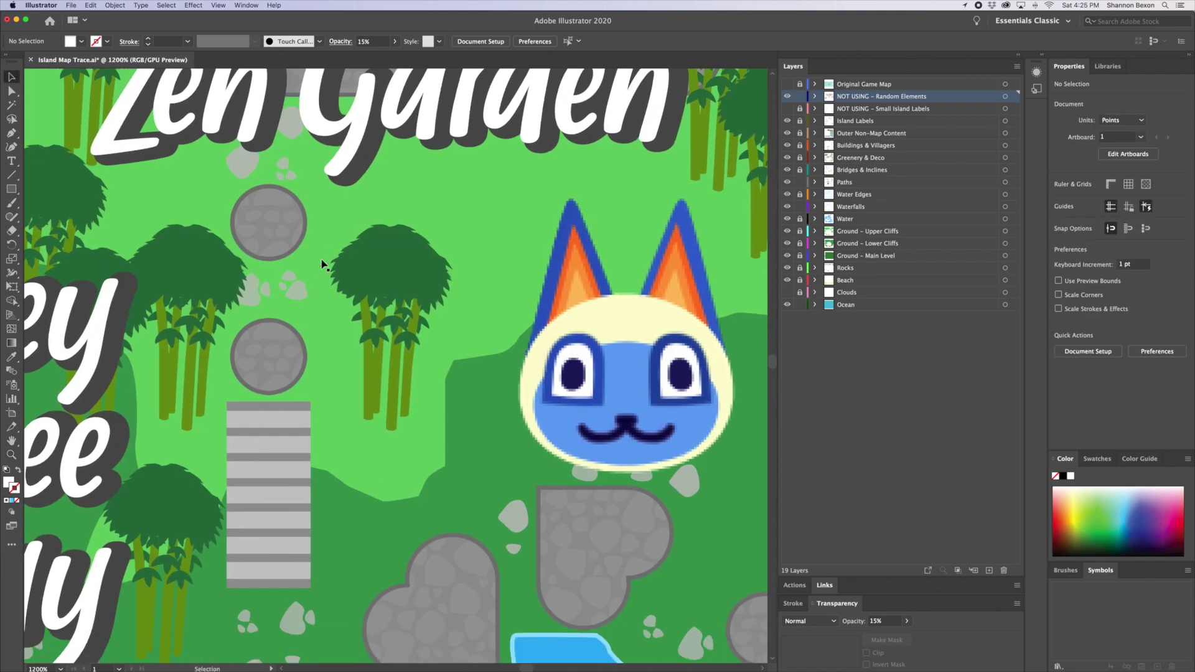
pyautogui.click(11, 454)
pyautogui.click(232, 109)
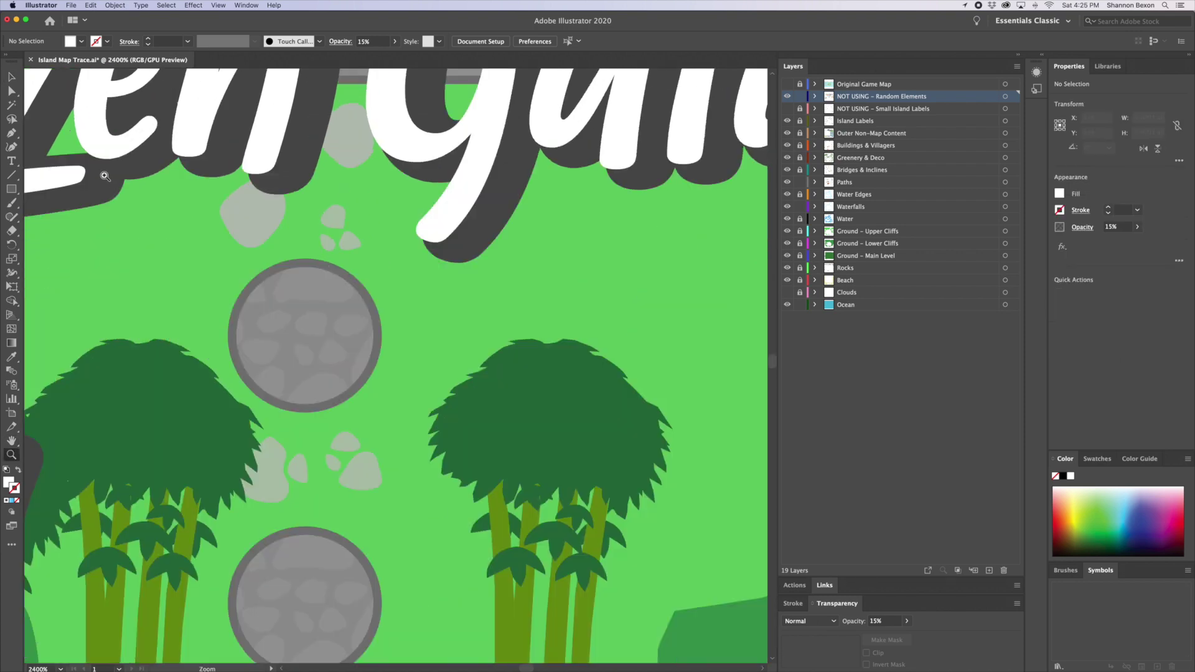
pyautogui.click(11, 76)
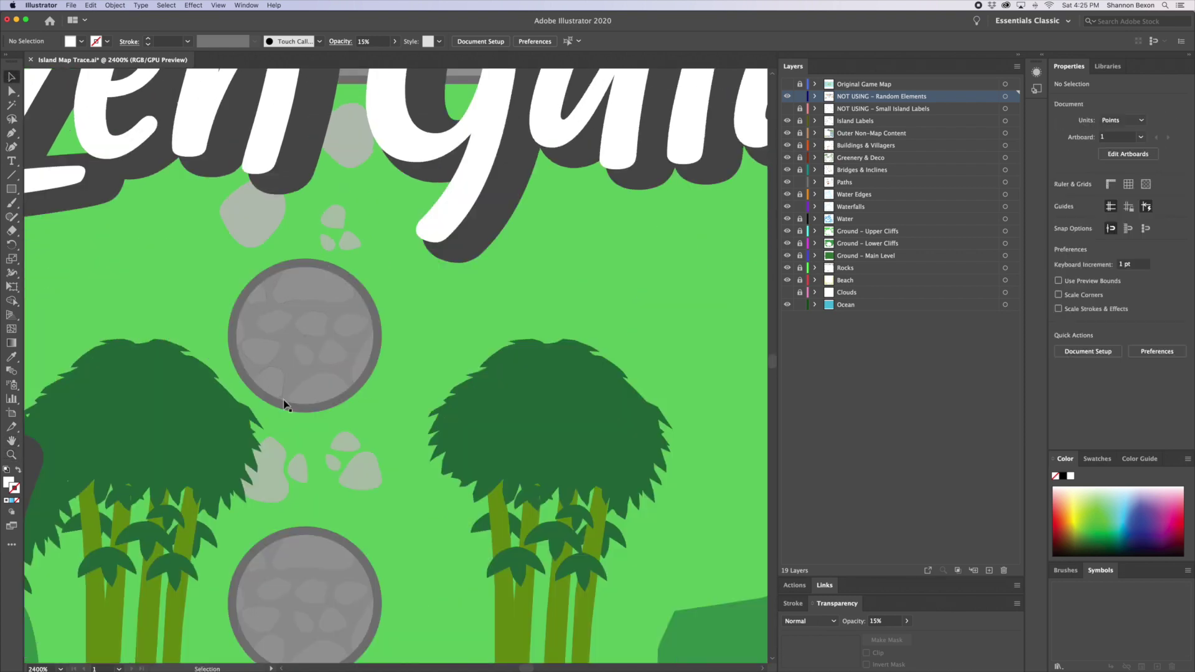
# - Select the upper round stepping stone and one of its edge stones to inspect the clipped outline
pyautogui.click(364, 355)
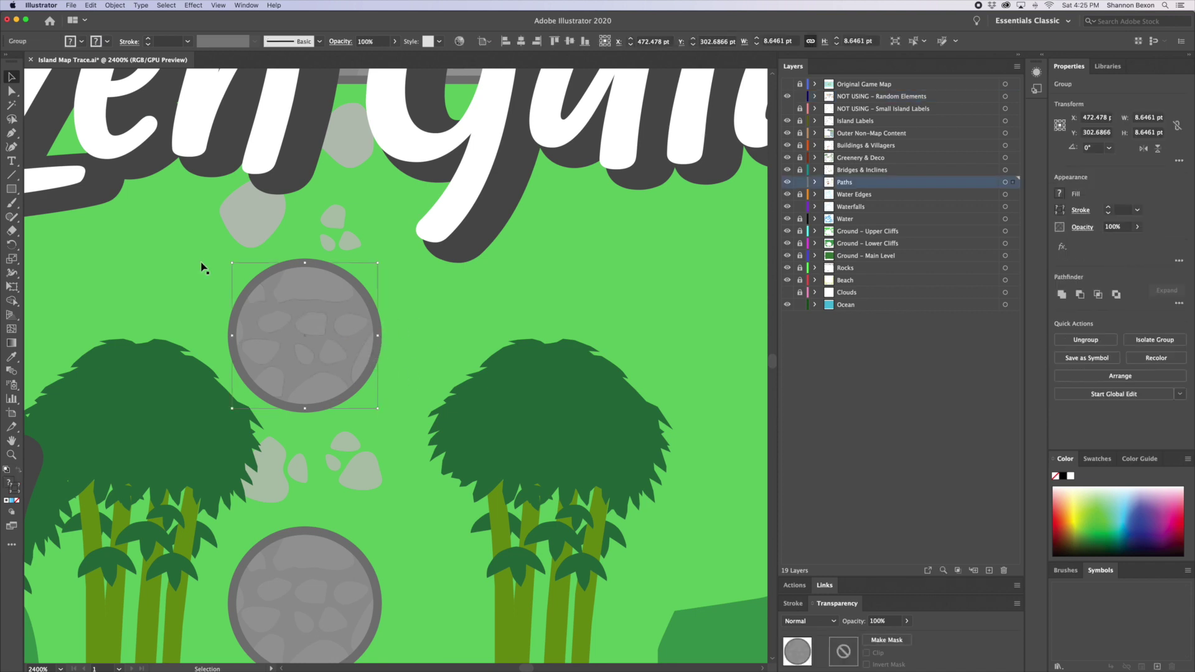
pyautogui.click(11, 91)
pyautogui.click(376, 347)
pyautogui.click(378, 342)
pyautogui.moveTo(380, 341); pyautogui.dragTo(384, 394)
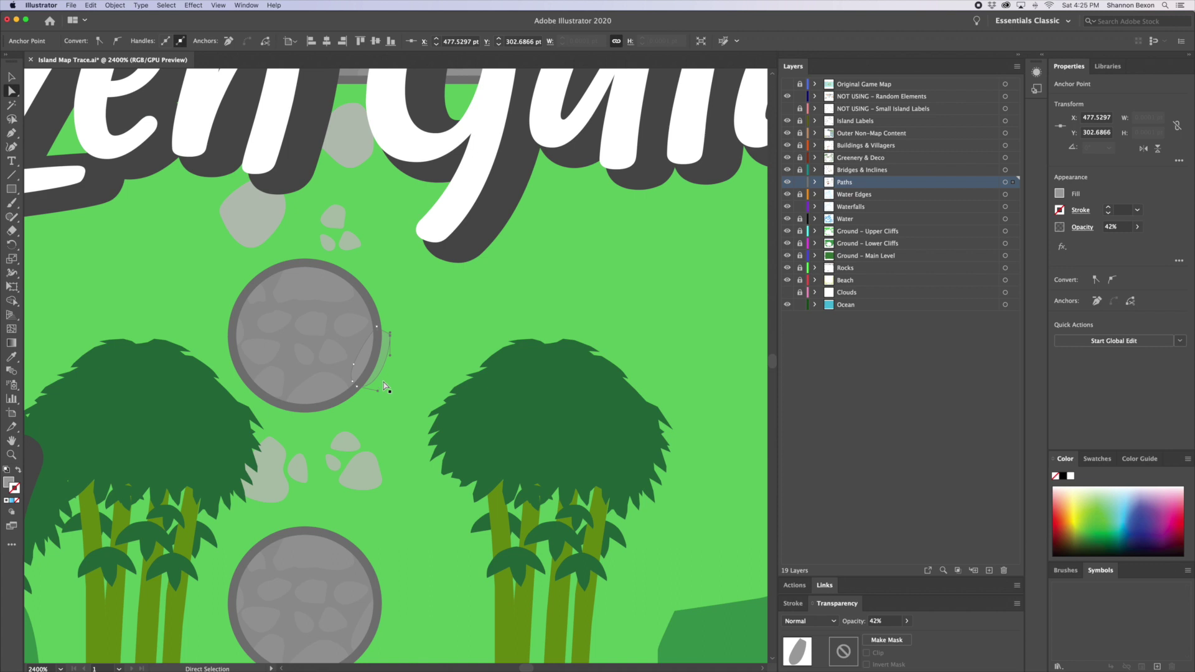
pyautogui.moveTo(391, 335); pyautogui.dragTo(378, 337)
pyautogui.moveTo(380, 395); pyautogui.dragTo(373, 374)
pyautogui.click(11, 76)
pyautogui.click(165, 212)
# - Select the upper round stepping stone below the Zen Garden label as a whole group and deselect it
pyautogui.moveTo(327, 430); pyautogui.dragTo(353, 503)
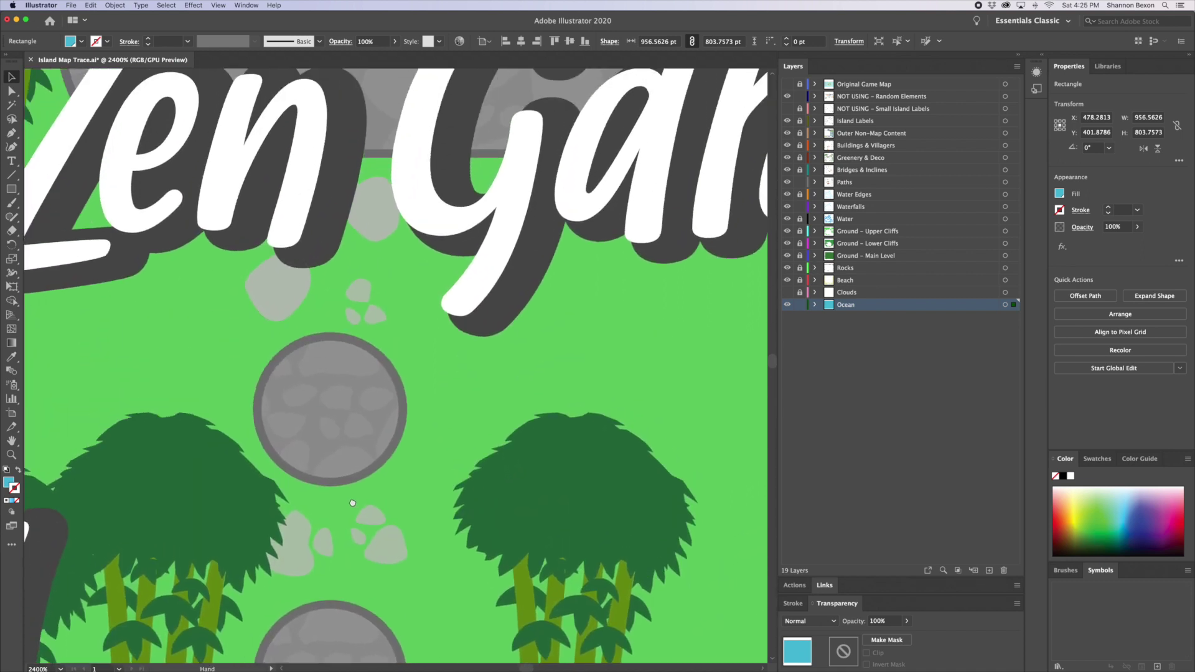
pyautogui.click(316, 368)
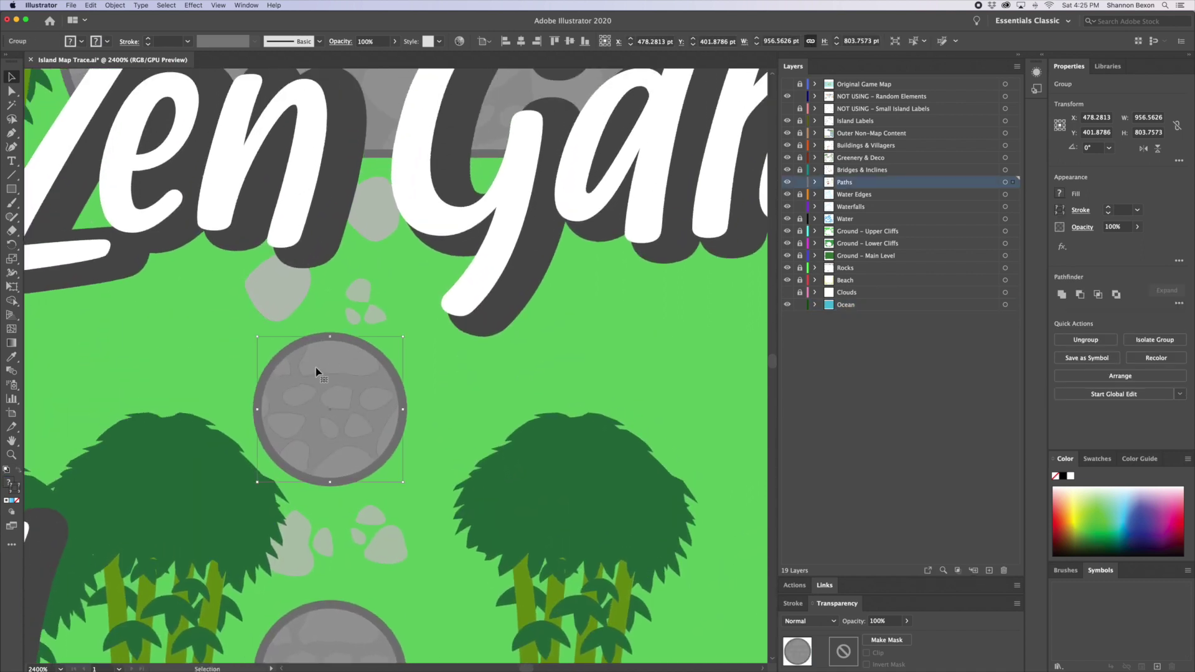
pyautogui.click(463, 365)
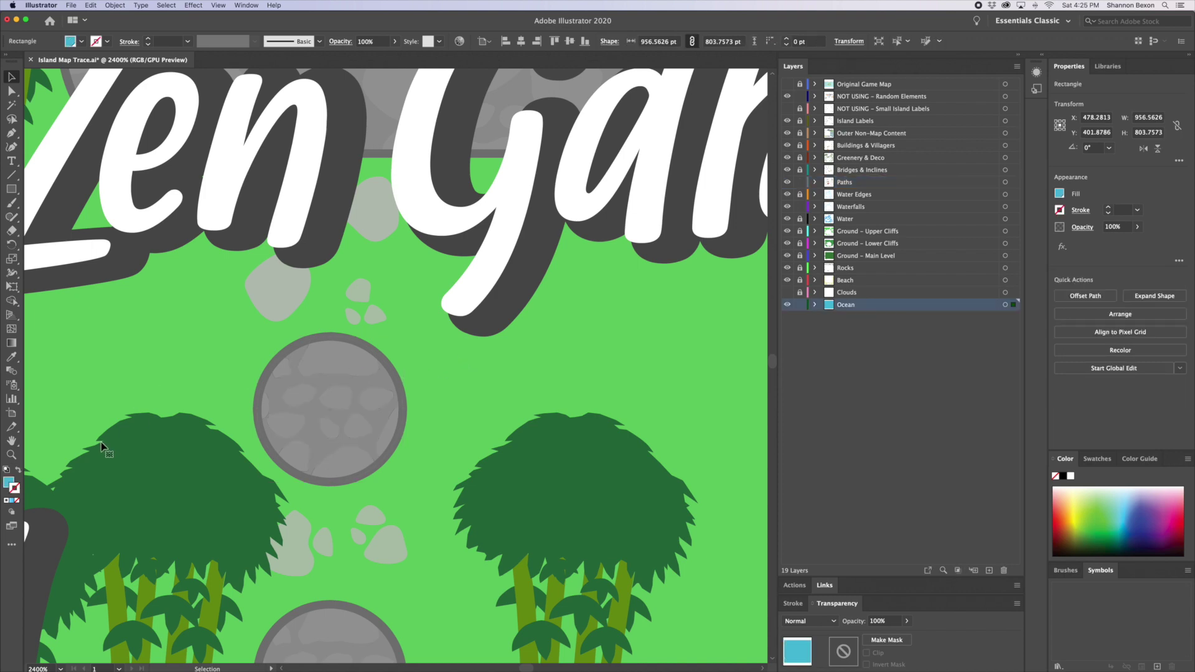
# - Ungroup the lower-left heart-shaped stone path beside the small pond south of the Zen Garden
pyautogui.keyDown('alt'); pyautogui.click(373, 323); pyautogui.keyUp('alt')
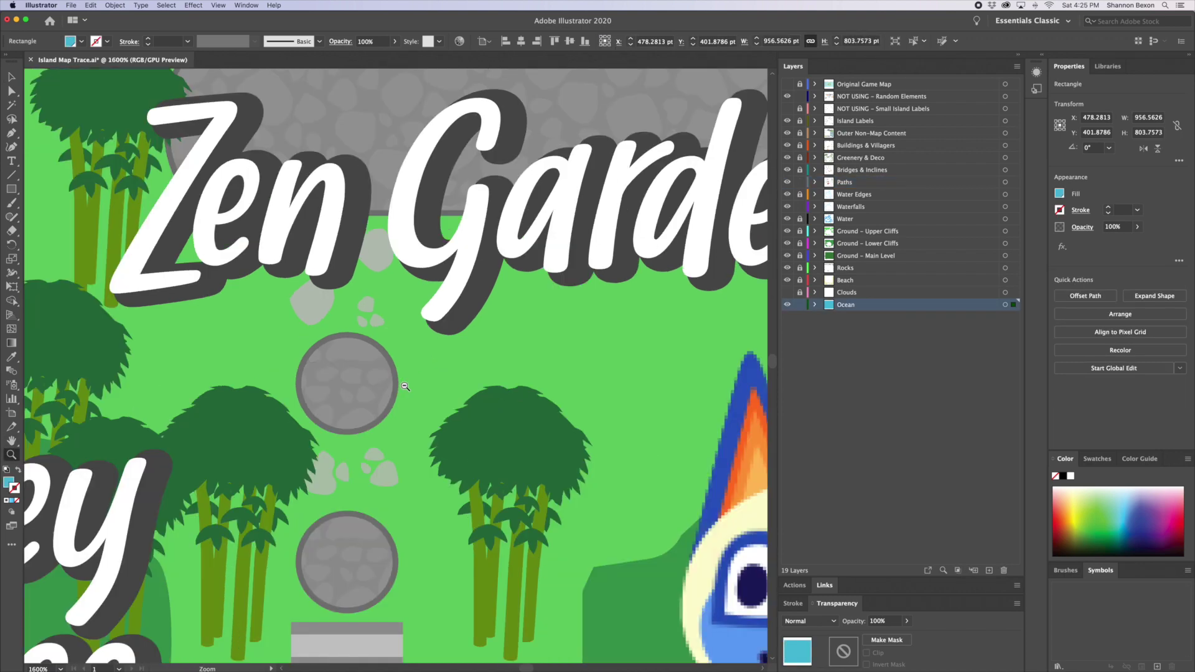
pyautogui.keyDown('alt'); pyautogui.click(398, 367); pyautogui.keyUp('alt')
pyautogui.keyDown('alt'); pyautogui.click(408, 380); pyautogui.keyUp('alt')
pyautogui.scroll(-5, 364, 337)
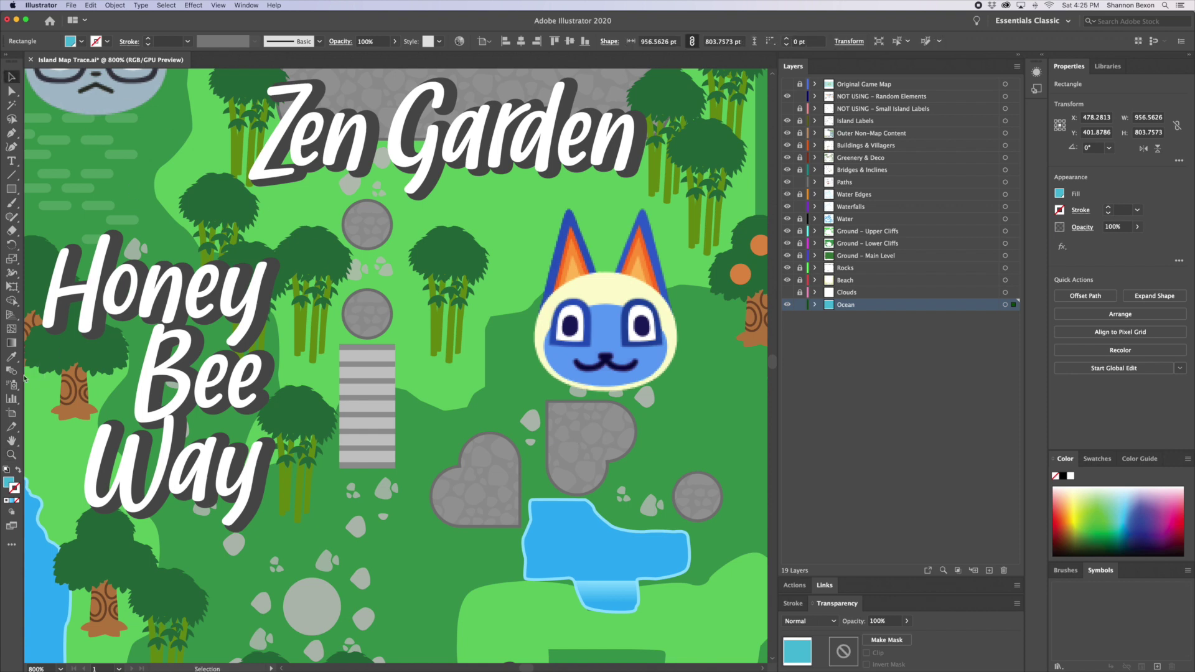
pyautogui.click(414, 448)
pyautogui.click(486, 336)
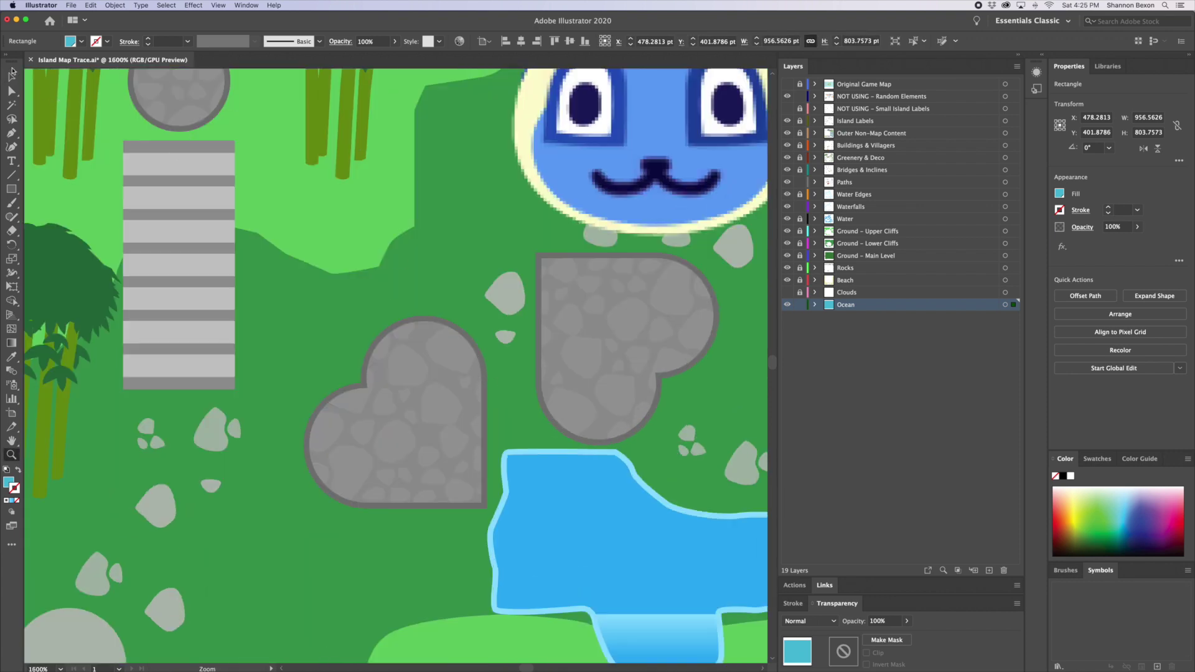
pyautogui.click(11, 77)
pyautogui.click(428, 317)
pyautogui.rightClick(428, 318)
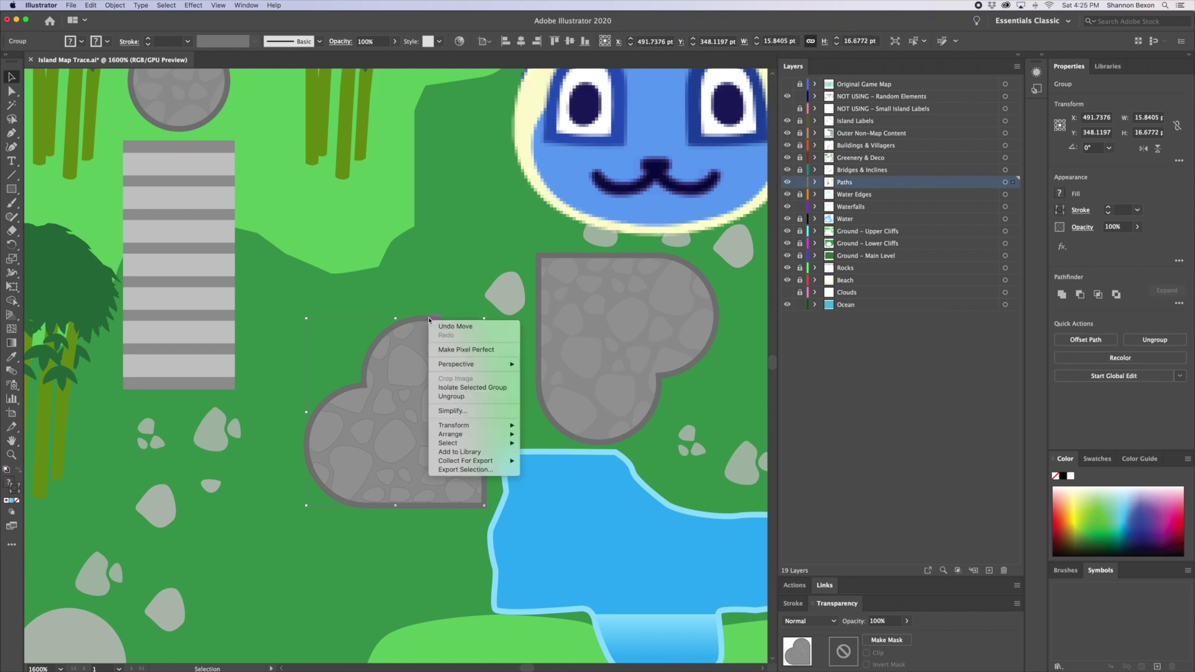
pyautogui.click(452, 397)
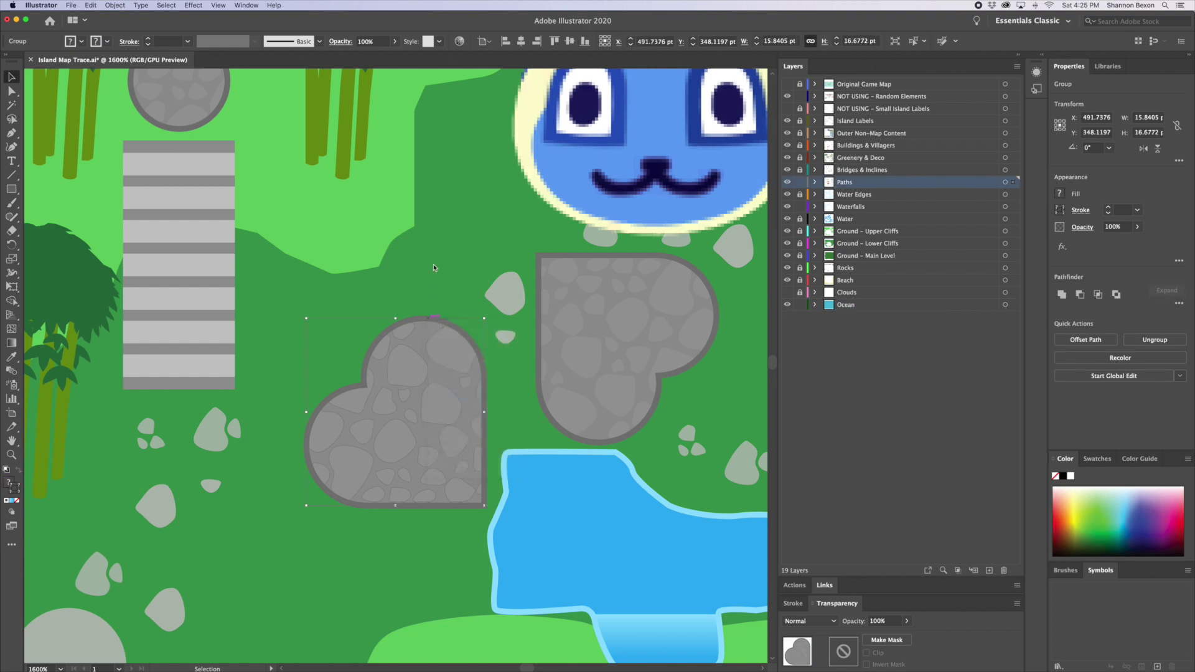
# - Move the heart's outline down off its stone fill and undo the move
pyautogui.click(441, 323)
pyautogui.moveTo(440, 323); pyautogui.dragTo(417, 477)
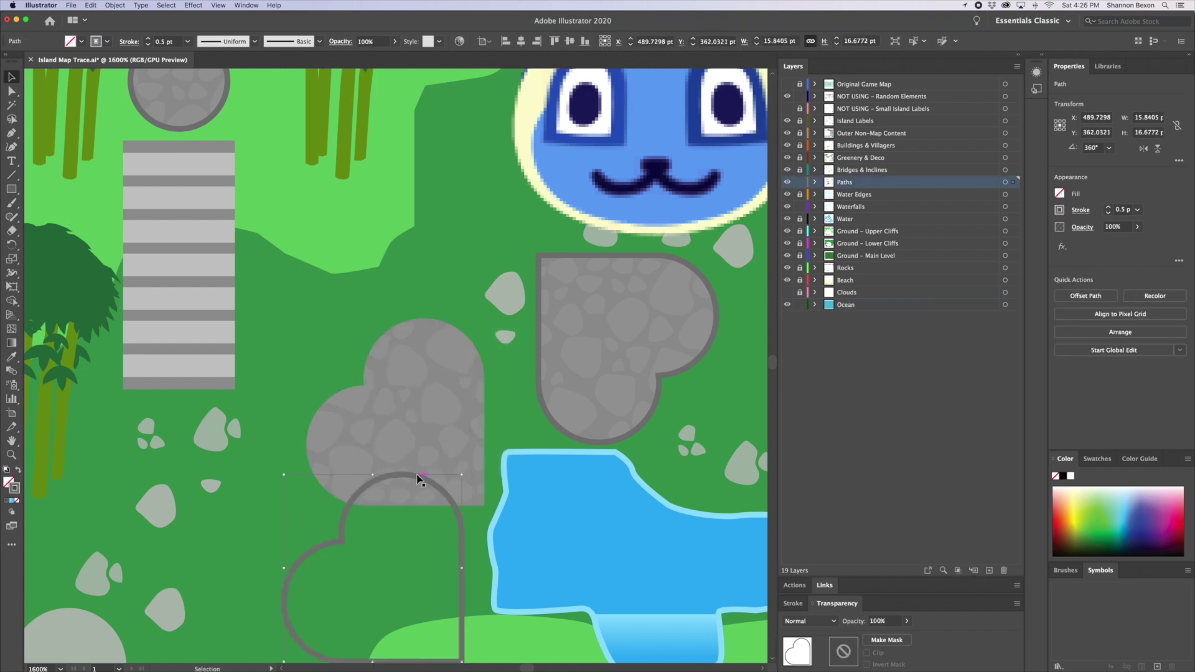
pyautogui.press('super+z')
# - Select the heart's stone pattern separately from its outline and deselect it
pyautogui.click(427, 308)
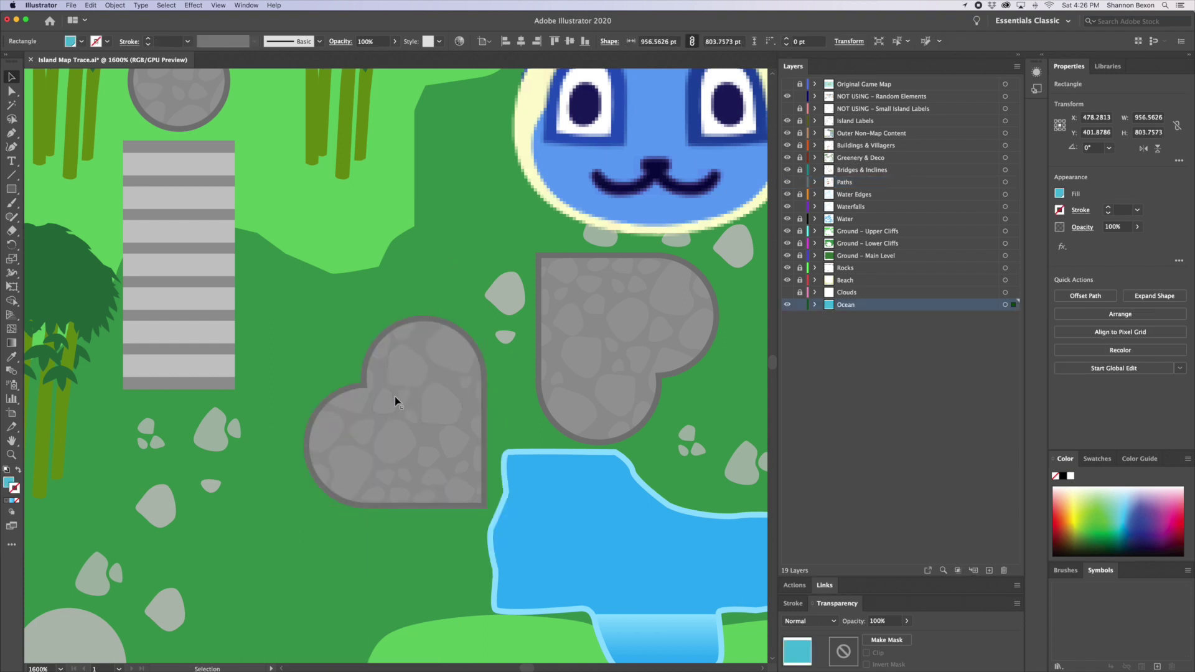
pyautogui.click(442, 352)
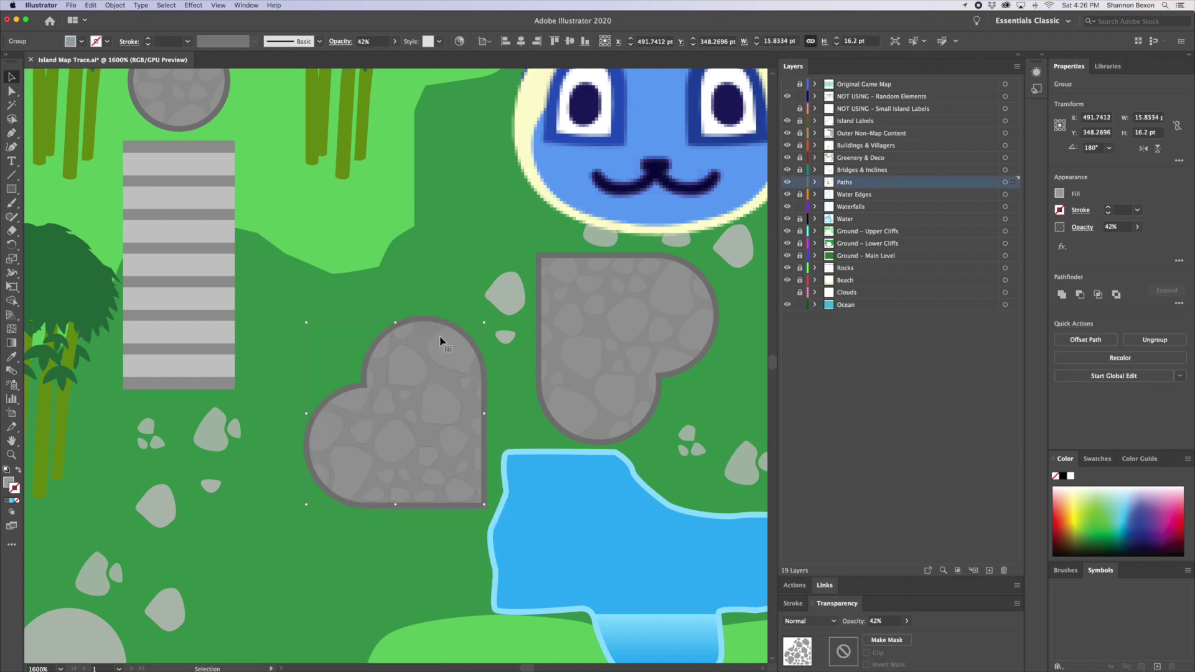
pyautogui.click(411, 303)
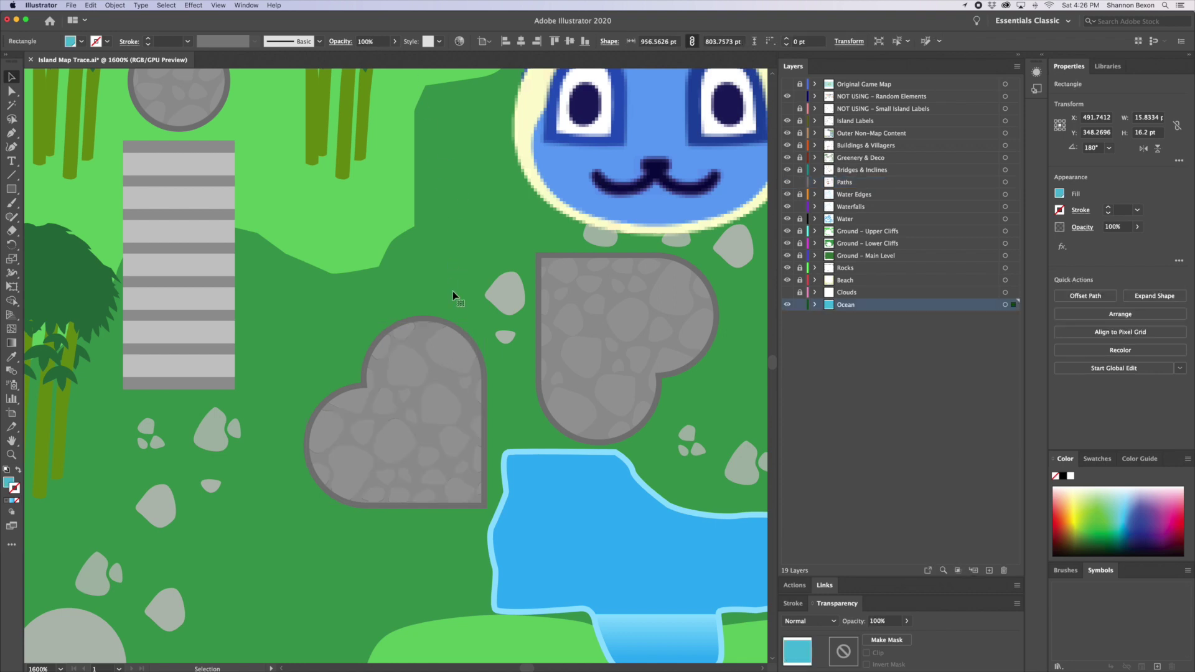
# - Inspect the gray path near My House by selecting a single stone and a grouped stone cluster
pyautogui.click(12, 454)
pyautogui.keyDown('alt'); pyautogui.click(181, 471); pyautogui.keyUp('alt')
pyautogui.keyDown('alt'); pyautogui.click(272, 465); pyautogui.keyUp('alt')
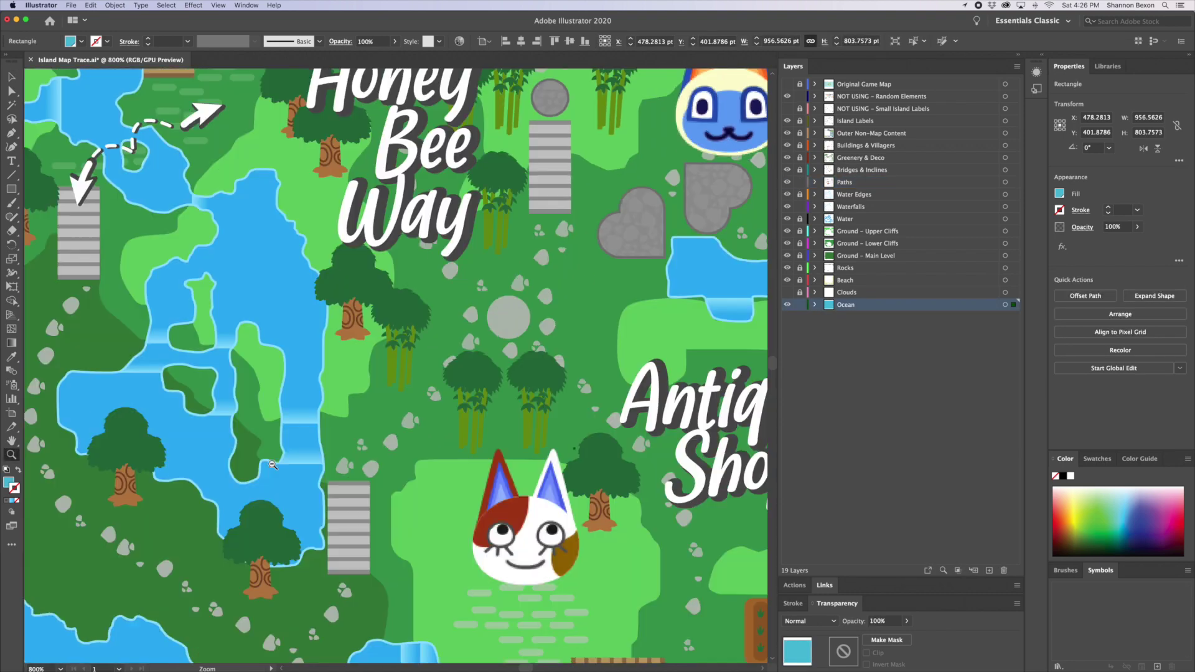
pyautogui.keyDown('alt'); pyautogui.click(272, 464); pyautogui.keyUp('alt')
pyautogui.click(358, 316)
pyautogui.click(410, 333)
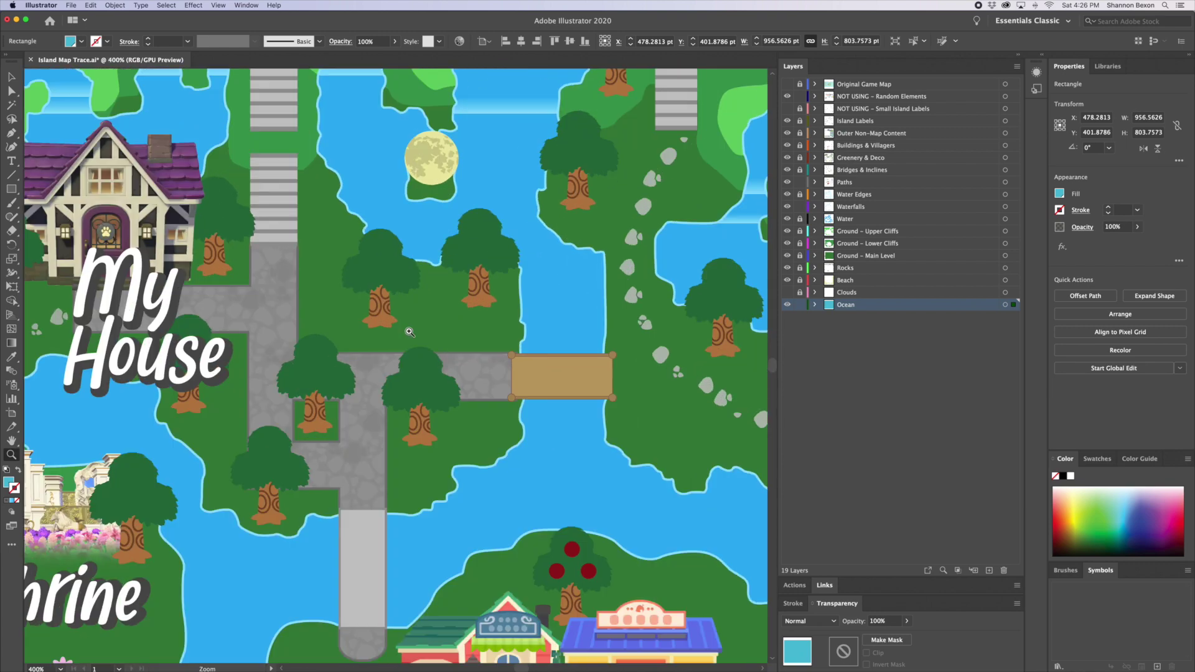
pyautogui.click(374, 382)
pyautogui.click(374, 383)
pyautogui.click(359, 354)
pyautogui.click(389, 346)
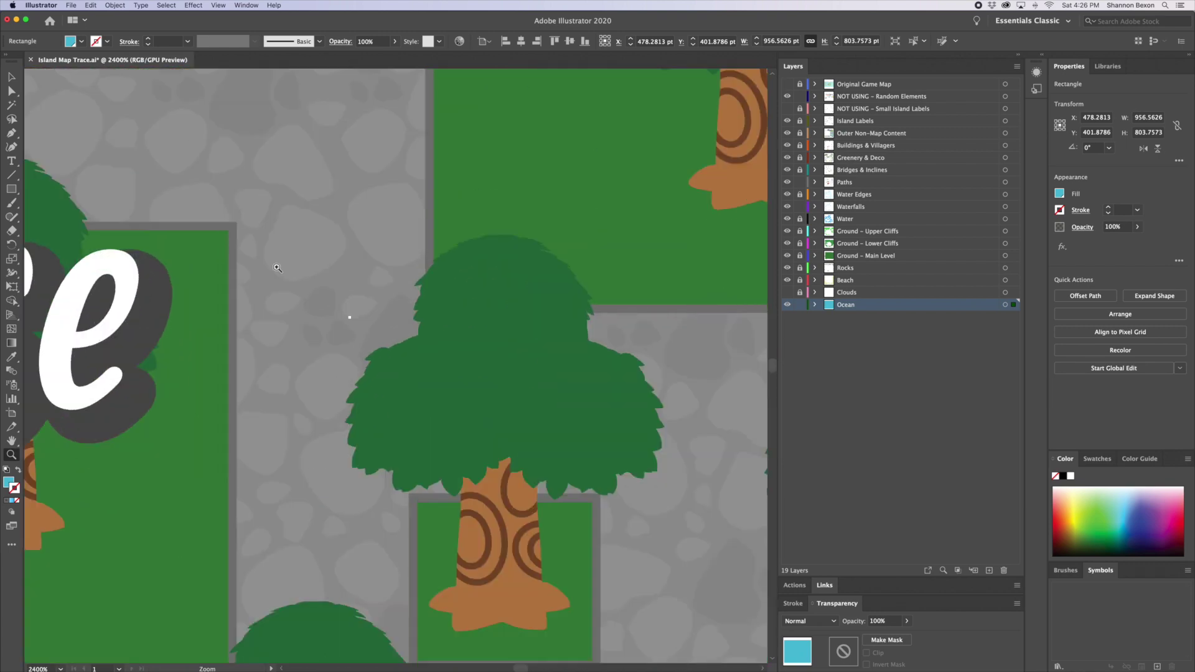
pyautogui.press('v')
pyautogui.scroll(5, 333, 325)
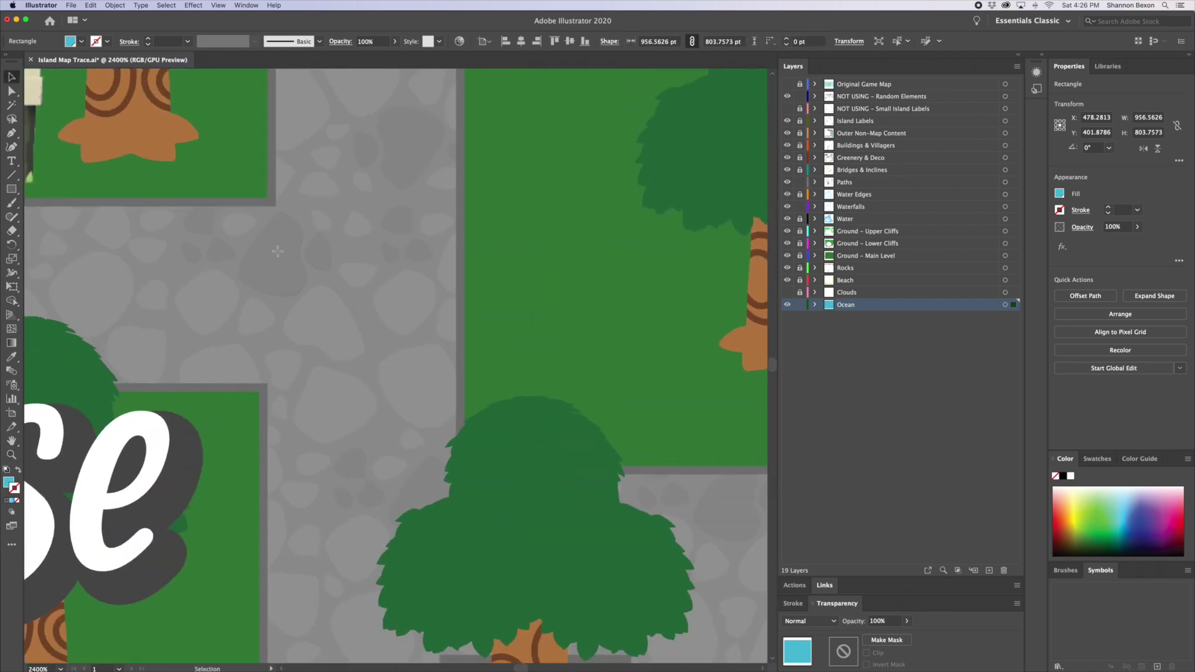
pyautogui.click(278, 251)
pyautogui.click(347, 336)
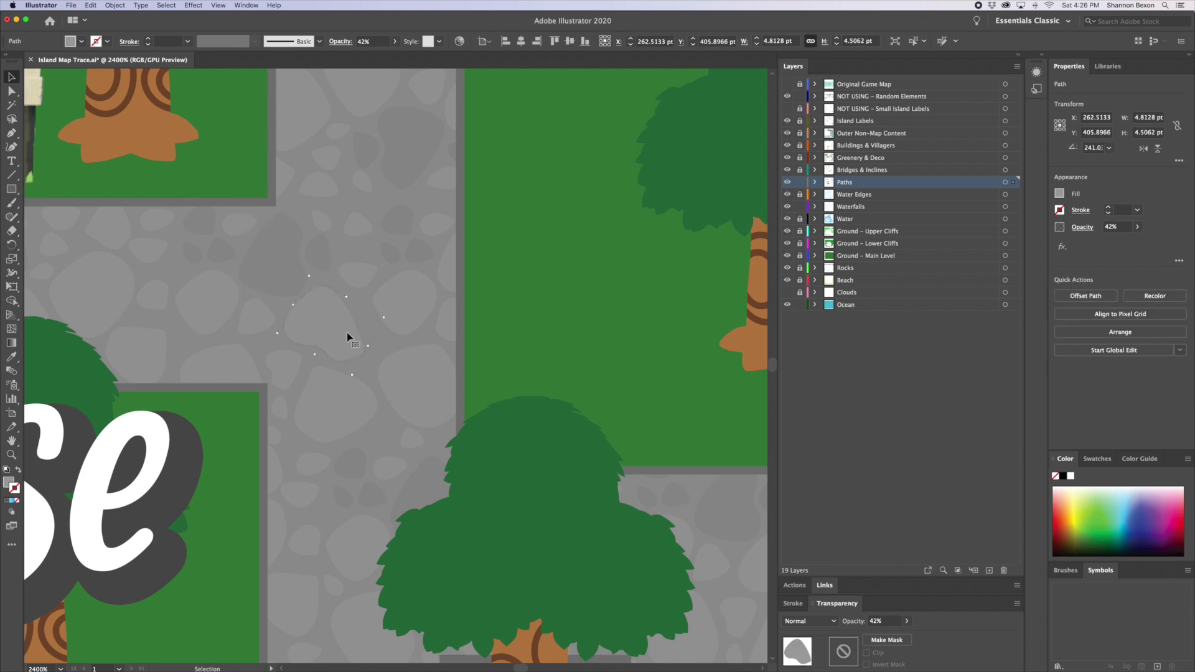
pyautogui.click(270, 249)
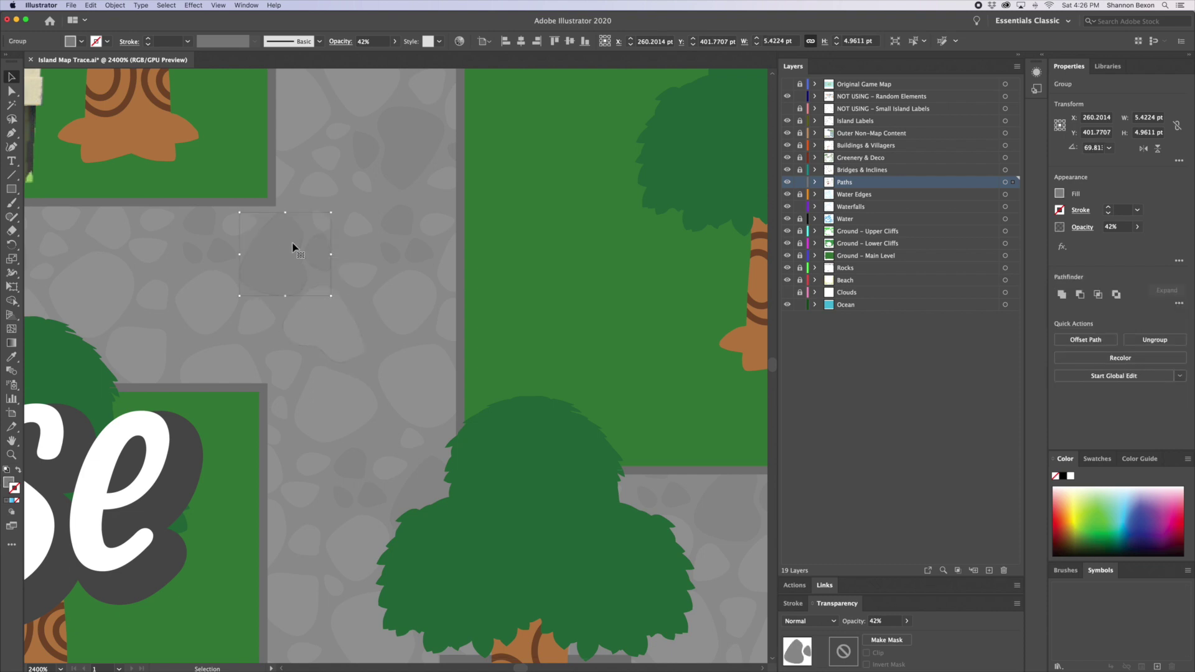
# - Examine the repeated stone pattern along the gray path from My House down to the bridge above the Market
pyautogui.moveTo(295, 236); pyautogui.dragTo(408, 128)
pyautogui.moveTo(150, 312); pyautogui.dragTo(397, 301)
pyautogui.moveTo(488, 397); pyautogui.dragTo(191, 148)
pyautogui.moveTo(378, 387); pyautogui.dragTo(235, 216)
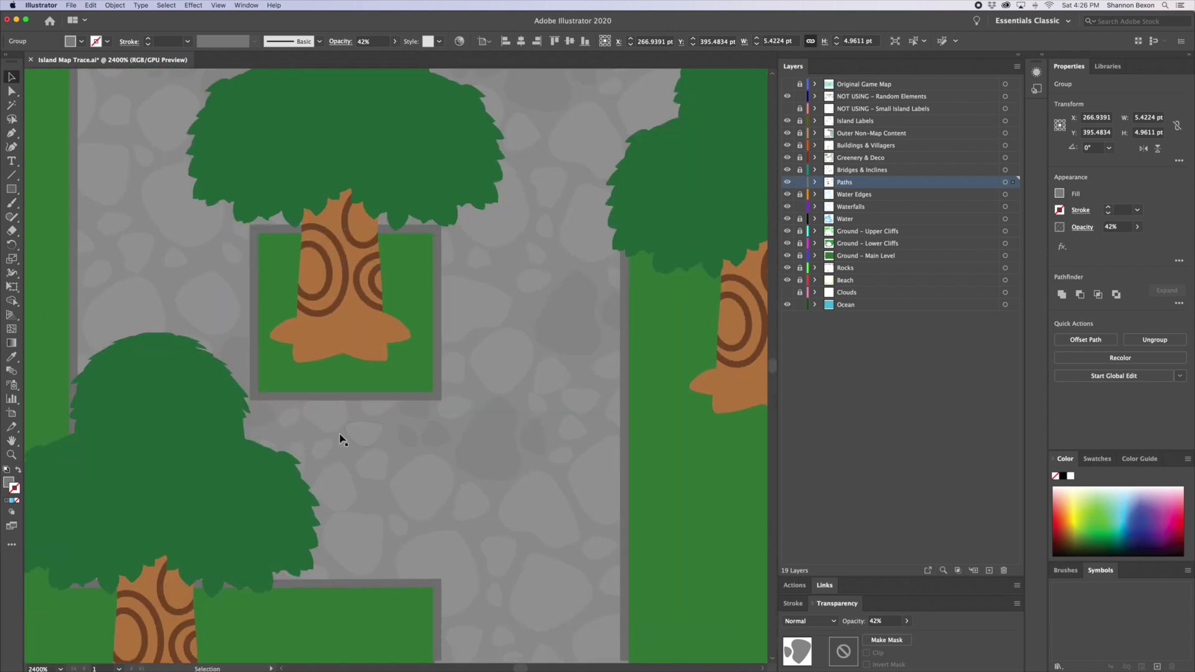
pyautogui.click(11, 454)
pyautogui.keyDown('alt'); pyautogui.click(491, 402); pyautogui.keyUp('alt')
pyautogui.keyDown('alt'); pyautogui.click(491, 402); pyautogui.keyUp('alt')
pyautogui.keyDown('alt'); pyautogui.click(404, 421); pyautogui.keyUp('alt')
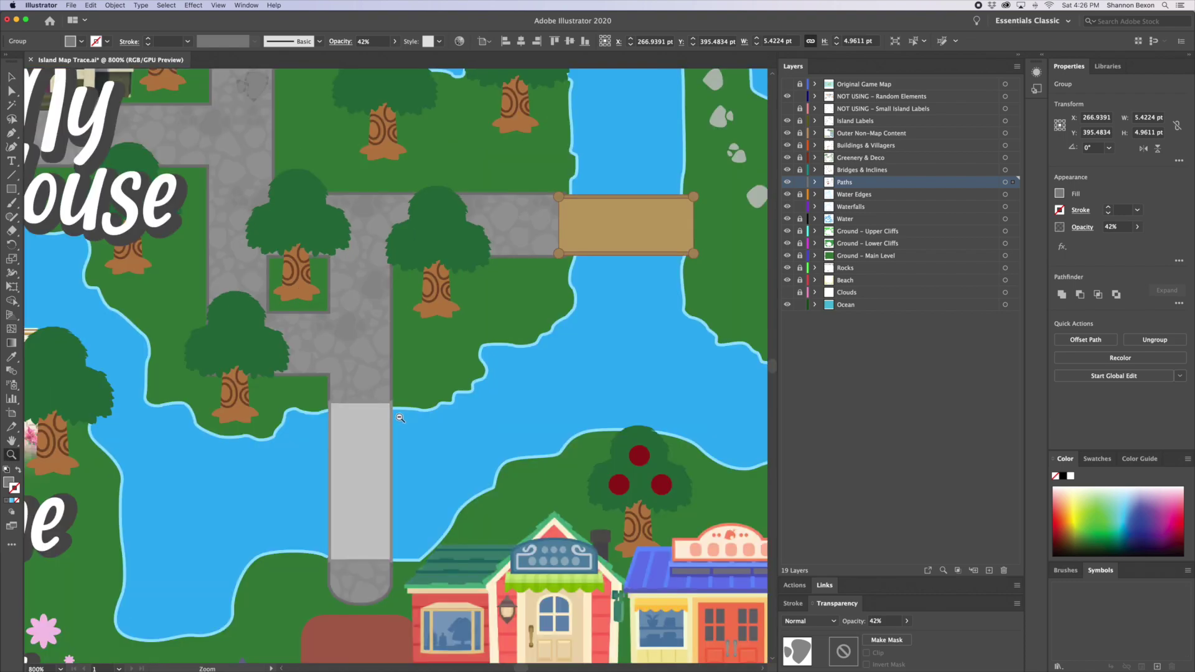
pyautogui.keyDown('alt'); pyautogui.click(406, 403); pyautogui.keyUp('alt')
pyautogui.keyDown('alt'); pyautogui.click(436, 391); pyautogui.keyUp('alt')
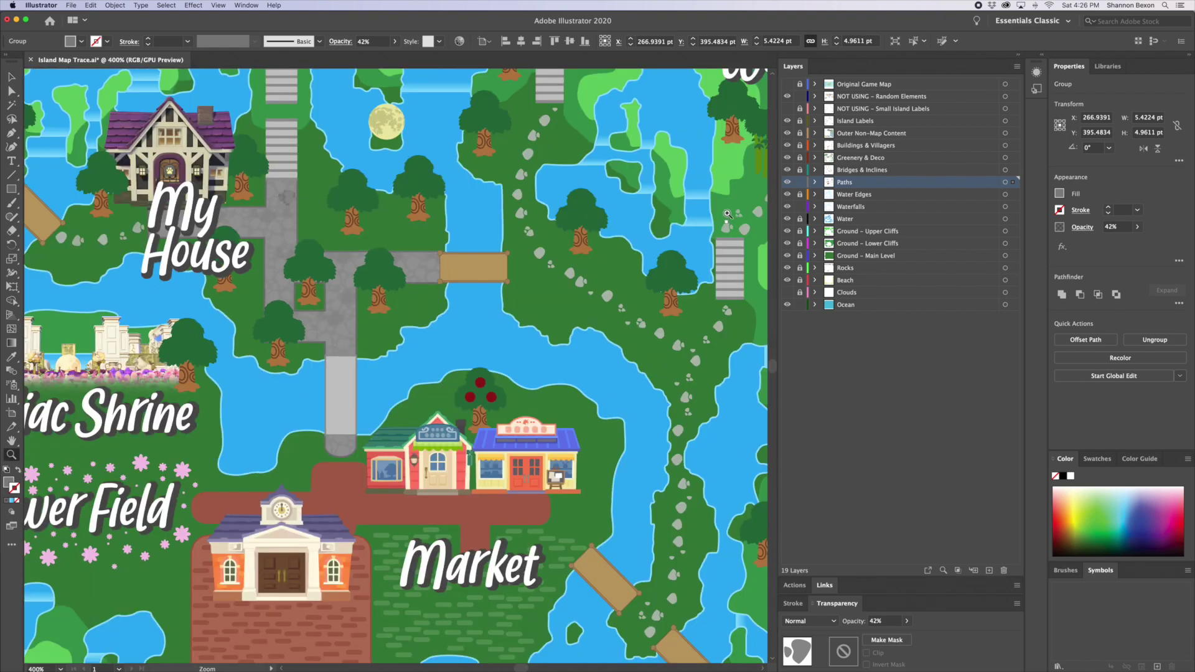
# - Deselect the stones and survey the paths, bridges and inclines across the map, from the airport dock to Honey Bee Way
pyautogui.click(11, 77)
pyautogui.click(425, 328)
pyautogui.moveTo(453, 474); pyautogui.dragTo(286, 495)
pyautogui.moveTo(253, 326); pyautogui.dragTo(281, 467)
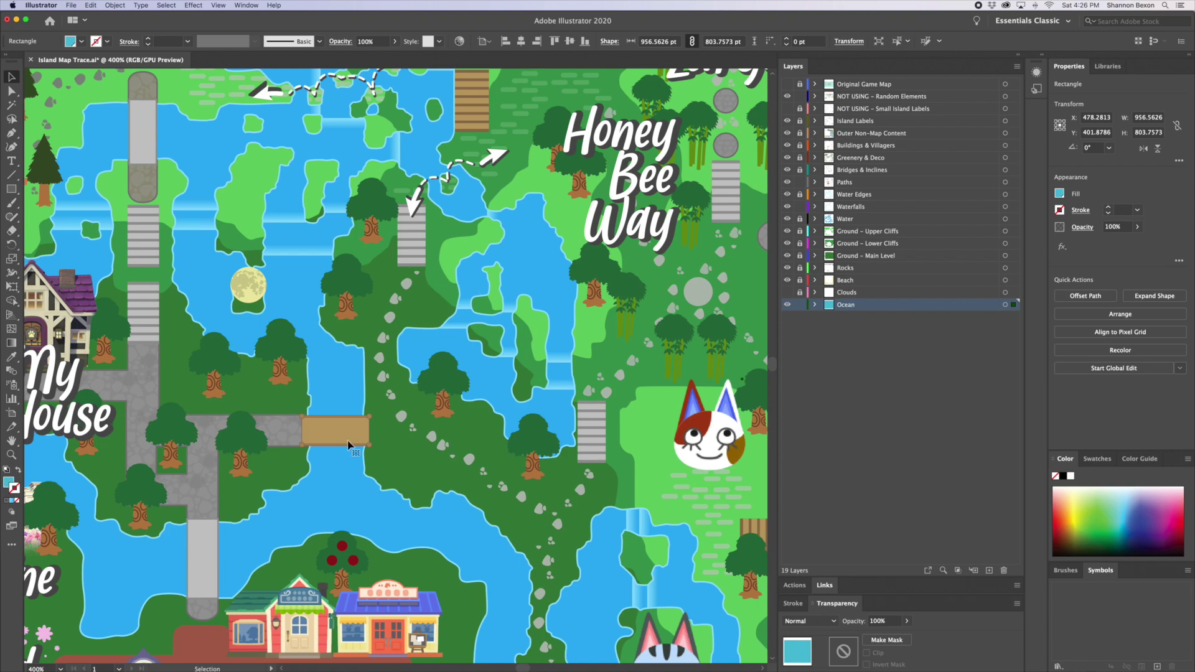
pyautogui.moveTo(317, 548); pyautogui.dragTo(356, 308)
pyautogui.scroll(-5, 355, 308)
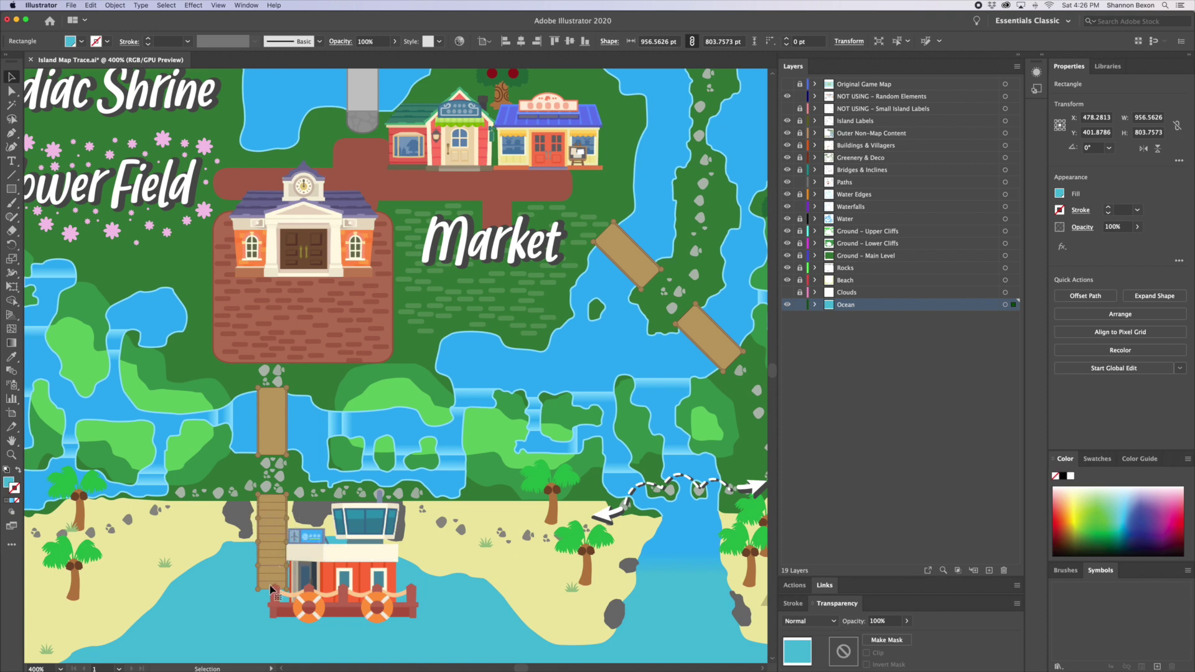
pyautogui.press('space')
pyautogui.scroll(10, 333, 329)
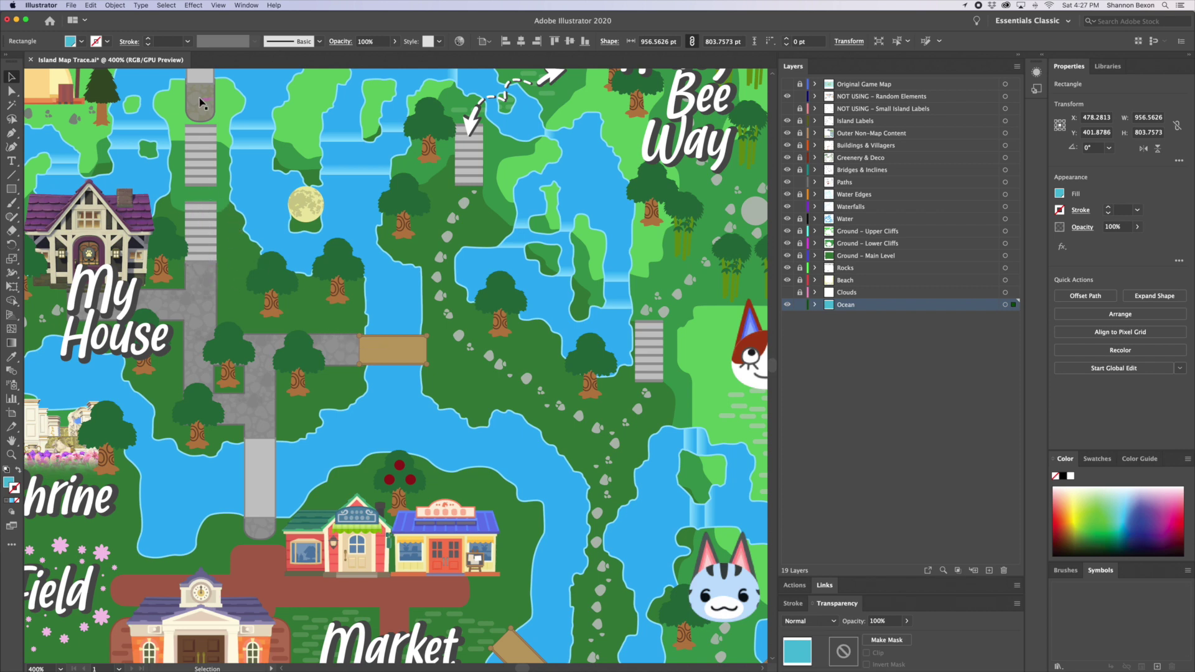
pyautogui.scroll(-10, 205, 143)
pyautogui.hscroll(10, 206, 143)
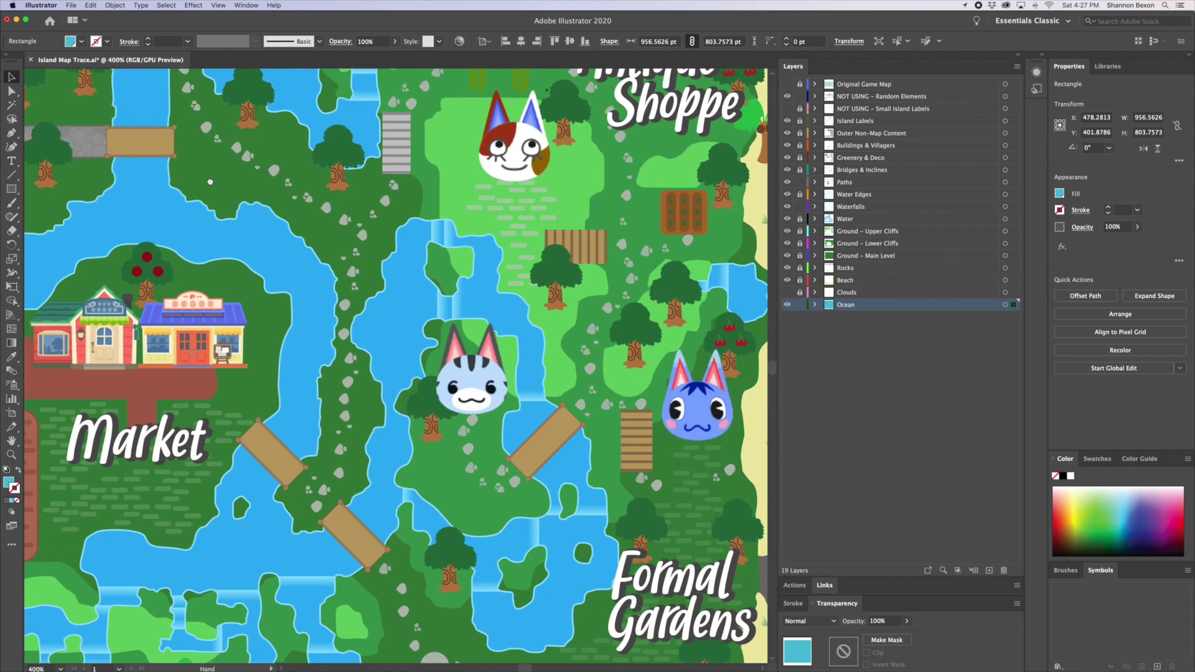
pyautogui.scroll(10, 209, 182)
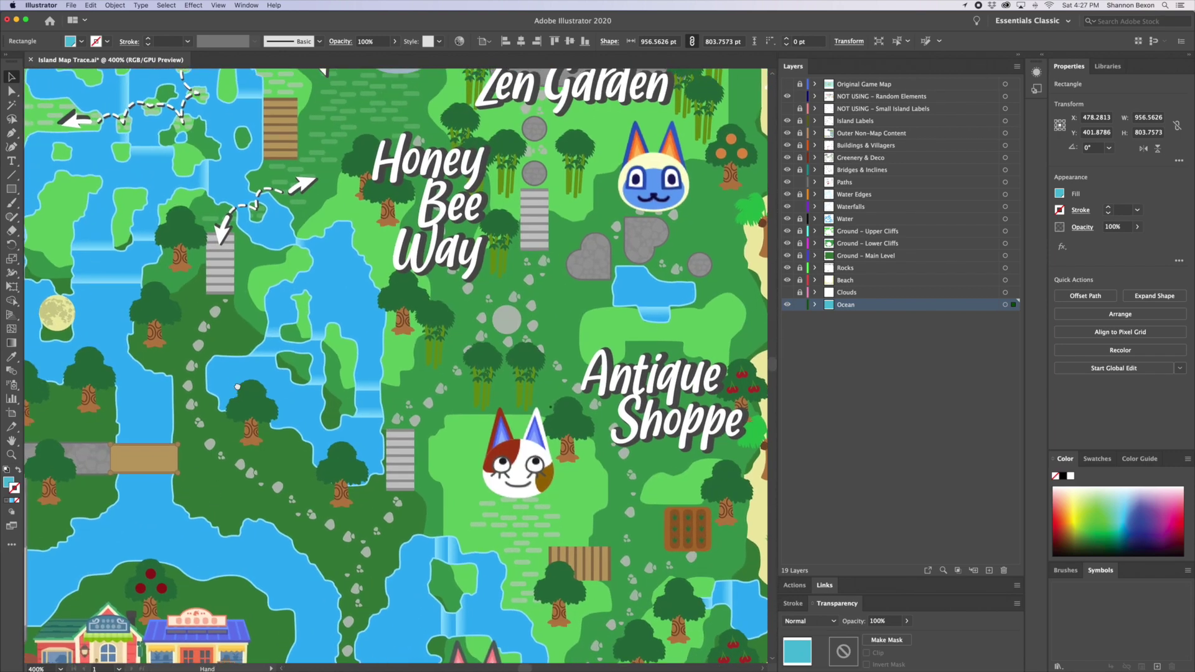
pyautogui.moveTo(237, 386); pyautogui.dragTo(429, 519)
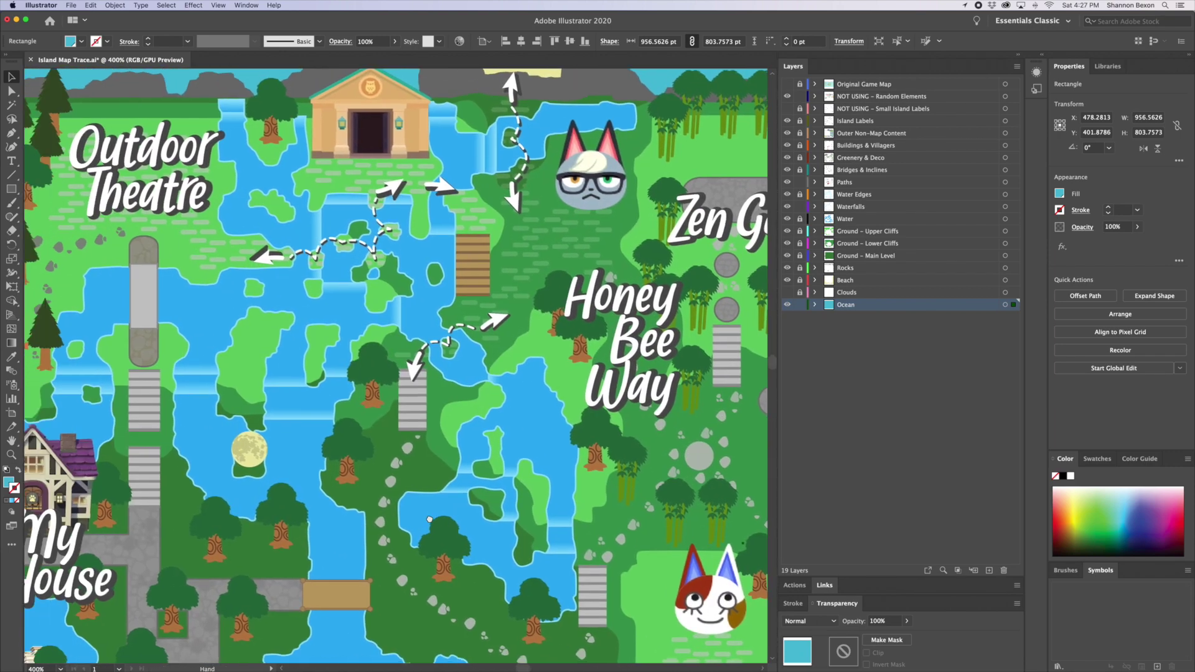
pyautogui.scroll(-6, 252, 286)
pyautogui.hscroll(-3, 252, 286)
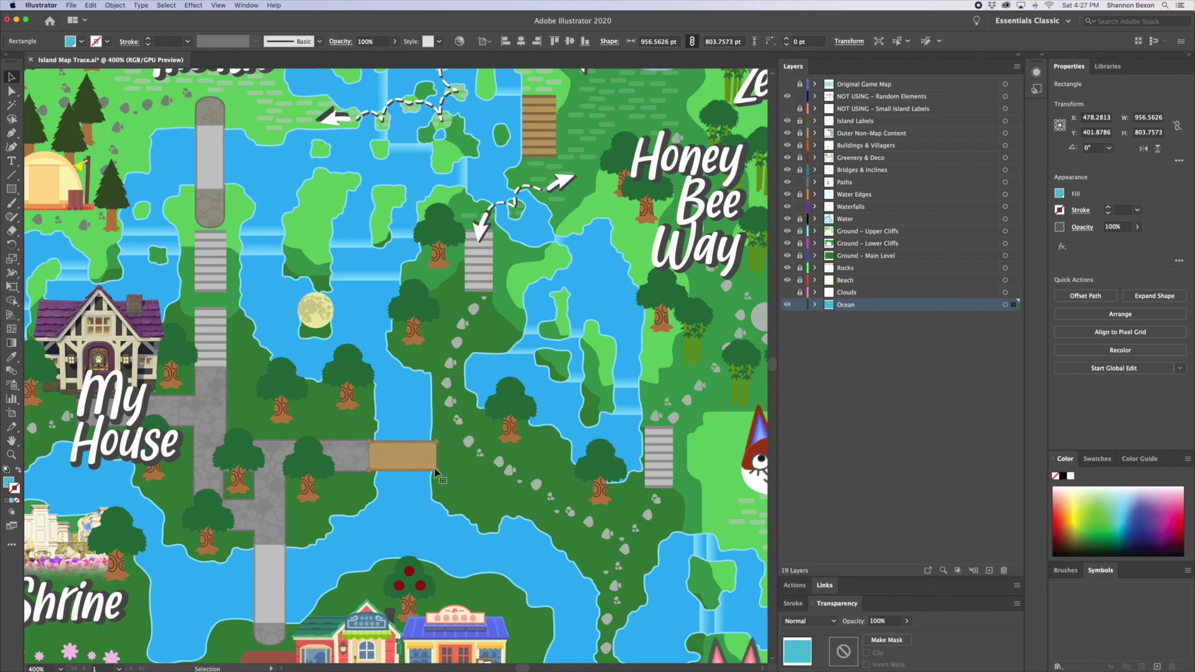
pyautogui.moveTo(404, 535); pyautogui.dragTo(274, 304)
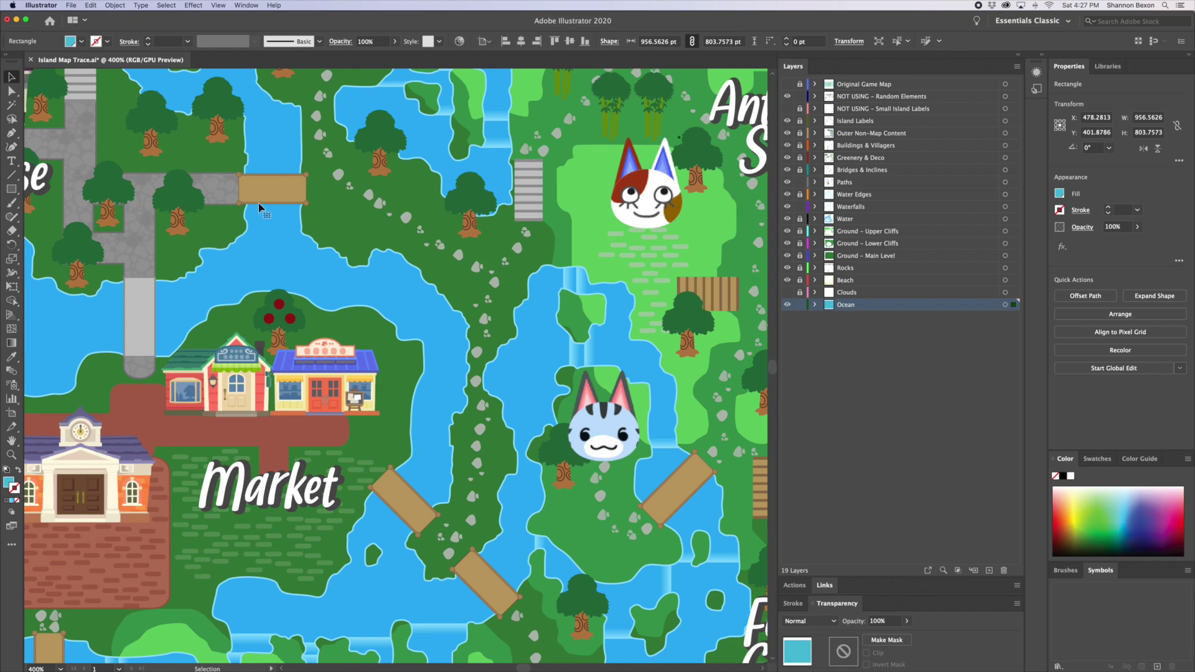
# - Unlock the Bridges & Inclines layer to work on the gray incline beside the waterfalls below Honey Bee Way
pyautogui.click(11, 455)
pyautogui.click(471, 292)
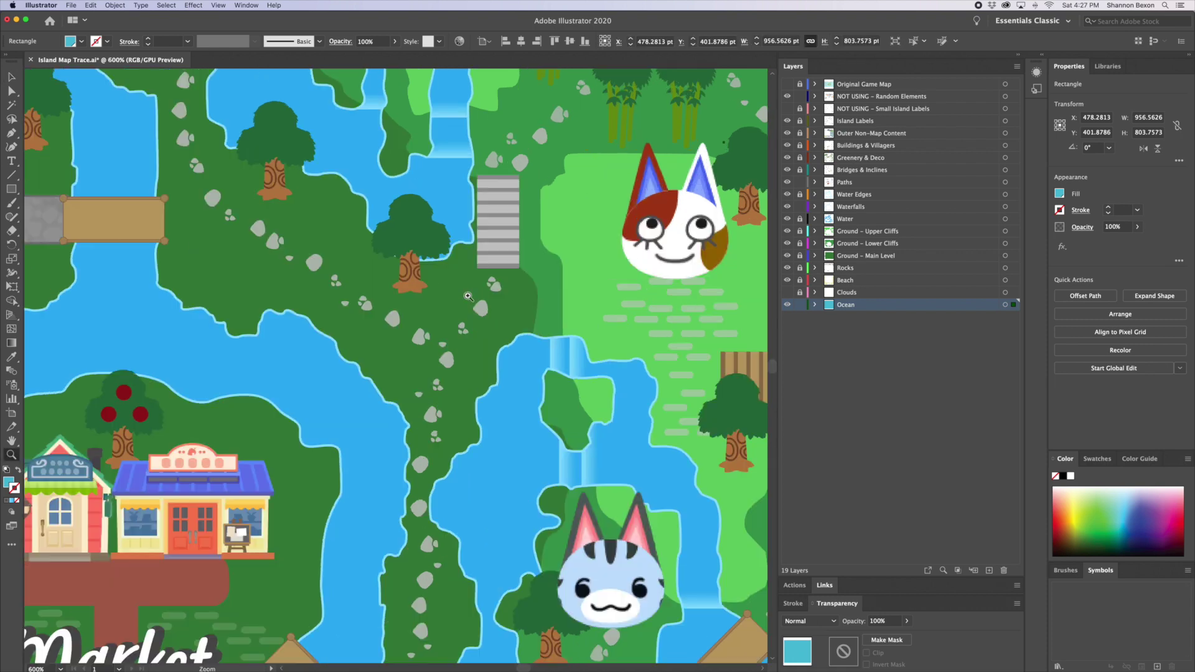
pyautogui.click(471, 281)
pyautogui.click(470, 281)
pyautogui.click(11, 76)
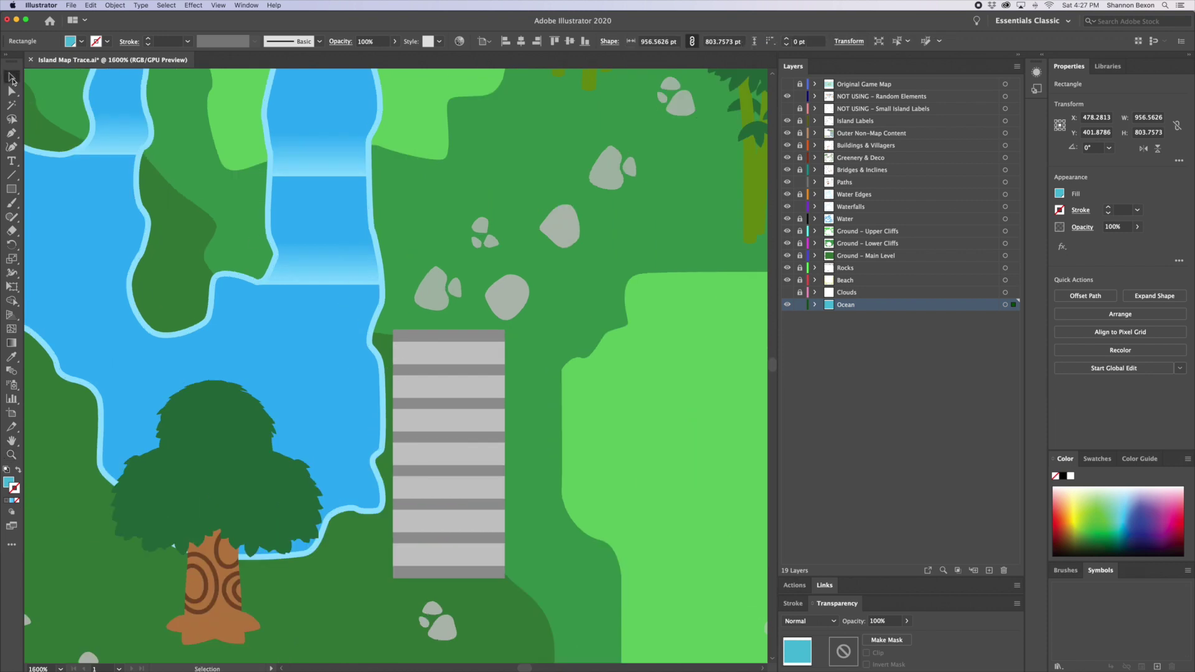
pyautogui.moveTo(514, 435); pyautogui.dragTo(475, 355)
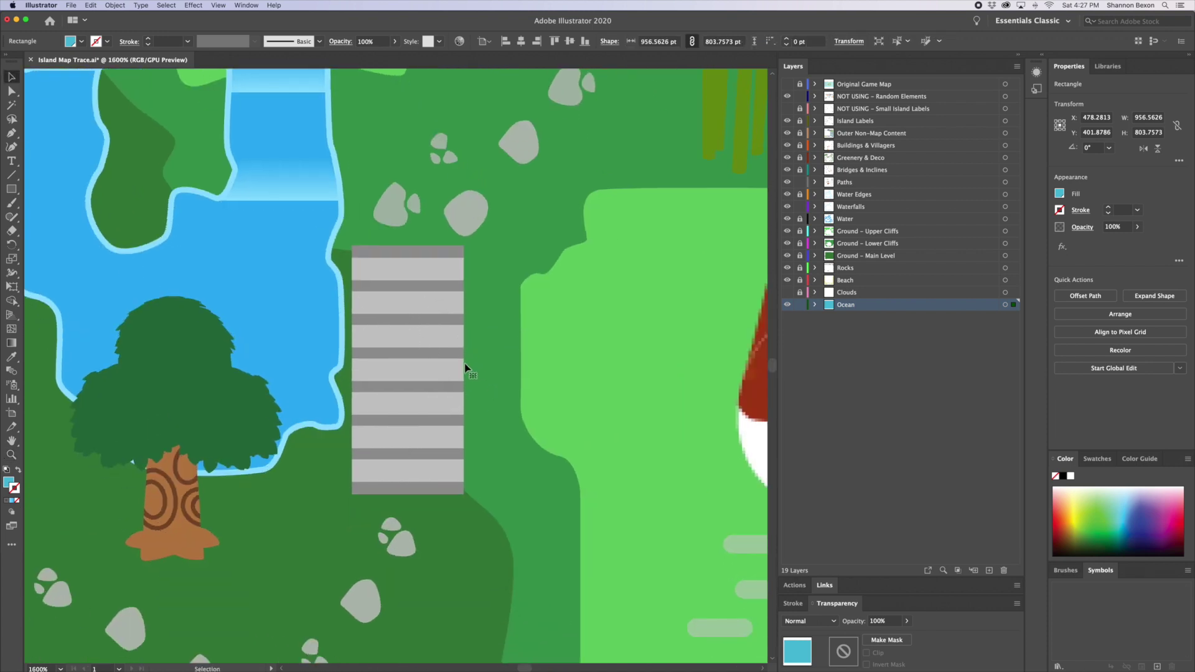
pyautogui.click(800, 171)
# - Ungroup the gray incline and select its uppermost light gray step
pyautogui.click(392, 280)
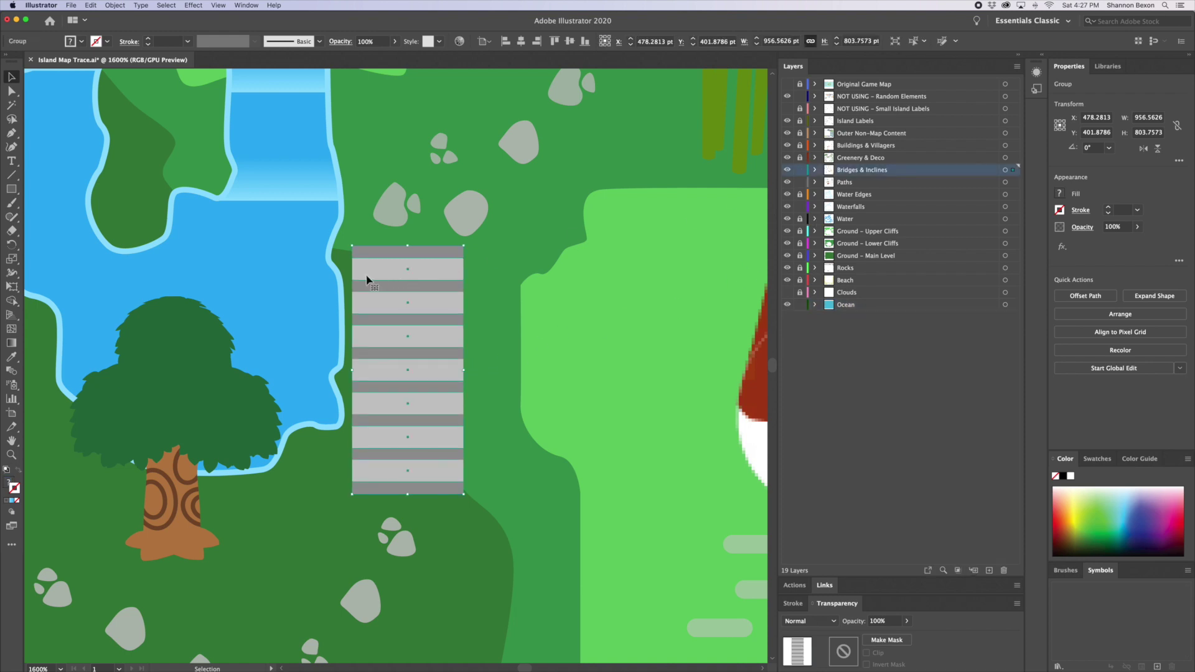
pyautogui.rightClick(368, 276)
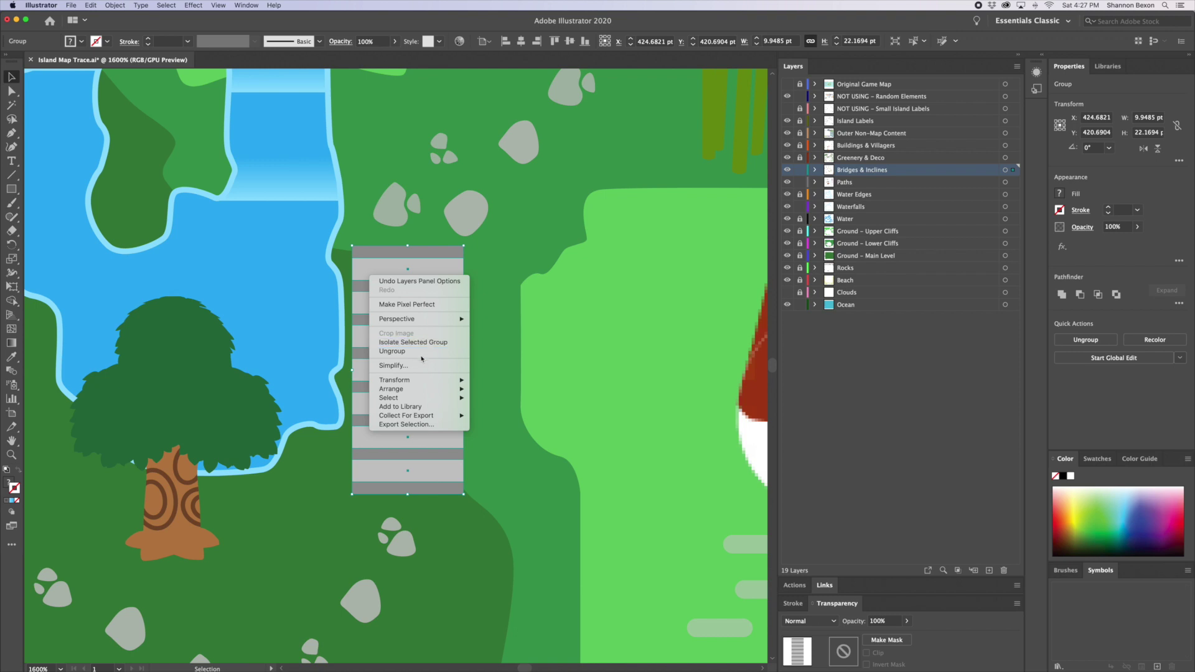
pyautogui.click(423, 351)
pyautogui.click(377, 271)
pyautogui.click(377, 272)
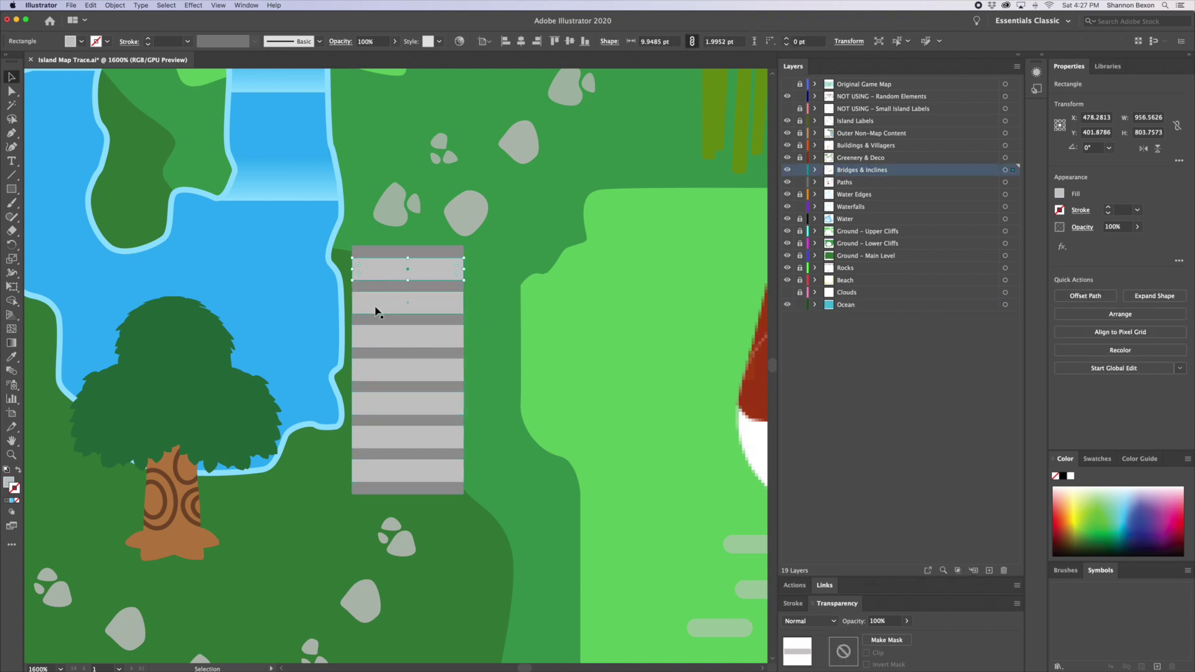
# - Try moving the incline's light gray steps out of place, and undo the moves
pyautogui.moveTo(405, 268); pyautogui.dragTo(544, 269)
pyautogui.moveTo(434, 269); pyautogui.dragTo(564, 347)
pyautogui.press('super+z')
pyautogui.press('super+z')
pyautogui.press('super+z')
pyautogui.press('super+shift+z')
pyautogui.click(509, 260)
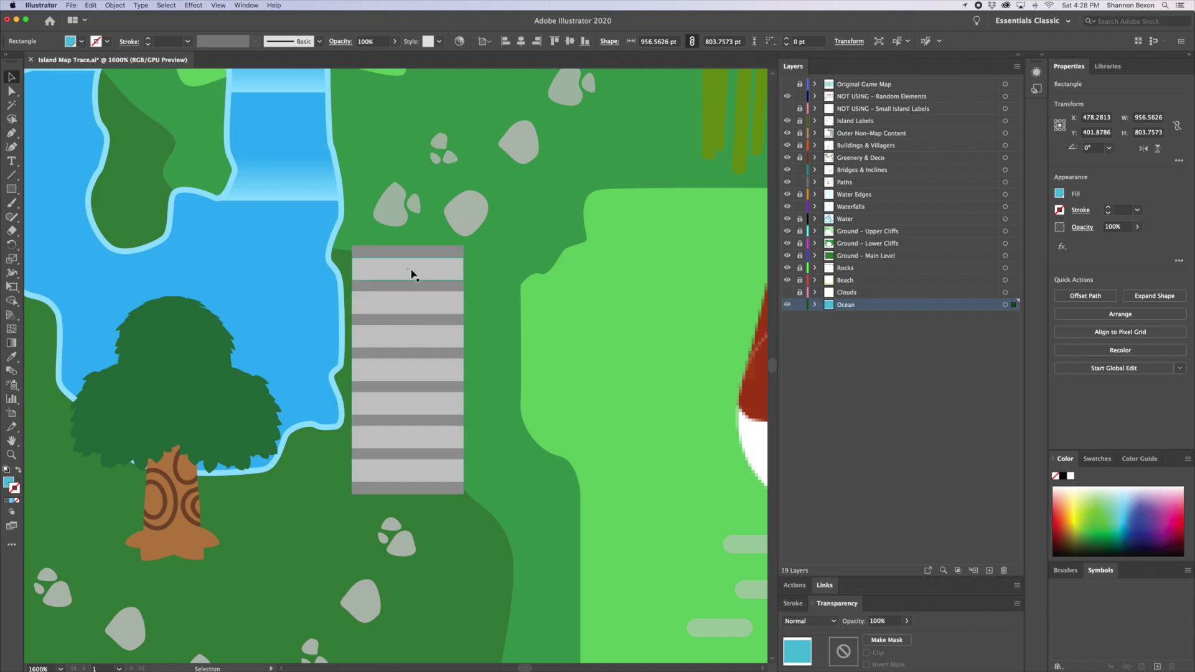
# - Examine the stone paths, bridges and inclines from the Market past the Formal Gardens up to the Antique Shoppe
pyautogui.press('z')
pyautogui.keyDown('alt'); pyautogui.click(371, 411); pyautogui.keyUp('alt')
pyautogui.keyDown('alt'); pyautogui.click(371, 411); pyautogui.keyUp('alt')
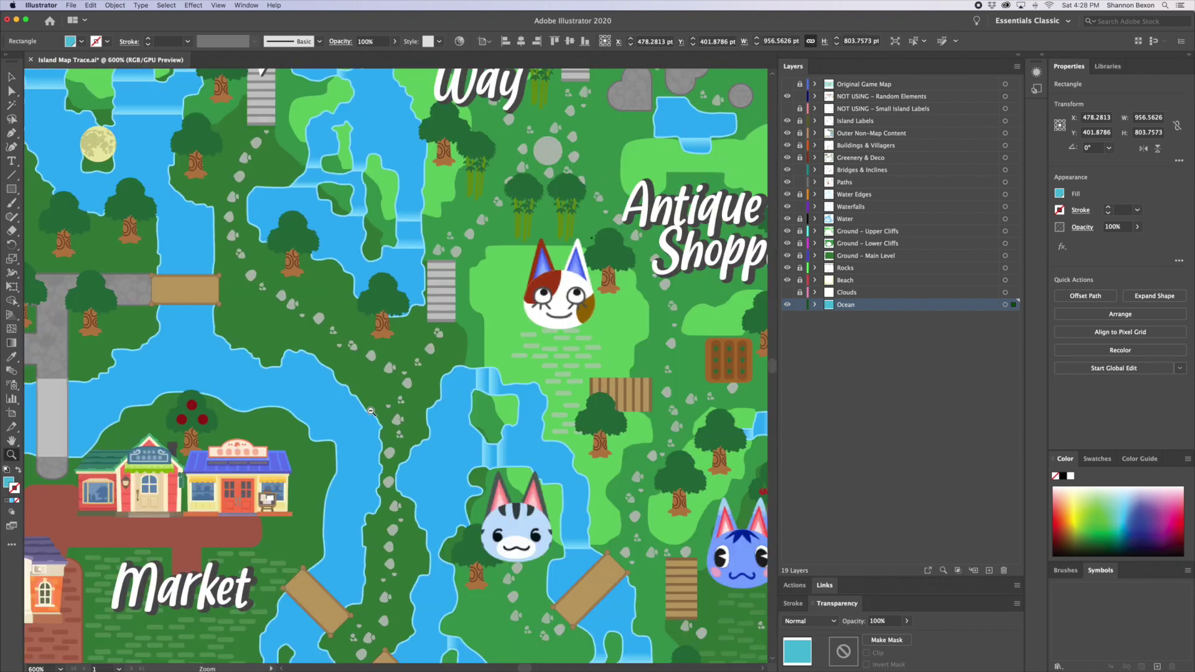
pyautogui.scroll(-8, 396, 425)
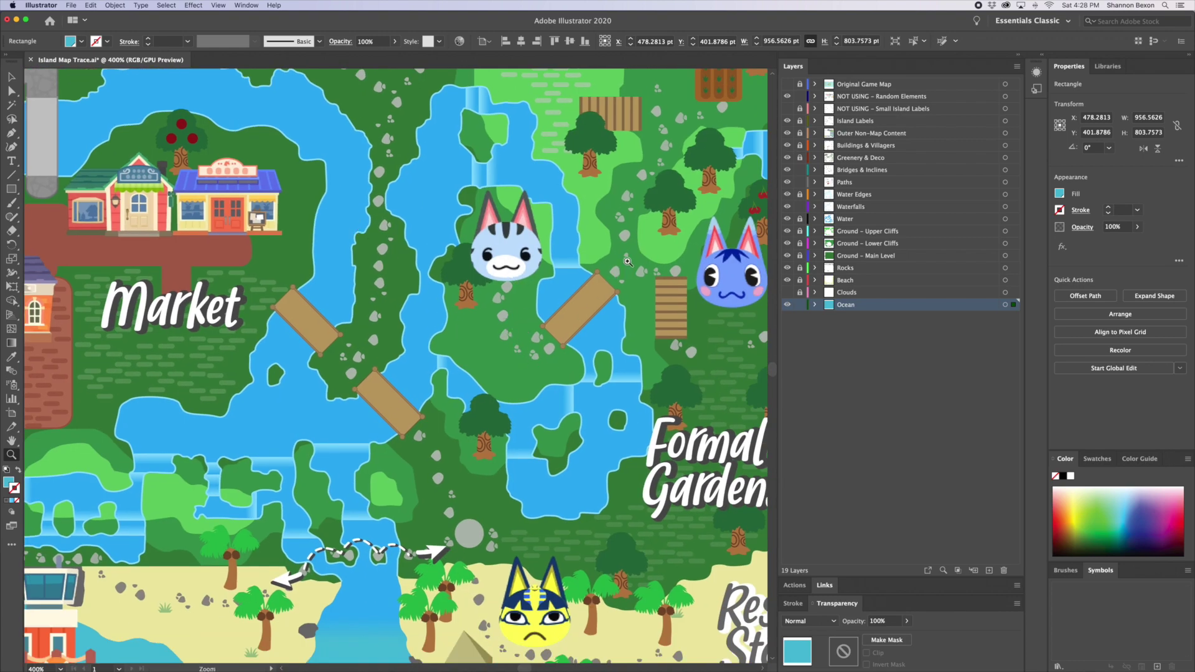
pyautogui.moveTo(694, 190); pyautogui.dragTo(529, 301)
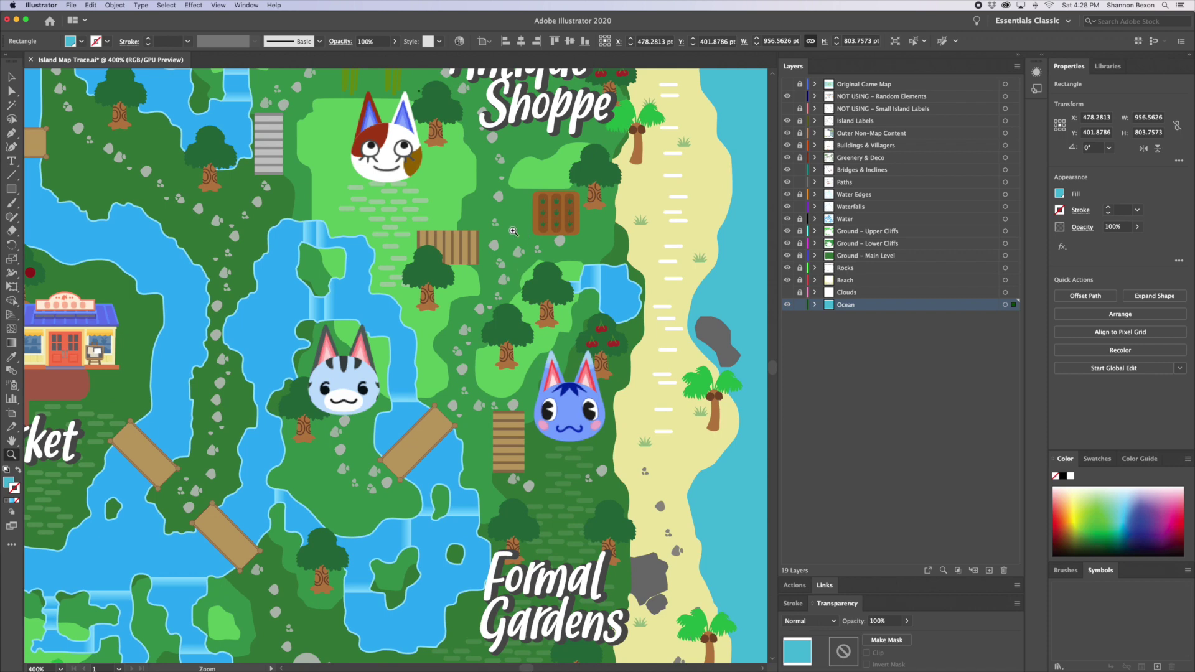
pyautogui.click(505, 231)
pyautogui.moveTo(334, 391); pyautogui.dragTo(364, 340)
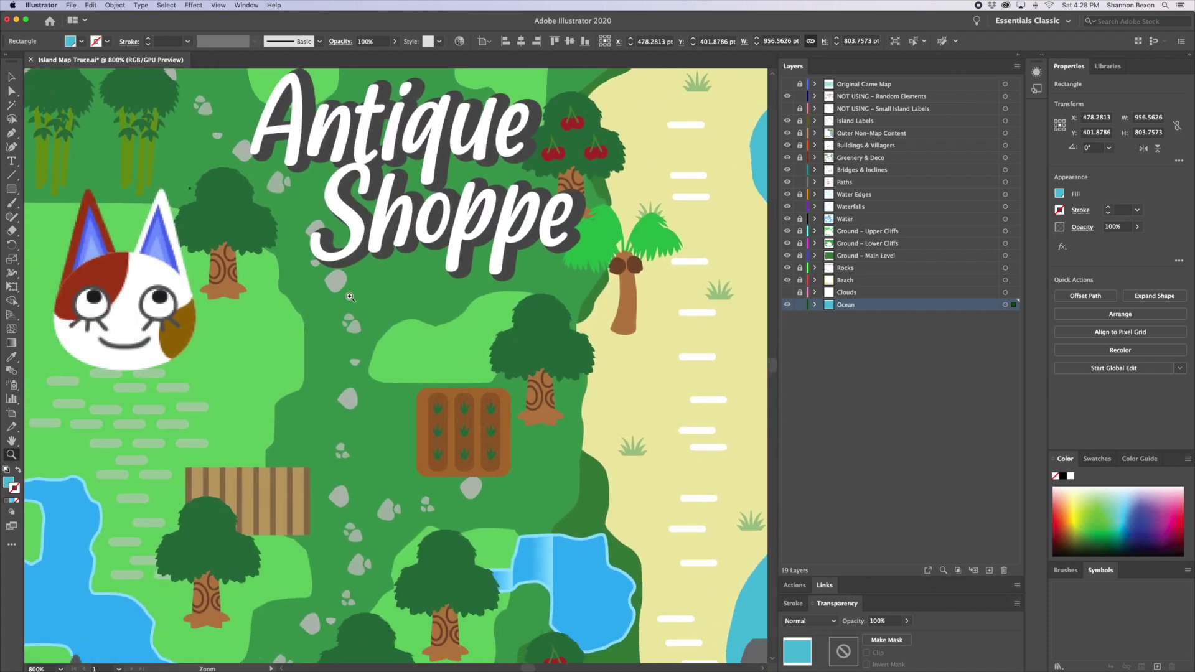
pyautogui.press('v')
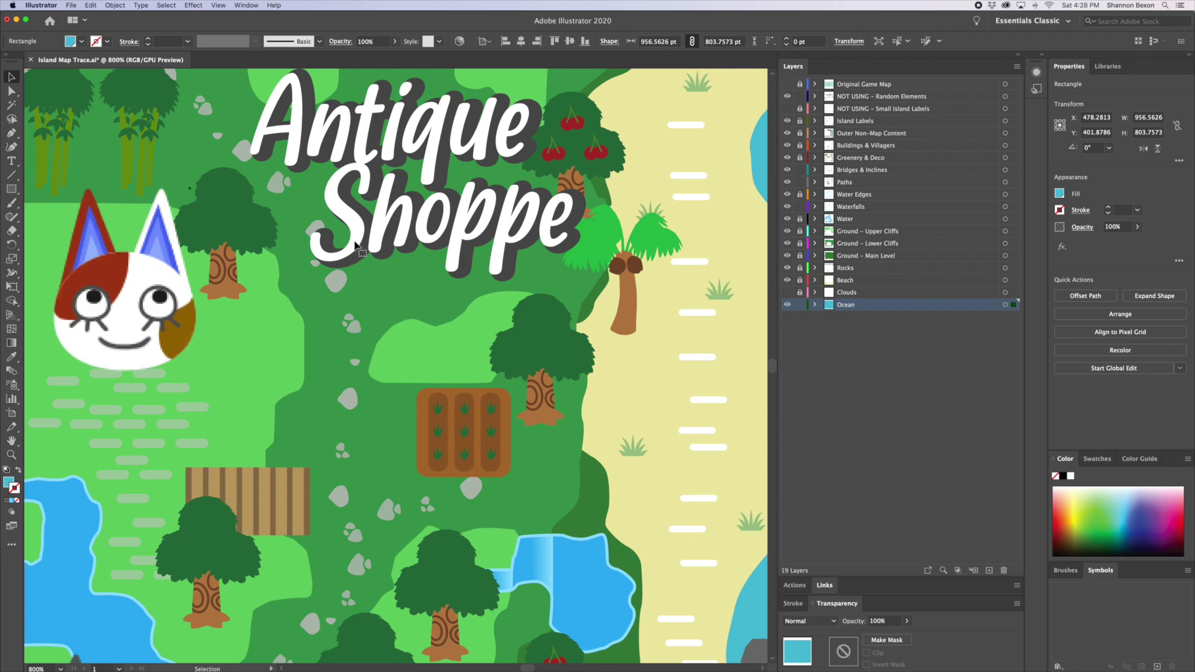
pyautogui.press('space')
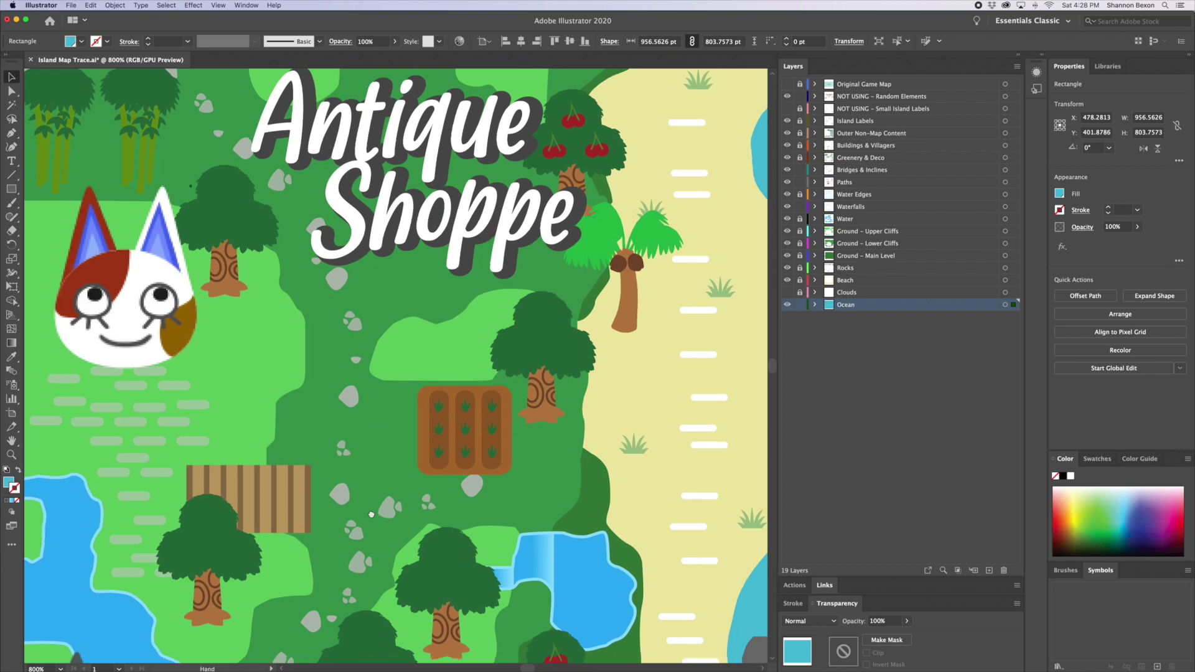
pyautogui.moveTo(371, 518); pyautogui.dragTo(374, 347)
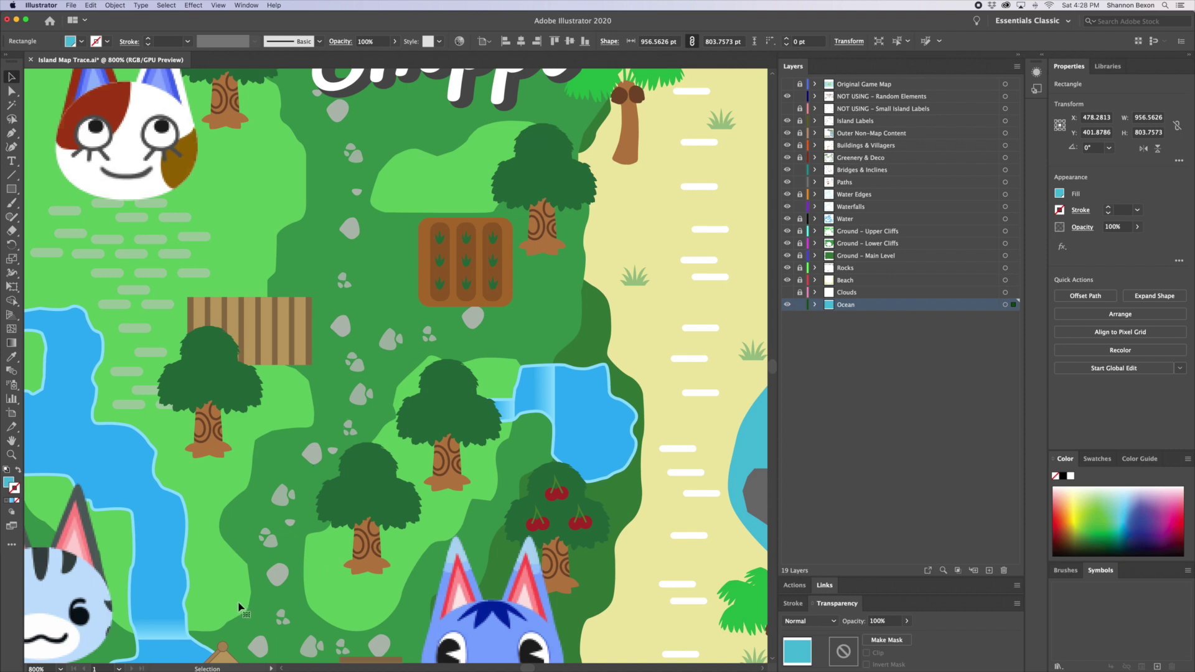
pyautogui.moveTo(222, 216); pyautogui.dragTo(310, 326)
pyautogui.moveTo(284, 260); pyautogui.dragTo(311, 326)
# - Examine the paths and dashed arrow routes from Honey Bee Way past the museum and Redd's beach to the waterfalls
pyautogui.moveTo(196, 124); pyautogui.dragTo(448, 567)
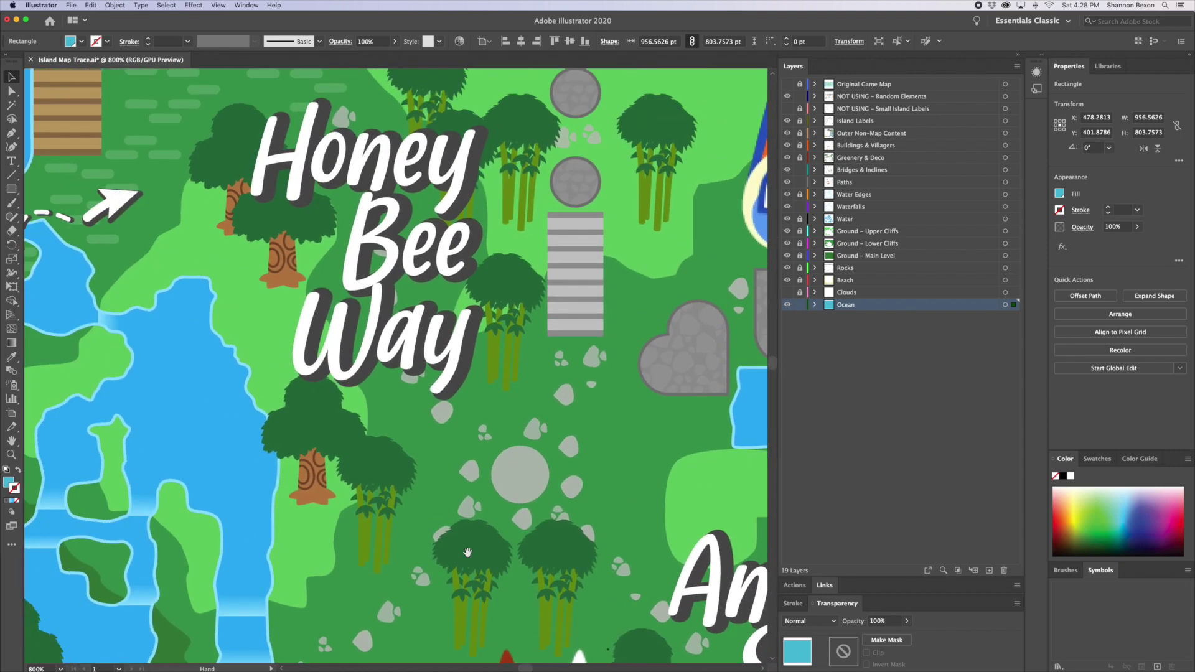
pyautogui.moveTo(298, 349); pyautogui.dragTo(445, 450)
pyautogui.moveTo(311, 436); pyautogui.dragTo(442, 512)
pyautogui.moveTo(436, 348); pyautogui.dragTo(466, 541)
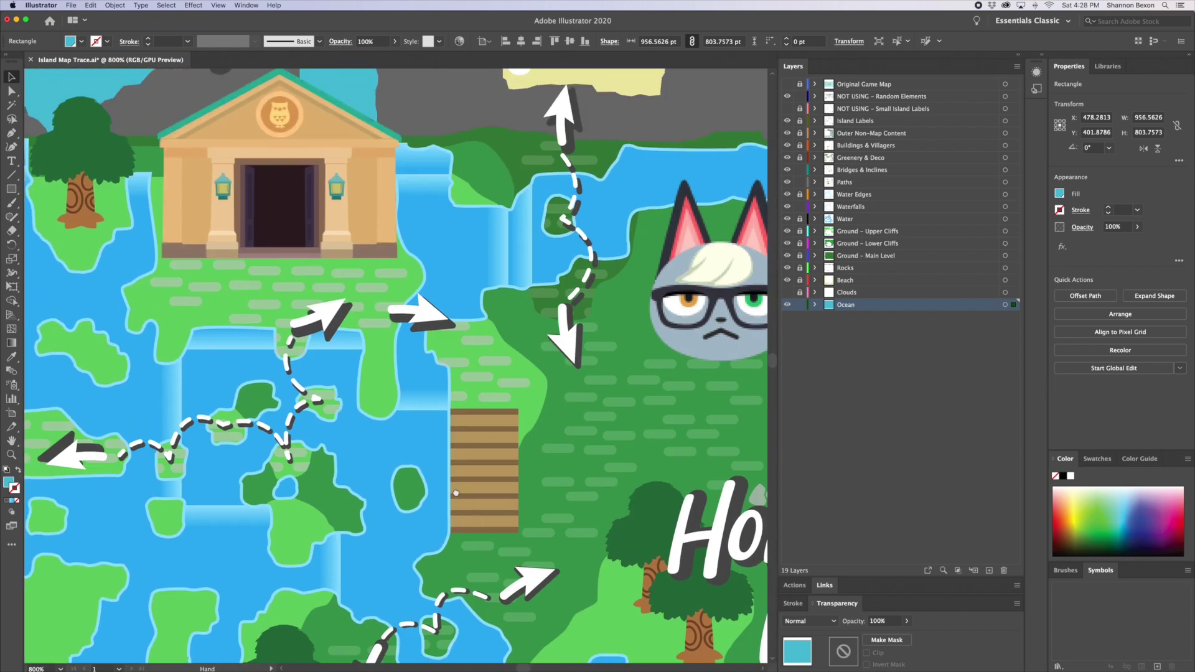
pyautogui.moveTo(473, 373); pyautogui.dragTo(492, 440)
pyautogui.moveTo(511, 255); pyautogui.dragTo(530, 283)
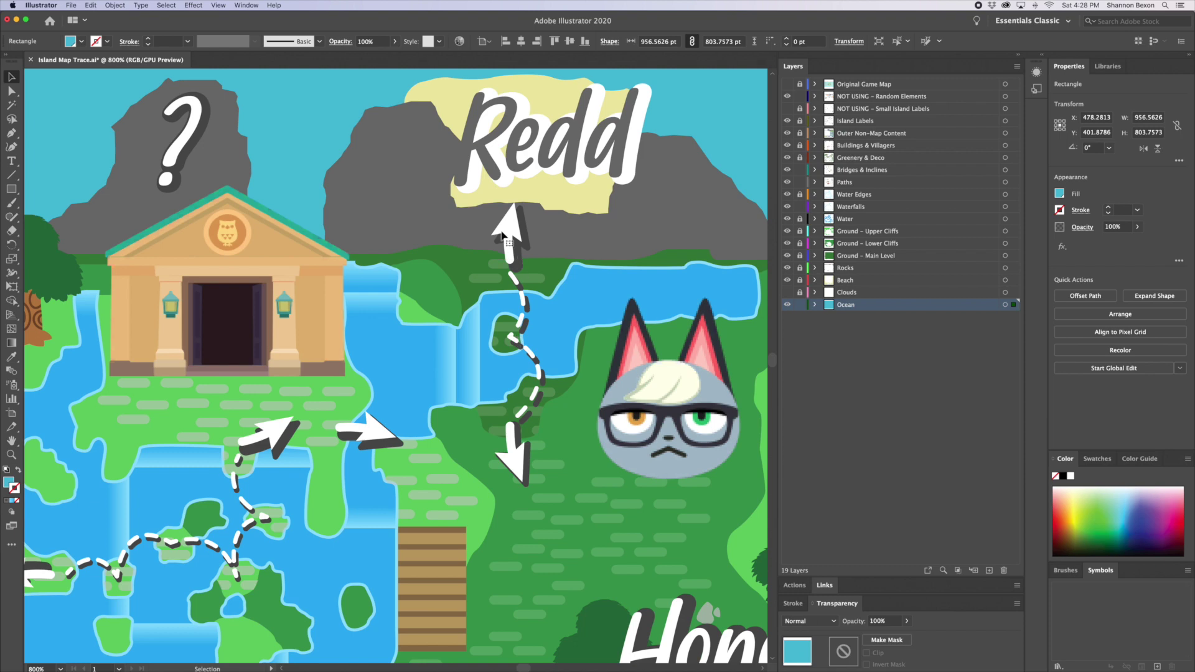
pyautogui.moveTo(325, 516); pyautogui.dragTo(495, 413)
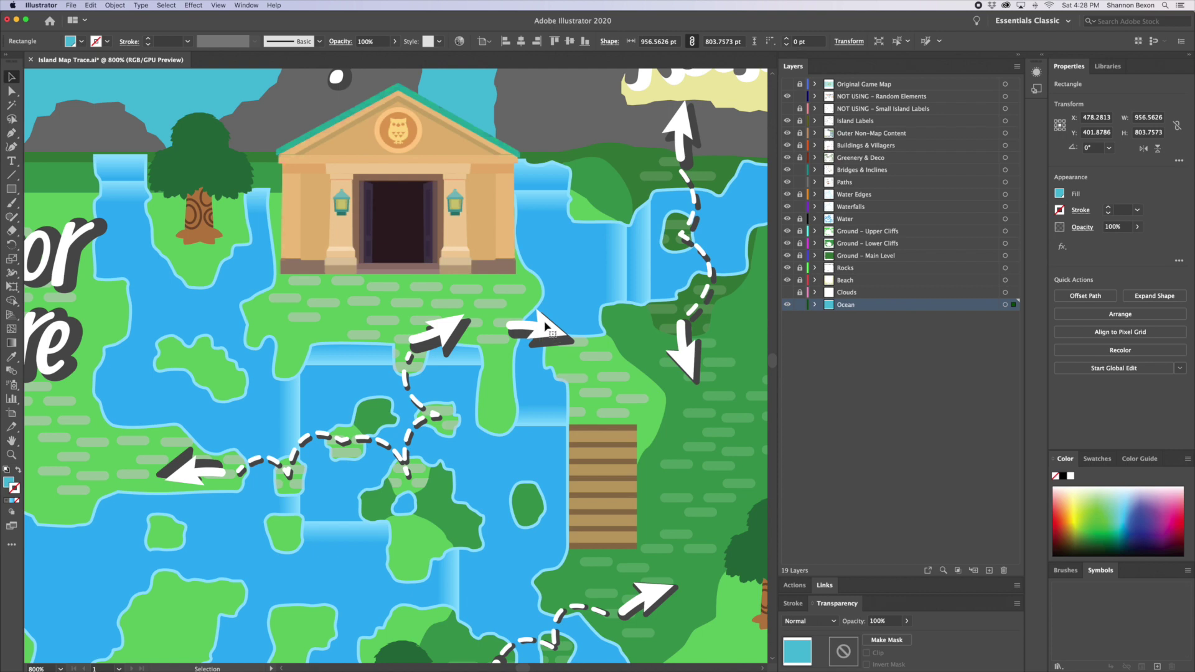
pyautogui.scroll(-8, 492, 523)
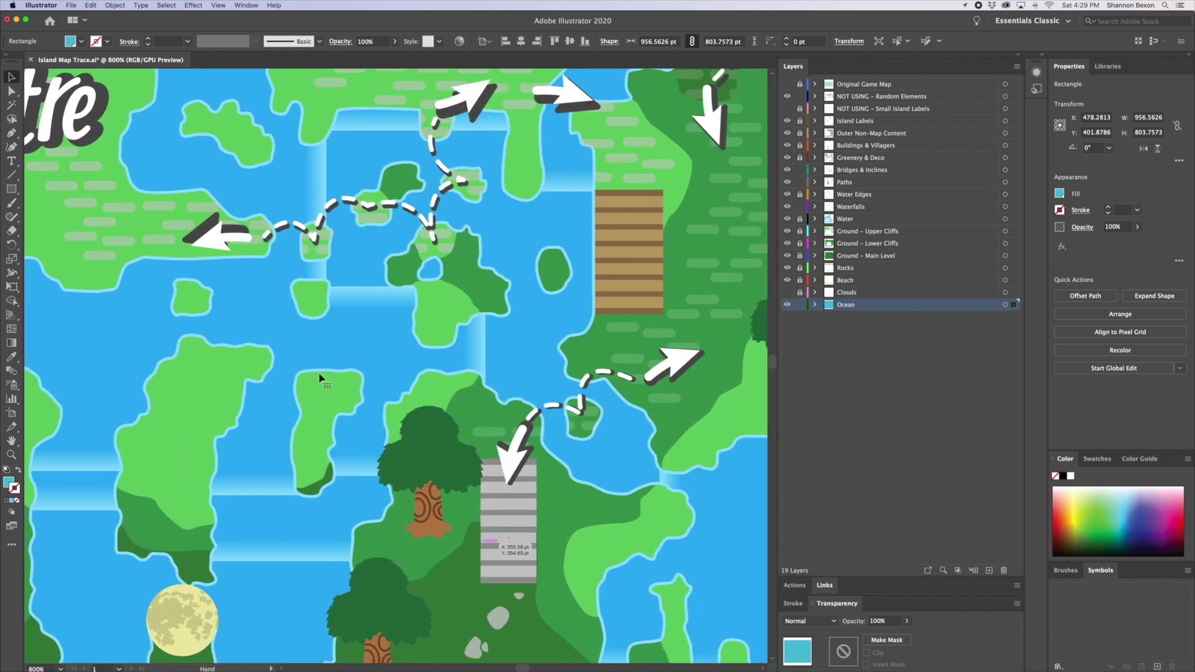
# - View the whole Cozy Cove poster, and inspect the dashed arrow routes and stones on the west coast above the Lighthouse
pyautogui.press('z')
pyautogui.keyDown('alt'); pyautogui.click(313, 484); pyautogui.keyUp('alt')
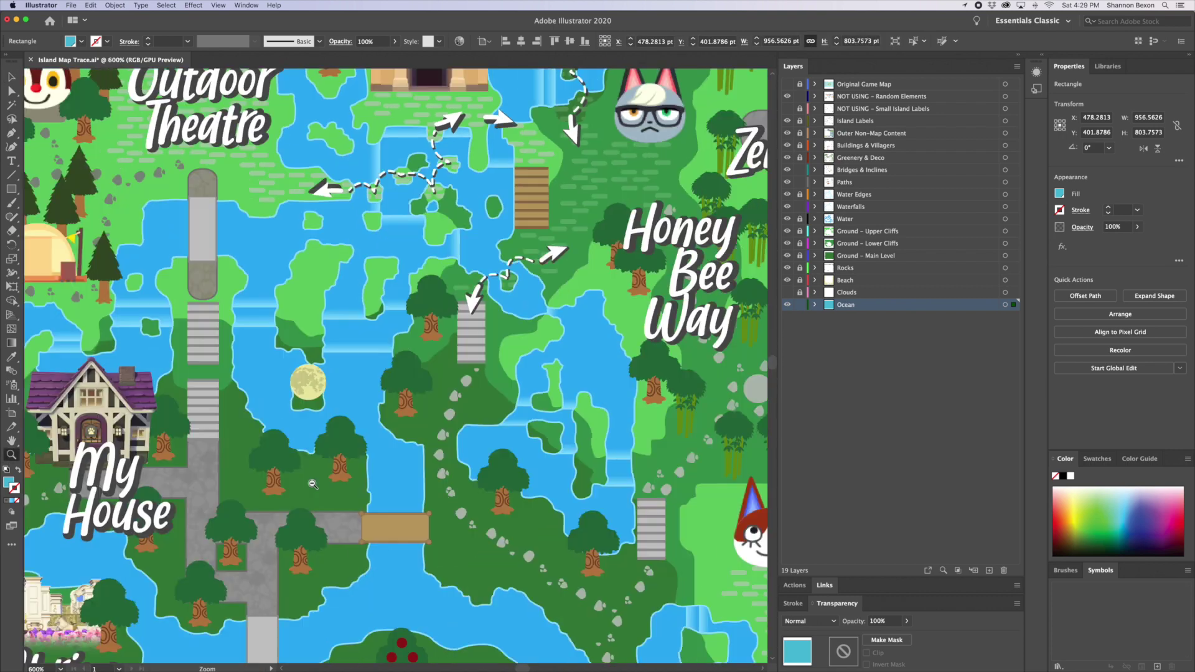
pyautogui.keyDown('alt'); pyautogui.click(313, 484); pyautogui.keyUp('alt')
pyautogui.keyDown('alt'); pyautogui.click(383, 399); pyautogui.keyUp('alt')
pyautogui.keyDown('alt'); pyautogui.click(378, 414); pyautogui.keyUp('alt')
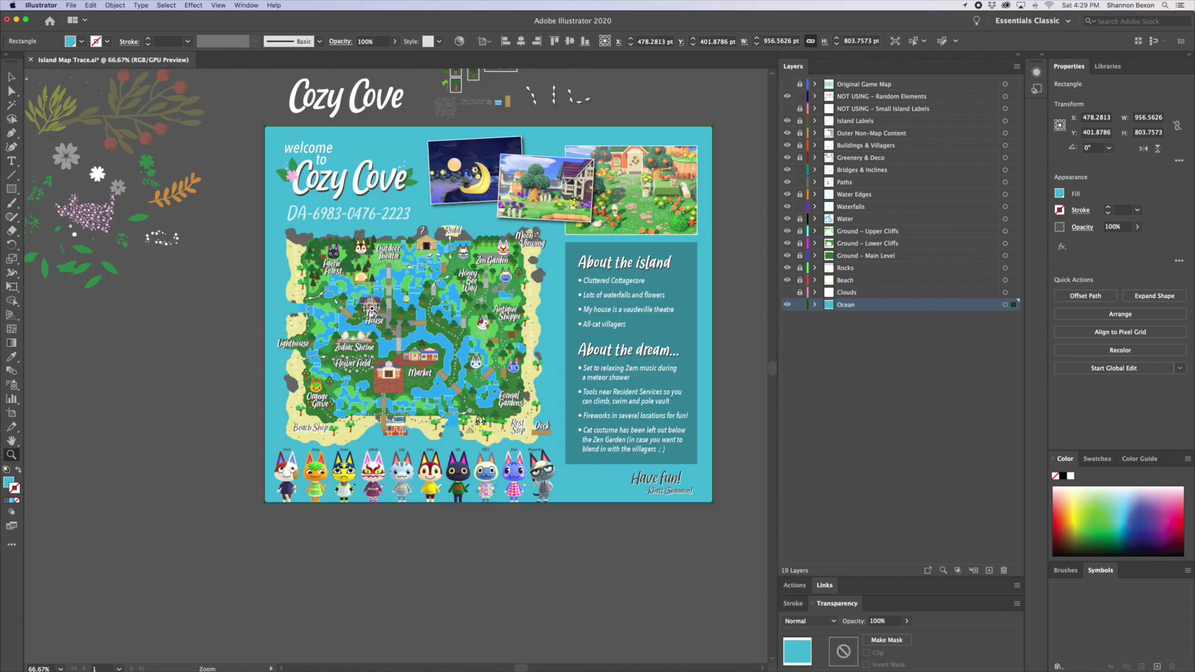
pyautogui.click(420, 452)
pyautogui.click(420, 451)
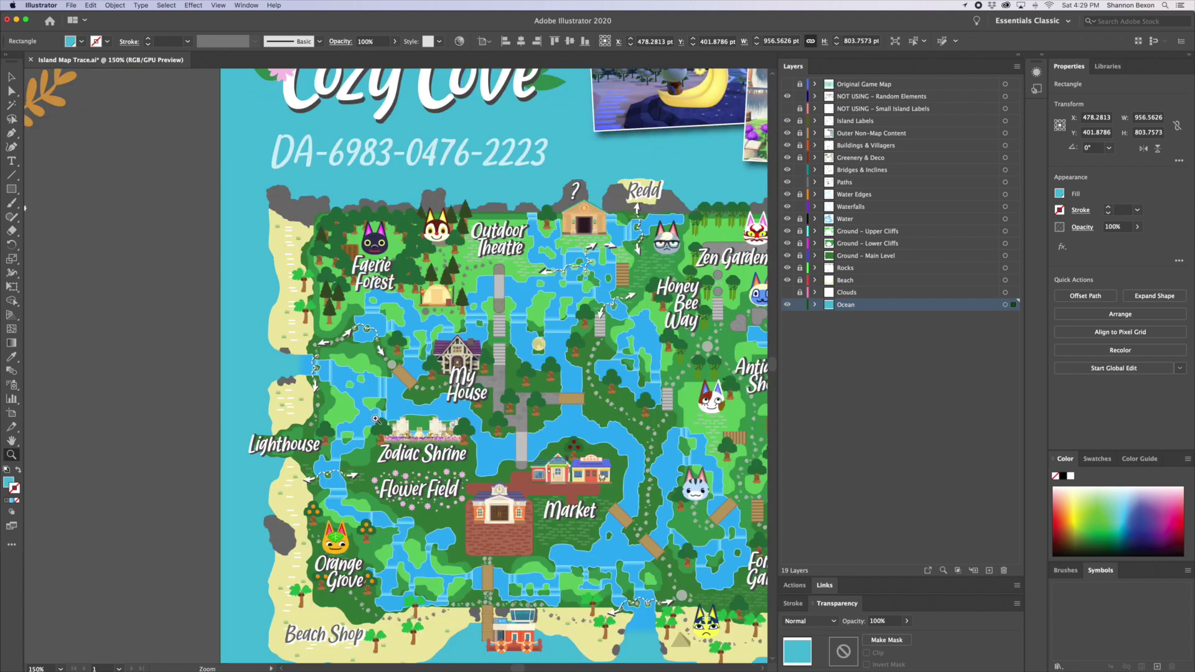
pyautogui.click(352, 386)
pyautogui.click(352, 386)
pyautogui.click(366, 395)
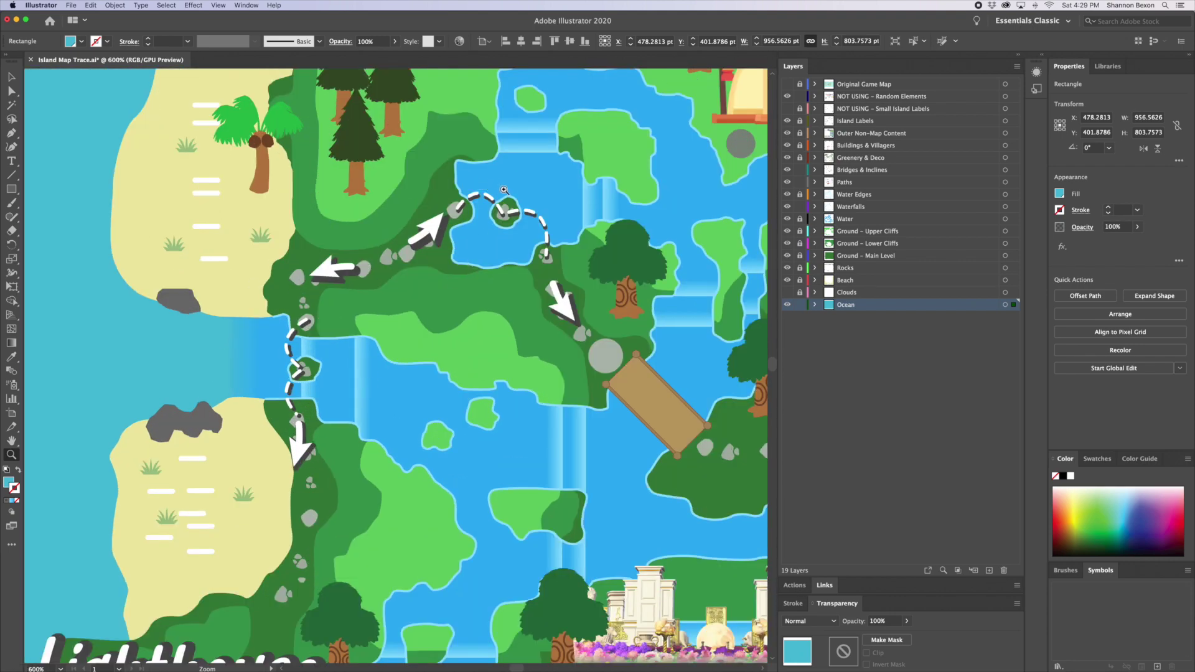
# - Examine the map from the Lighthouse down through Orange Grove and Beach Shop to the waterfalls beside the brick plaza
pyautogui.press('space')
pyautogui.scroll(-10, 374, 296)
pyautogui.scroll(-6, 504, 168)
pyautogui.scroll(-5, 505, 168)
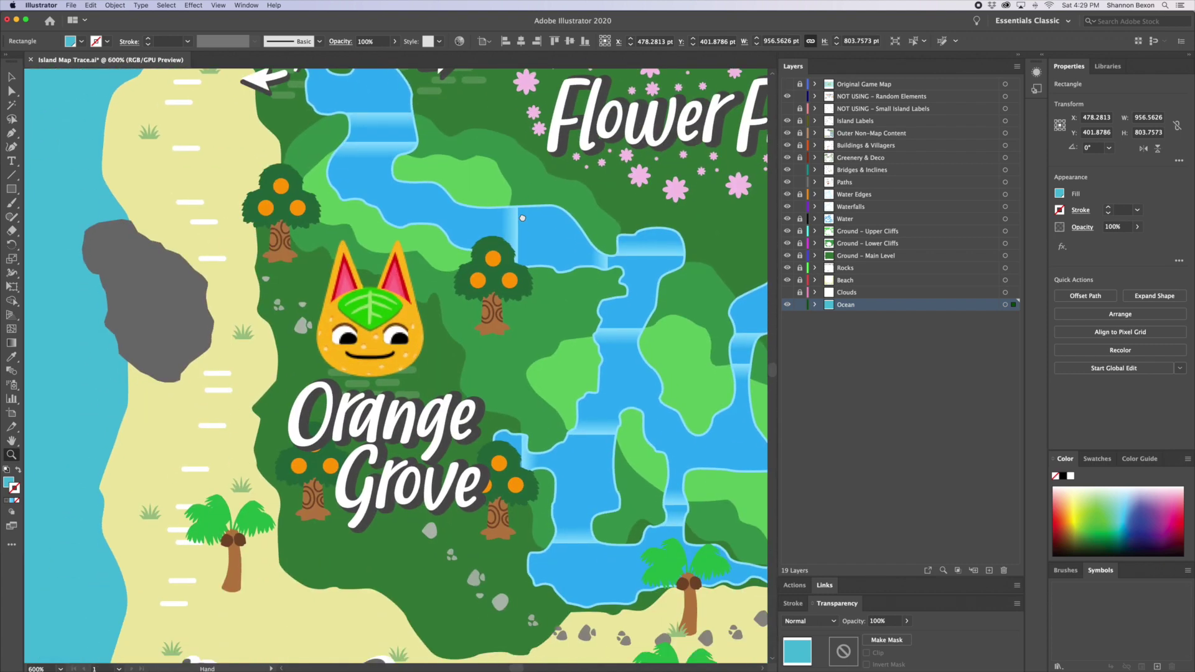
pyautogui.scroll(-4, 521, 93)
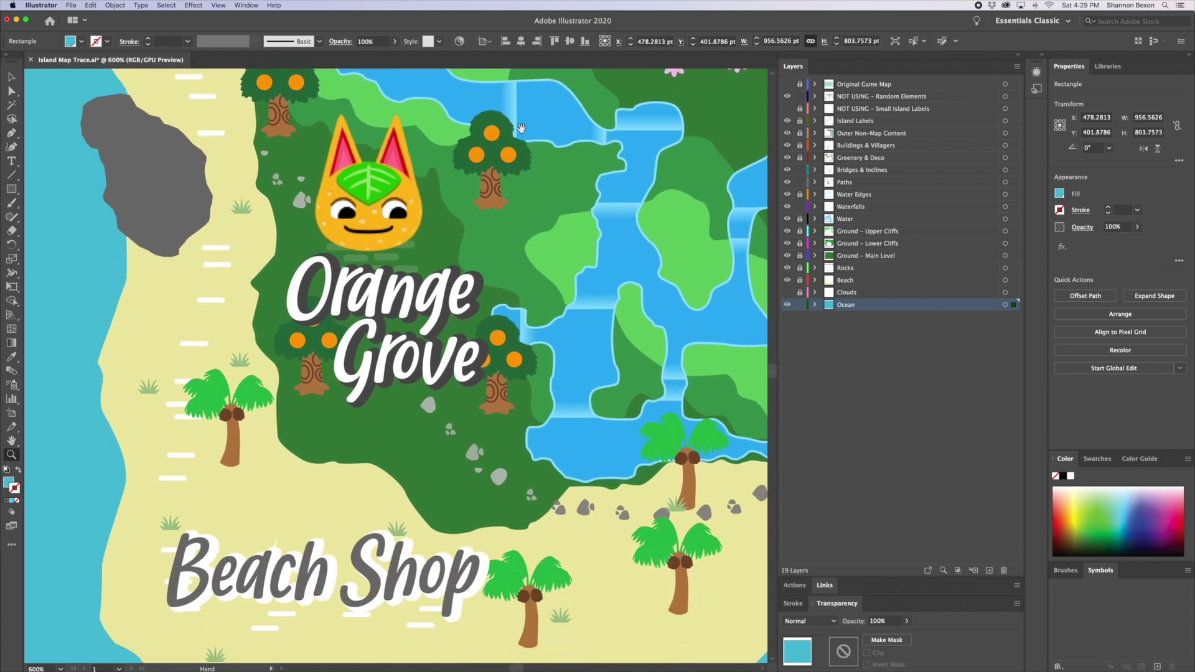
pyautogui.scroll(-6, 458, 170)
pyautogui.hscroll(5, 458, 170)
pyautogui.moveTo(458, 170); pyautogui.dragTo(271, 448)
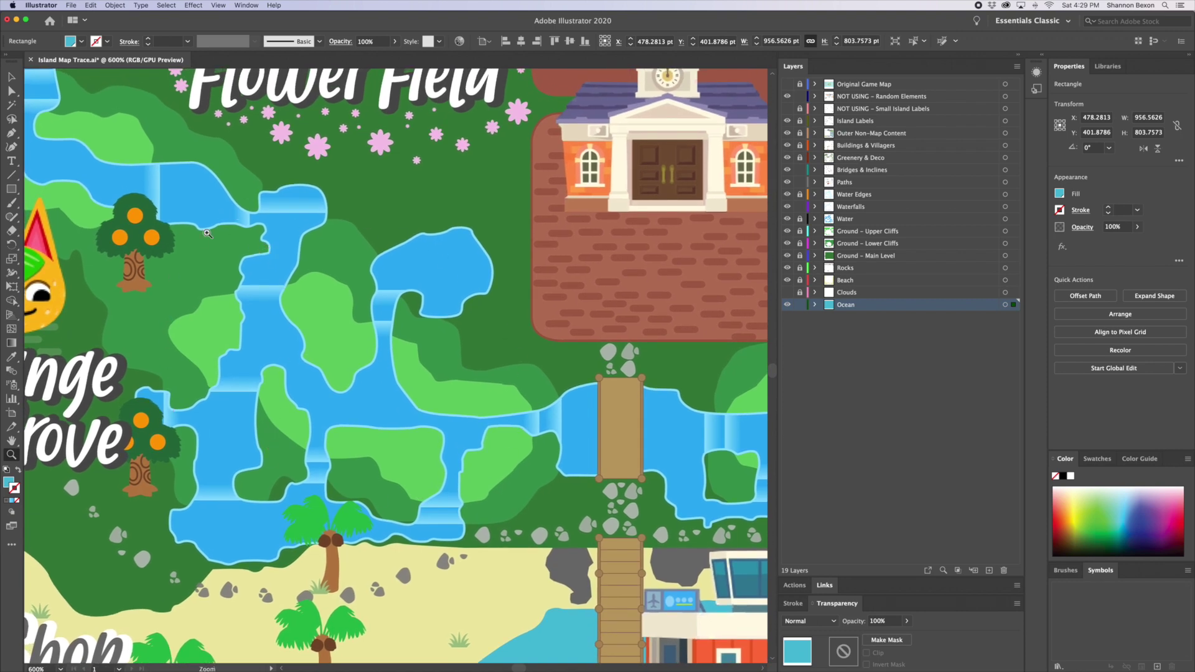
# - Hide the Water Edges, Waterfalls, Water, Ground – Upper Cliffs and Ground – Lower Cliffs layers
pyautogui.click(11, 76)
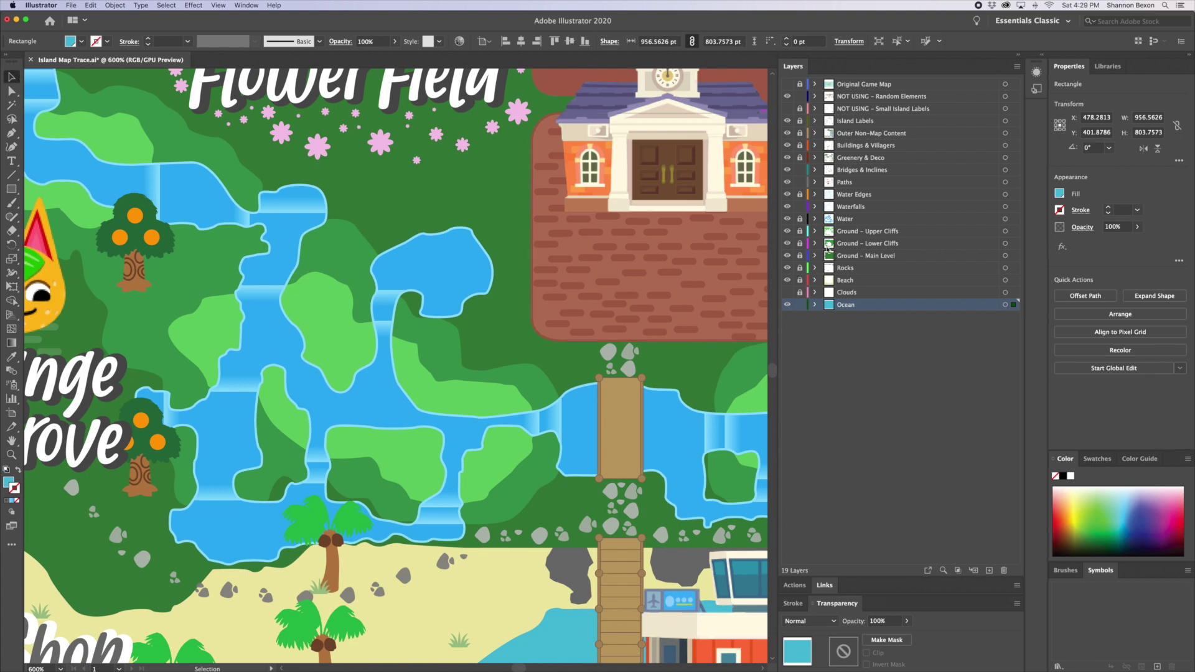
pyautogui.click(787, 195)
pyautogui.click(787, 207)
pyautogui.click(787, 219)
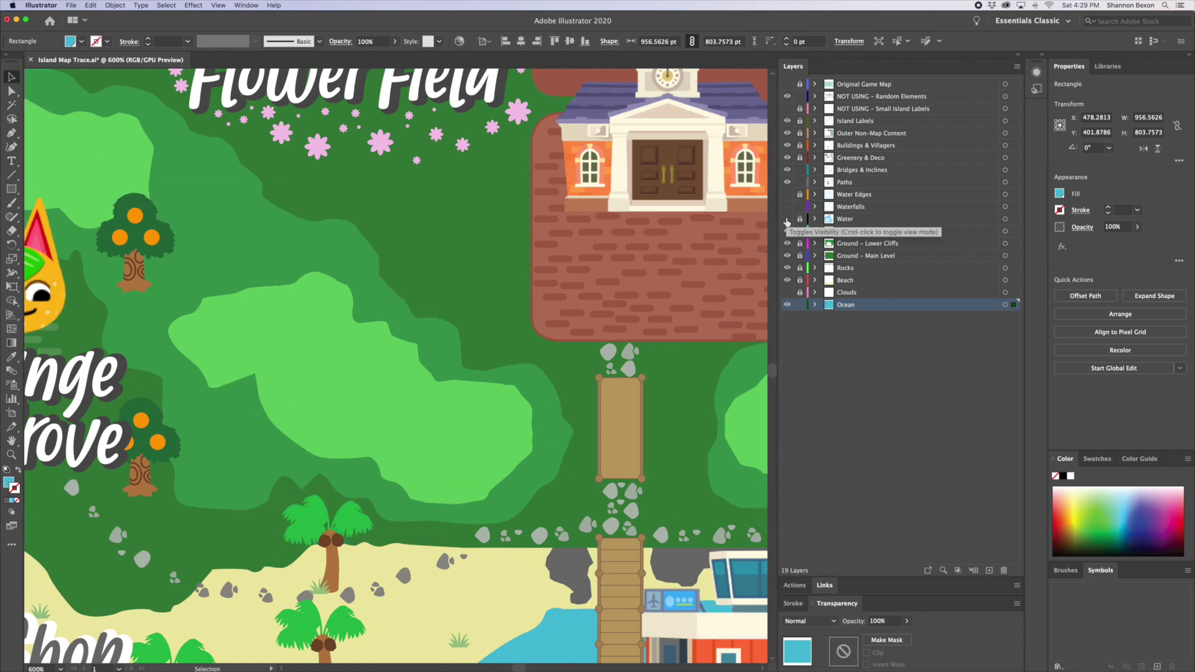
pyautogui.click(787, 232)
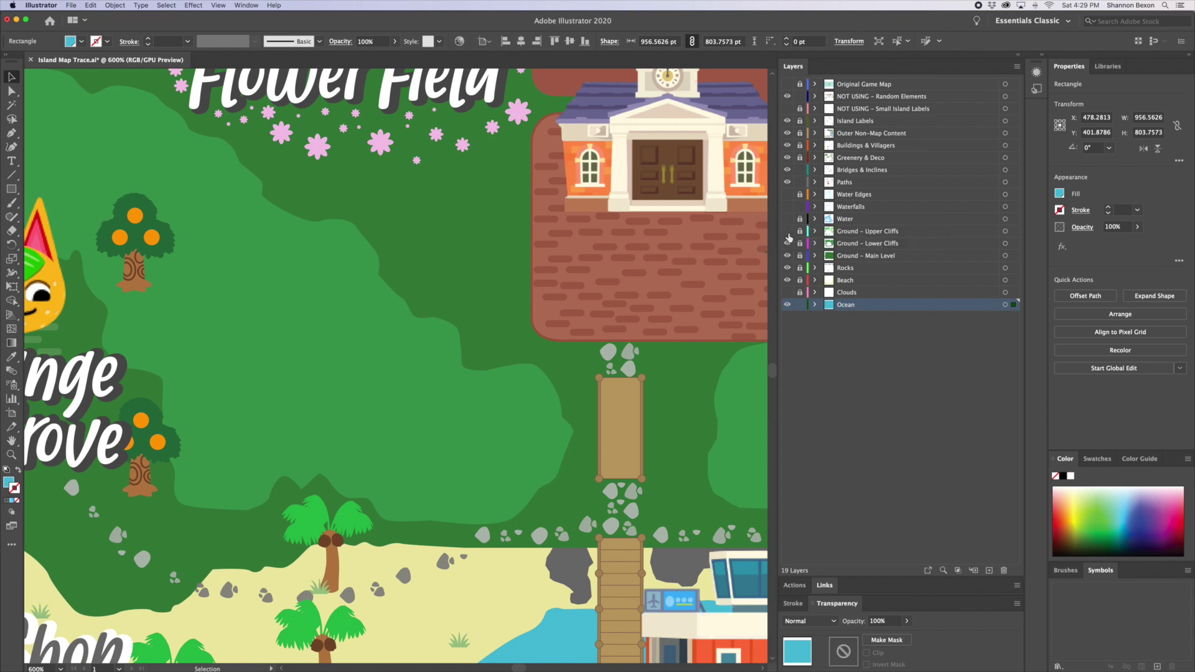
pyautogui.click(787, 243)
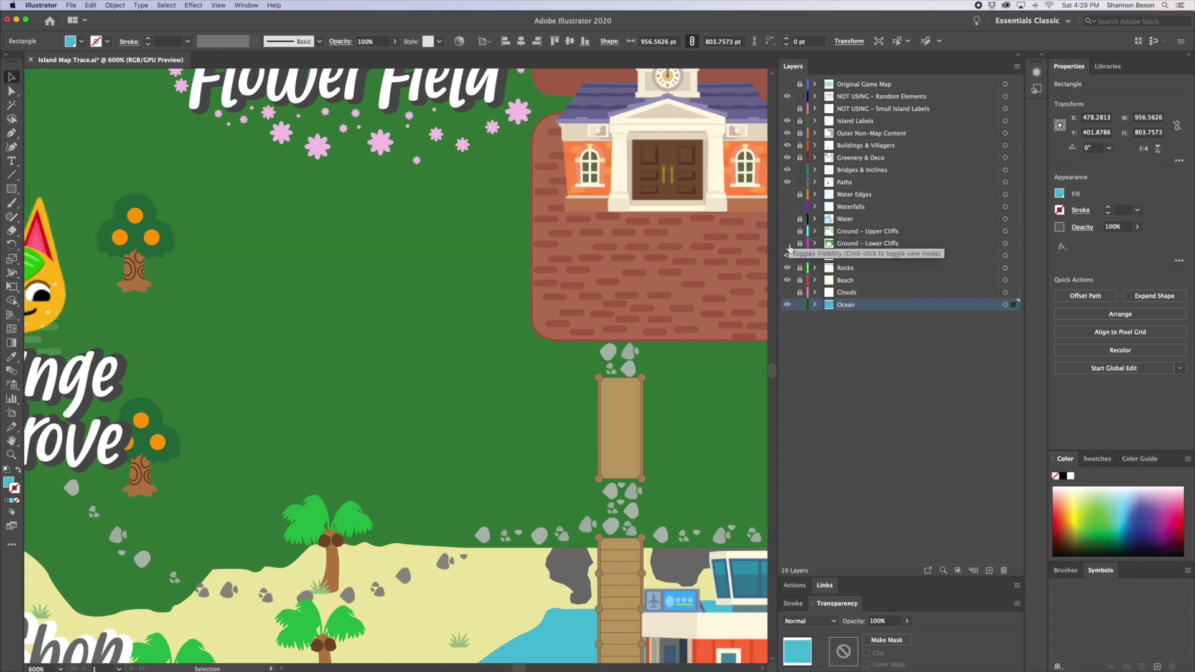
# - Show the lower cliffs, upper cliffs, water, waterfalls and water edges layers again, one by one from the ground up
pyautogui.click(787, 243)
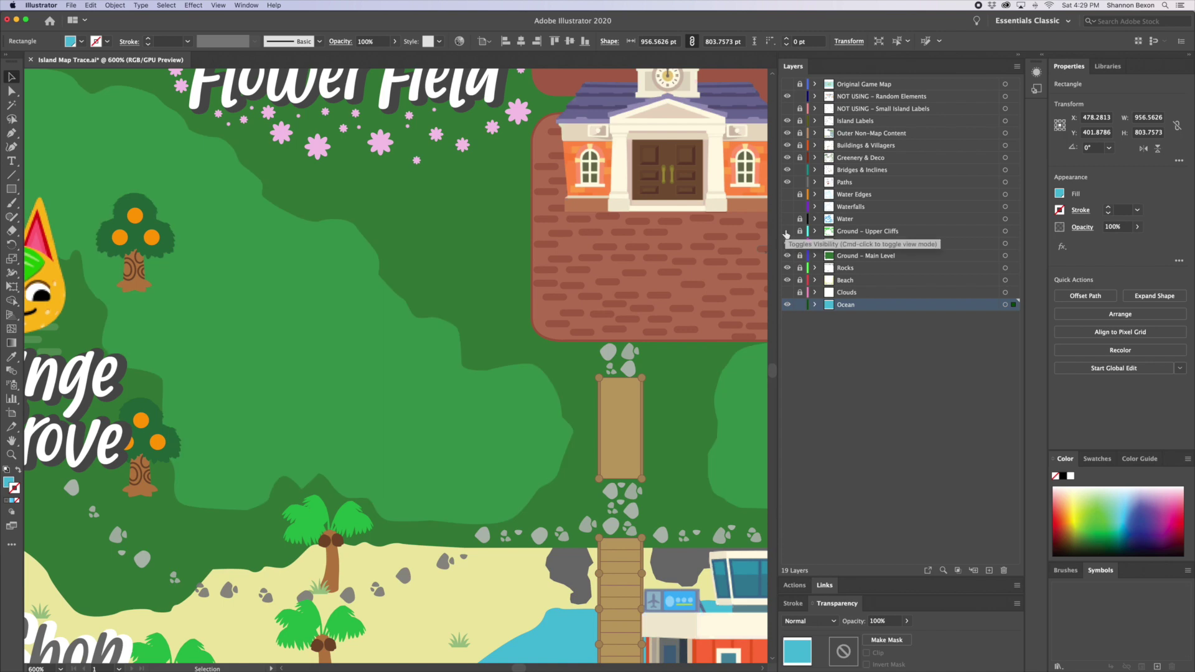
pyautogui.click(786, 232)
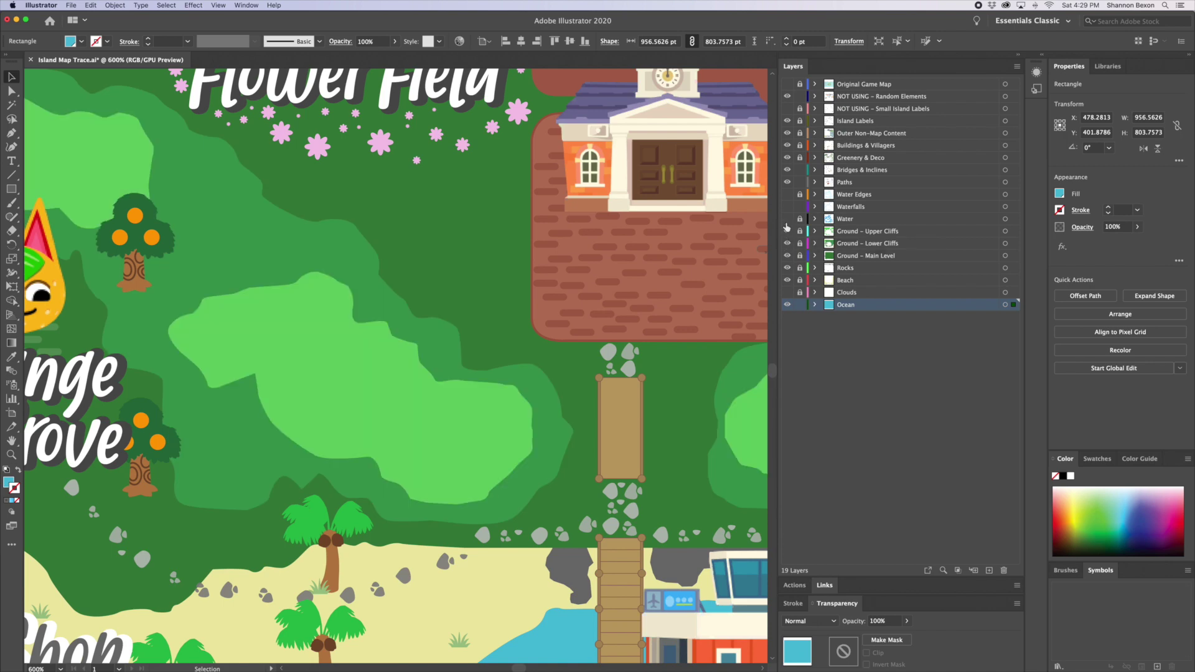
pyautogui.click(786, 219)
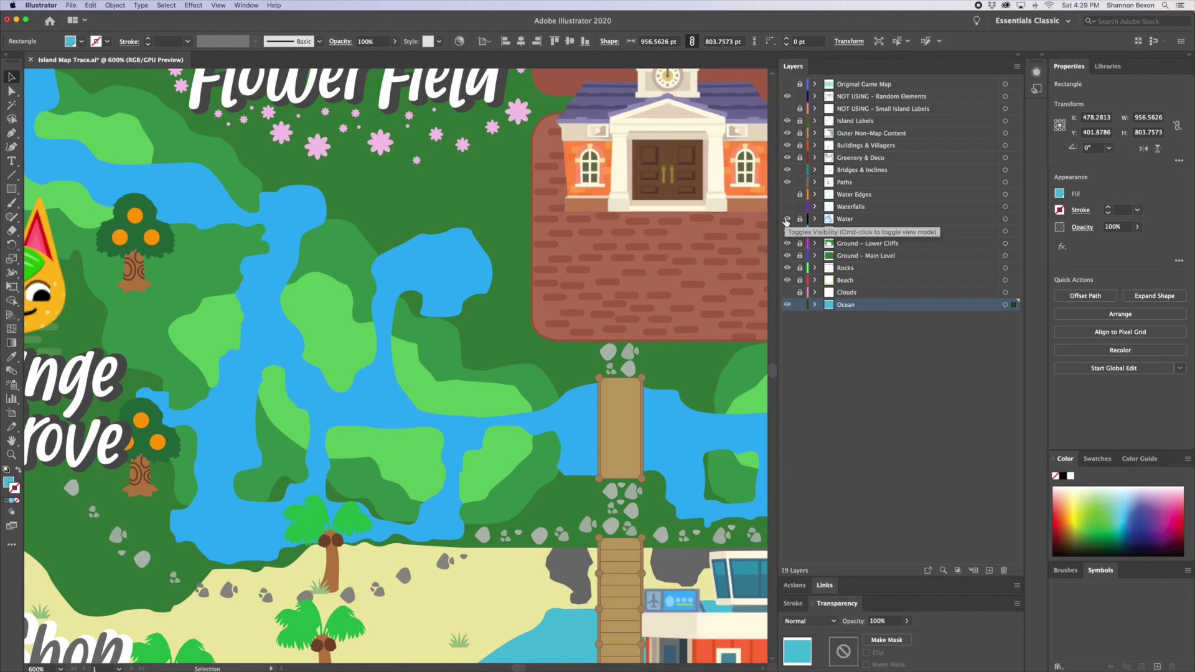
pyautogui.click(787, 207)
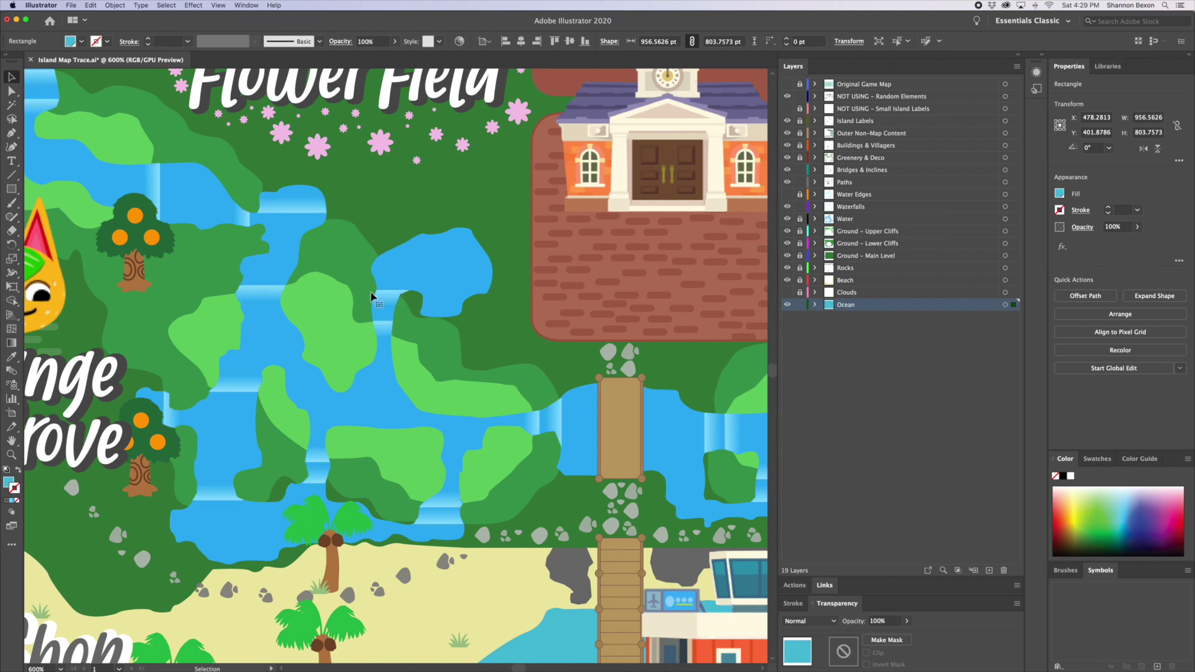
pyautogui.click(787, 195)
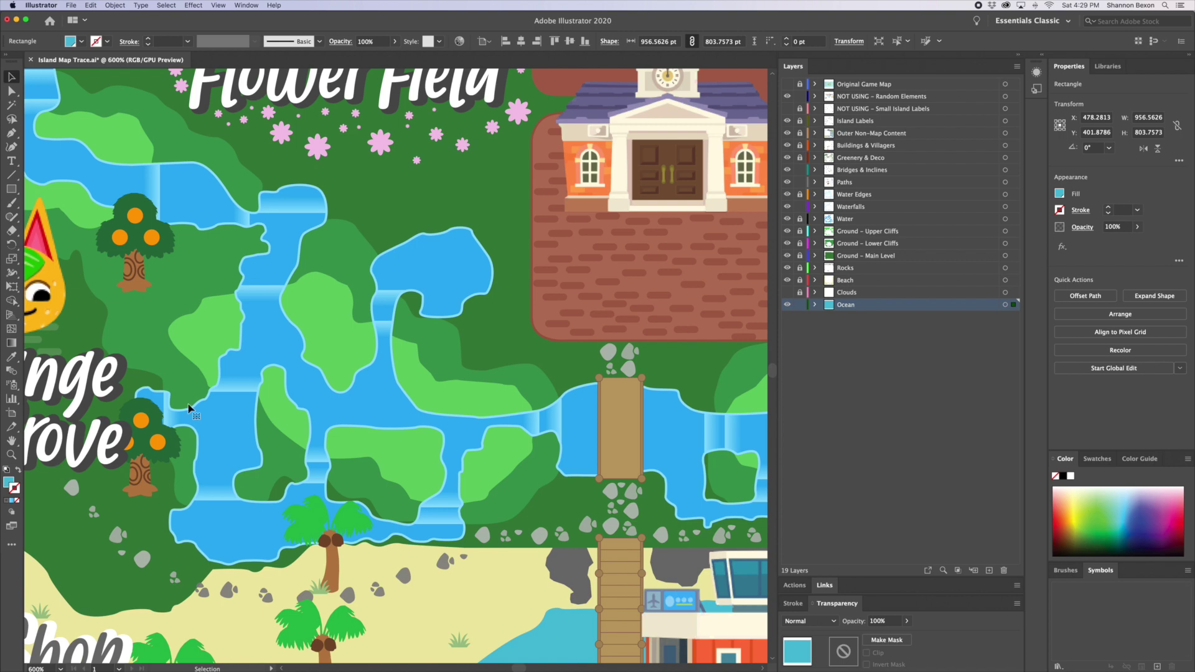
# - Deselect the ocean rectangle and survey the complete island map from Beach Shop up to the Outdoor Theatre and Zen Garden
pyautogui.click(11, 453)
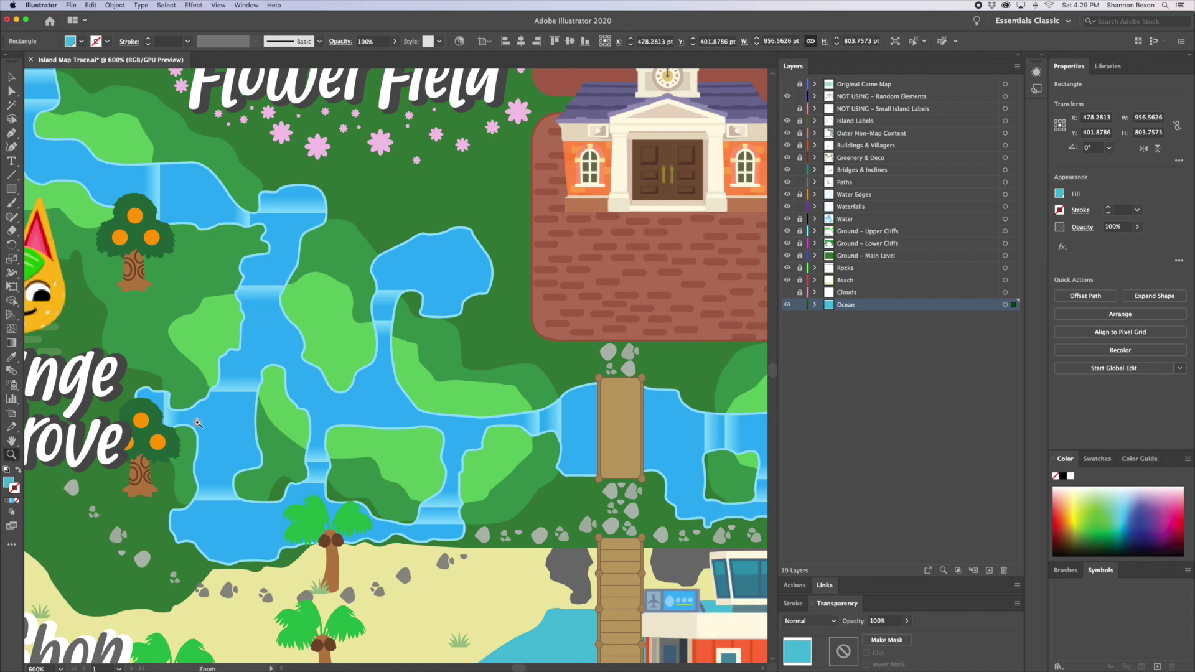
pyautogui.keyDown('alt'); pyautogui.click(473, 342); pyautogui.keyUp('alt')
pyautogui.keyDown('alt'); pyautogui.click(420, 407); pyautogui.keyUp('alt')
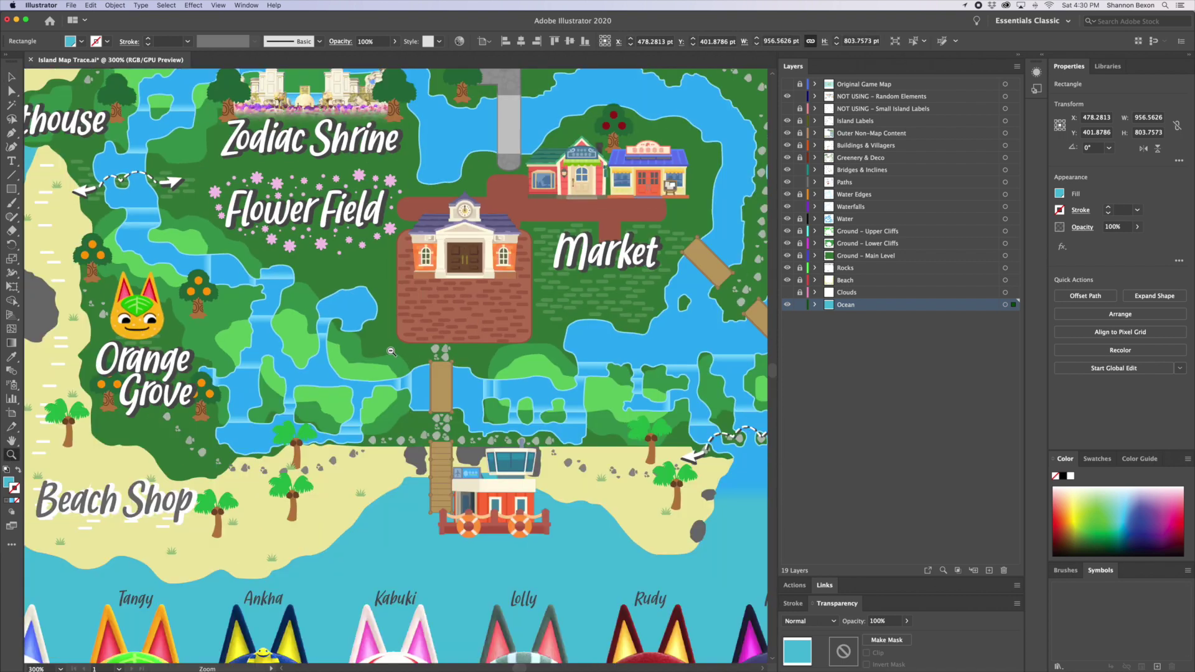
pyautogui.scroll(-2, 456, 281)
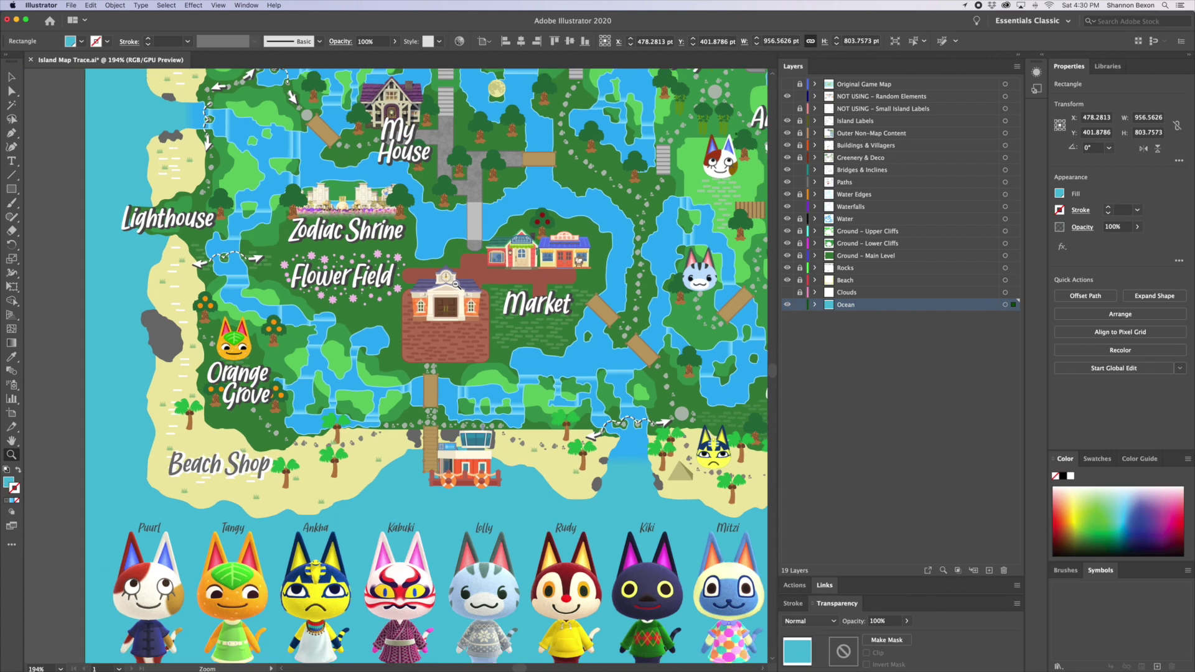
pyautogui.scroll(-1, 456, 284)
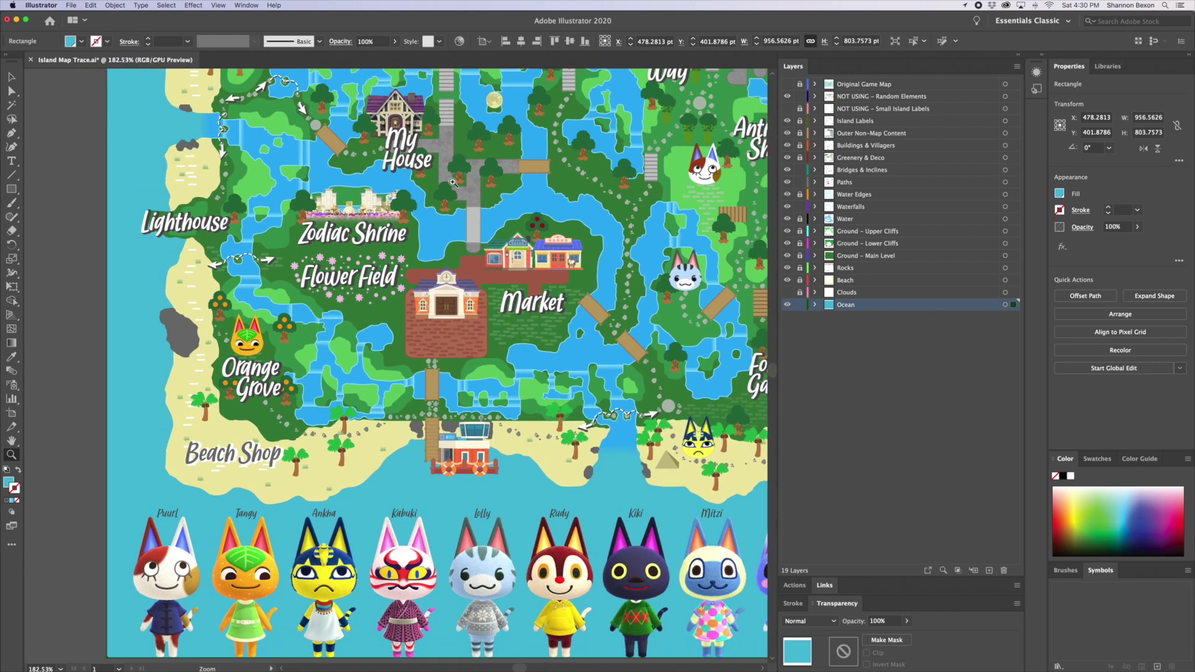
pyautogui.press('v')
pyautogui.click(81, 151)
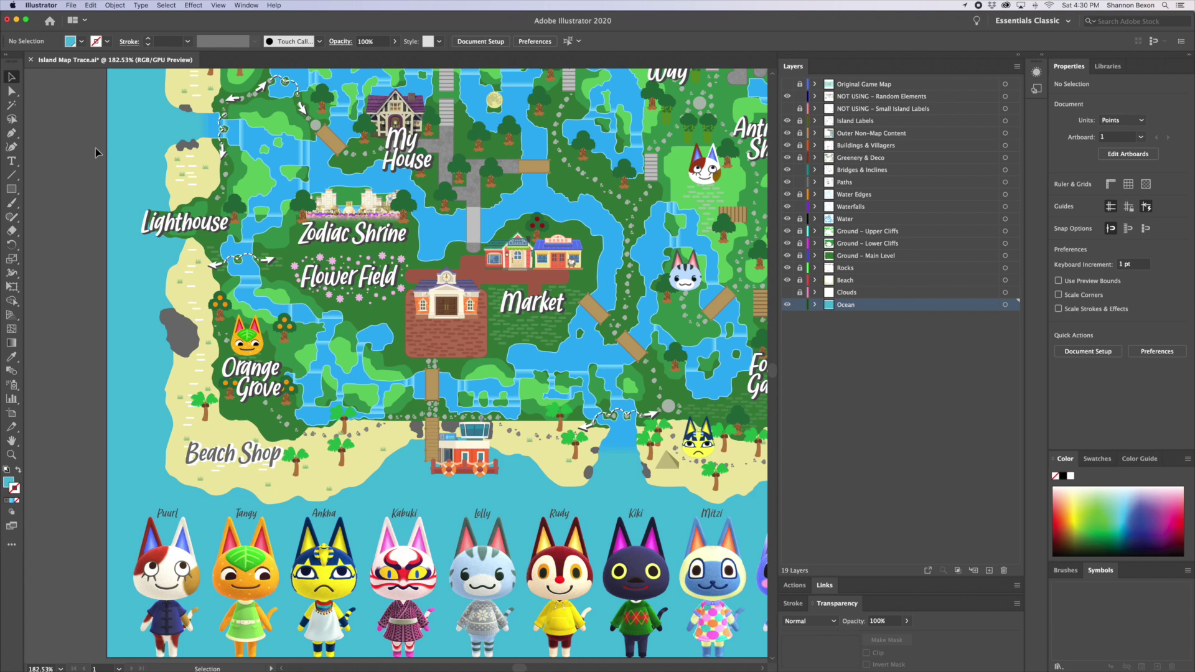
pyautogui.press('space')
pyautogui.moveTo(552, 209); pyautogui.dragTo(437, 339)
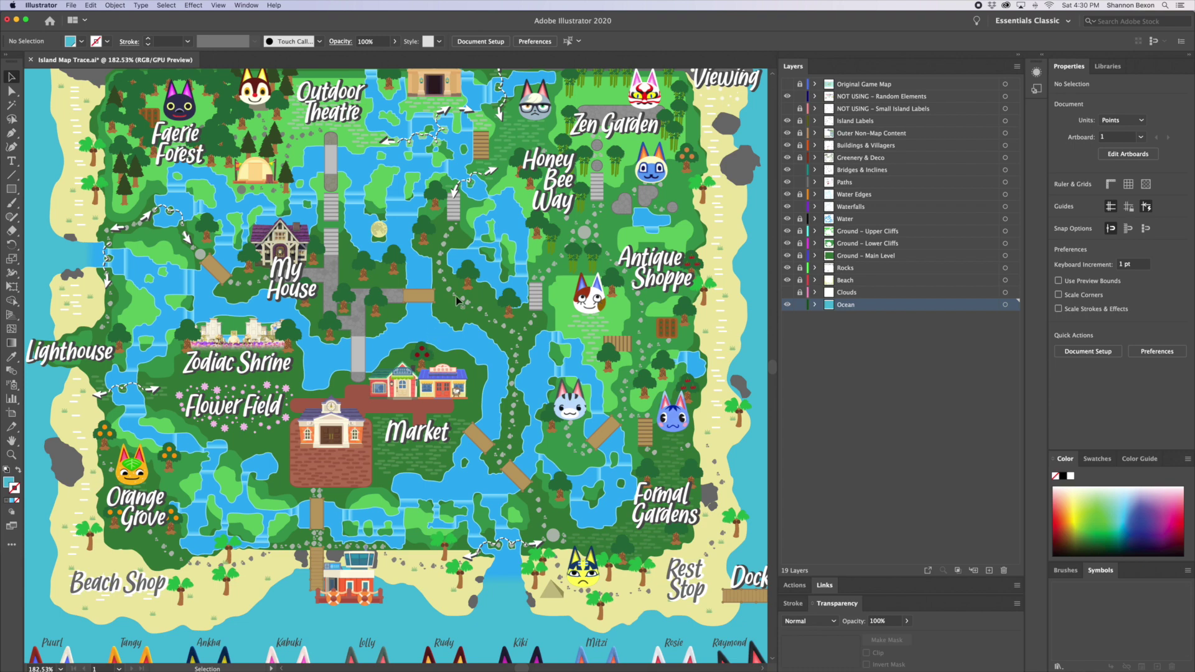
# - Inspect the moon placed on the small river islet east of My House up close
pyautogui.moveTo(443, 228); pyautogui.dragTo(374, 204)
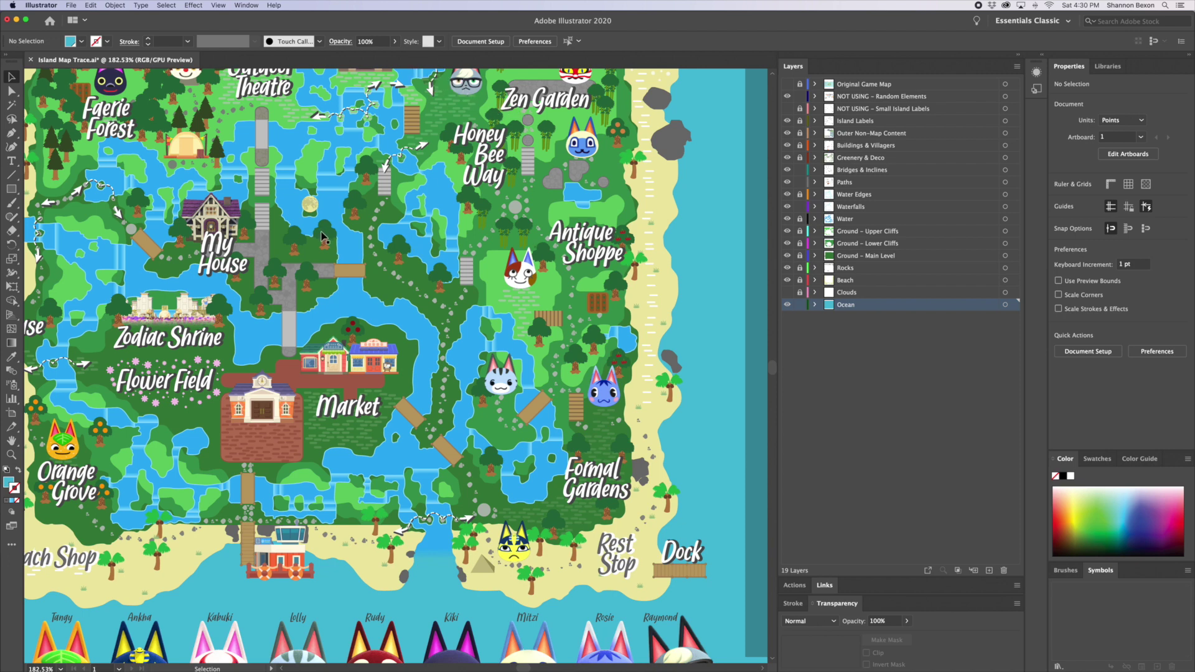
pyautogui.moveTo(297, 241); pyautogui.dragTo(401, 250)
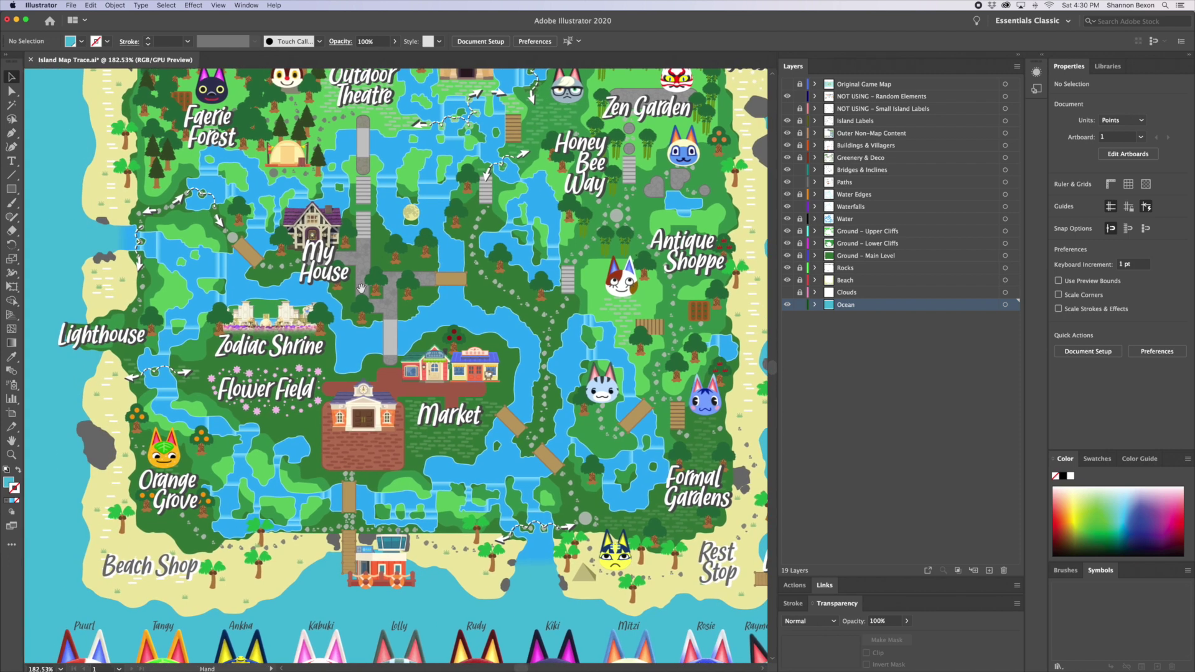
pyautogui.press('z')
pyautogui.click(461, 254)
pyautogui.click(460, 254)
pyautogui.click(460, 254)
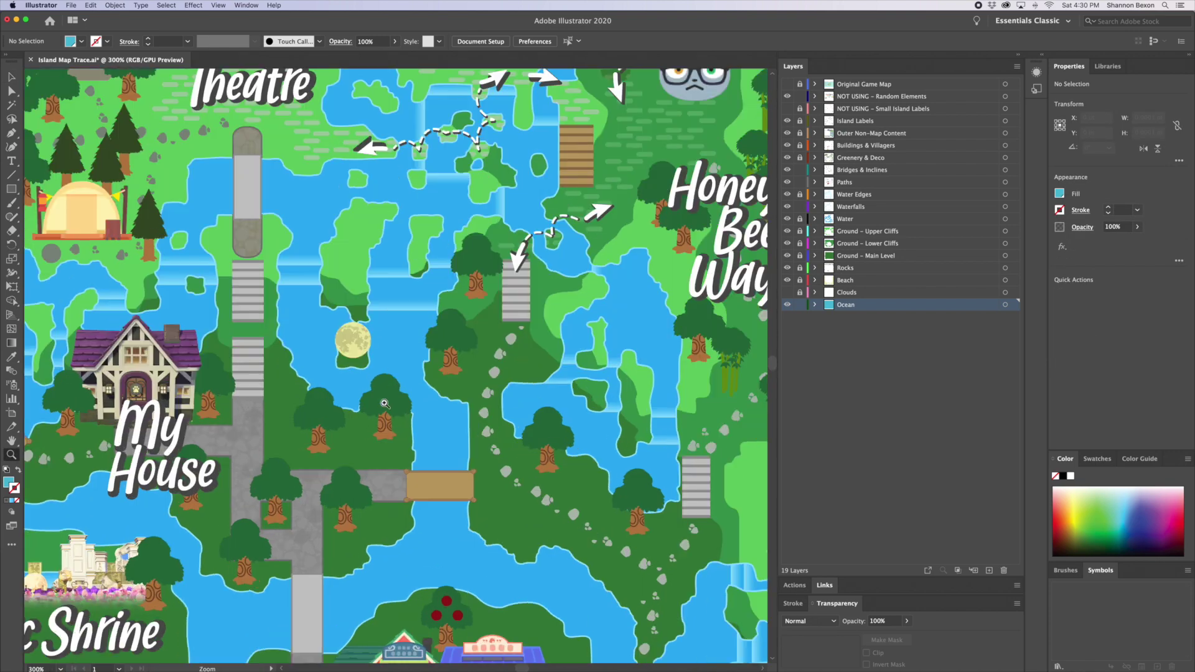
pyautogui.click(461, 254)
pyautogui.click(460, 254)
pyautogui.click(10, 76)
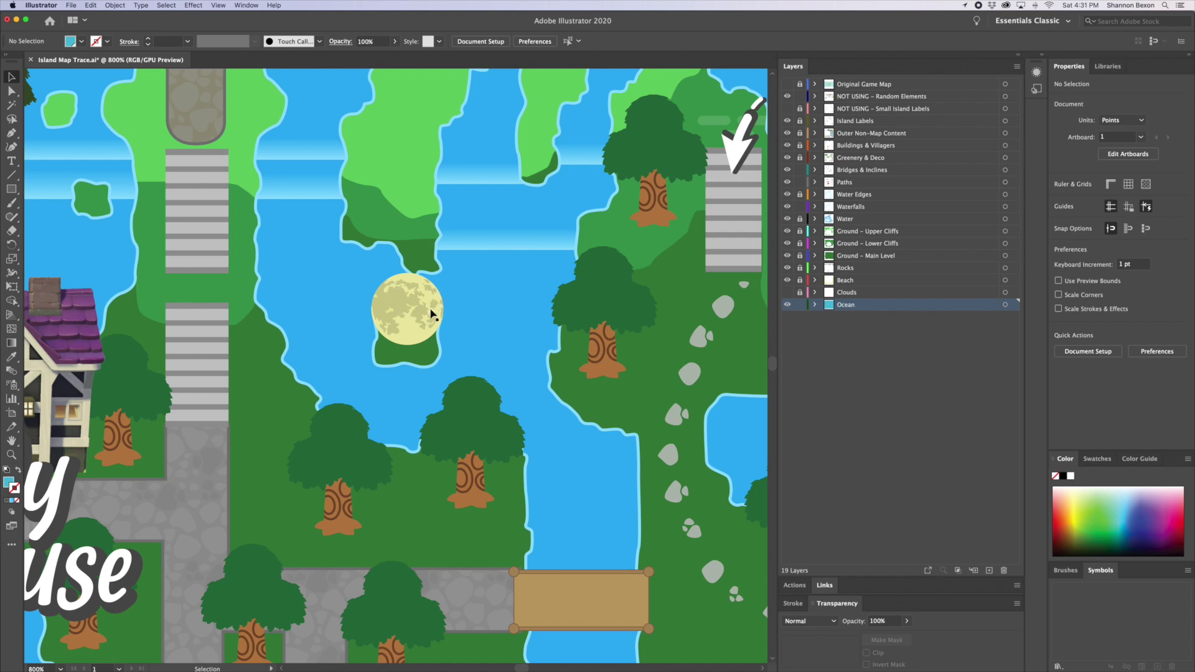
# - Examine the moon and stars around the Moon Viewing label, and the map's northeast around Redd and Zen Garden
pyautogui.moveTo(430, 312); pyautogui.dragTo(293, 368)
pyautogui.moveTo(536, 249); pyautogui.dragTo(299, 368)
pyautogui.moveTo(572, 185); pyautogui.dragTo(327, 277)
pyautogui.moveTo(516, 191); pyautogui.dragTo(315, 325)
pyautogui.moveTo(554, 244); pyautogui.dragTo(276, 423)
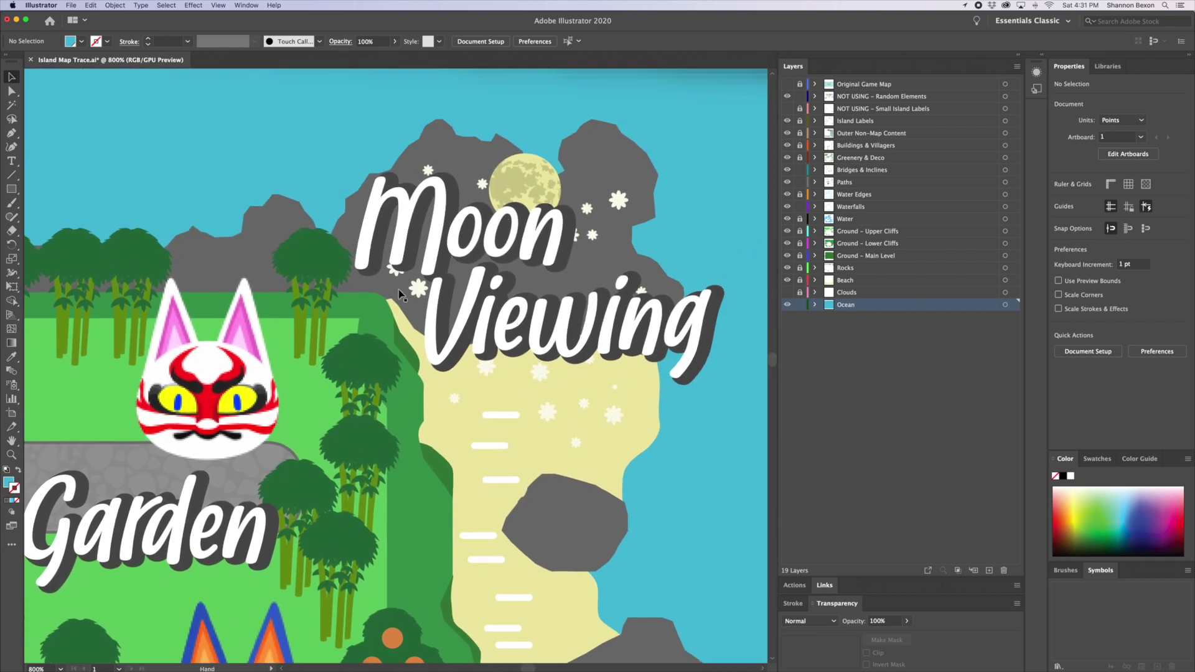
pyautogui.click(11, 454)
pyautogui.keyDown('alt'); pyautogui.click(300, 450); pyautogui.keyUp('alt')
pyautogui.keyDown('alt'); pyautogui.click(301, 450); pyautogui.keyUp('alt')
pyautogui.keyDown('alt'); pyautogui.click(301, 450); pyautogui.keyUp('alt')
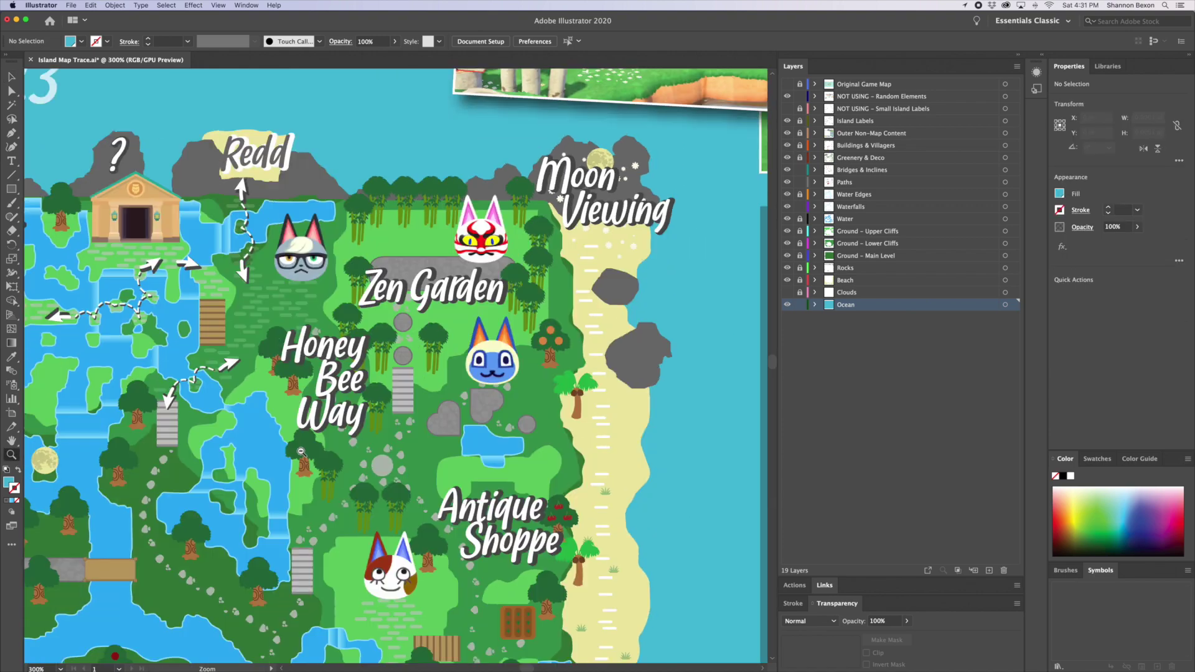
pyautogui.keyDown('alt'); pyautogui.click(301, 450); pyautogui.keyUp('alt')
pyautogui.keyDown('alt'); pyautogui.click(302, 452); pyautogui.keyUp('alt')
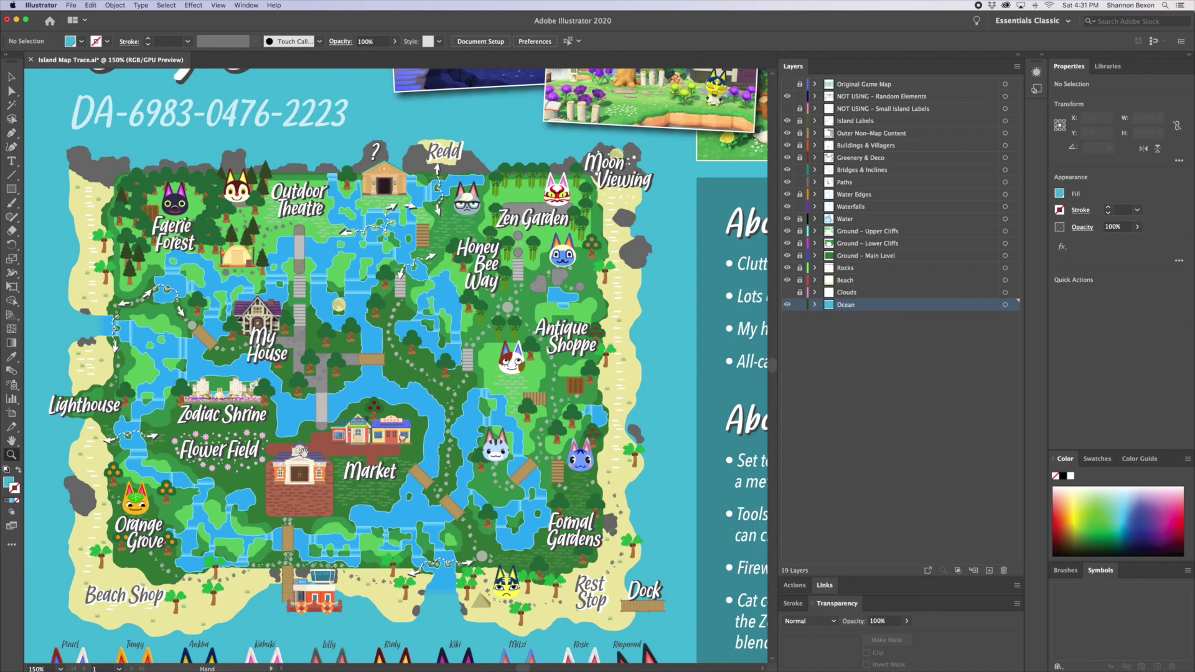
# - Examine the island's west side from Faerie Forest down past Lighthouse and Orange Grove to Beach Shop
pyautogui.moveTo(301, 450); pyautogui.dragTo(366, 503)
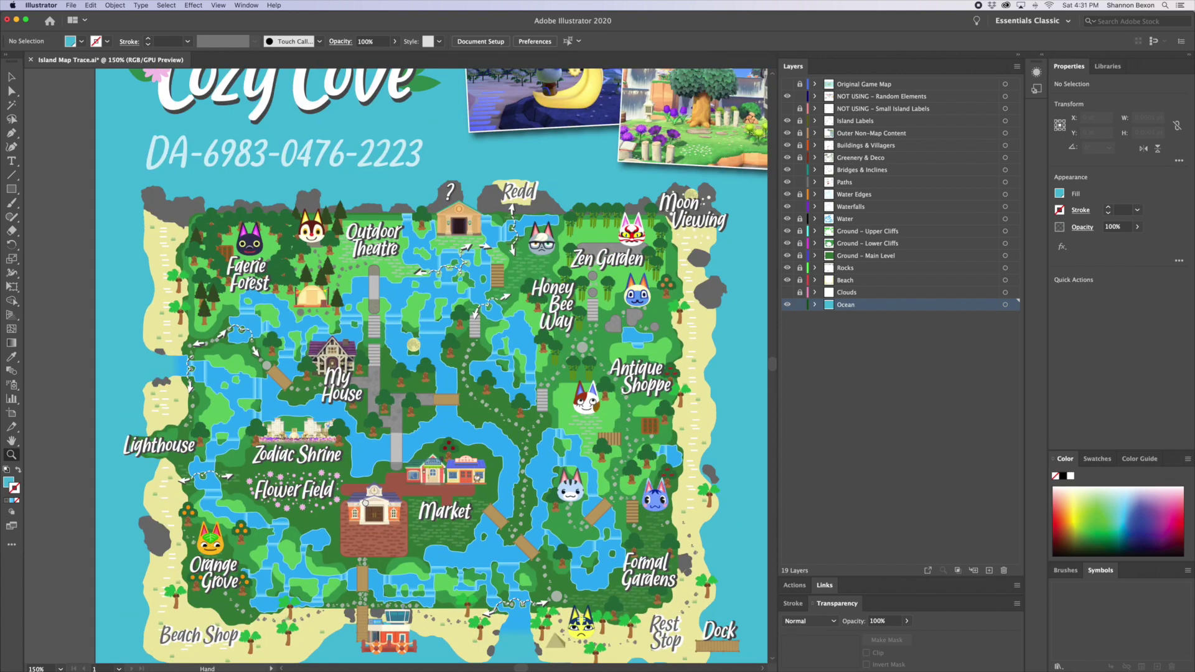
pyautogui.moveTo(365, 502); pyautogui.dragTo(357, 430)
pyautogui.click(272, 267)
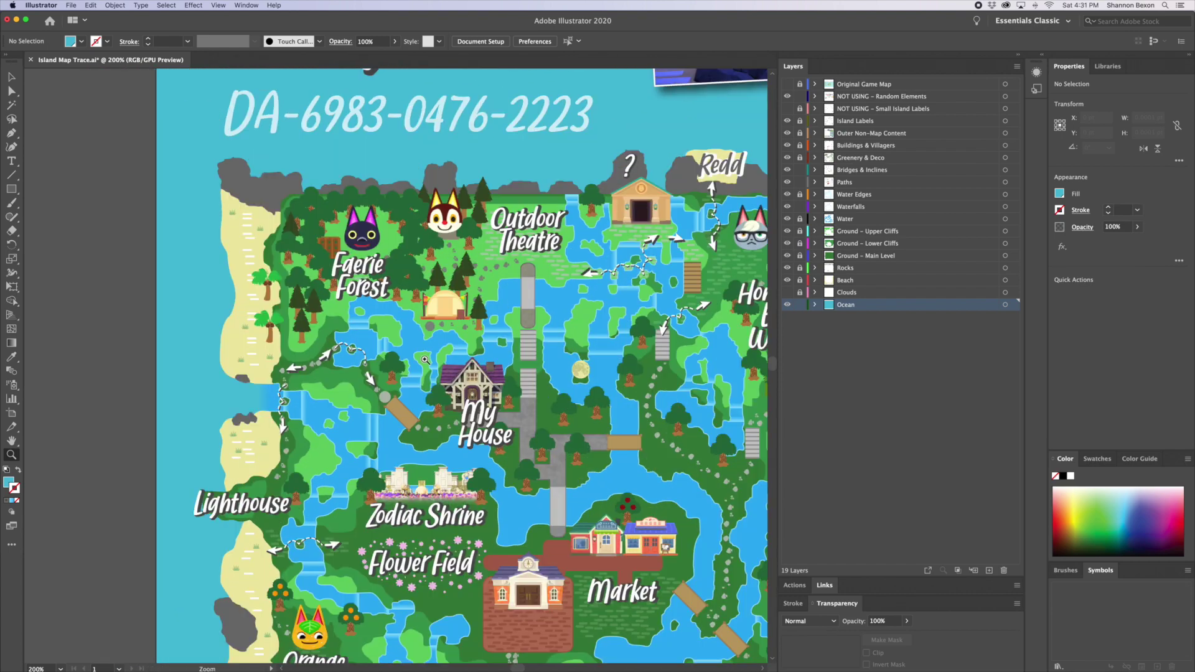
pyautogui.click(338, 349)
pyautogui.moveTo(384, 348); pyautogui.dragTo(392, 425)
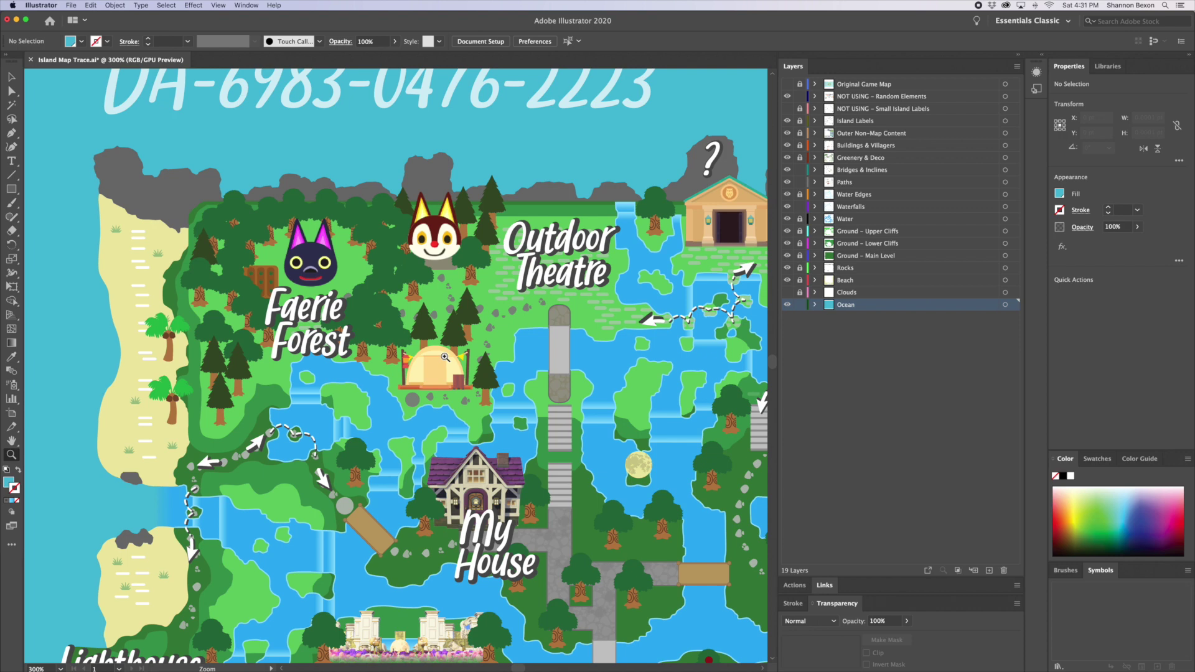
pyautogui.press('v')
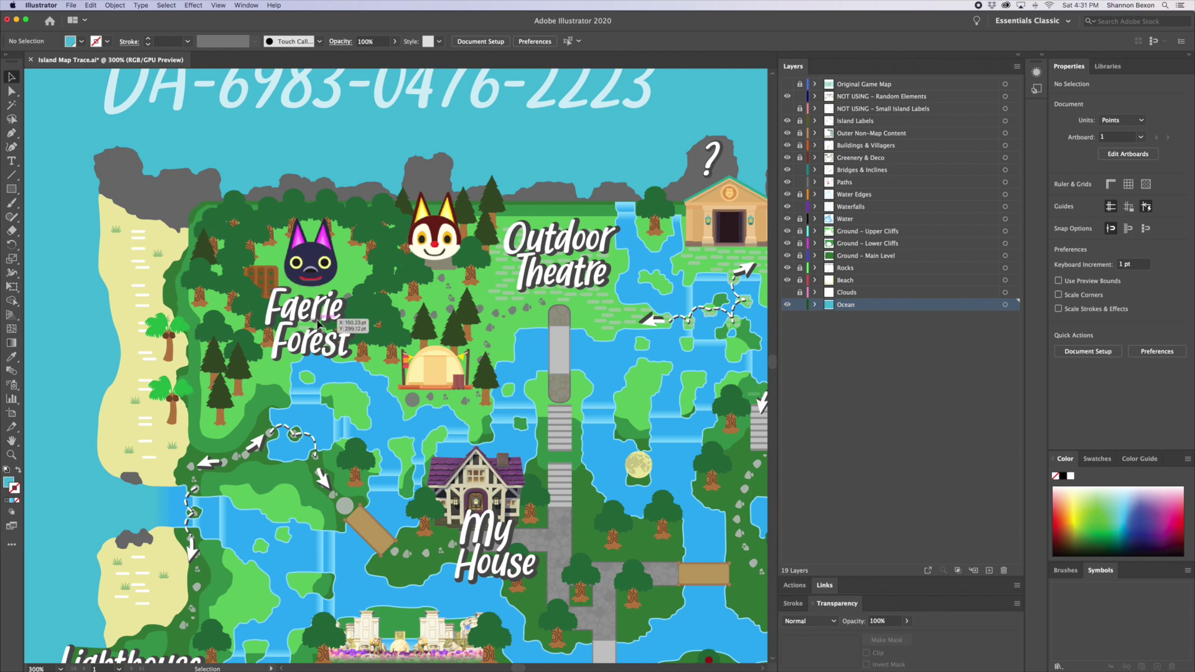
pyautogui.scroll(-10, 330, 367)
pyautogui.scroll(-7, 432, 462)
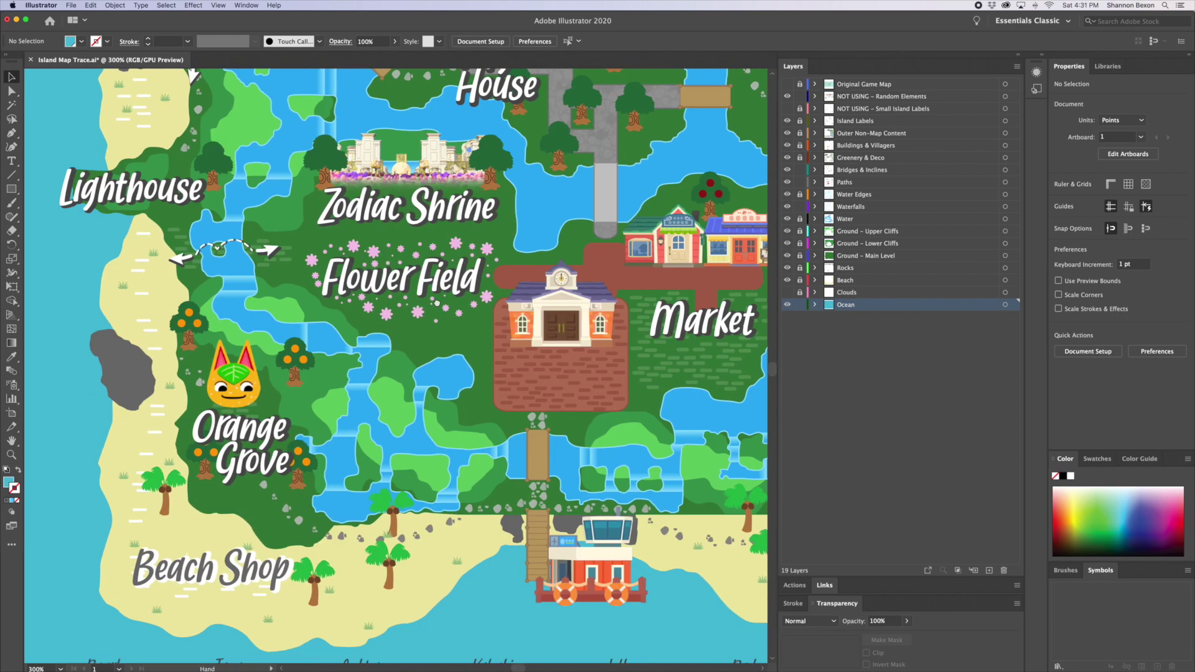
pyautogui.scroll(6, 436, 304)
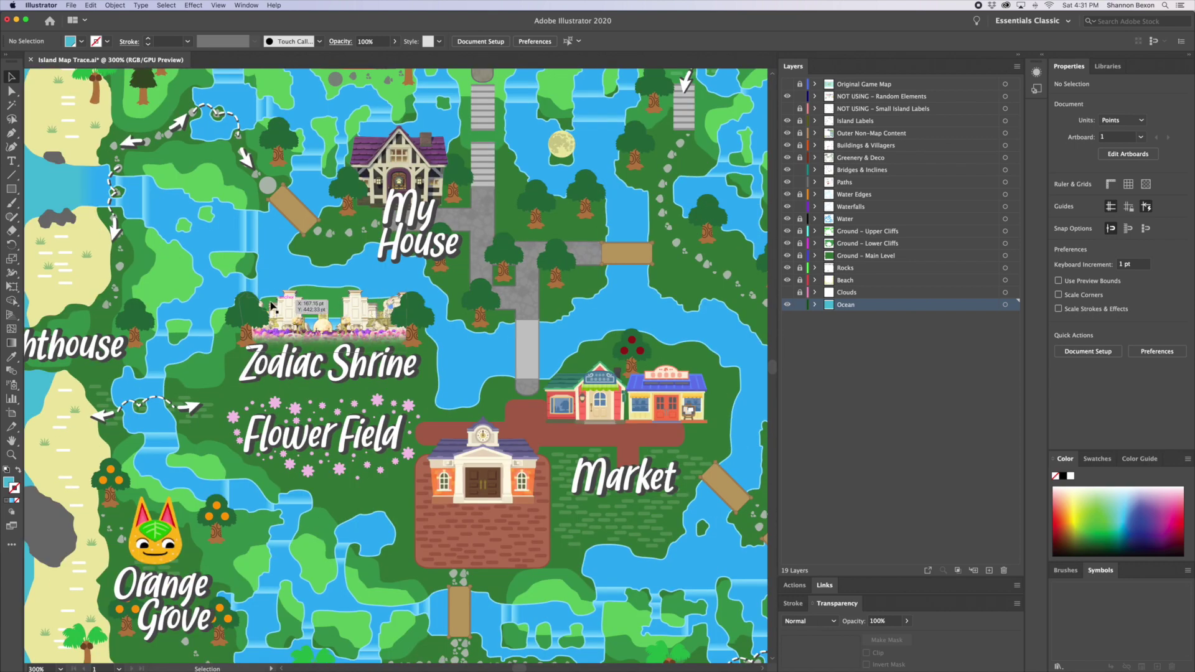
# - Inspect the Zodiac Shrine artwork up close, including its pillars, flowers and the stone arch beside the tree
pyautogui.click(11, 455)
pyautogui.scroll(4, 372, 387)
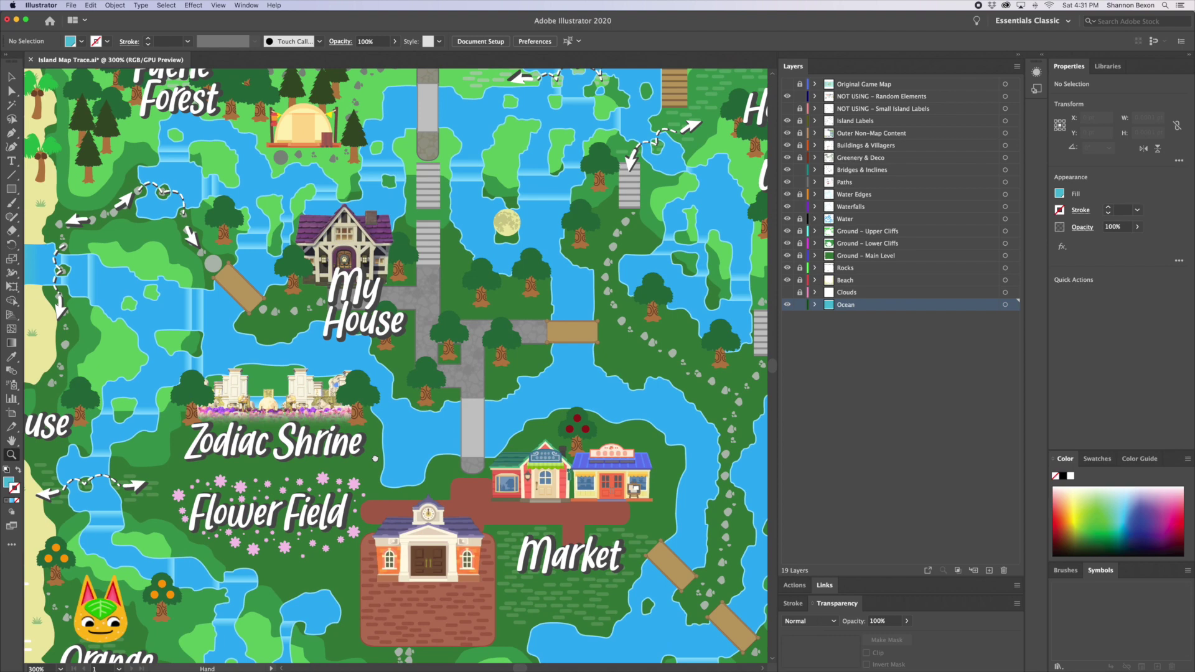
pyautogui.moveTo(375, 459); pyautogui.dragTo(386, 462)
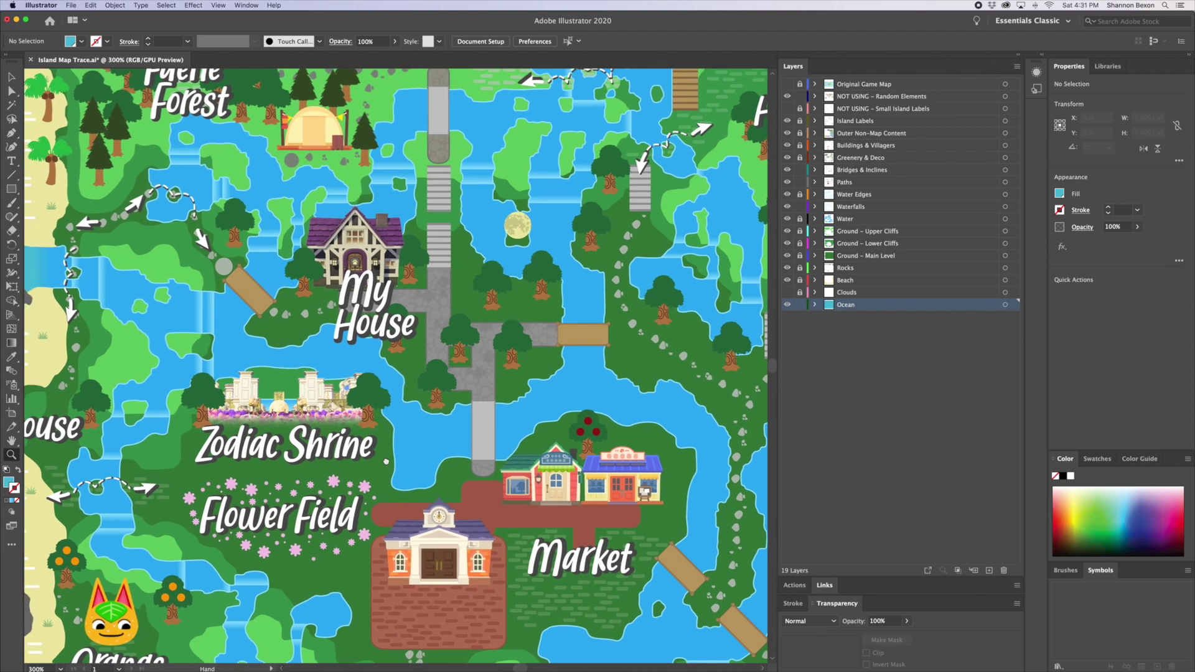
pyautogui.click(304, 394)
pyautogui.click(374, 374)
pyautogui.click(374, 374)
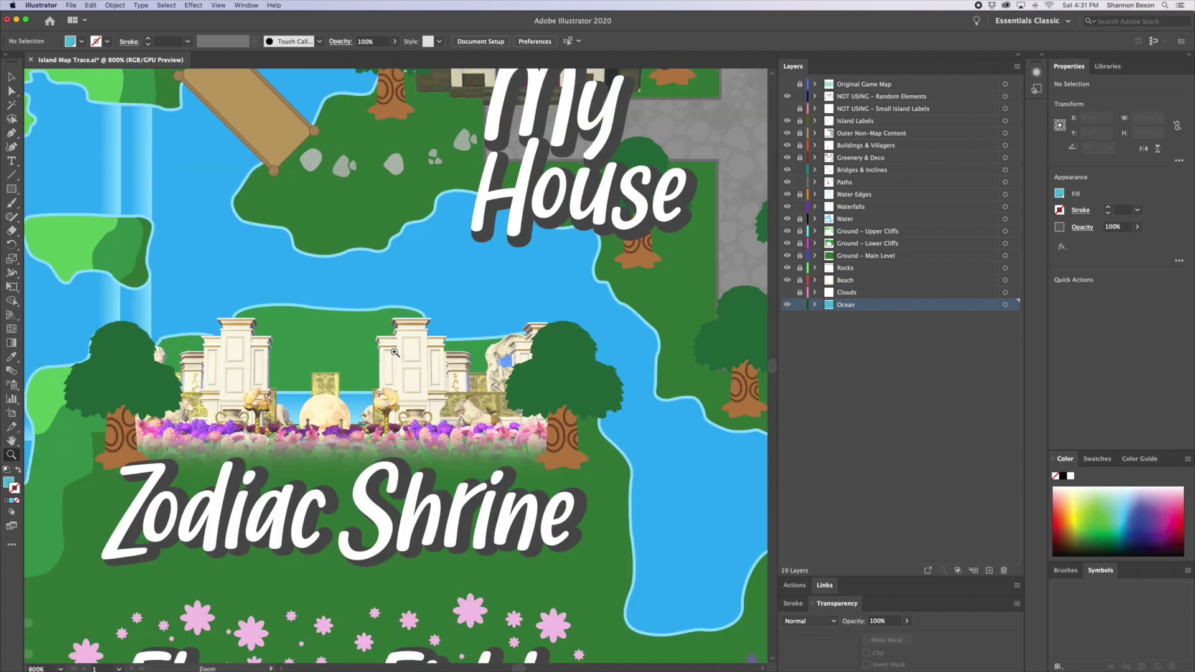
pyautogui.press('space')
pyautogui.click(505, 374)
pyautogui.click(504, 377)
pyautogui.click(350, 355)
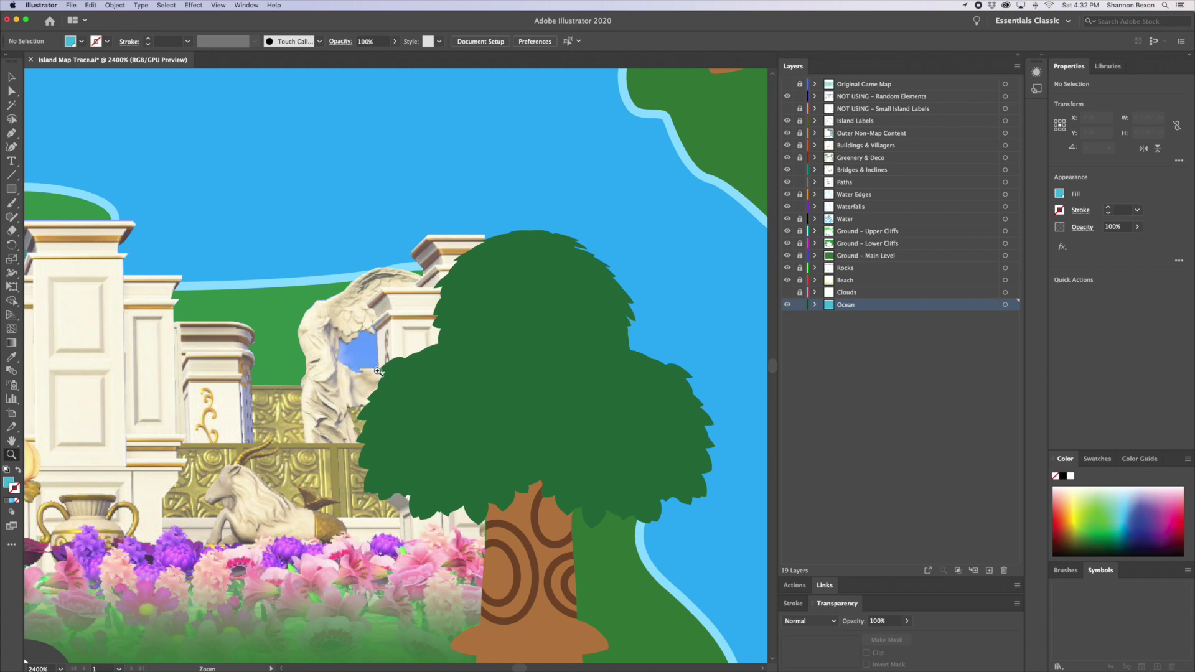
# - Examine the central area from Zodiac Shrine and My House down through Market to the airport building on the south shore
pyautogui.keyDown('alt'); pyautogui.click(299, 437); pyautogui.keyUp('alt')
pyautogui.keyDown('alt'); pyautogui.click(262, 391); pyautogui.keyUp('alt')
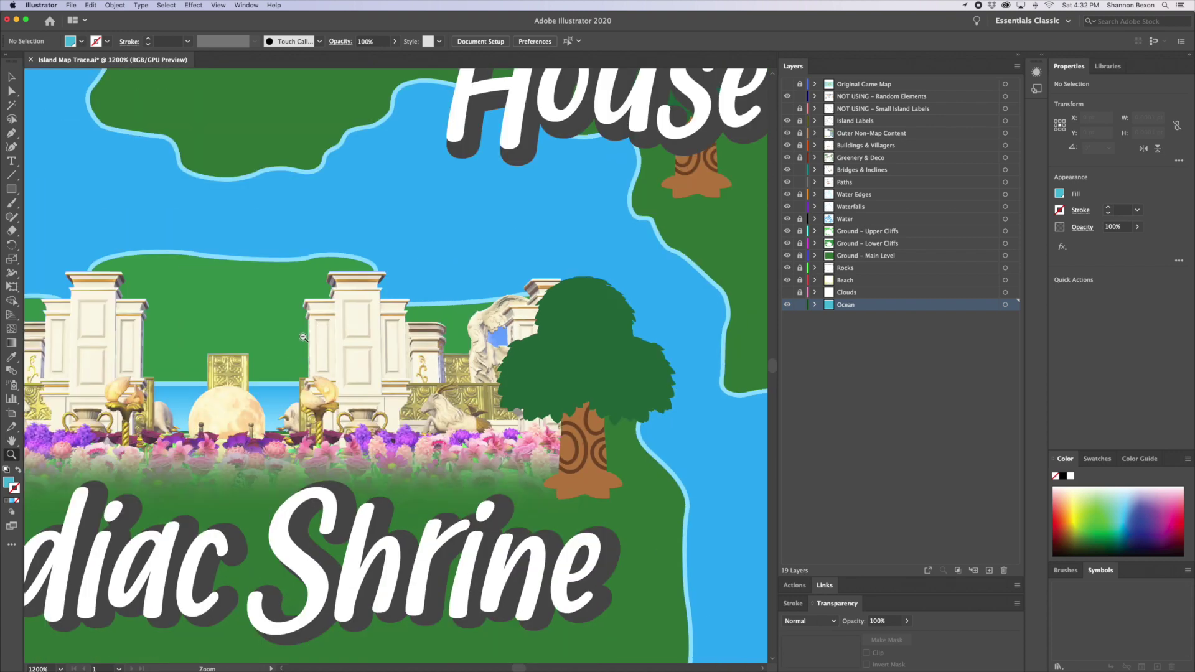
pyautogui.keyDown('alt'); pyautogui.click(303, 337); pyautogui.keyUp('alt')
pyautogui.keyDown('alt'); pyautogui.click(357, 350); pyautogui.keyUp('alt')
pyautogui.keyDown('alt'); pyautogui.click(480, 359); pyautogui.keyUp('alt')
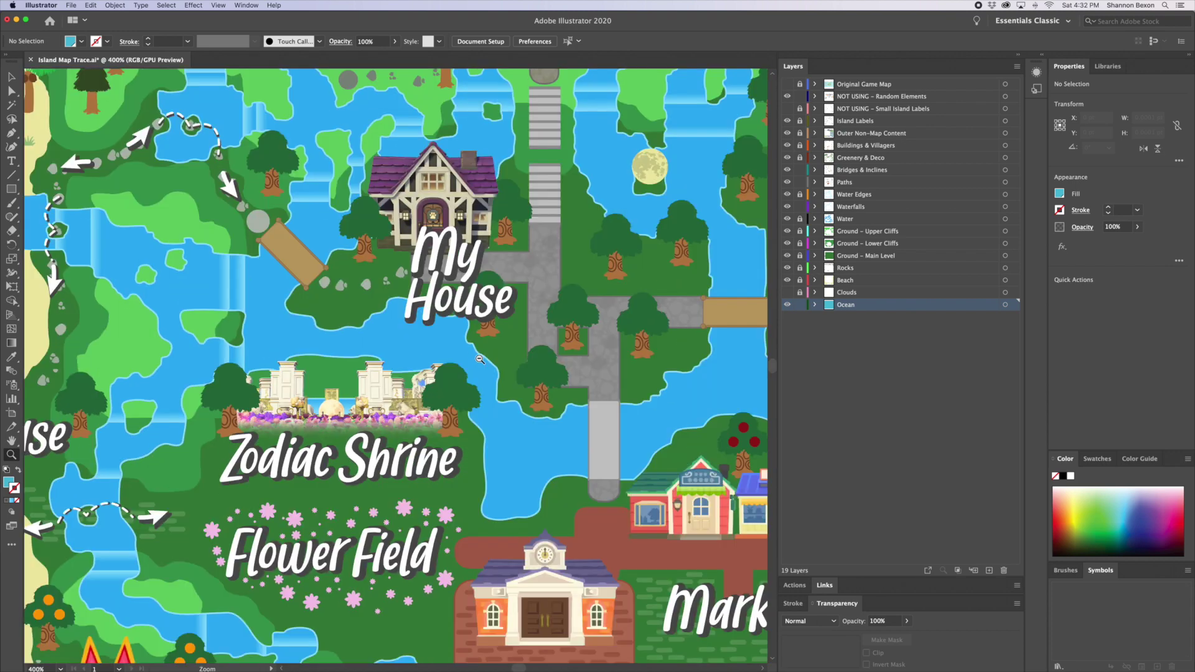
pyautogui.scroll(-2, 381, 386)
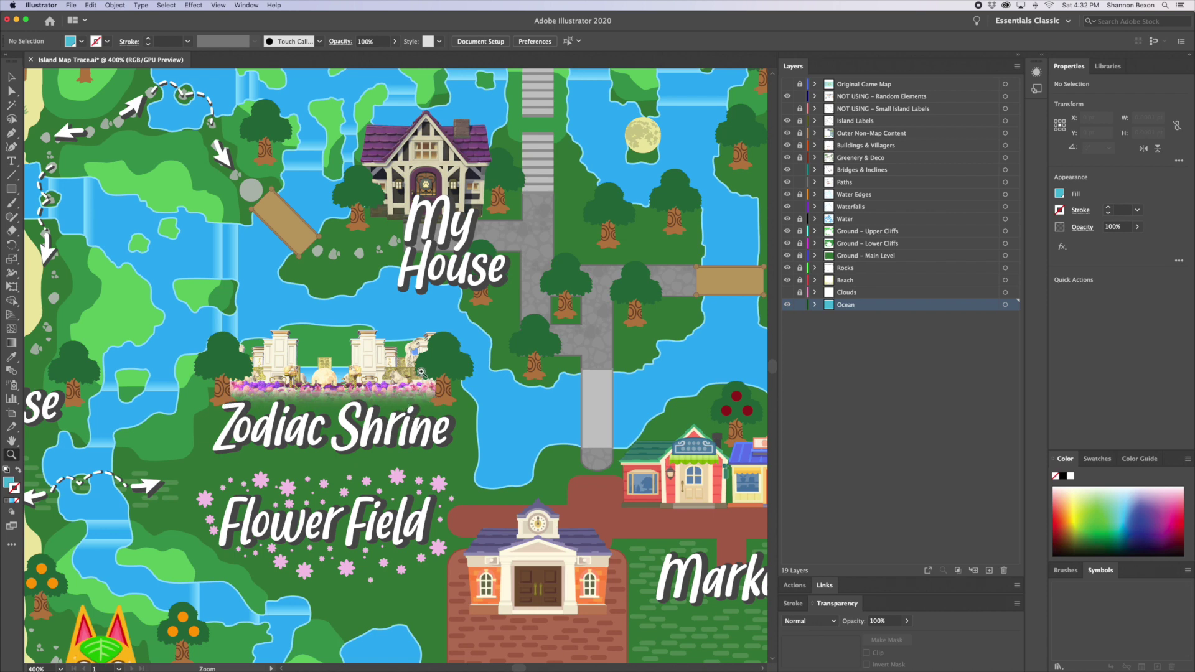
pyautogui.keyDown('alt'); pyautogui.click(510, 367); pyautogui.keyUp('alt')
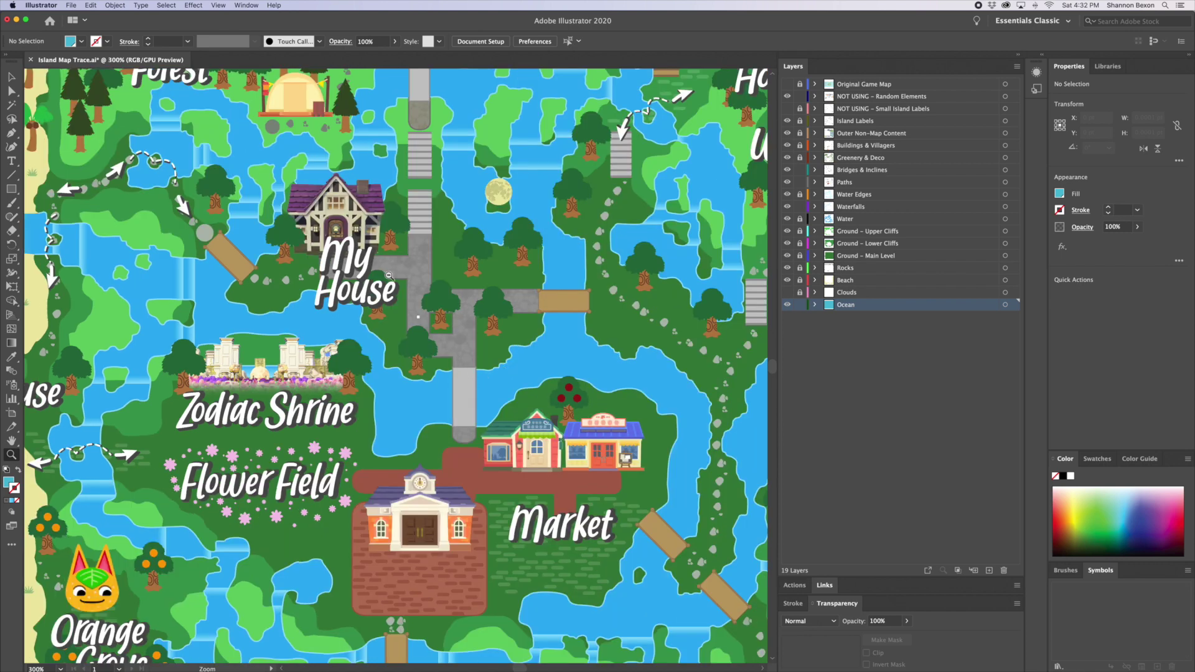
pyautogui.click(369, 226)
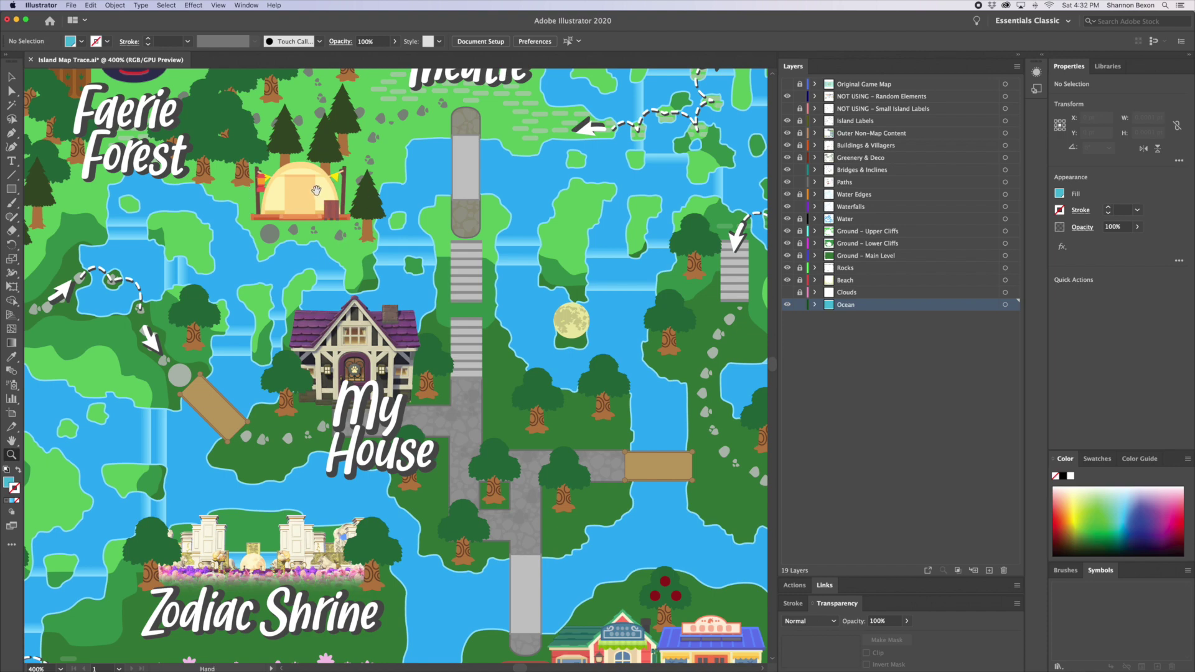
pyautogui.moveTo(337, 222); pyautogui.dragTo(364, 308)
pyautogui.scroll(-5, 364, 308)
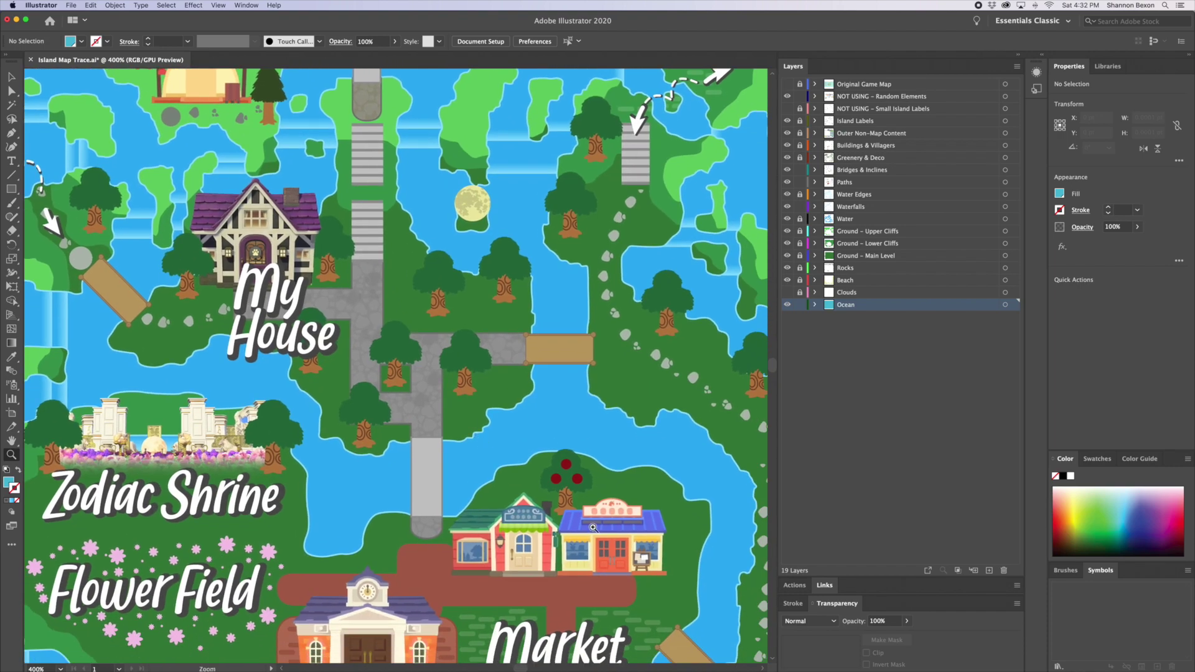
pyautogui.scroll(-3, 489, 411)
pyautogui.scroll(-2, 489, 411)
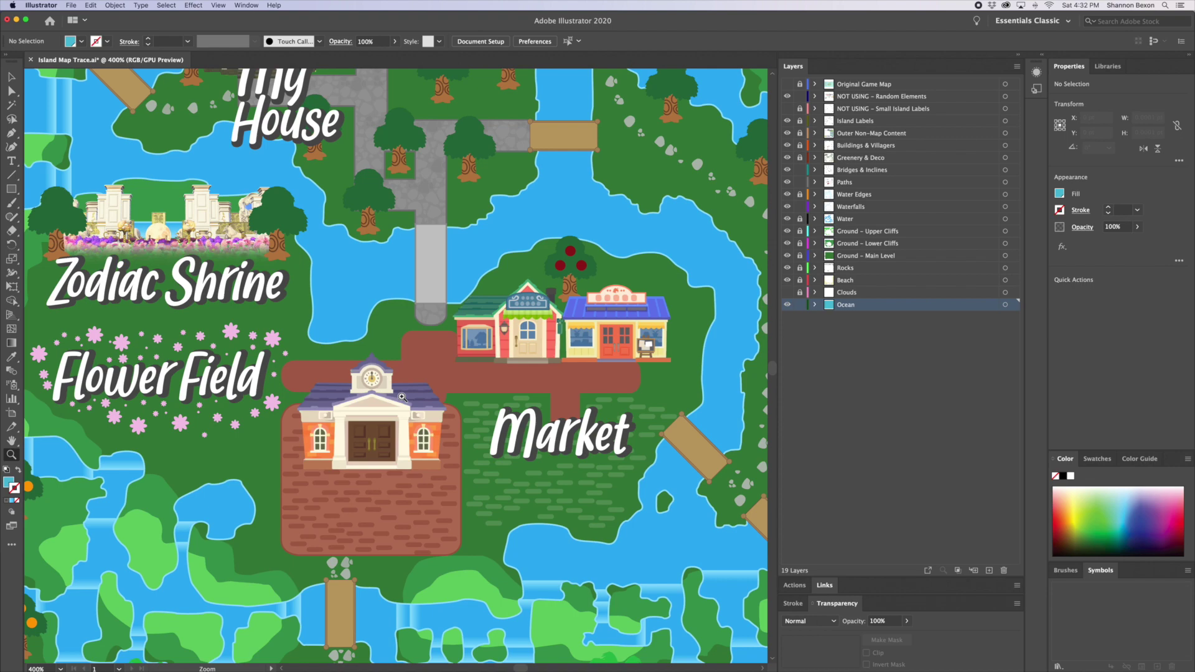
pyautogui.scroll(-5, 405, 404)
pyautogui.scroll(-9, 419, 332)
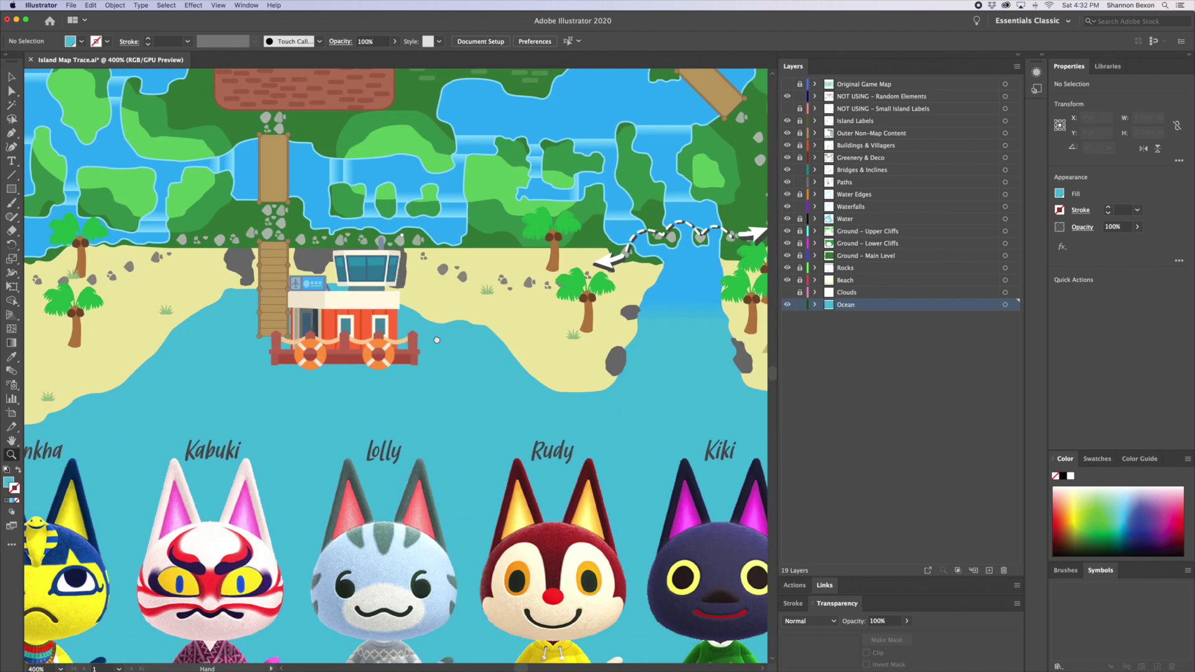
# - Review the route from the airport building north through Market to Outdoor Theatre and back to My House
pyautogui.scroll(3, 437, 340)
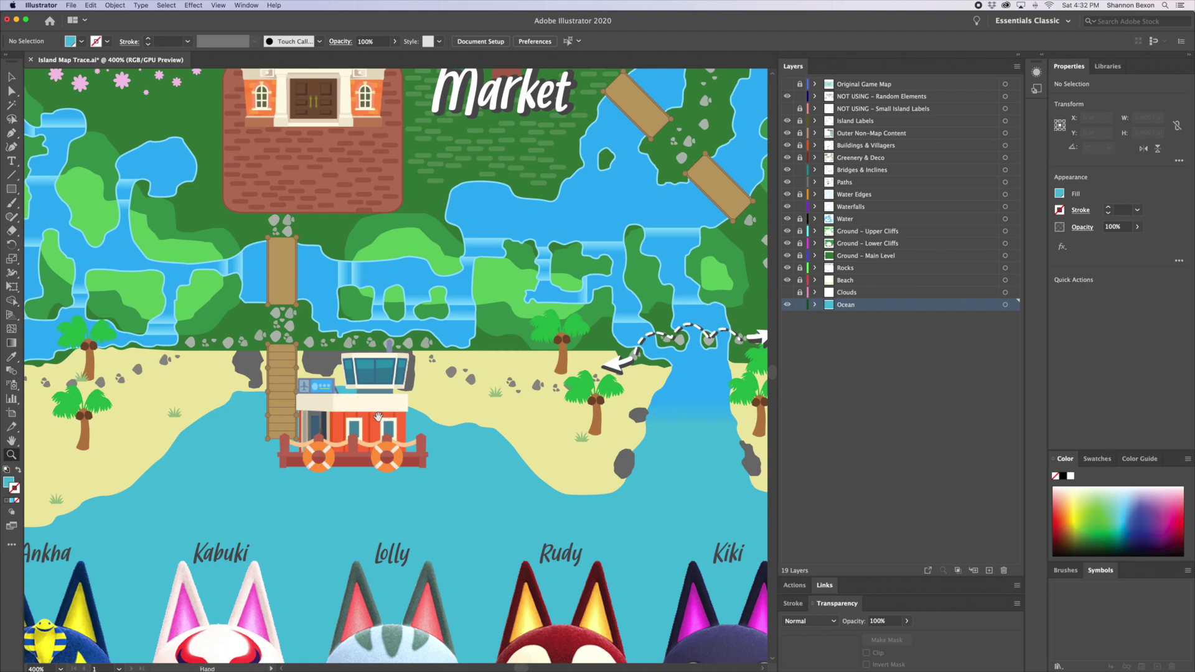
pyautogui.moveTo(357, 274); pyautogui.dragTo(333, 544)
pyautogui.scroll(3, 342, 517)
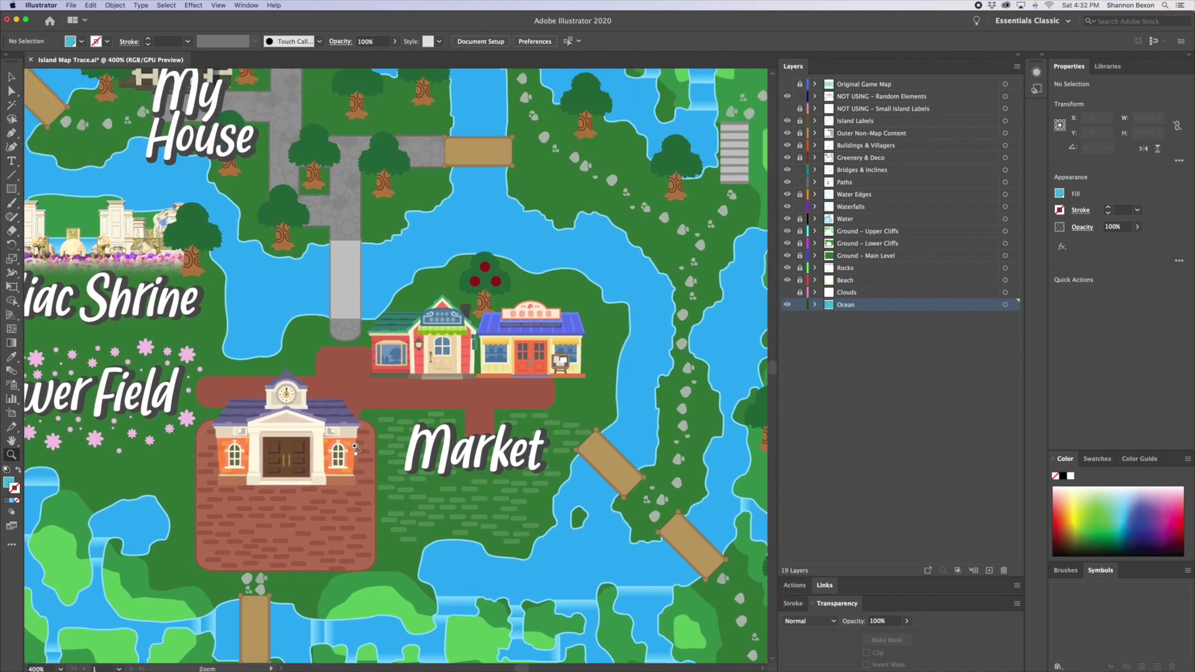
pyautogui.scroll(15, 320, 379)
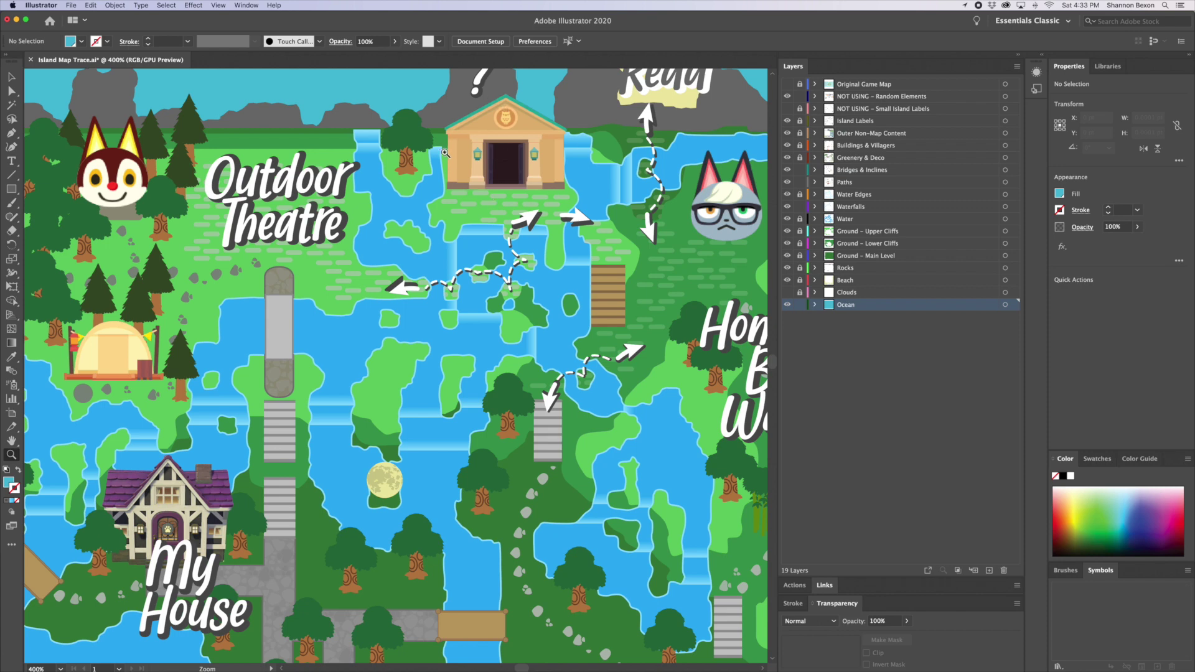
pyautogui.moveTo(389, 457); pyautogui.dragTo(446, 149)
pyautogui.moveTo(346, 283); pyautogui.dragTo(422, 444)
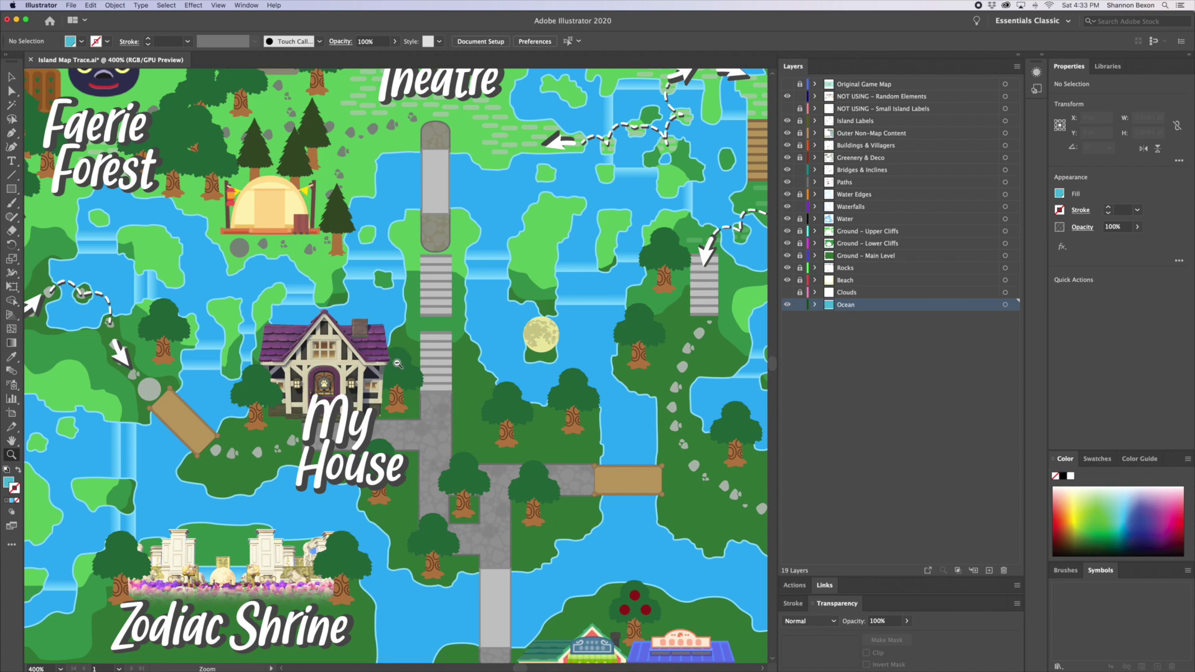
# - Survey the wider island map, following its east side between Zen Garden, Antique Shoppe, Formal Gardens and the Dock
pyautogui.keyDown('alt'); pyautogui.click(427, 357); pyautogui.keyUp('alt')
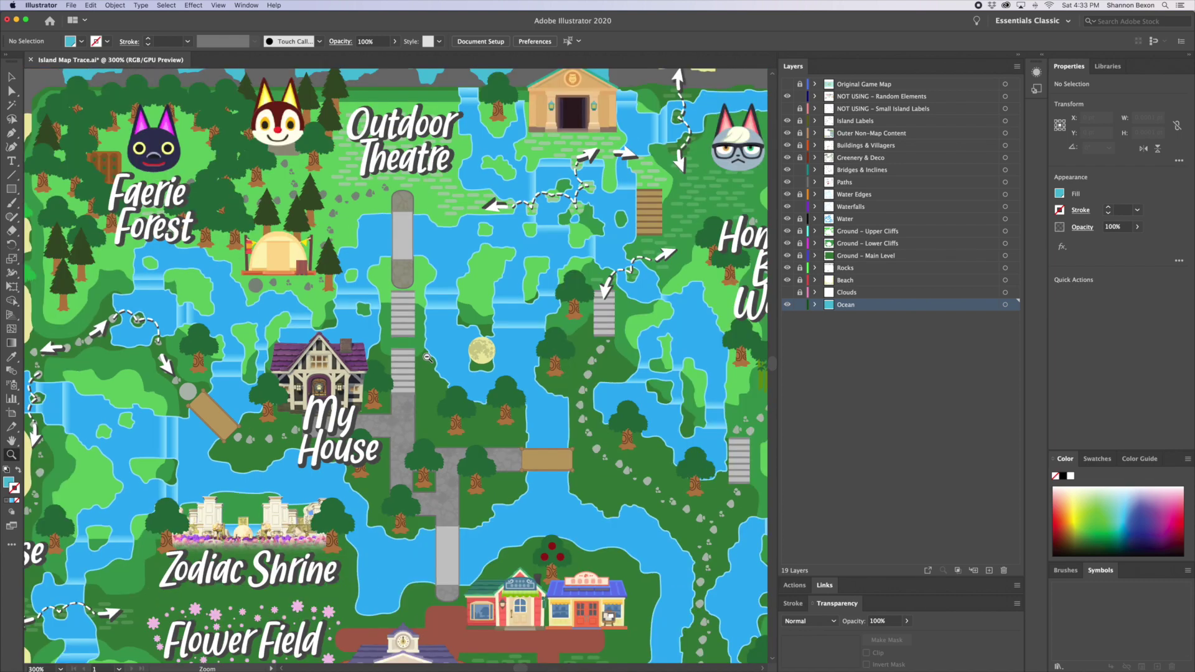
pyautogui.keyDown('alt'); pyautogui.click(427, 358); pyautogui.keyUp('alt')
pyautogui.keyDown('ctrl'); pyautogui.click(428, 449); pyautogui.keyUp('ctrl')
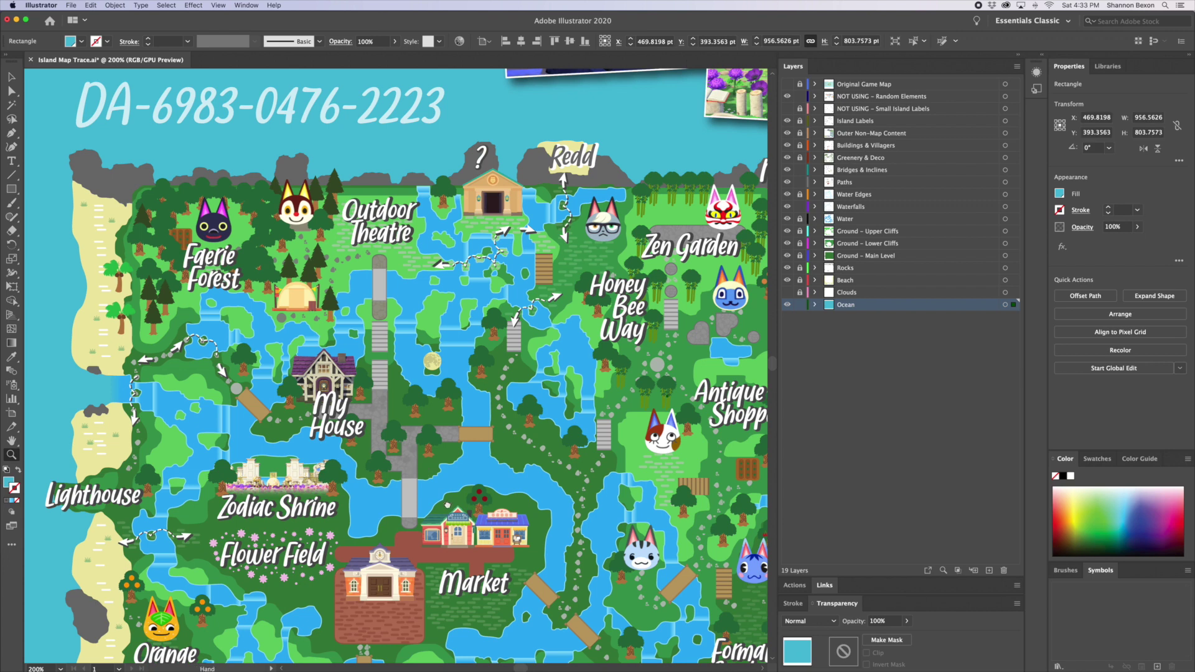
pyautogui.scroll(-2, 430, 474)
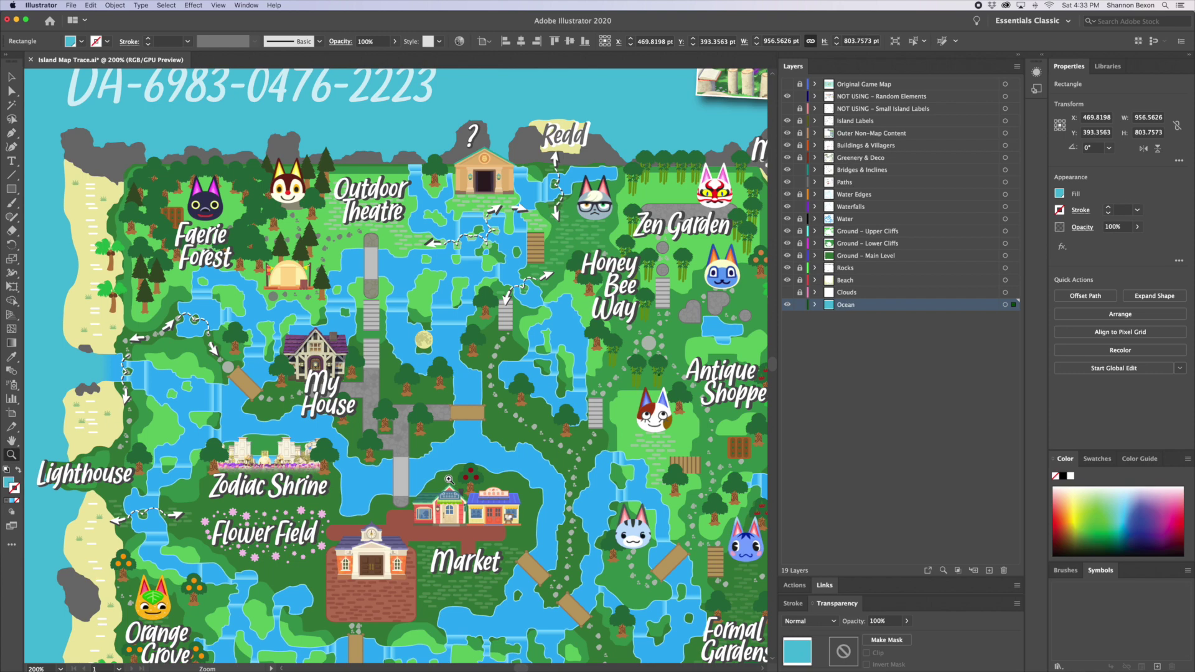
pyautogui.moveTo(495, 253); pyautogui.dragTo(334, 160)
pyautogui.moveTo(441, 356); pyautogui.dragTo(461, 264)
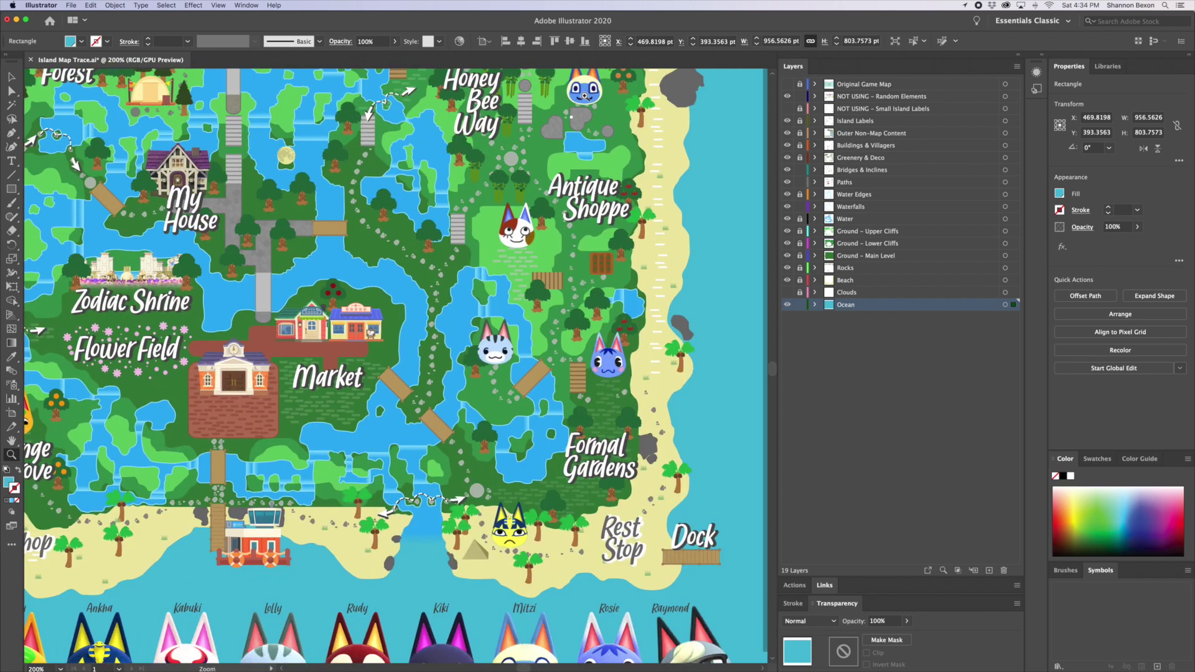
pyautogui.moveTo(439, 200); pyautogui.dragTo(457, 325)
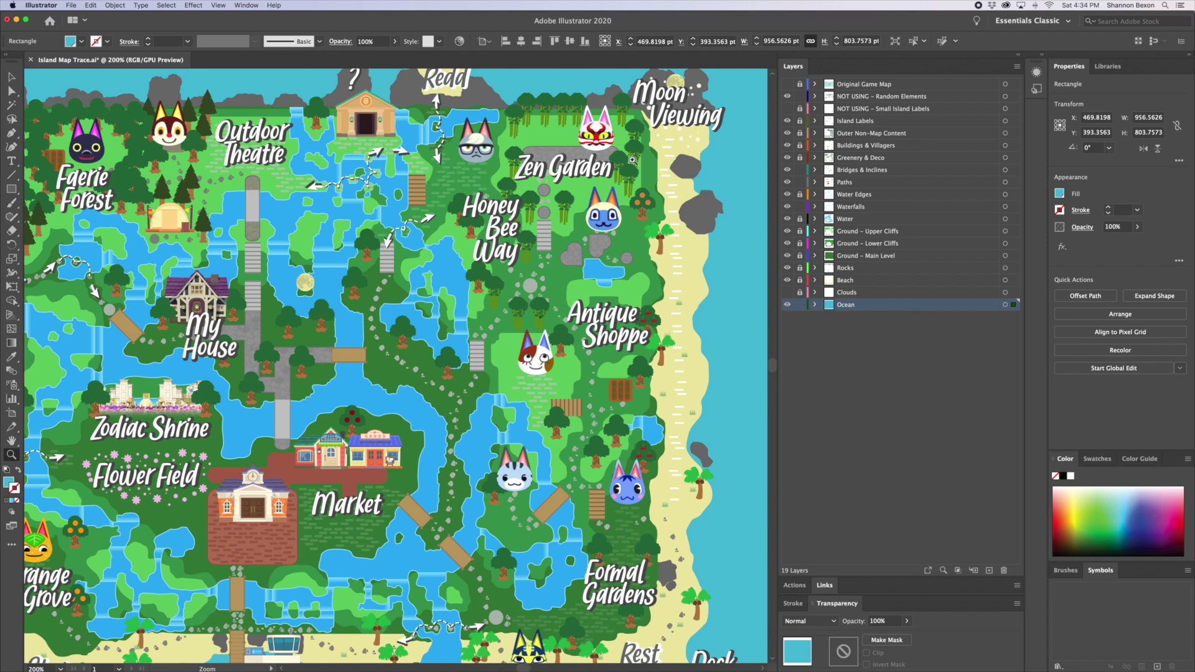
pyautogui.press('space')
pyautogui.moveTo(386, 396); pyautogui.dragTo(335, 286)
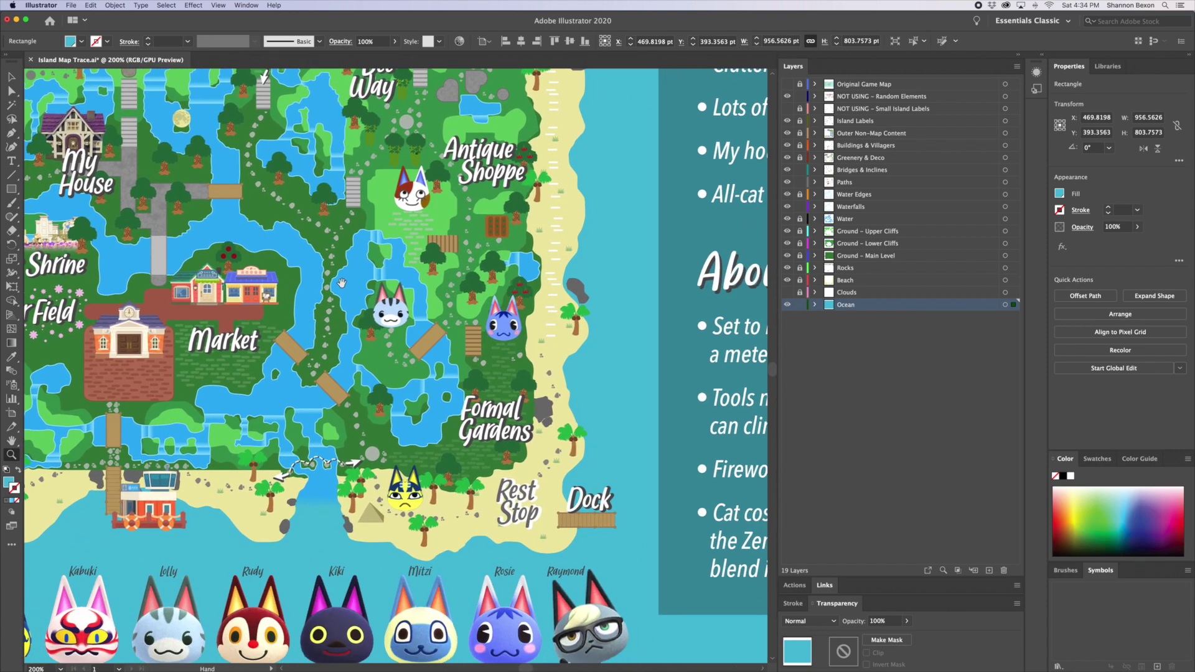
# - Examine the Rest Stop beach up close, including the tent, palm trees and villager icon south of Formal Gardens
pyautogui.moveTo(406, 385); pyautogui.dragTo(439, 347)
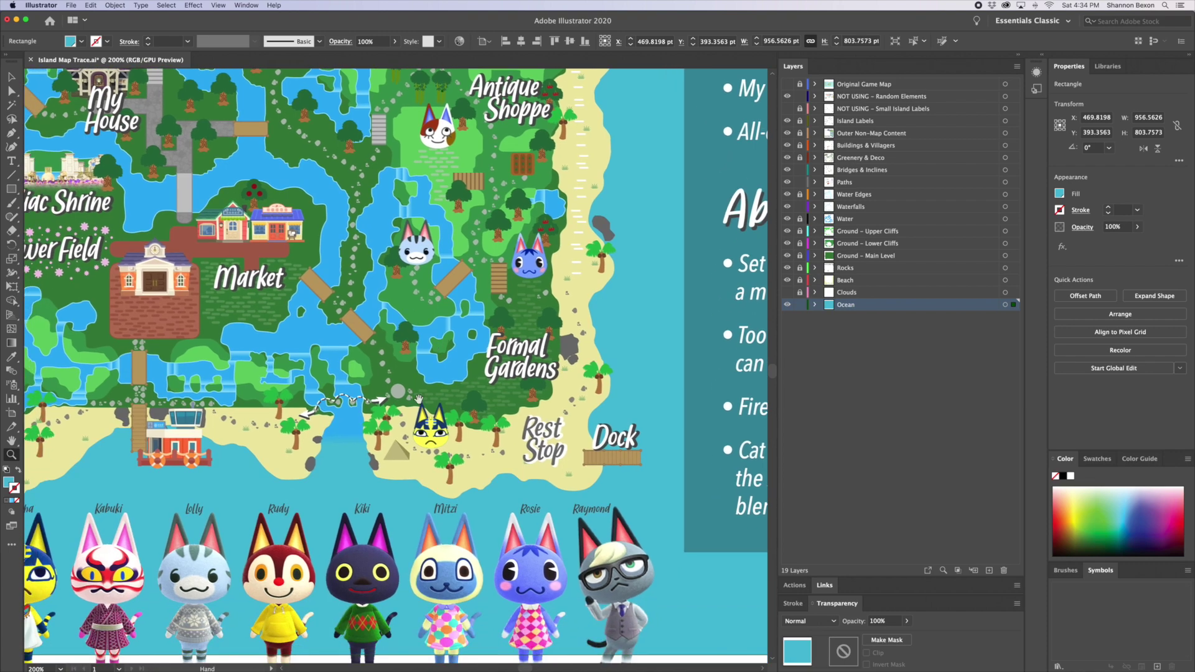
pyautogui.click(406, 464)
pyautogui.click(438, 404)
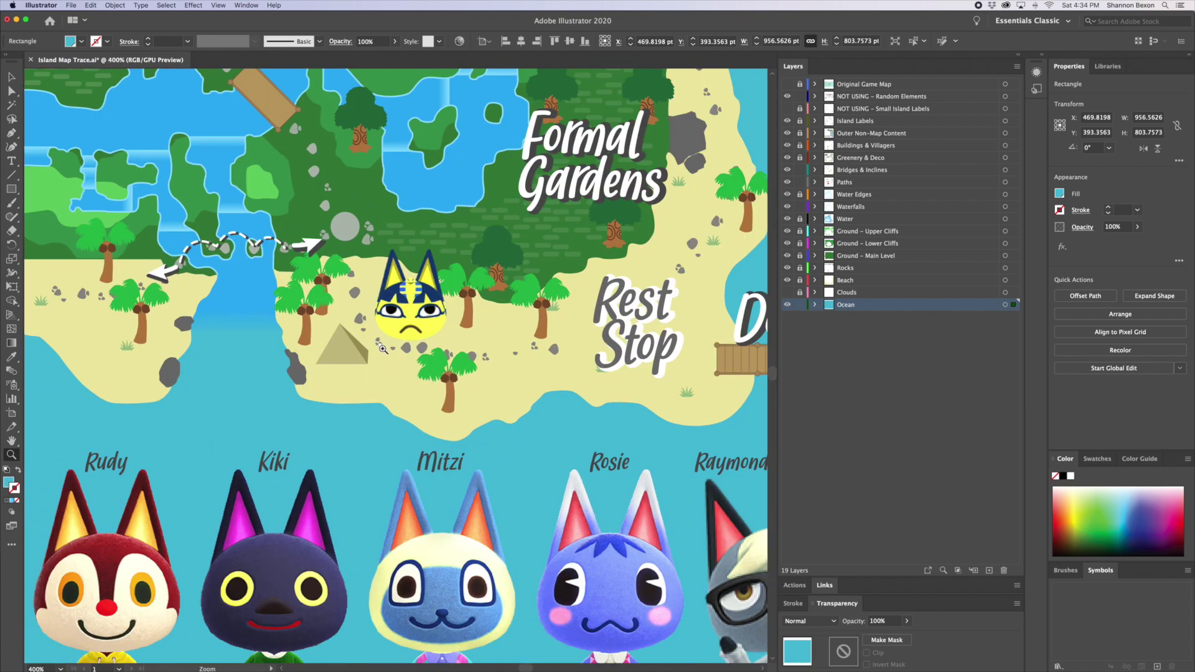
pyautogui.scroll(2, 383, 349)
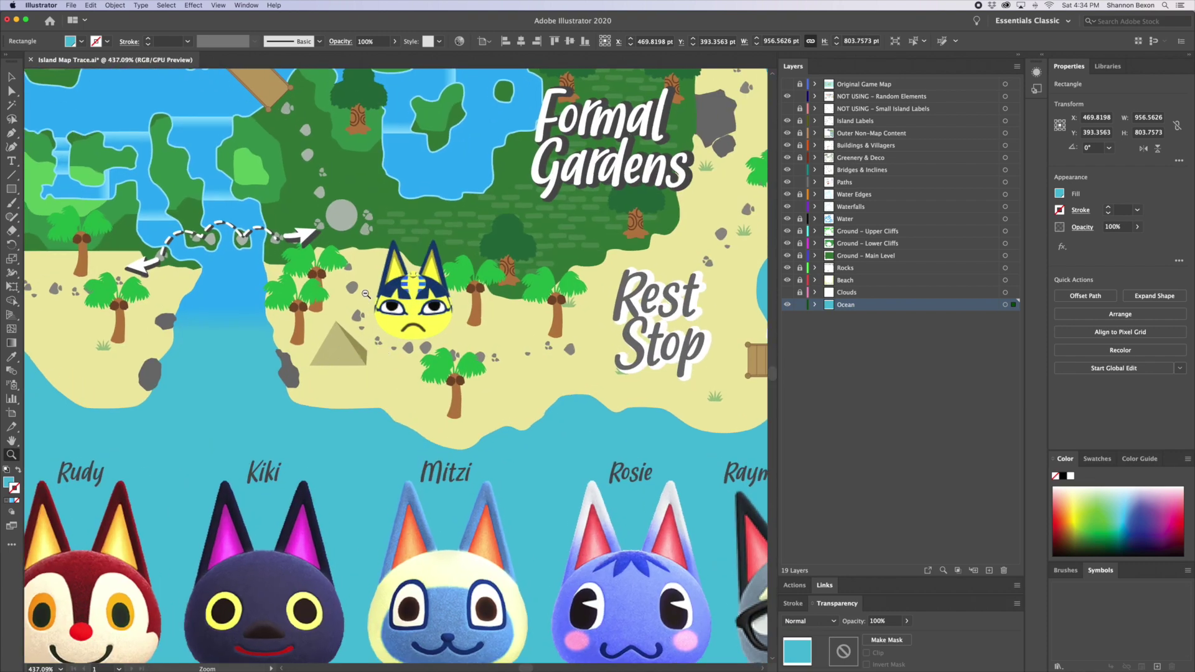
pyautogui.keyDown('alt'); pyautogui.click(364, 293); pyautogui.keyUp('alt')
pyautogui.keyDown('alt'); pyautogui.click(364, 293); pyautogui.keyUp('alt')
pyautogui.keyDown('alt'); pyautogui.click(336, 287); pyautogui.keyUp('alt')
pyautogui.keyDown('alt'); pyautogui.click(336, 287); pyautogui.keyUp('alt')
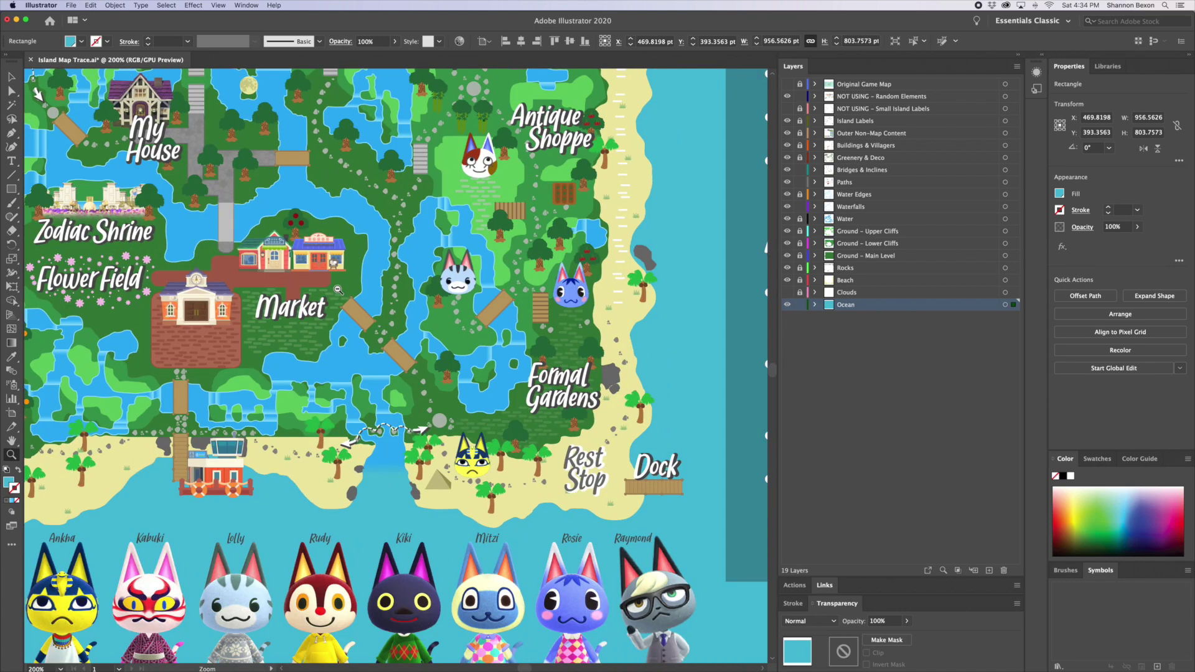
# - Review the northern half of the map from Faerie Forest across to Moon Viewing, up to the Cozy Cove title
pyautogui.moveTo(177, 311); pyautogui.dragTo(365, 461)
pyautogui.moveTo(336, 299); pyautogui.dragTo(342, 468)
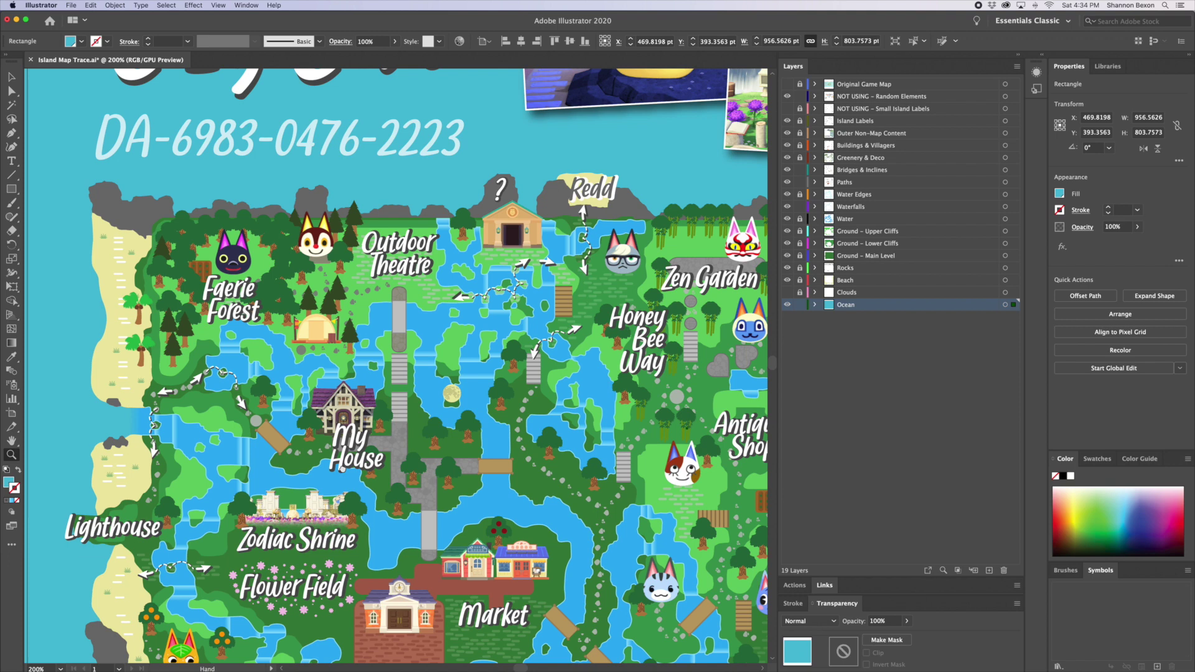
pyautogui.moveTo(341, 468); pyautogui.dragTo(243, 465)
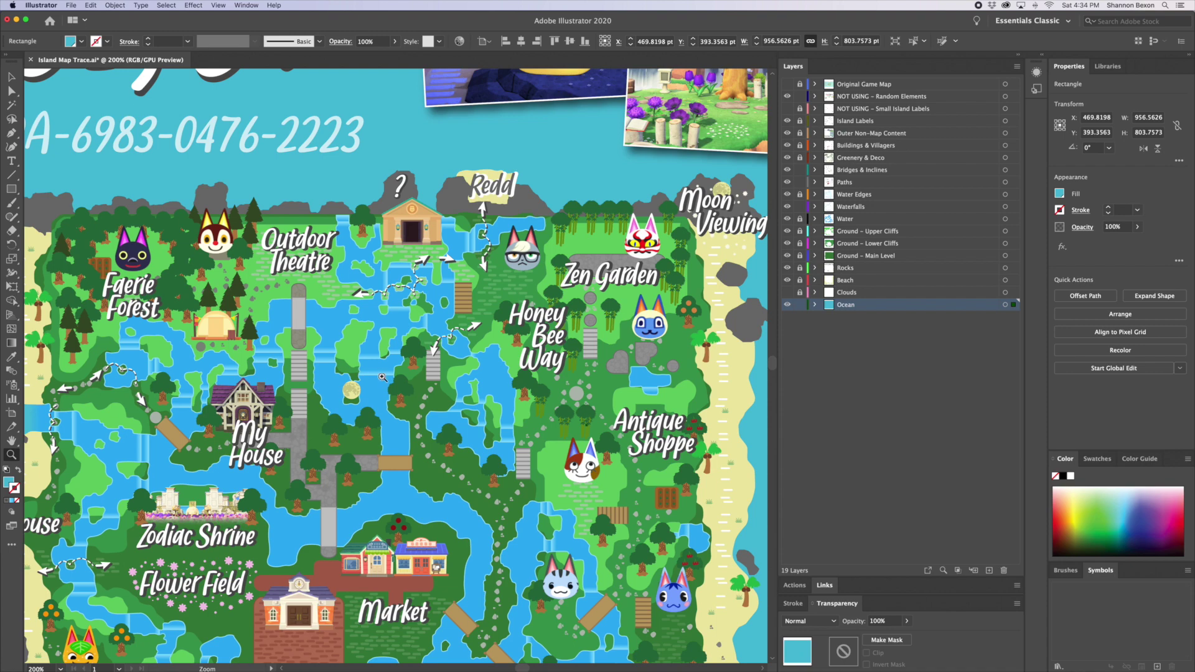
pyautogui.moveTo(289, 346); pyautogui.dragTo(457, 558)
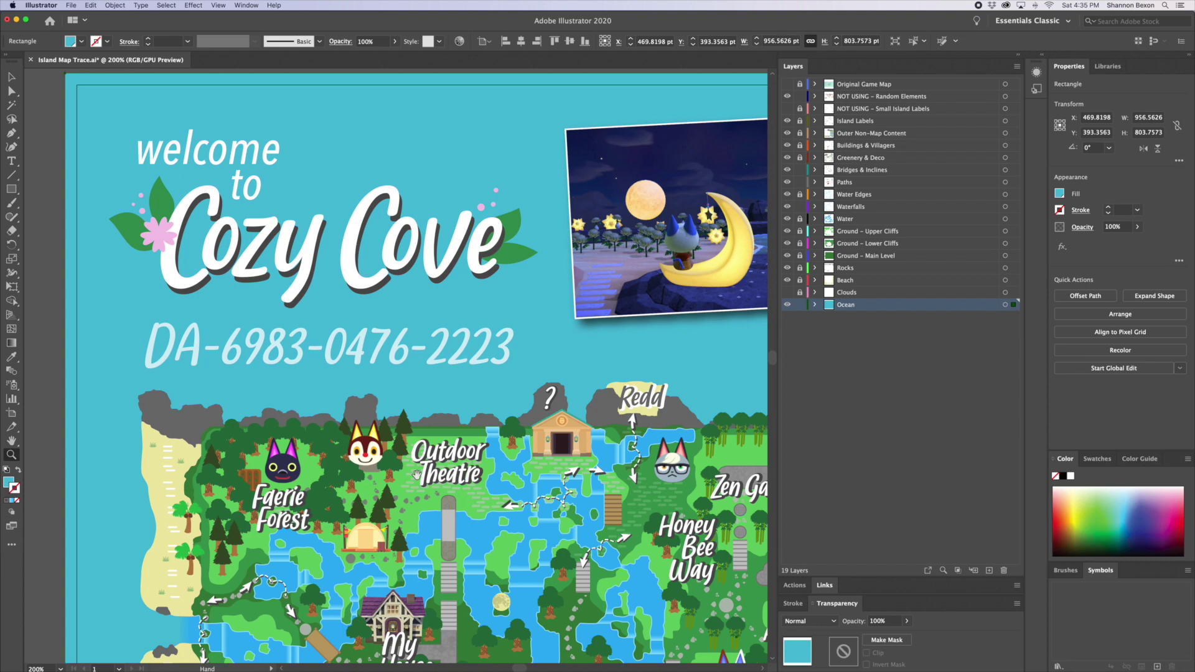
# - Make the Clouds layer visible on the full poster
pyautogui.press('super+minus')
pyautogui.press('super+minus')
pyautogui.press('super+minus')
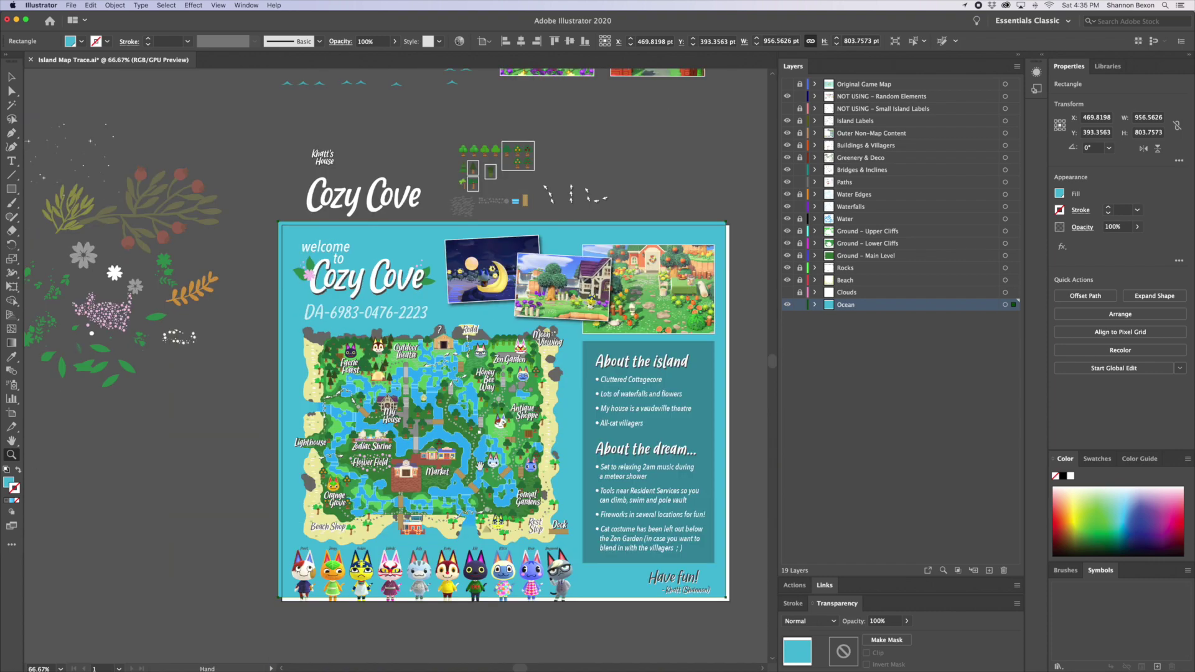
pyautogui.moveTo(372, 205); pyautogui.dragTo(442, 251)
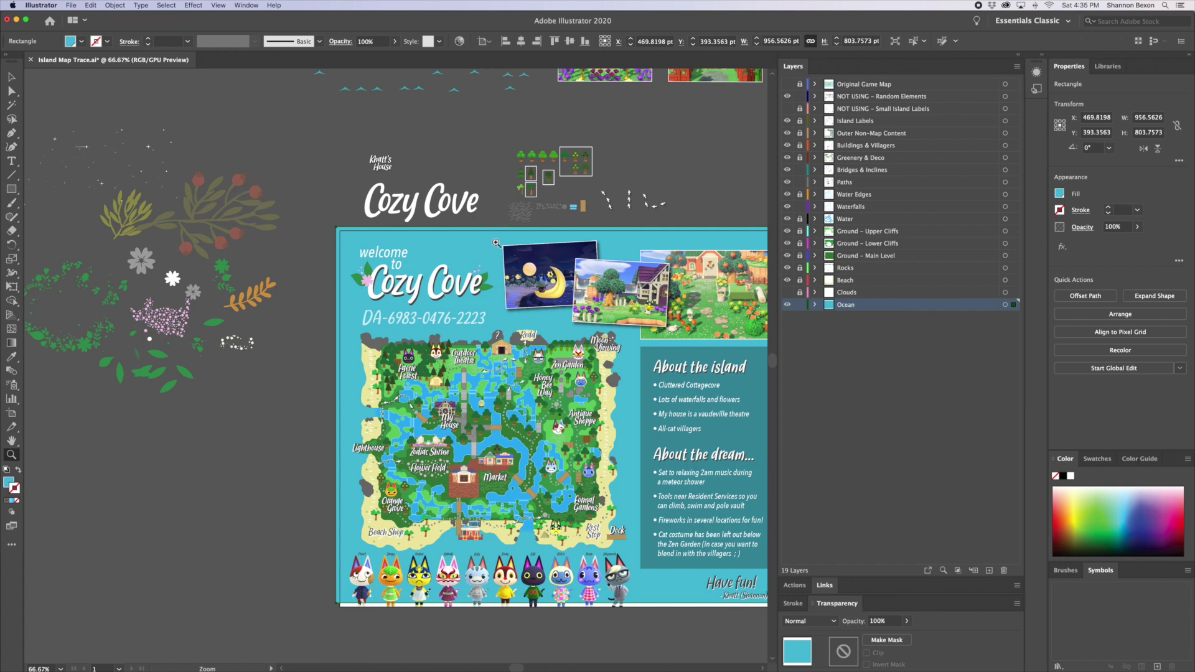
pyautogui.hscroll(5, 503, 372)
pyautogui.scroll(-2, 503, 372)
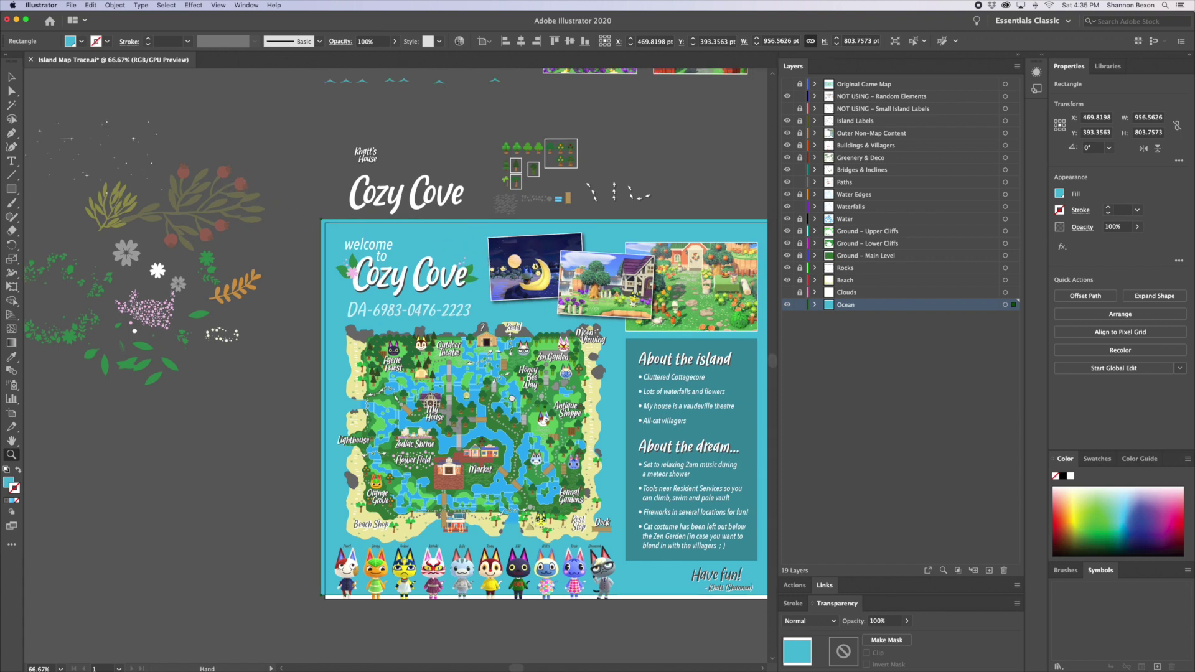
pyautogui.click(788, 293)
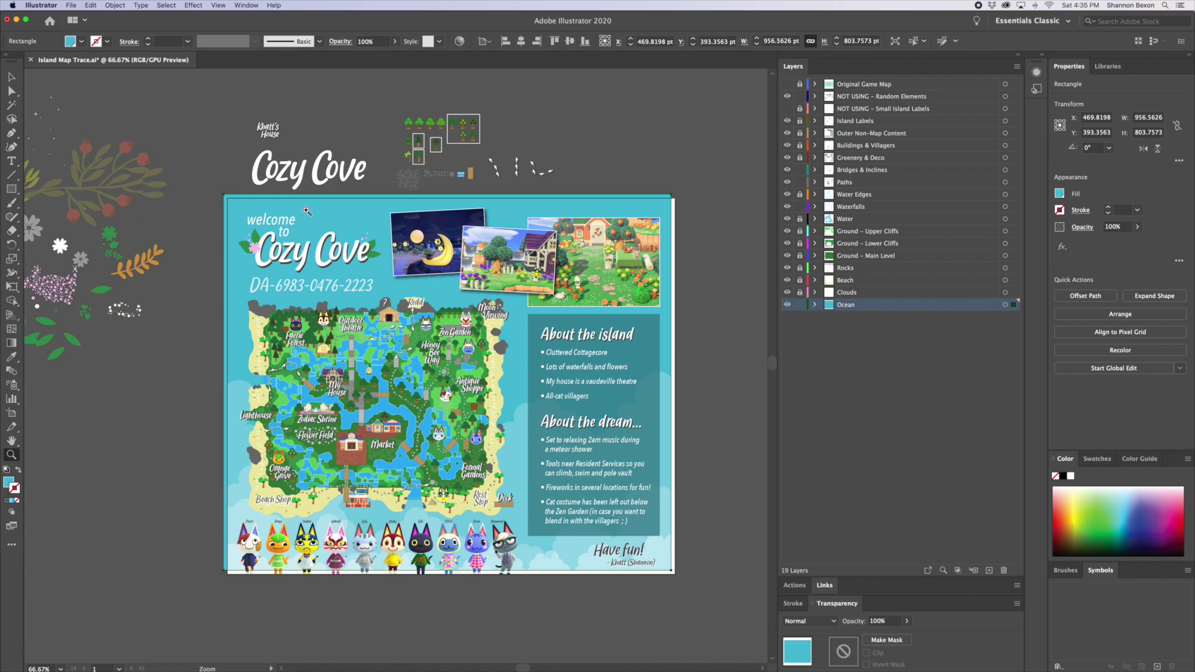
# - Select the ocean background rectangle, shift it aside and undo until it is aligned with the artboard
pyautogui.click(11, 77)
pyautogui.press('super+shift+a')
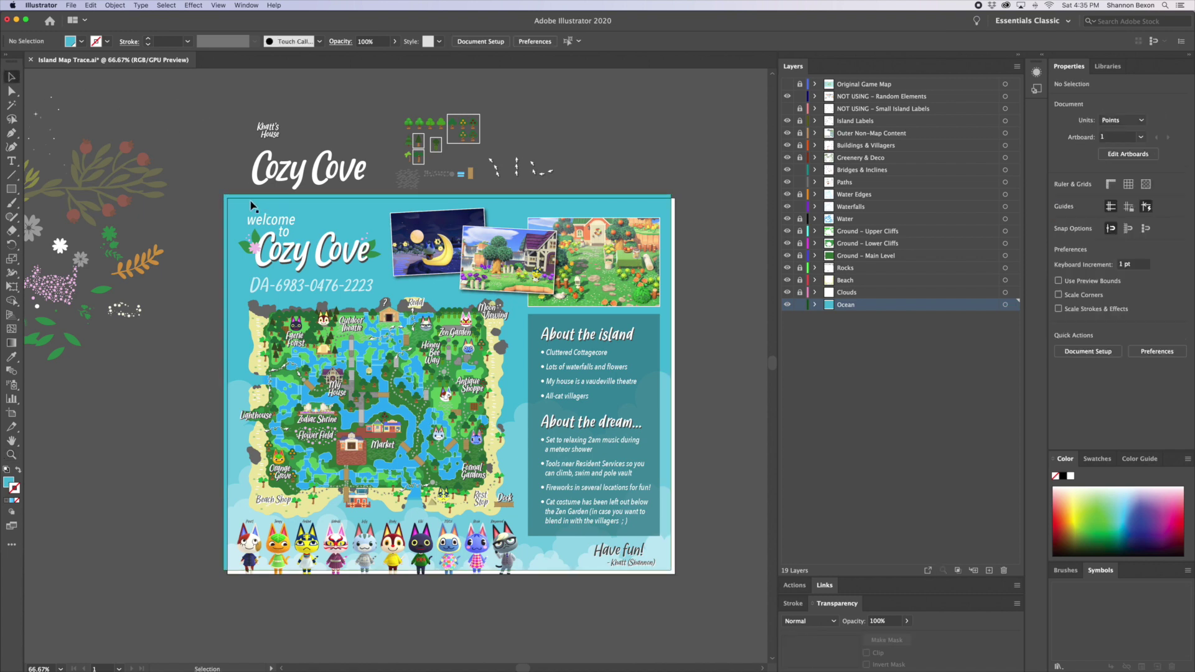
pyautogui.click(253, 205)
pyautogui.moveTo(659, 219); pyautogui.dragTo(727, 199)
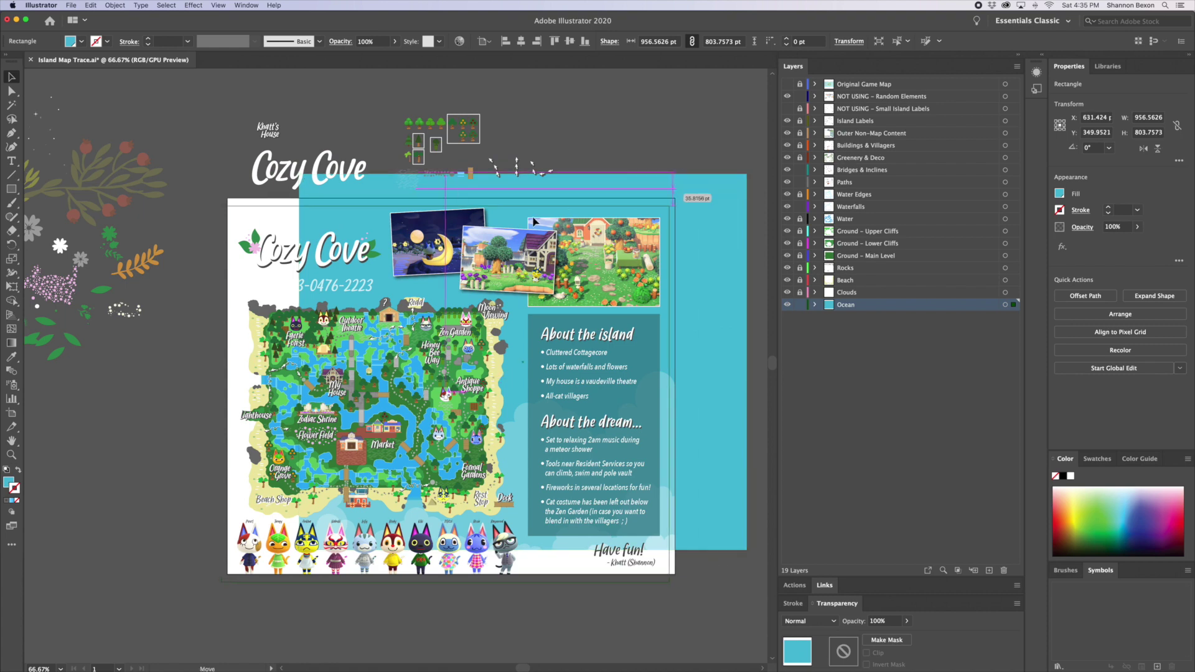
pyautogui.press('super+z')
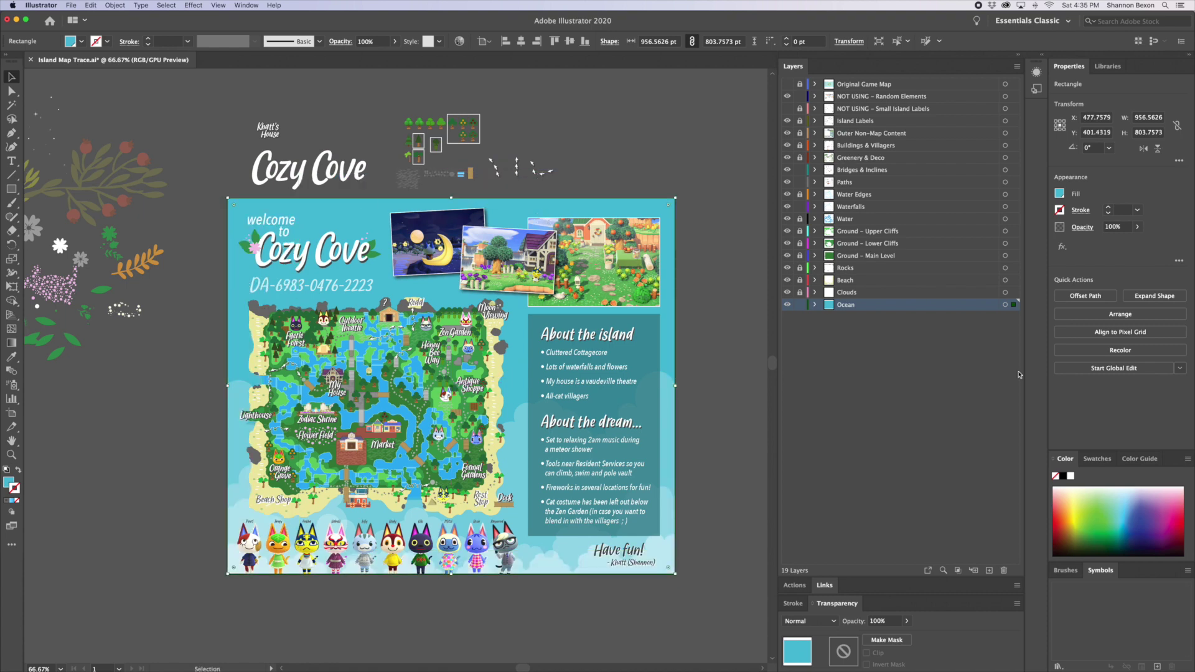
# - Lock the unlocked layers from Ocean up to Bridges & Inclines, leaving only the Clouds layer unlocked for editing
pyautogui.moveTo(801, 305); pyautogui.dragTo(803, 170)
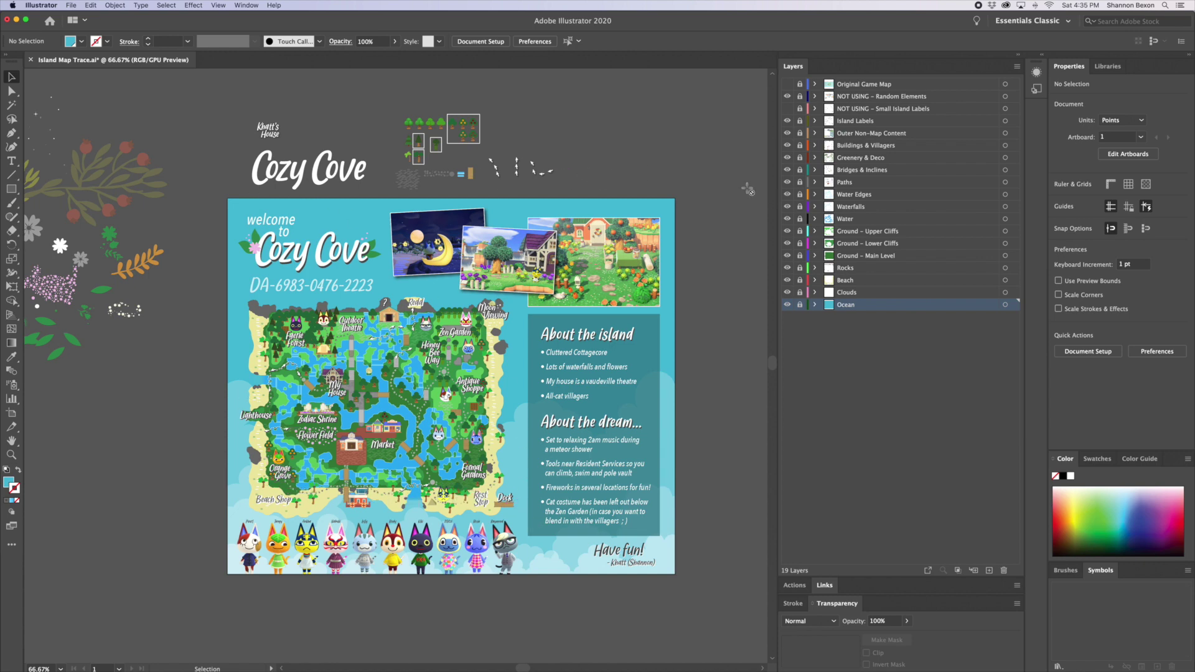
pyautogui.click(800, 292)
# - Isolate the clouds clip group to inspect the full cloud shape beside Lighthouse, and exit isolation
pyautogui.click(240, 395)
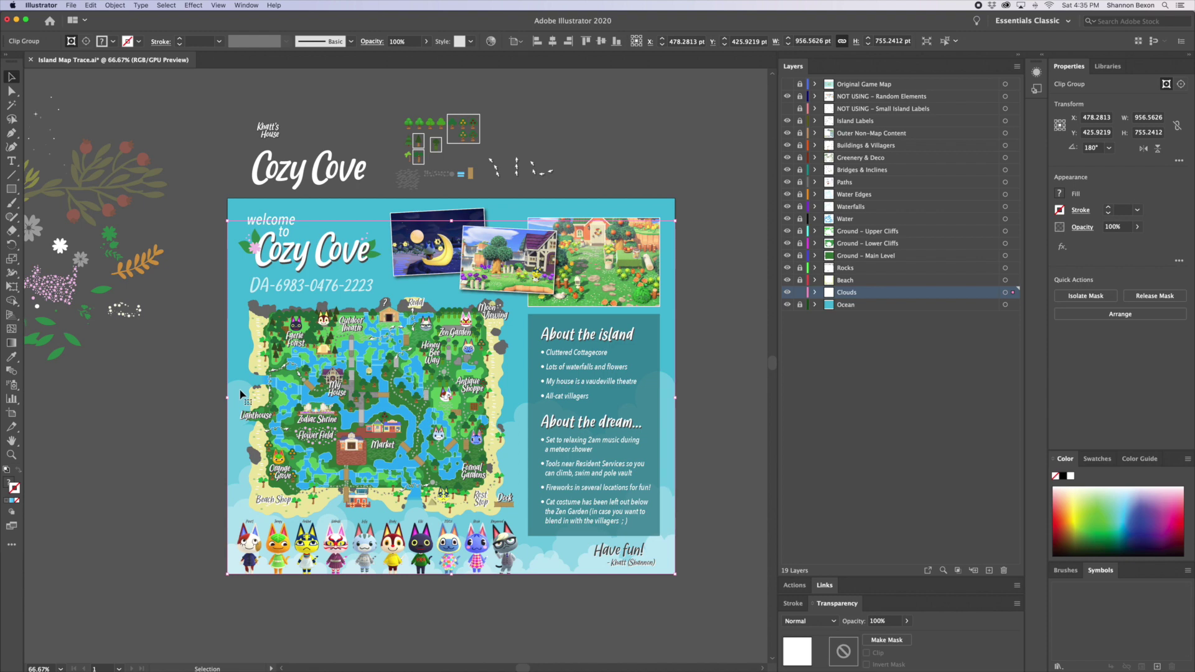
pyautogui.doubleClick(240, 395)
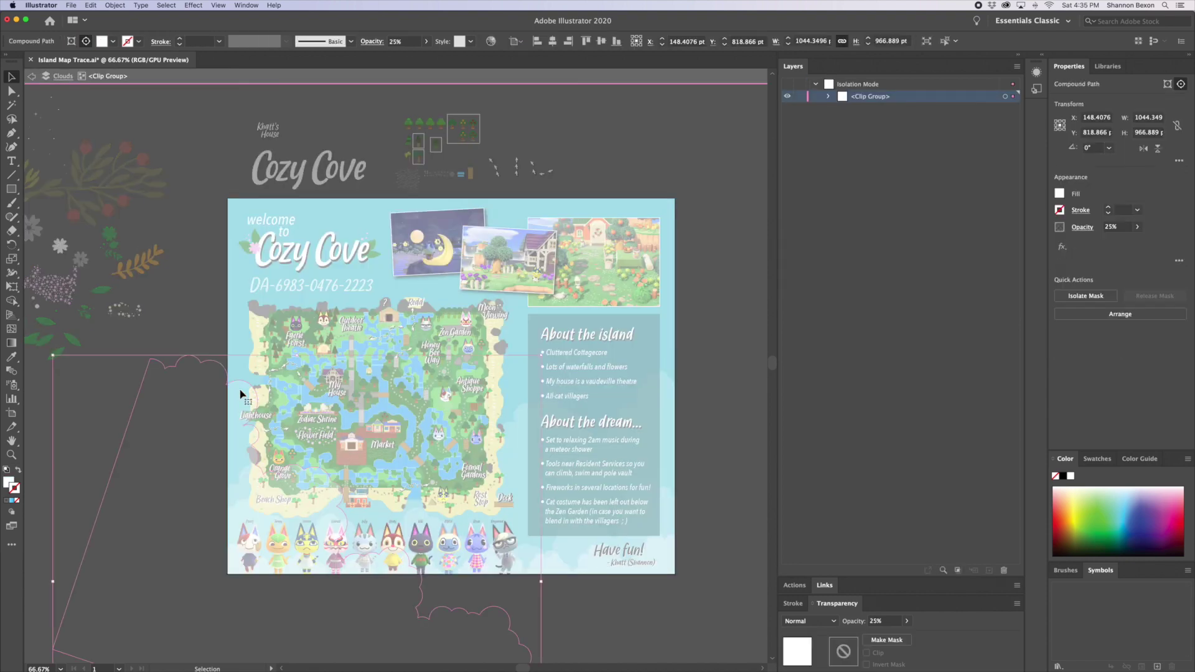
pyautogui.doubleClick(216, 183)
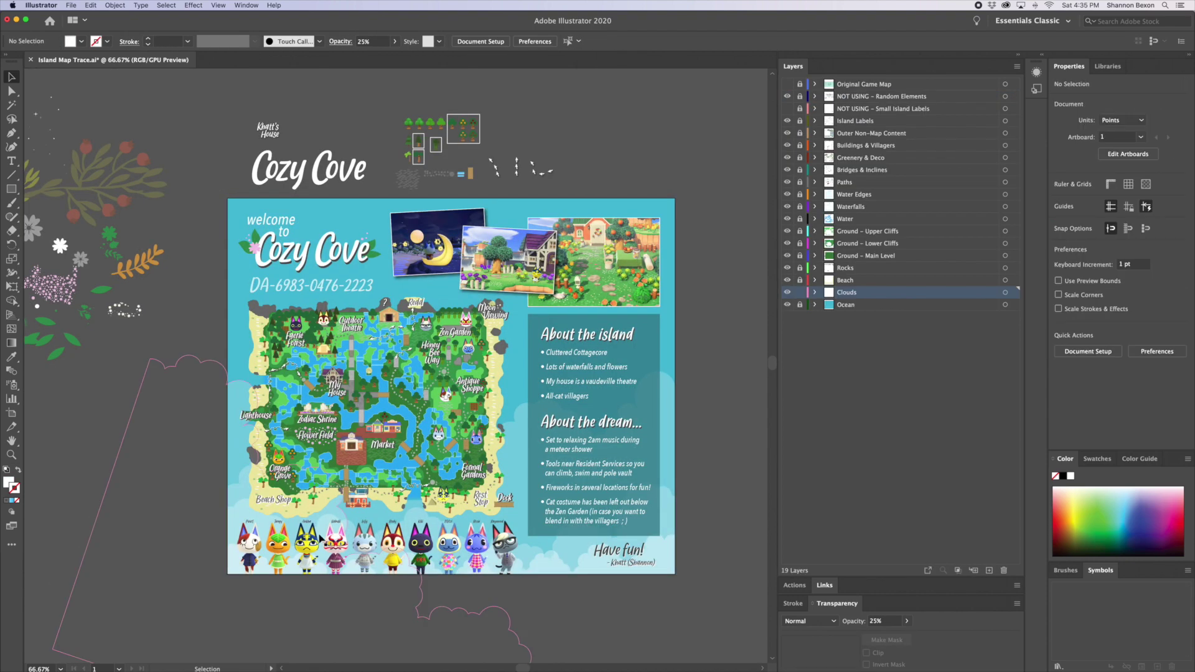
# - Try moving the cloud shape at the poster's lower edge within its clip group, undo the move and leave isolation
pyautogui.doubleClick(582, 573)
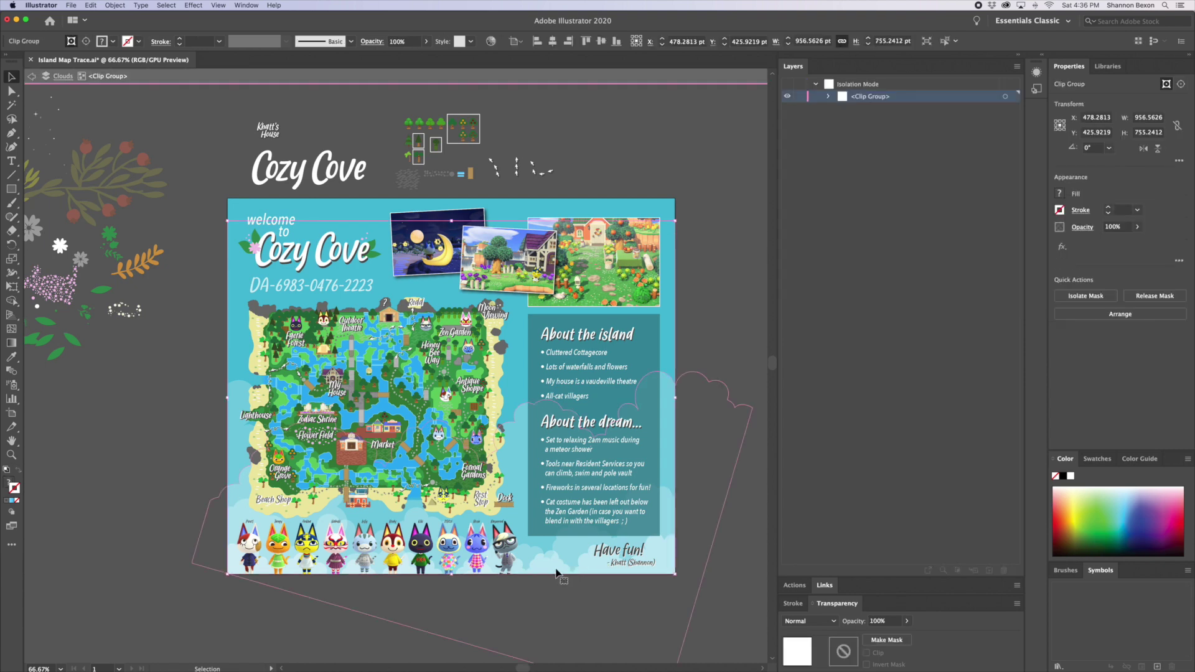
pyautogui.click(557, 572)
pyautogui.moveTo(556, 571); pyautogui.dragTo(244, 590)
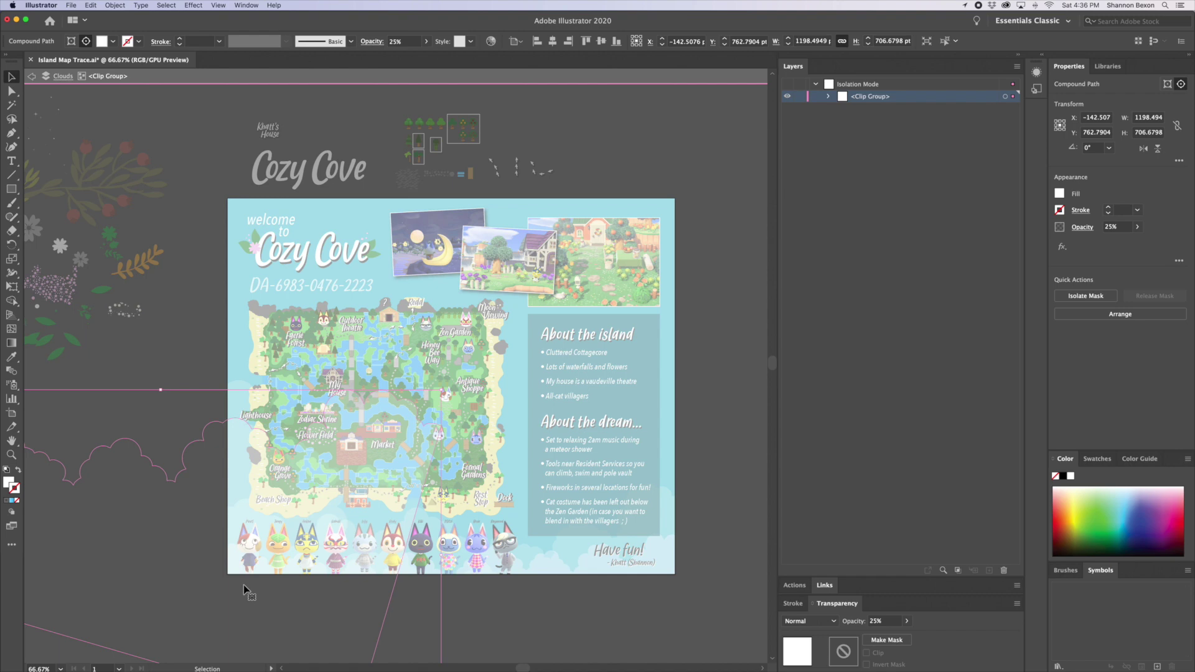
pyautogui.press('super+z')
pyautogui.click(201, 123)
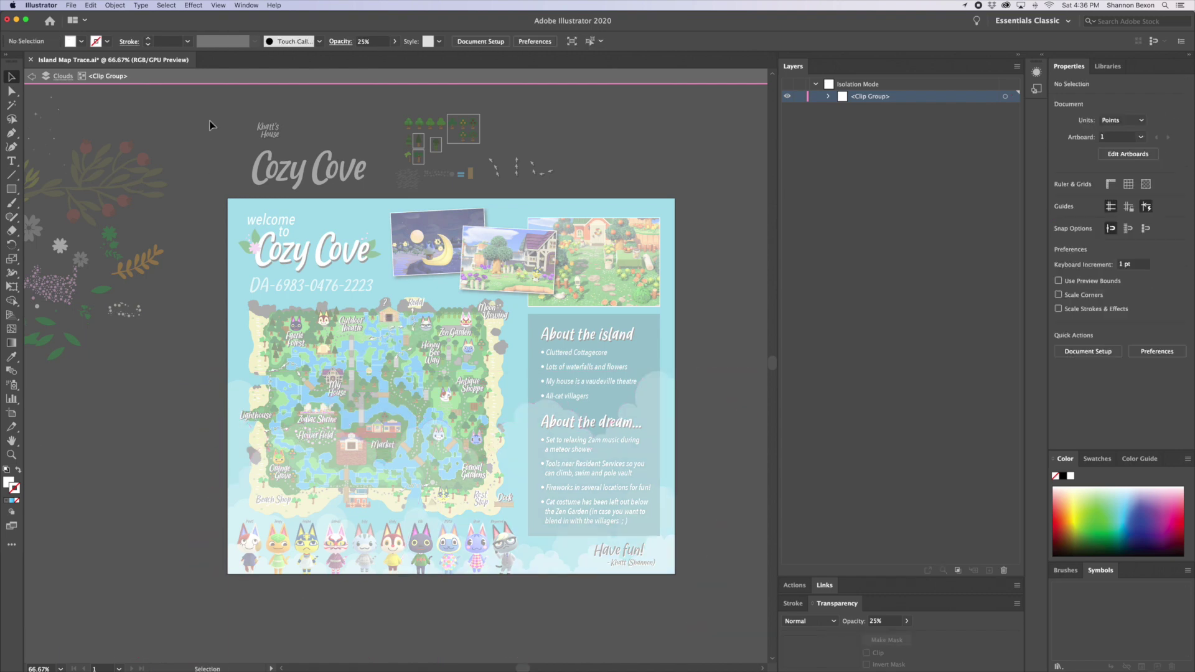
pyautogui.doubleClick(693, 116)
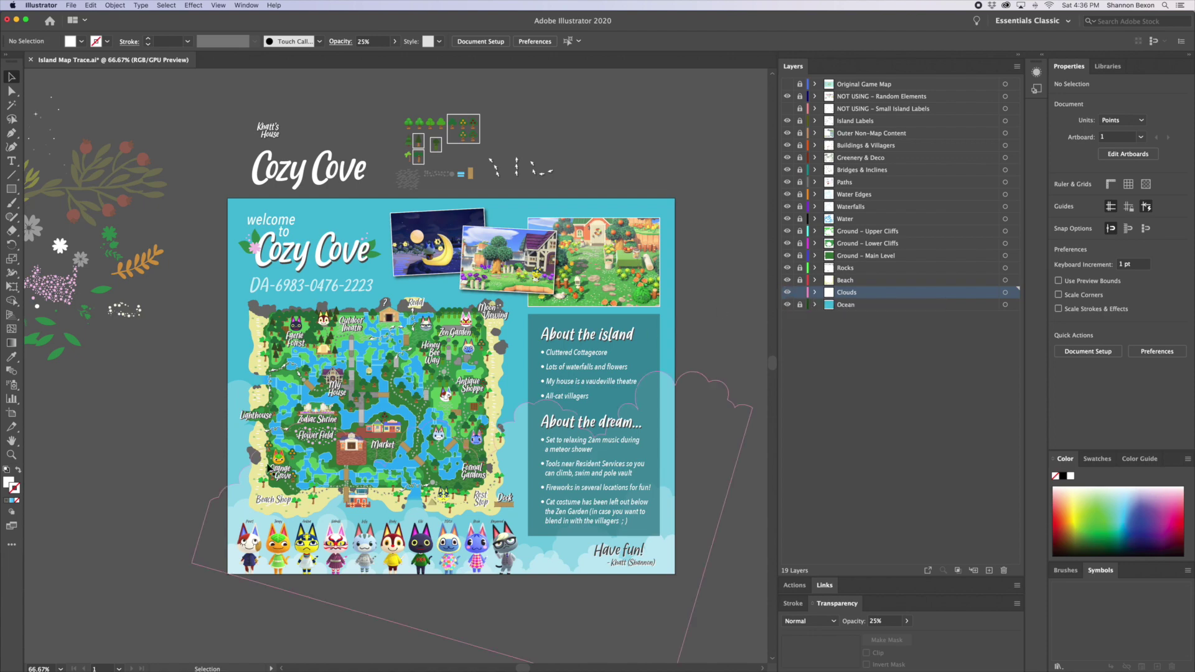
# - Inspect the clouds behind the island's west coast around Faerie Forest and Lighthouse
pyautogui.press('z')
pyautogui.click(390, 400)
pyautogui.click(342, 411)
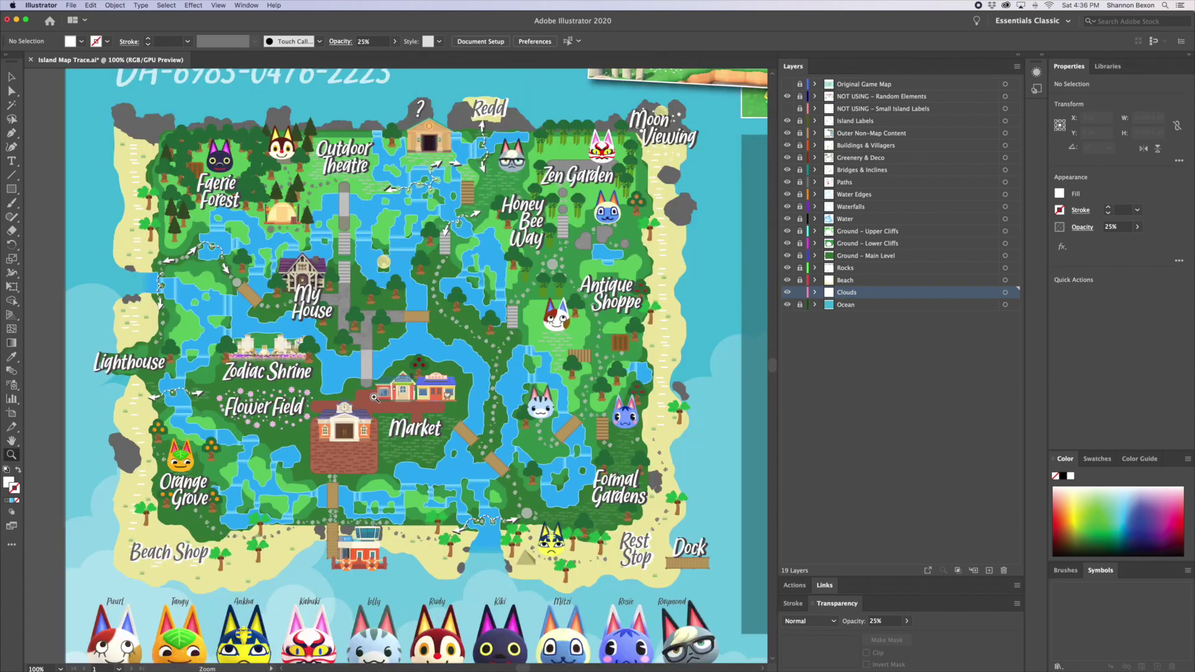
pyautogui.click(342, 411)
pyautogui.click(345, 376)
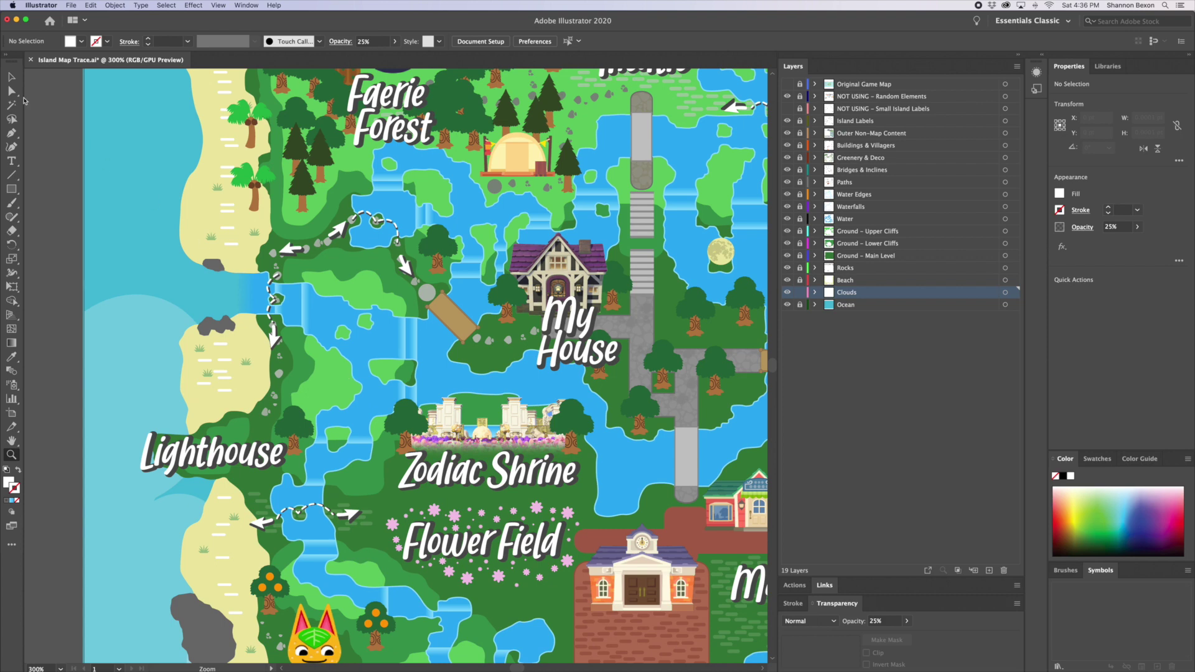
pyautogui.click(11, 77)
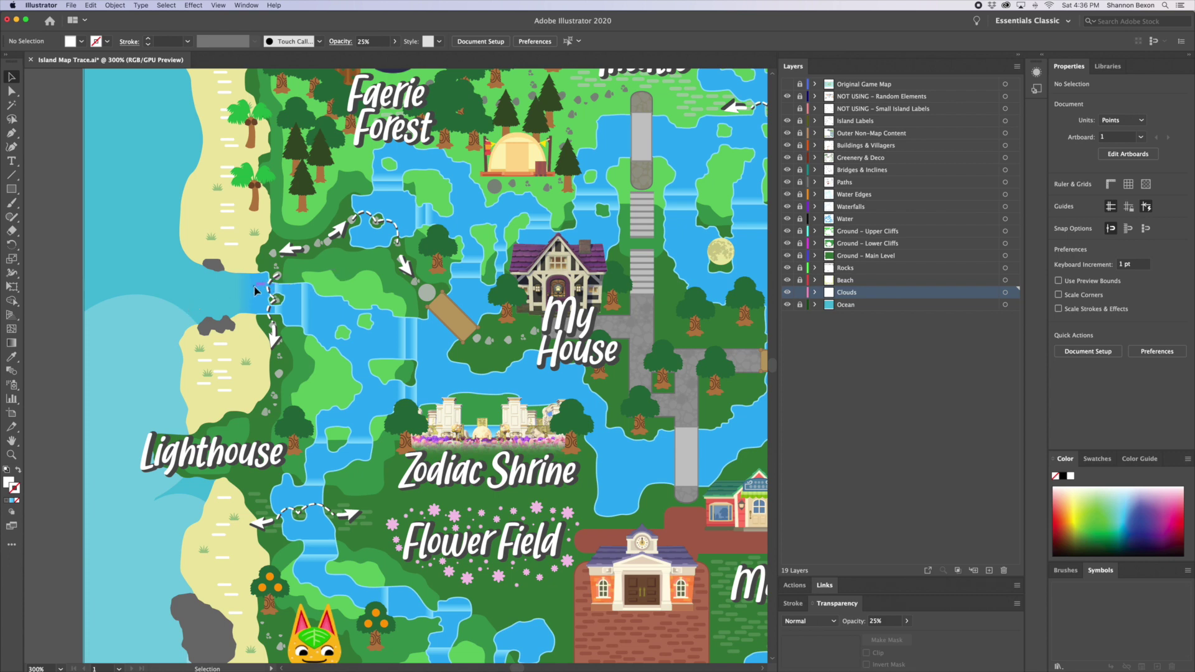
# - Examine the clouds and shoreline along the south coast between Beach Shop, the airport building and Rest Stop
pyautogui.scroll(-10, 260, 299)
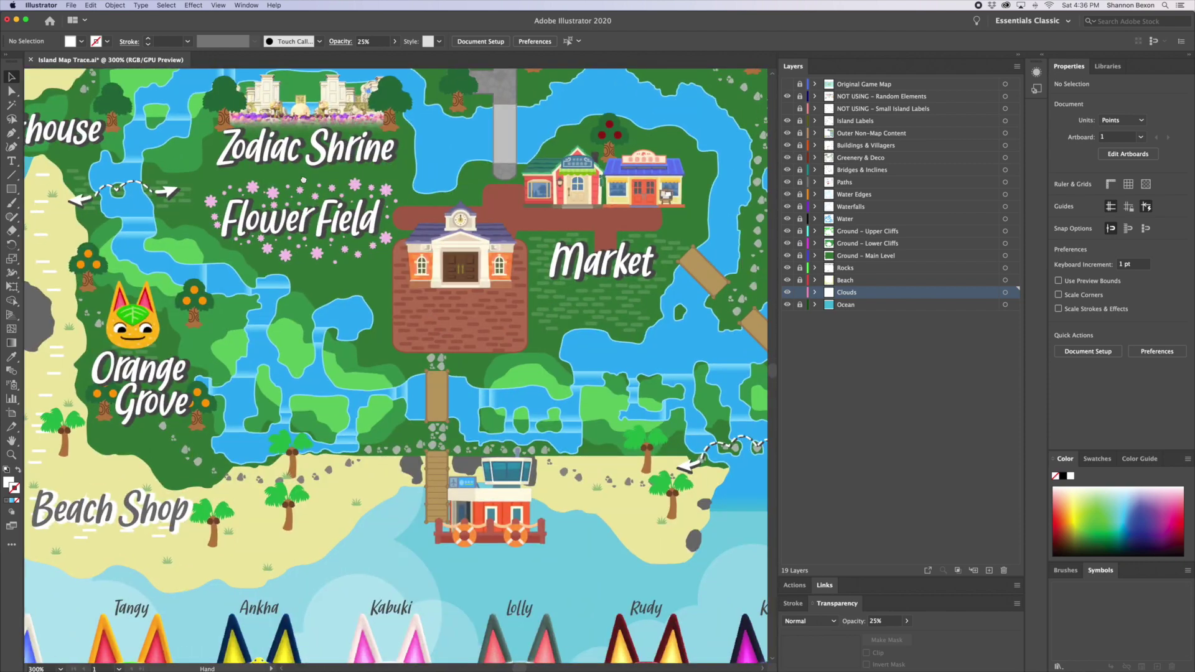
pyautogui.hscroll(6, 301, 230)
pyautogui.scroll(2, 301, 231)
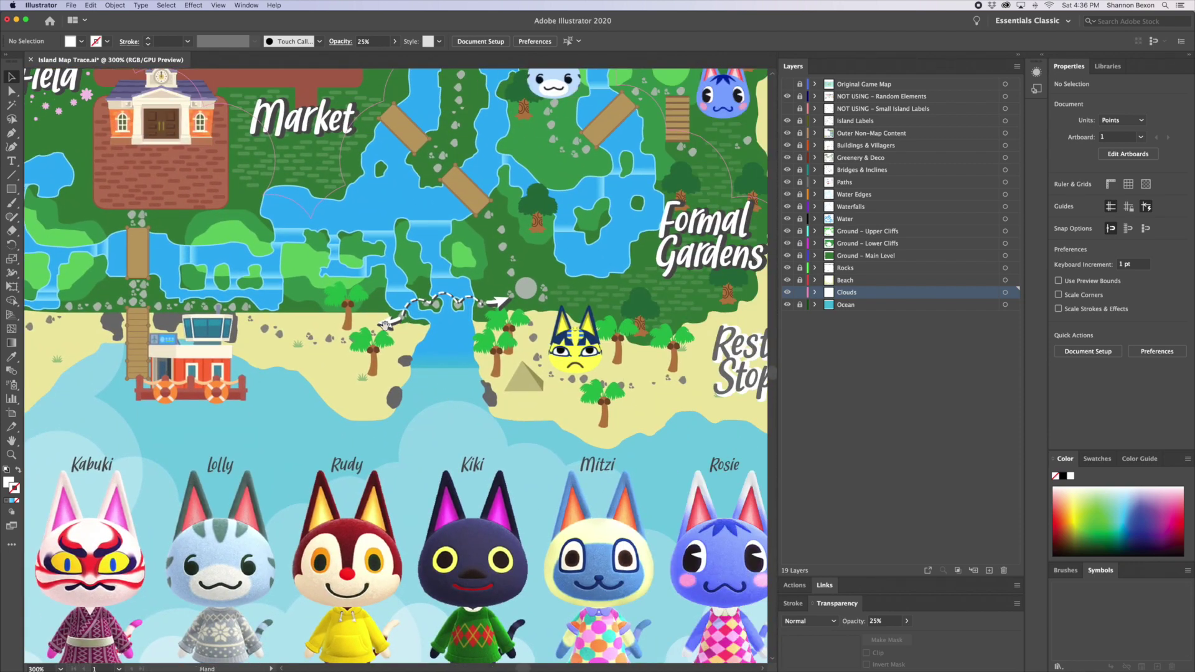
pyautogui.hscroll(-6, 385, 326)
pyautogui.scroll(3, 386, 326)
pyautogui.hscroll(-6, 405, 395)
pyautogui.scroll(4, 405, 395)
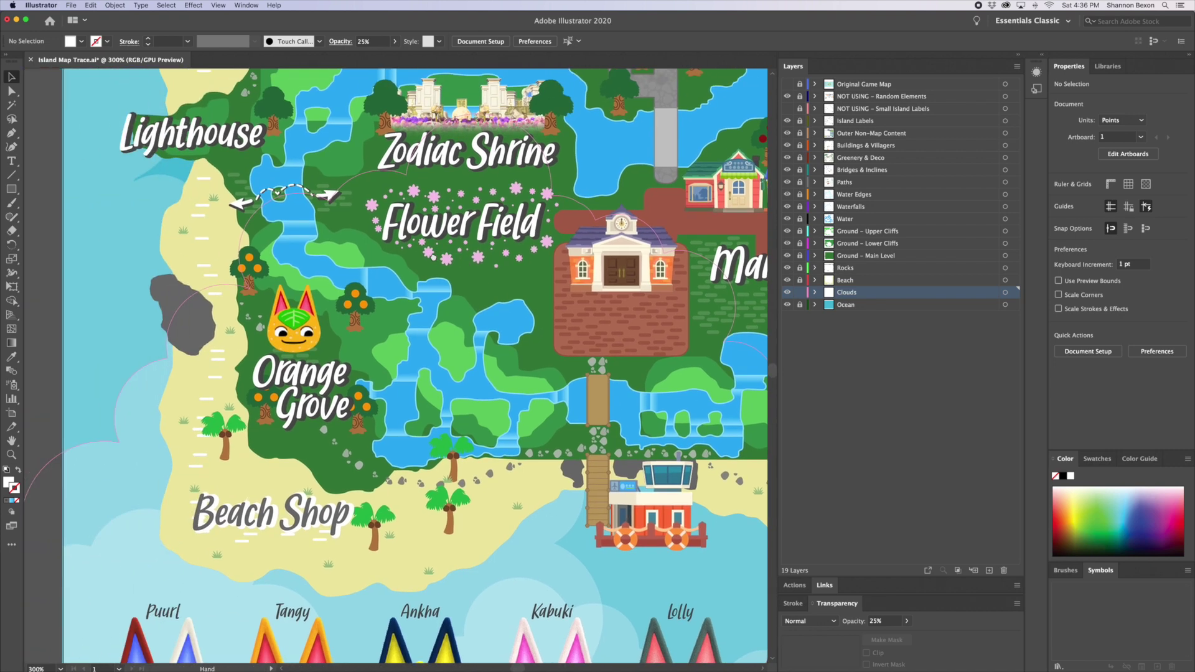
pyautogui.hscroll(4, 418, 376)
pyautogui.scroll(3, 418, 376)
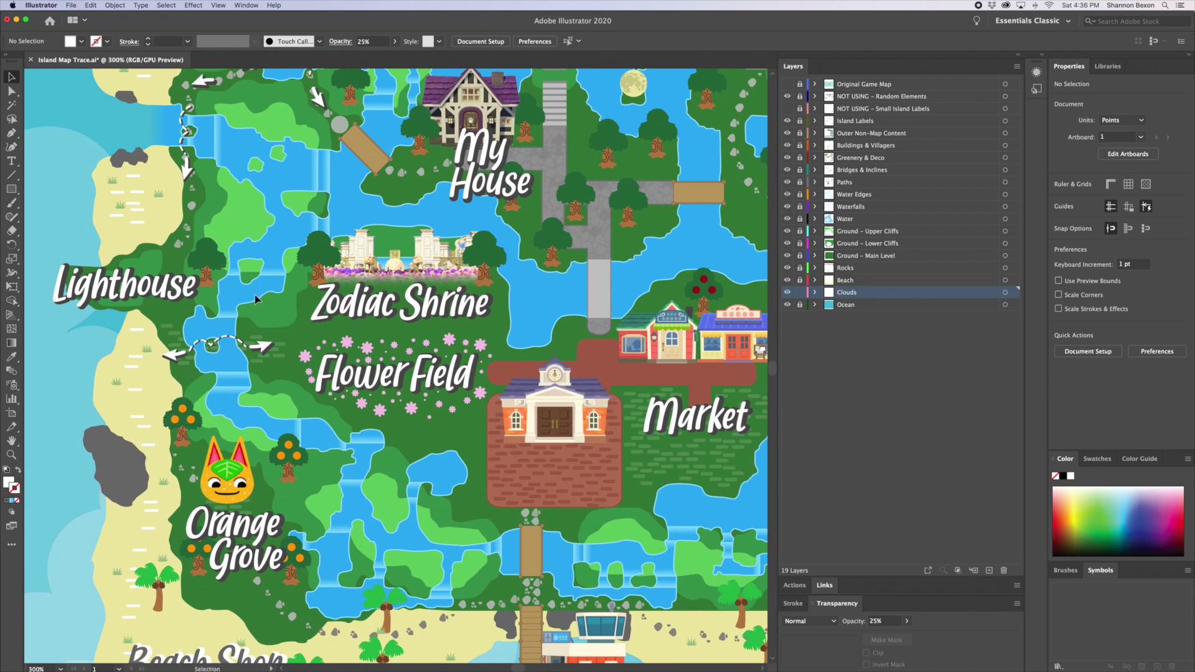
pyautogui.moveTo(514, 493); pyautogui.dragTo(231, 340)
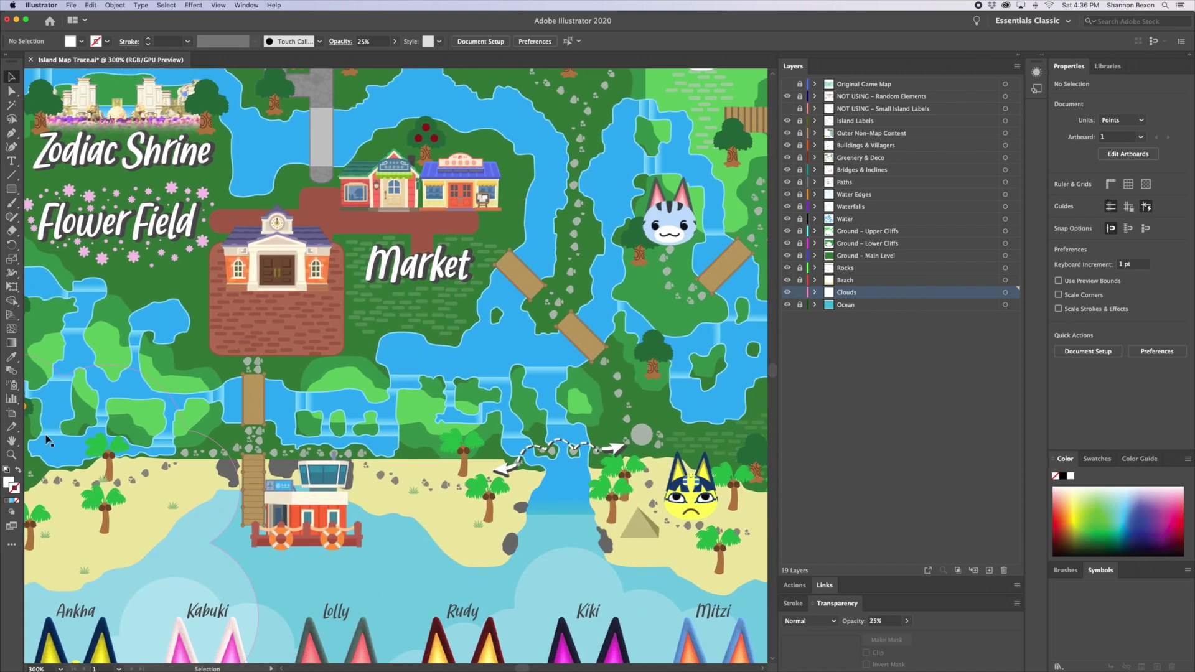
# - Review the complete Cozy Cove poster, including the map, photos, villager row and island description panel
pyautogui.click(11, 455)
pyautogui.keyDown('alt'); pyautogui.click(340, 409); pyautogui.keyUp('alt')
pyautogui.keyDown('alt'); pyautogui.click(348, 361); pyautogui.keyUp('alt')
pyautogui.keyDown('alt'); pyautogui.click(436, 323); pyautogui.keyUp('alt')
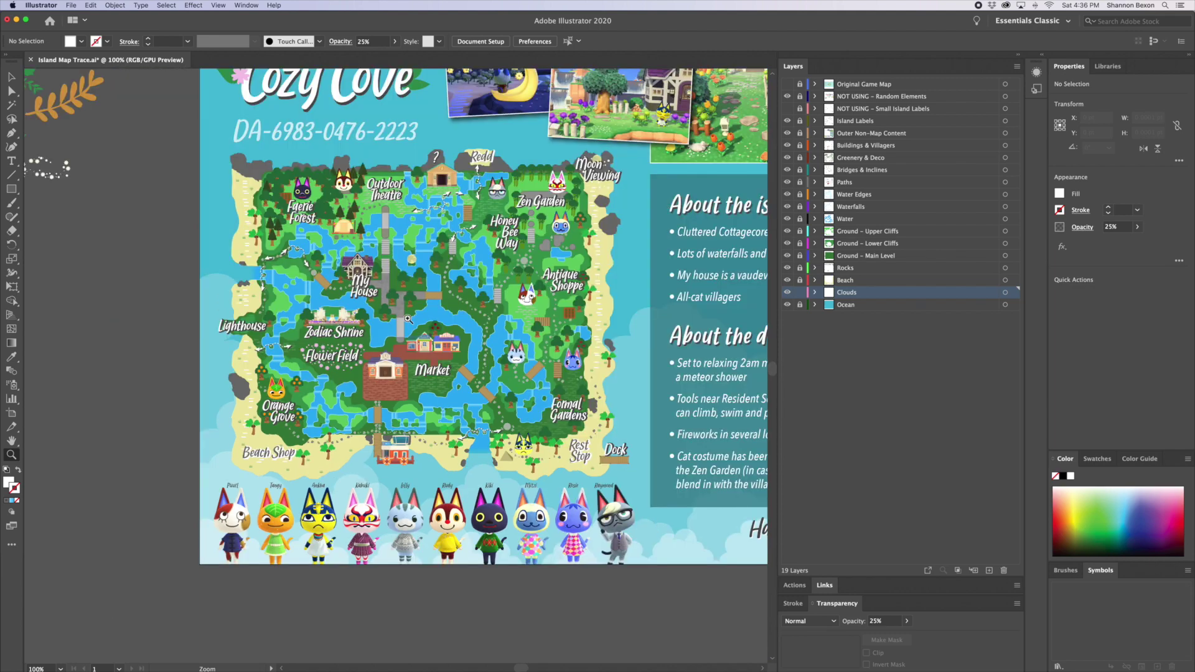
pyautogui.keyDown('alt'); pyautogui.click(489, 308); pyautogui.keyUp('alt')
pyautogui.scroll(2, 467, 315)
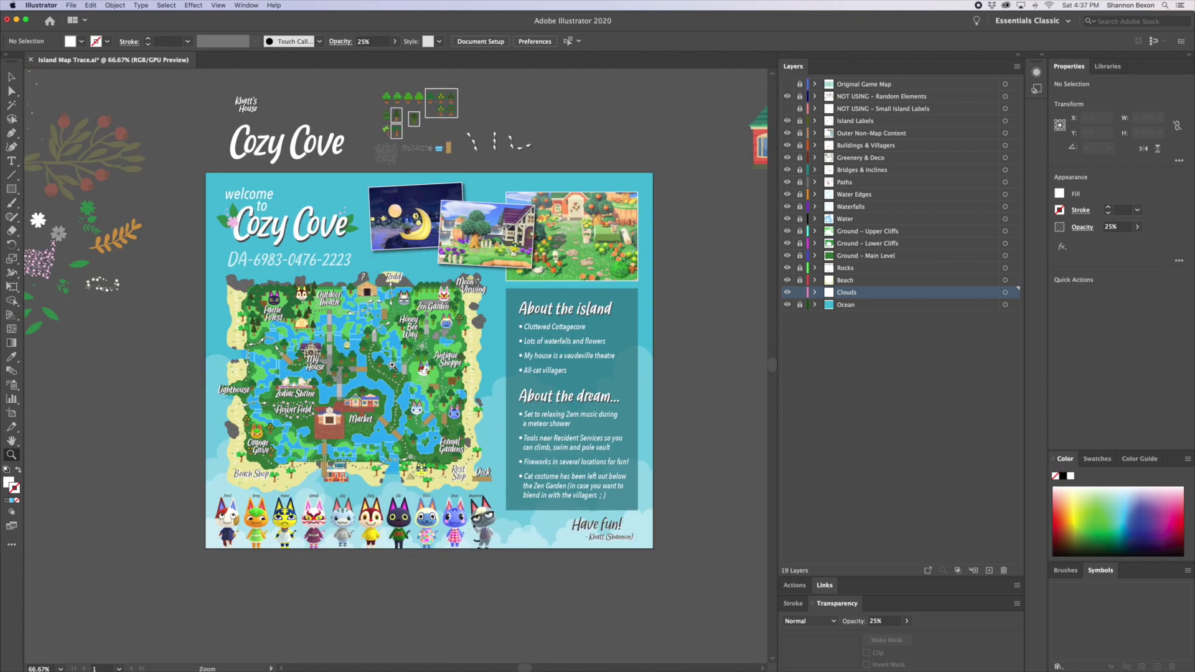
pyautogui.click(405, 348)
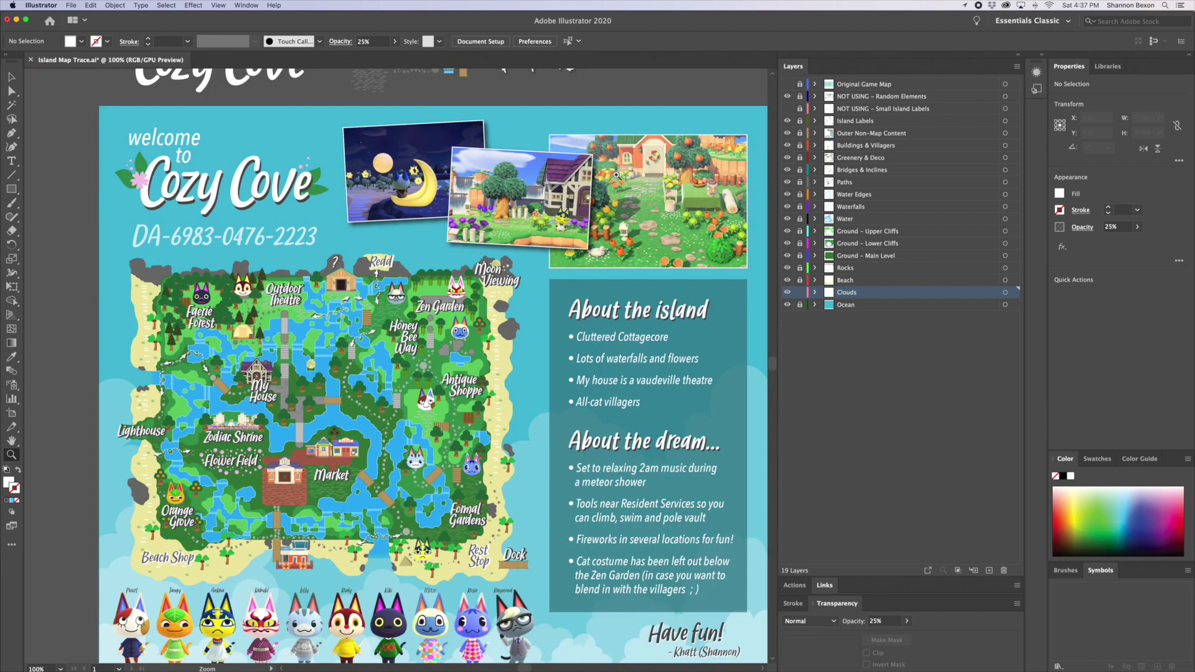
pyautogui.click(12, 78)
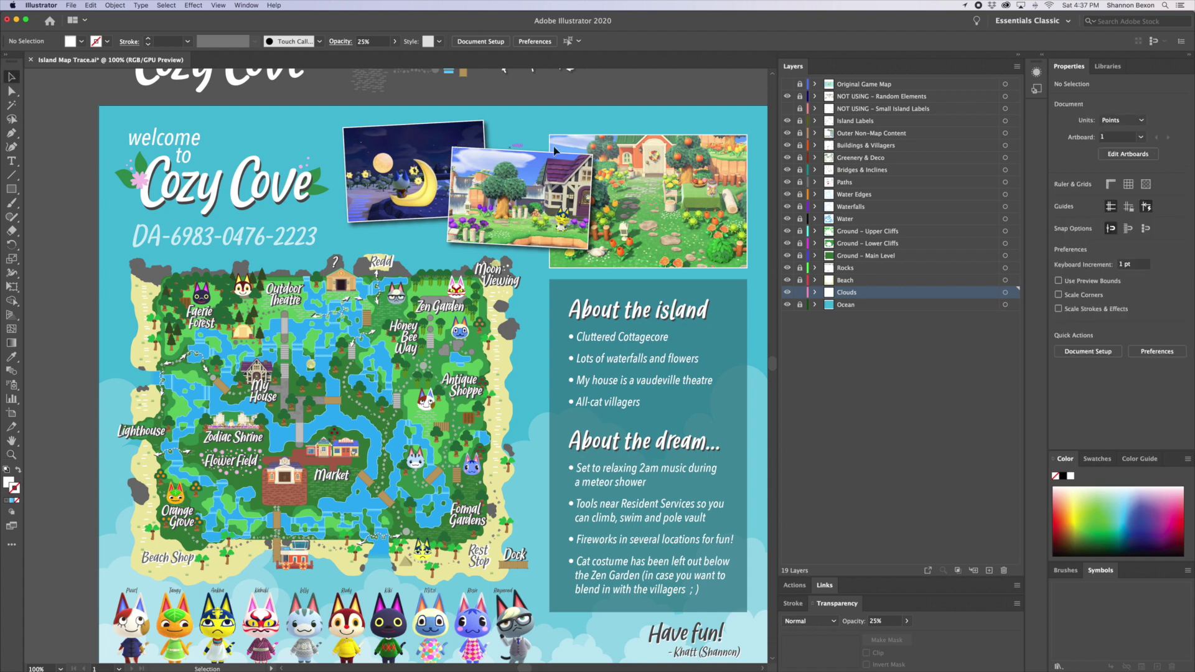
pyautogui.moveTo(646, 442); pyautogui.dragTo(638, 371)
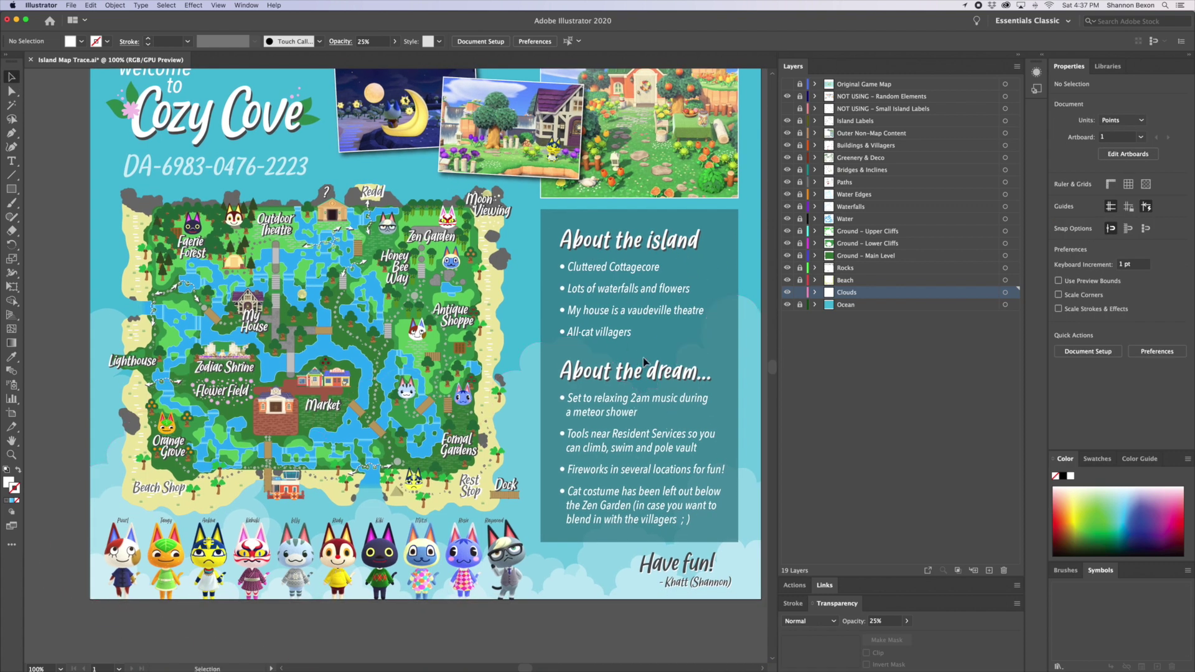
# - Examine the whole poster and the spare artwork around its artboard, including villager faces, wave marks, floral elements and extra photos
pyautogui.press('super+minus')
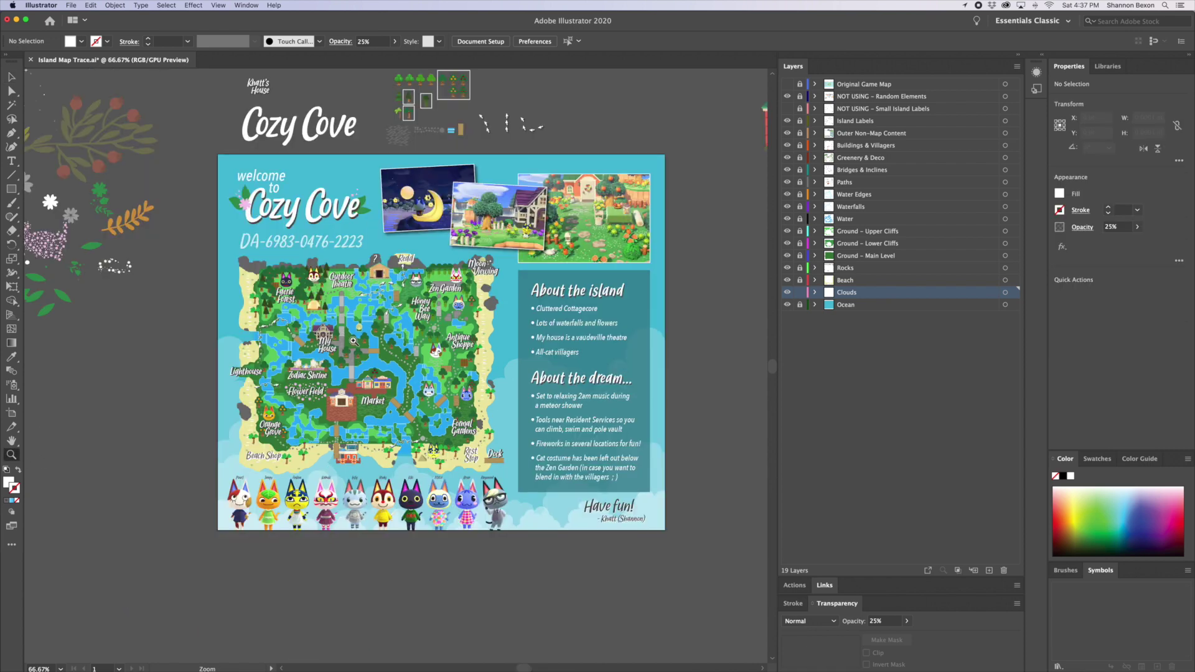
pyautogui.moveTo(295, 221); pyautogui.dragTo(228, 257)
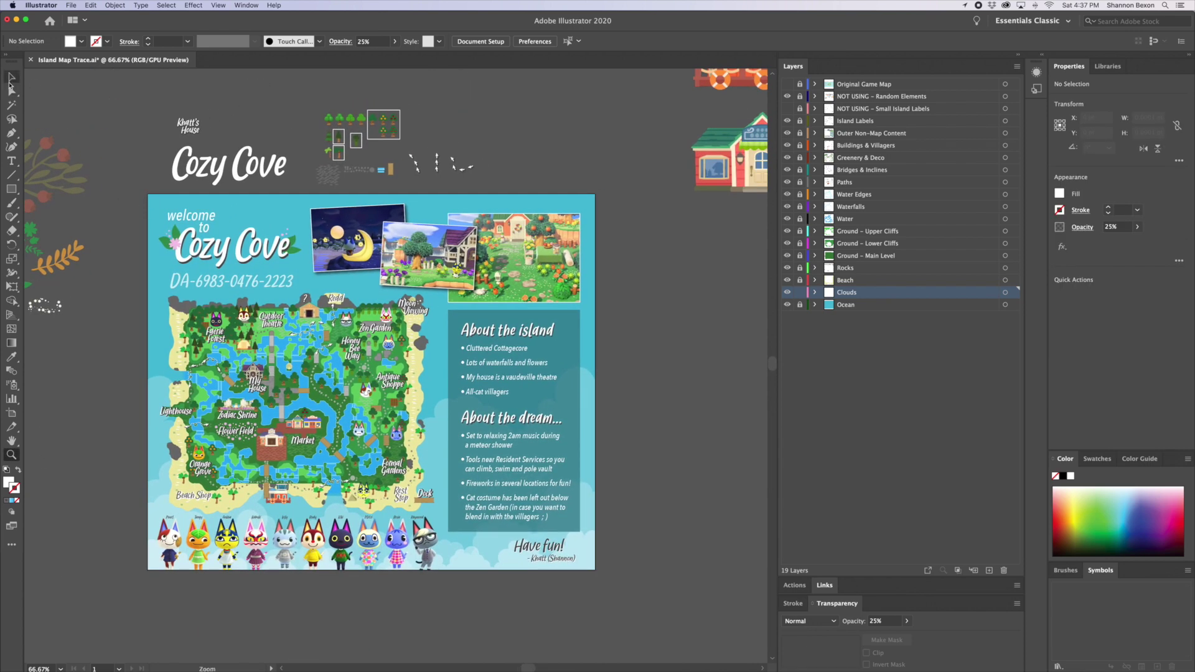
pyautogui.click(11, 76)
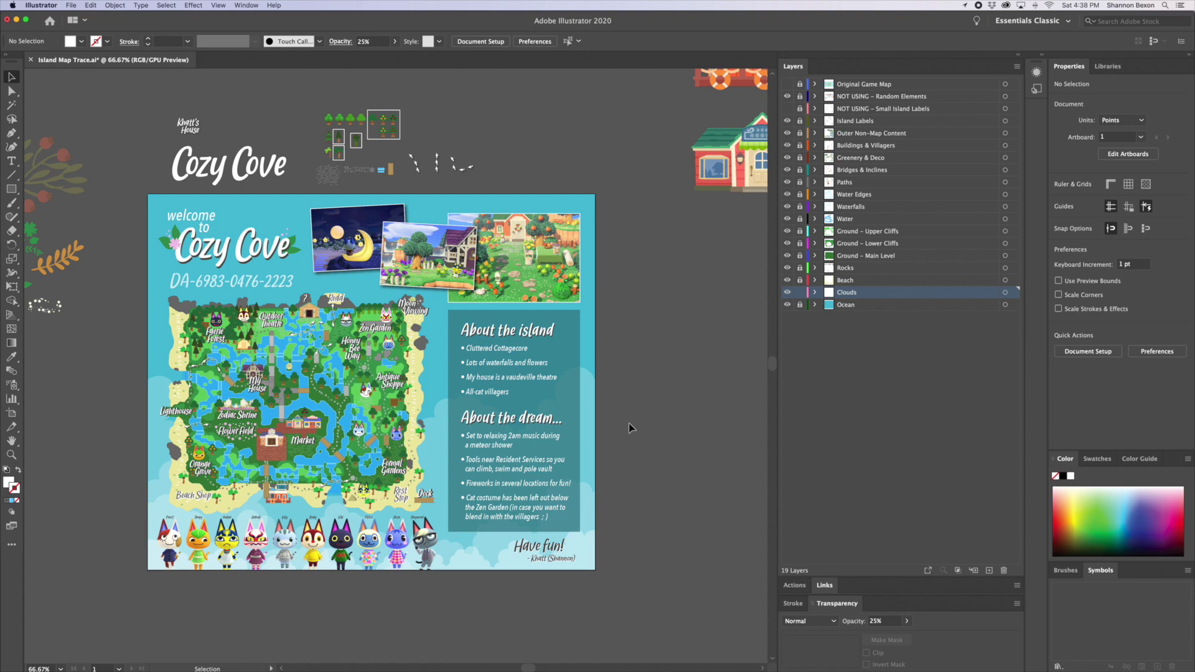
pyautogui.scroll(-1, 671, 400)
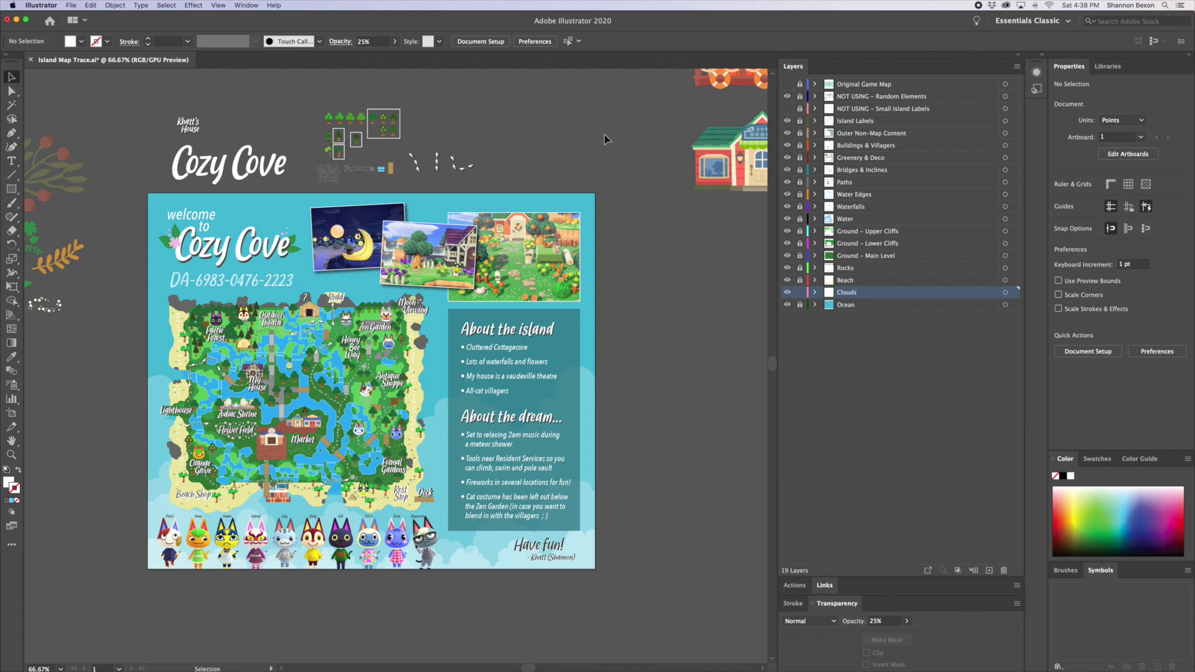
pyautogui.press('space')
pyautogui.moveTo(281, 206); pyautogui.dragTo(688, 450)
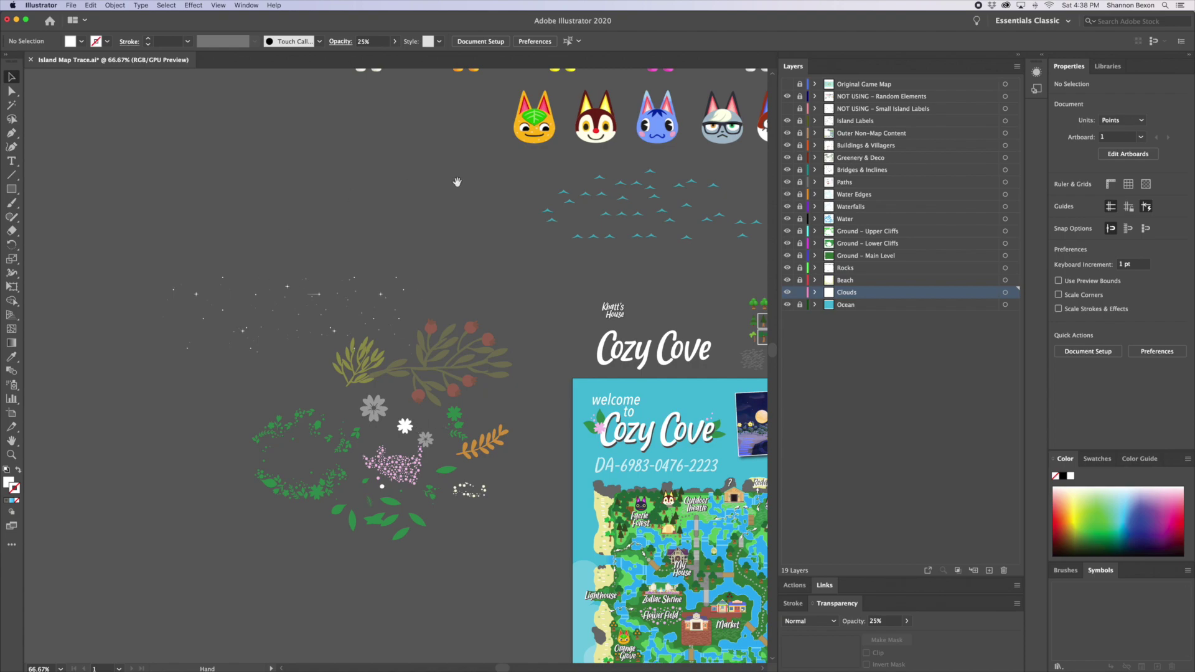
pyautogui.hscroll(10, 579, 212)
pyautogui.scroll(4, 578, 213)
pyautogui.scroll(-2, 237, 330)
pyautogui.scroll(-10, 237, 330)
pyautogui.hscroll(-8, 238, 329)
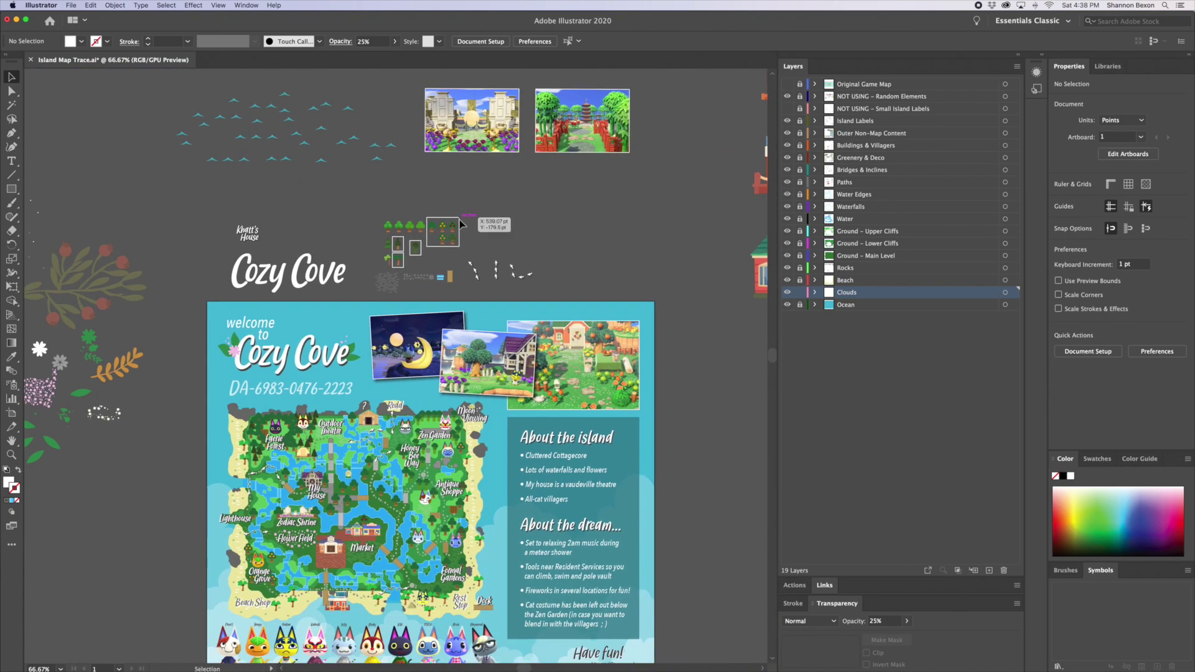
# - Save the Island Map Trace.ai document
pyautogui.scroll(-5, 374, 234)
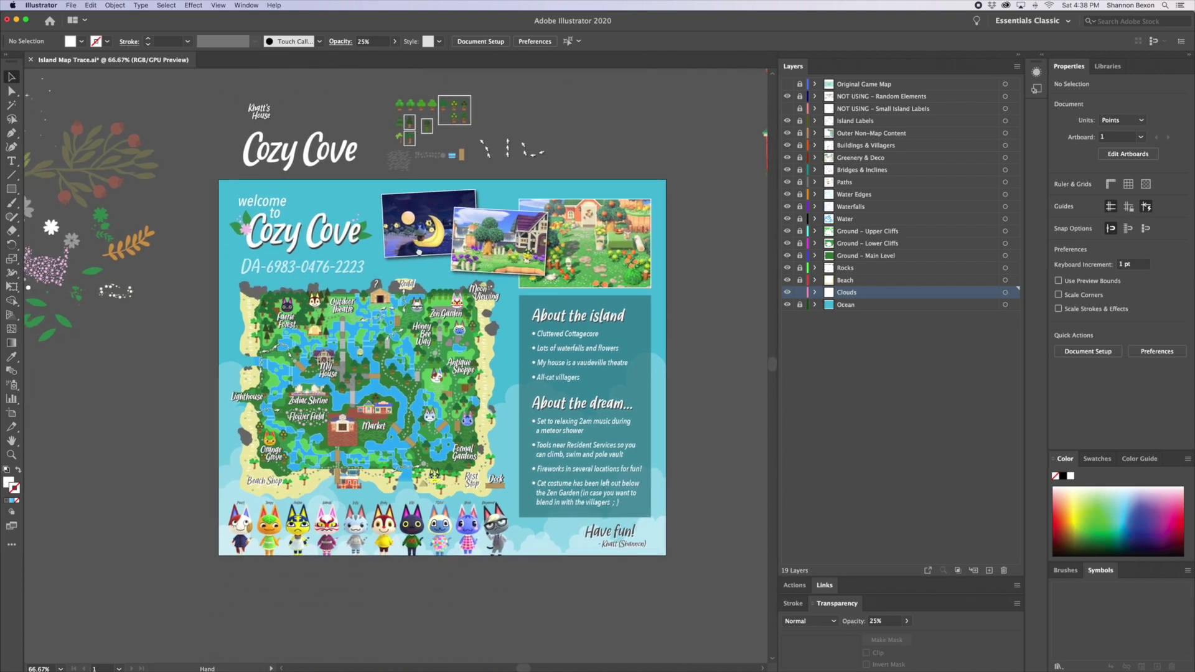
pyautogui.scroll(-3, 373, 337)
pyautogui.hscroll(1, 374, 336)
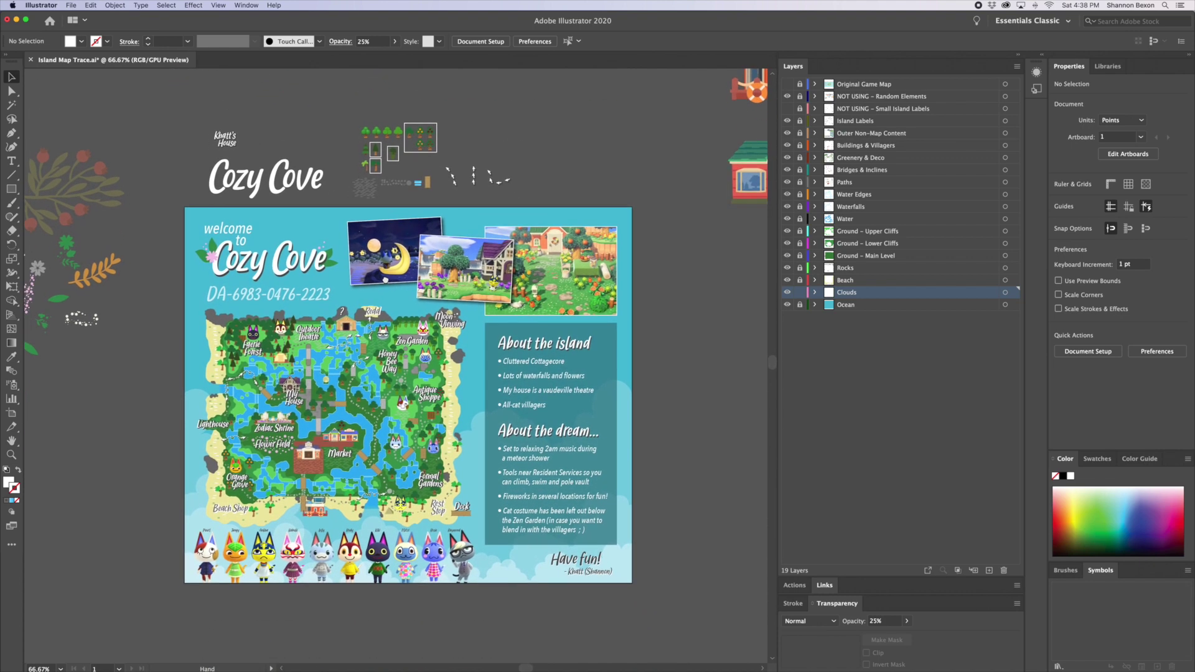
pyautogui.scroll(1, 411, 402)
pyautogui.hscroll(-1, 411, 402)
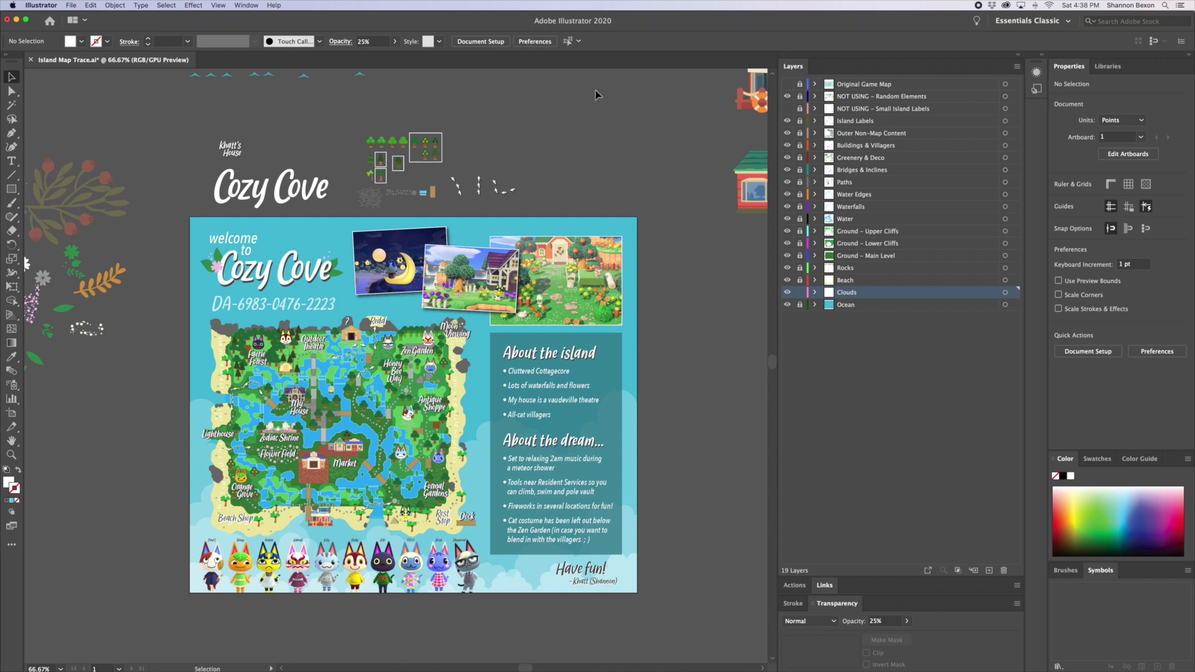
pyautogui.press('a')
pyautogui.press('super+s')
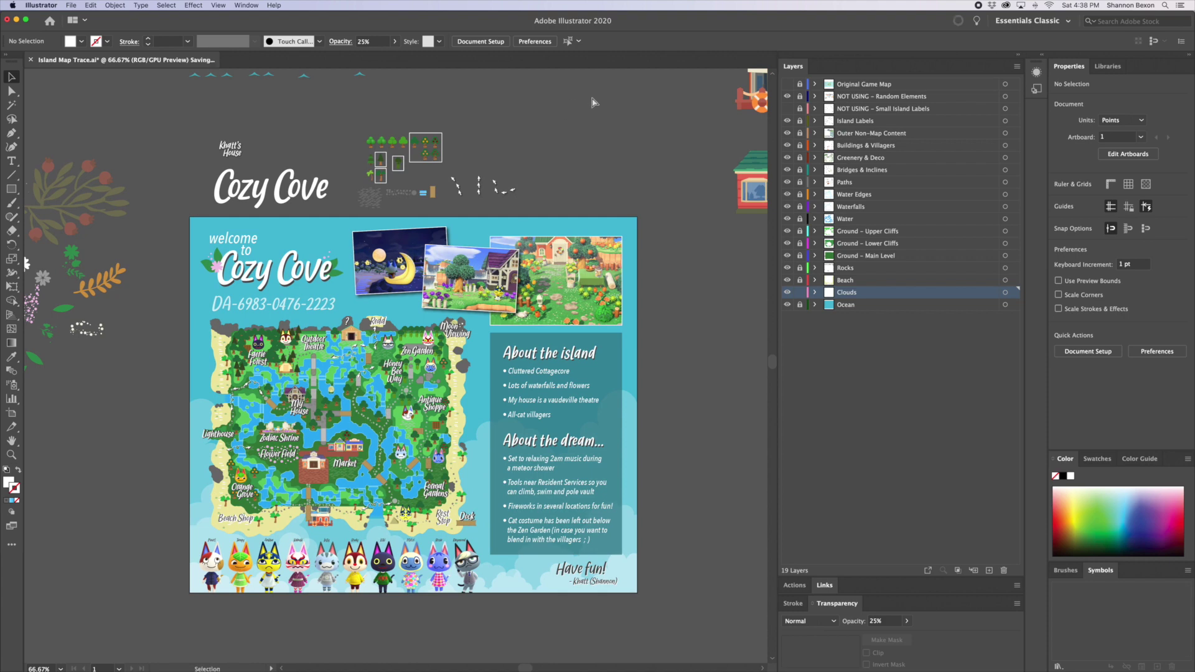